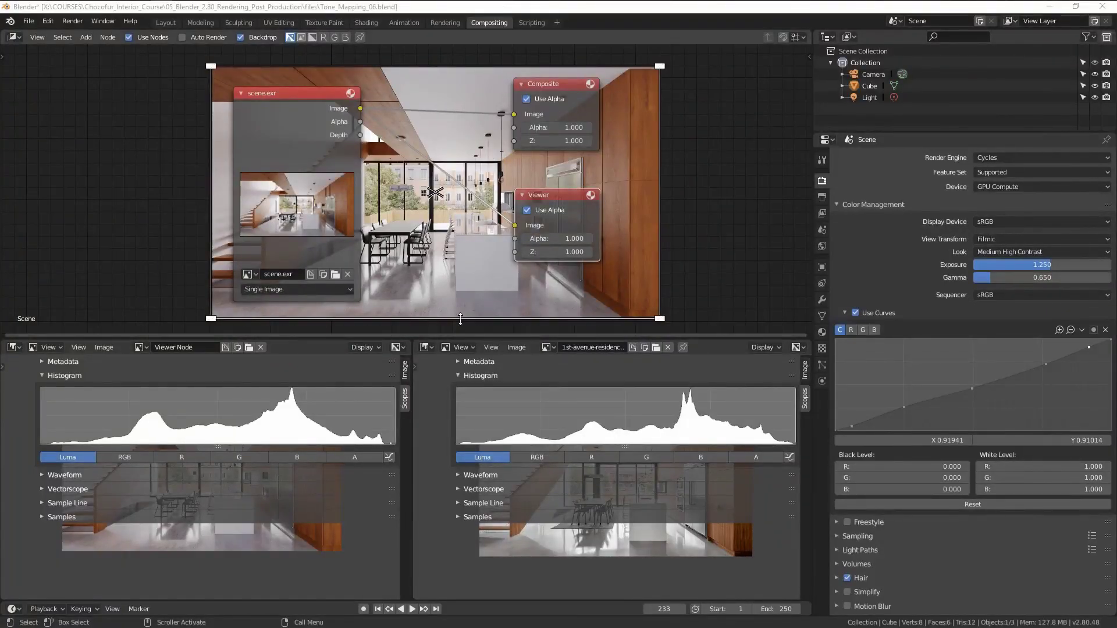
# Switch the histograms of both the Viewer Node image and the reference photo from Luma to RGB.
pyautogui.click(157, 211)
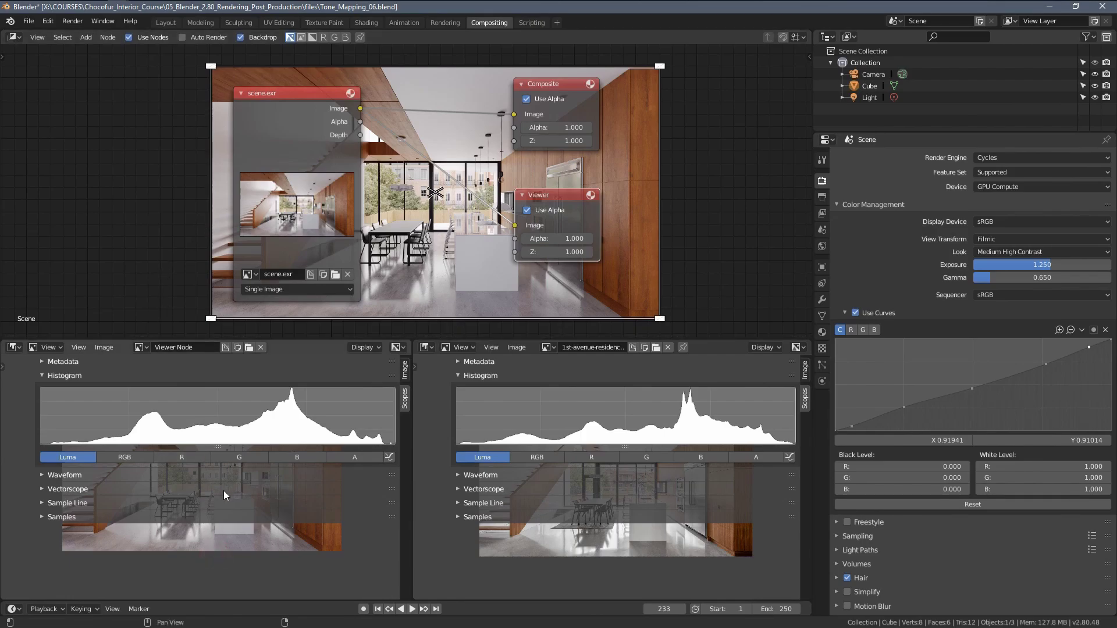
pyautogui.click(538, 458)
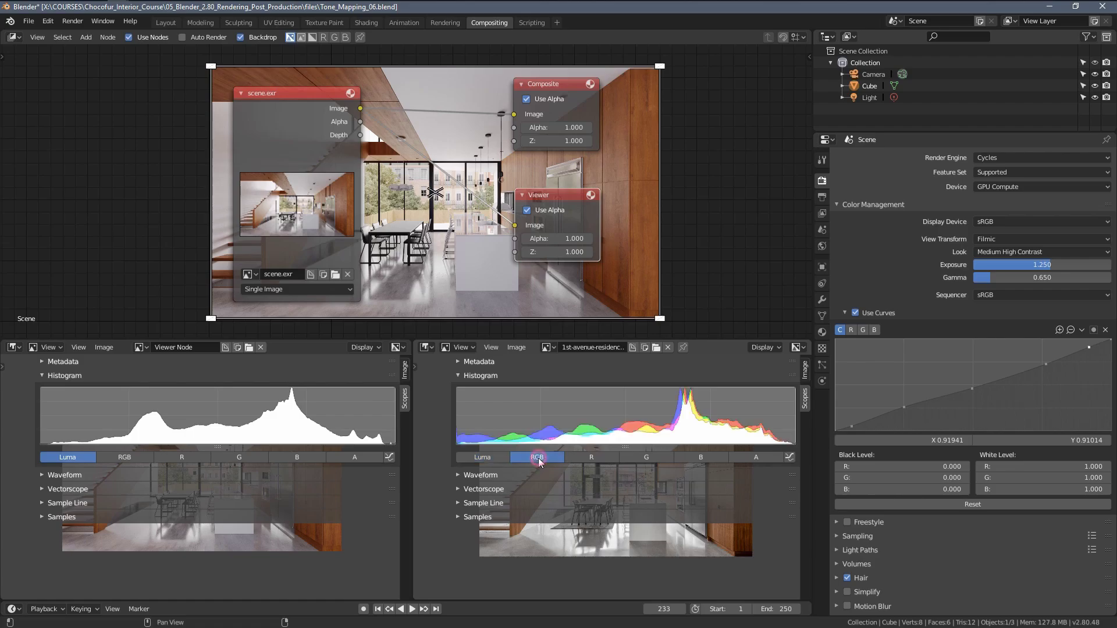
pyautogui.click(127, 458)
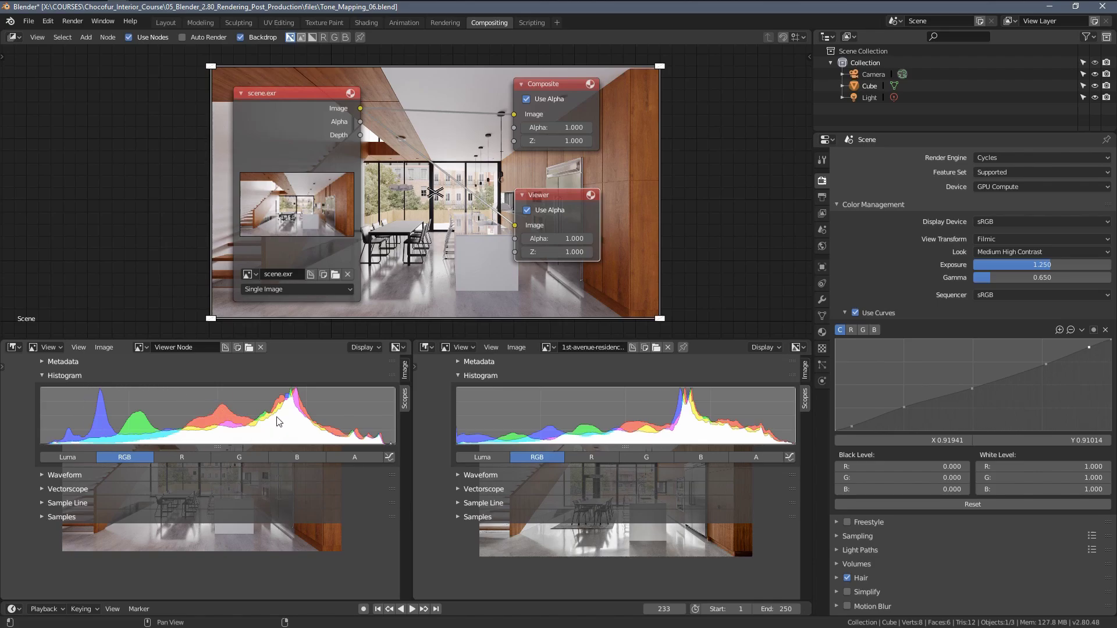
pyautogui.click(79, 458)
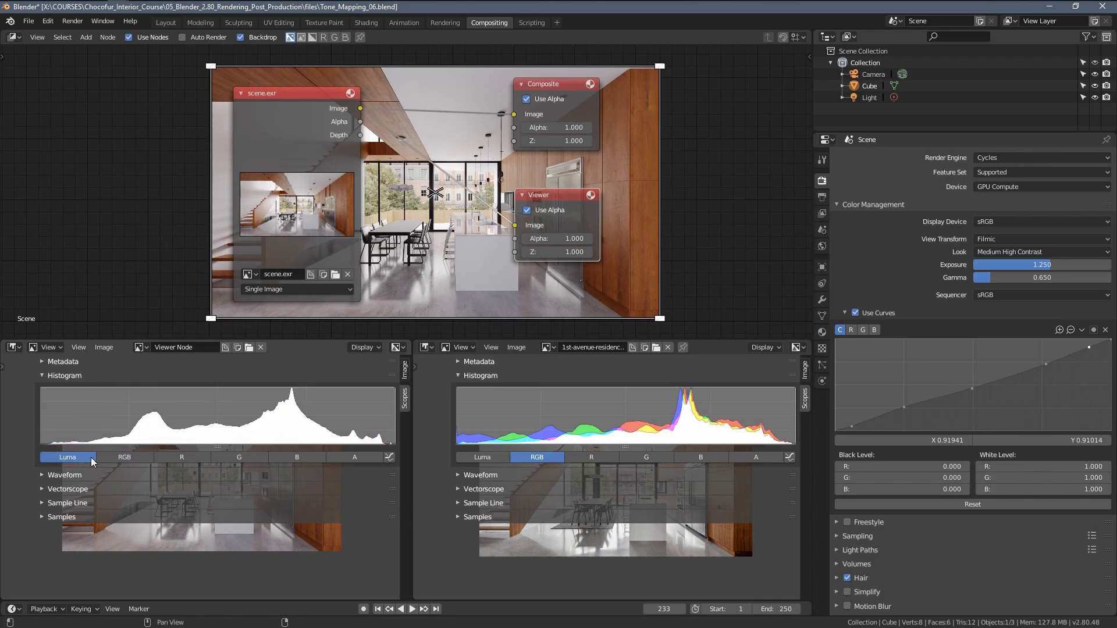
pyautogui.click(120, 458)
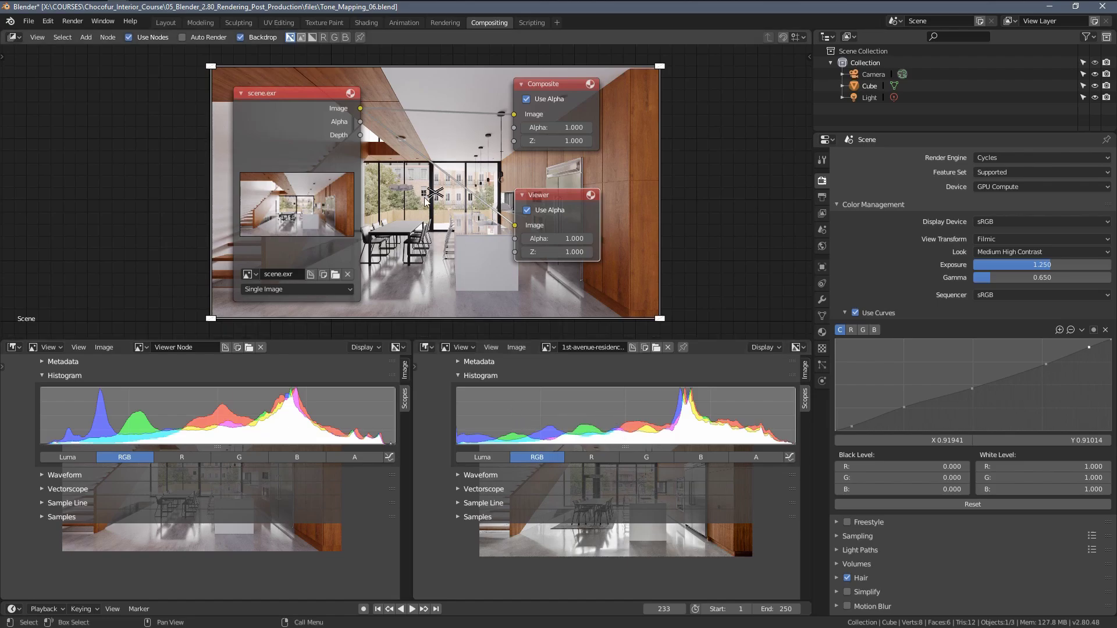
# Hide the scopes sidebars over the rendered image and the reference photo so both pictures are unobstructed.
pyautogui.scroll(-3, 441, 174)
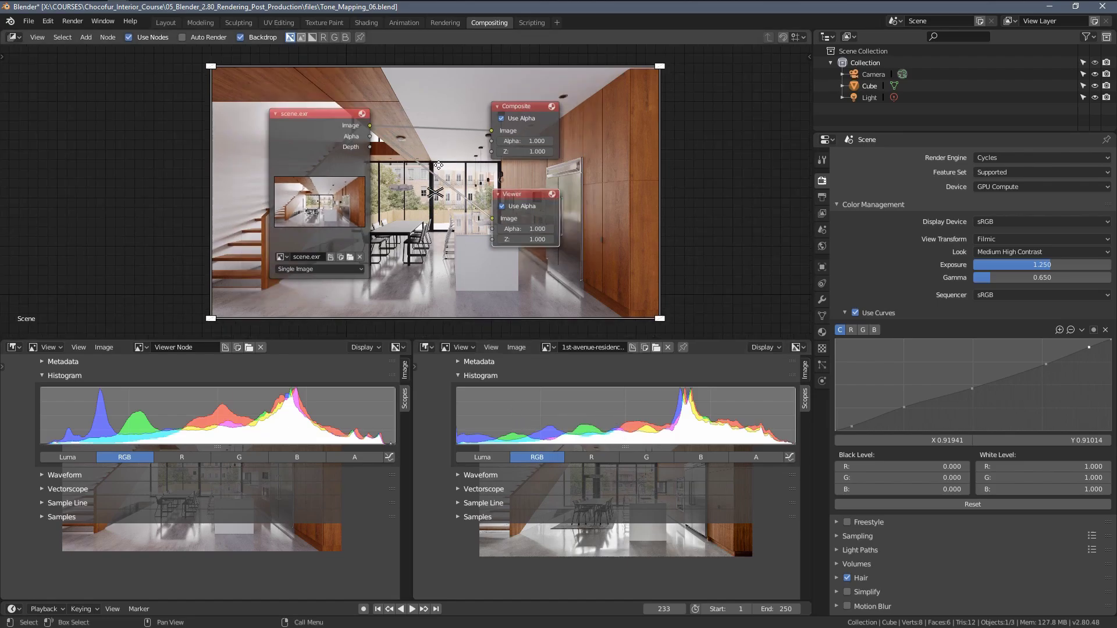
pyautogui.moveTo(440, 174); pyautogui.dragTo(446, 350, button='middle')
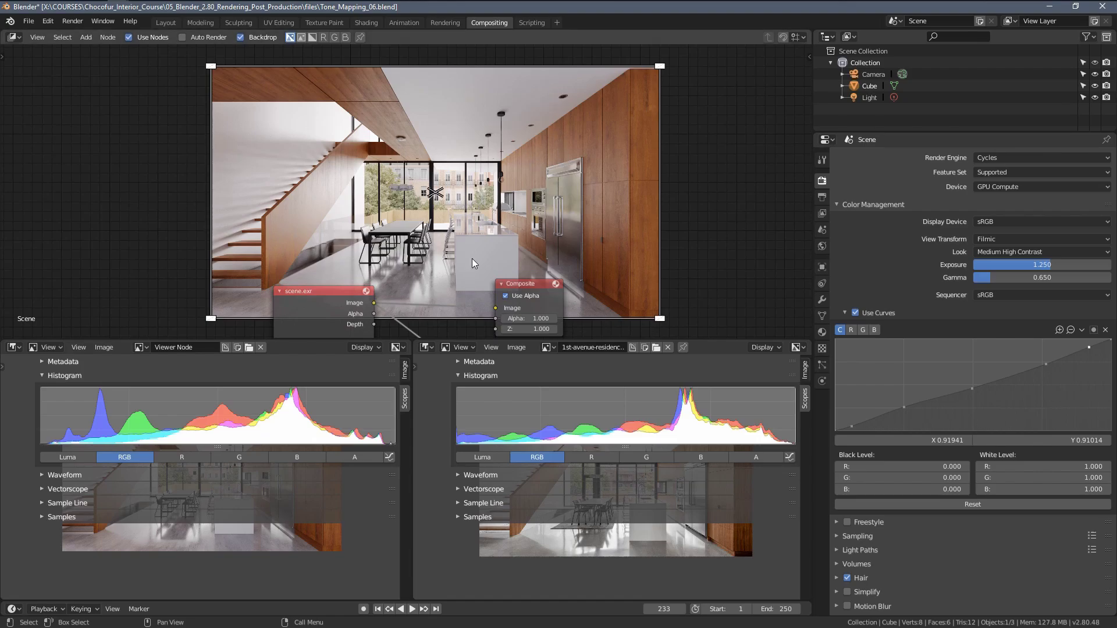
pyautogui.moveTo(442, 299); pyautogui.dragTo(454, 120, button='middle')
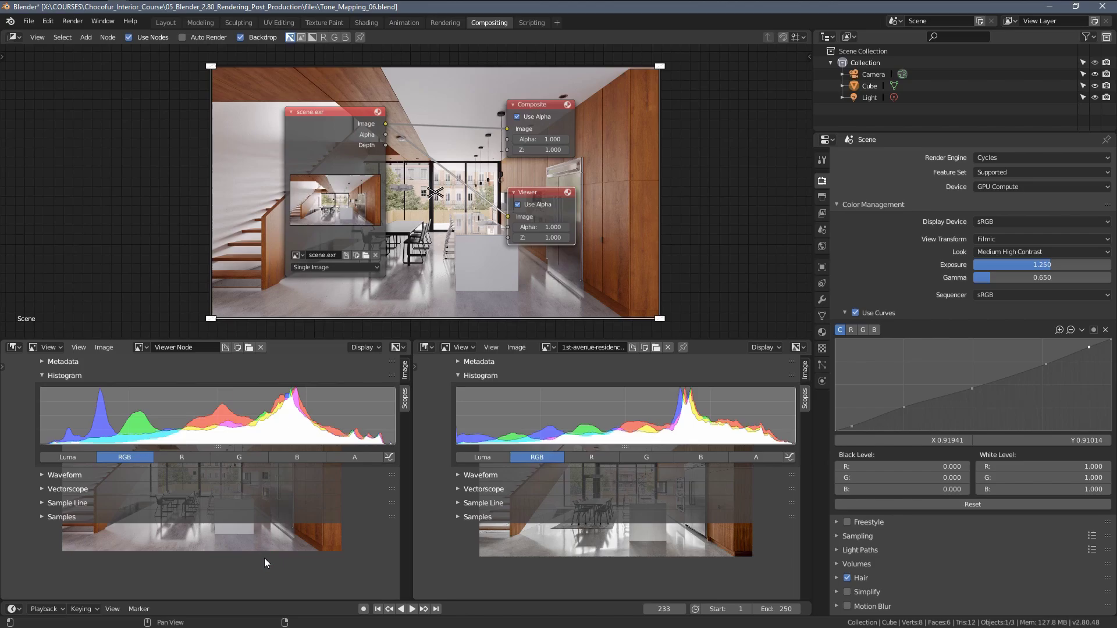
pyautogui.press('n')
pyautogui.press('n')
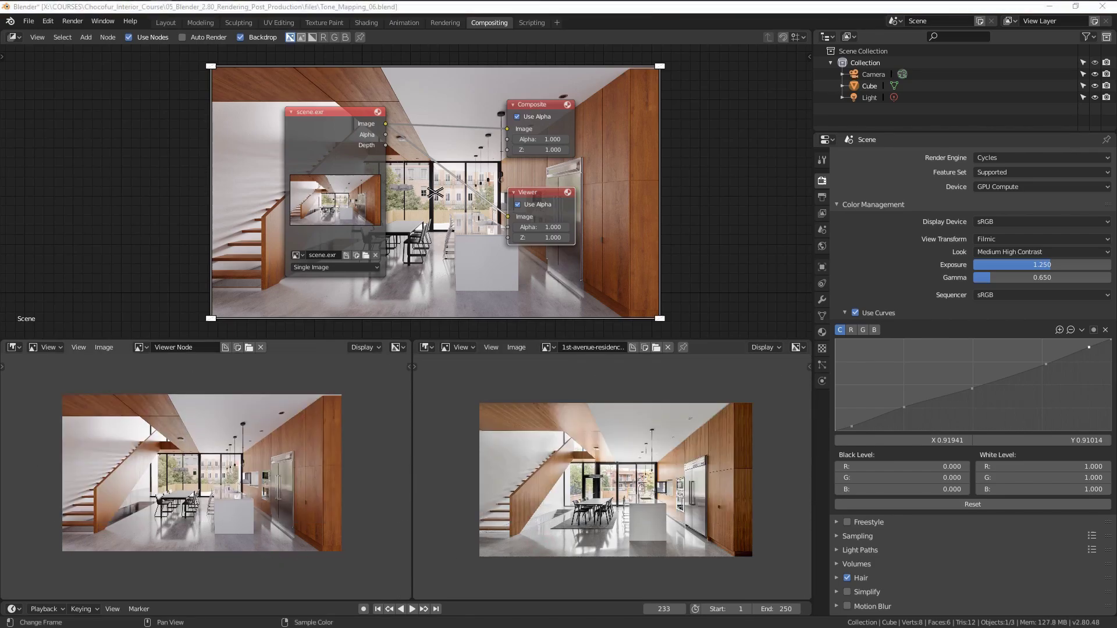
# Compare the wood colour of the tall cabinet panels in the render with the same panels in the reference photo.
pyautogui.moveTo(238, 262); pyautogui.dragTo(185, 274, button='middle')
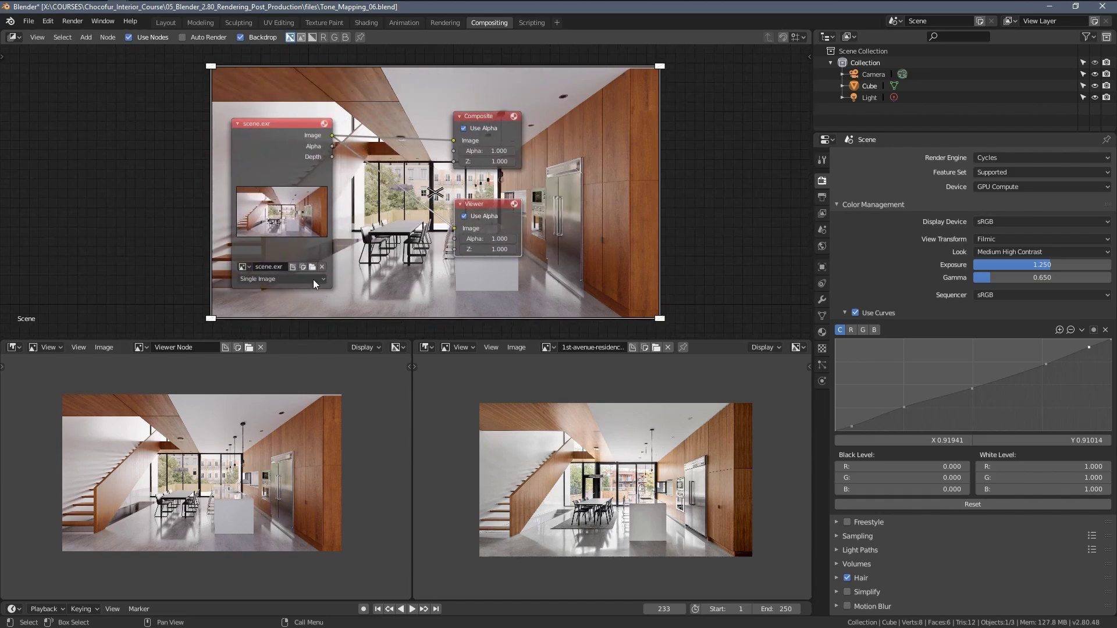
pyautogui.scroll(5, 242, 493)
pyautogui.moveTo(321, 462); pyautogui.dragTo(187, 492, button='middle')
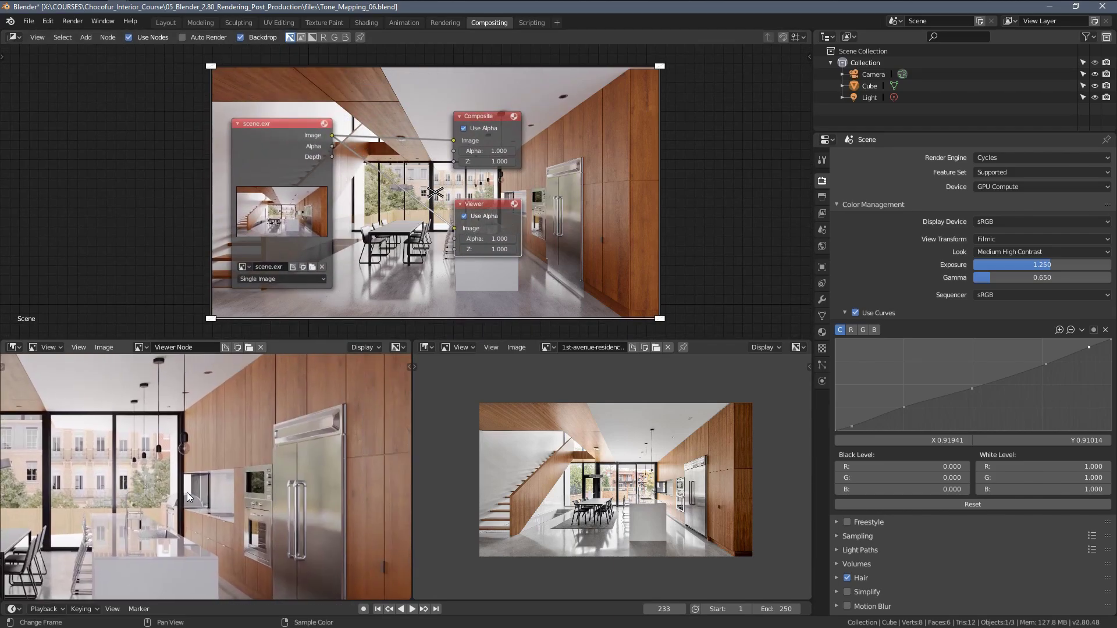
pyautogui.moveTo(271, 477); pyautogui.dragTo(175, 540, button='middle')
pyautogui.moveTo(228, 507); pyautogui.dragTo(212, 540, button='middle')
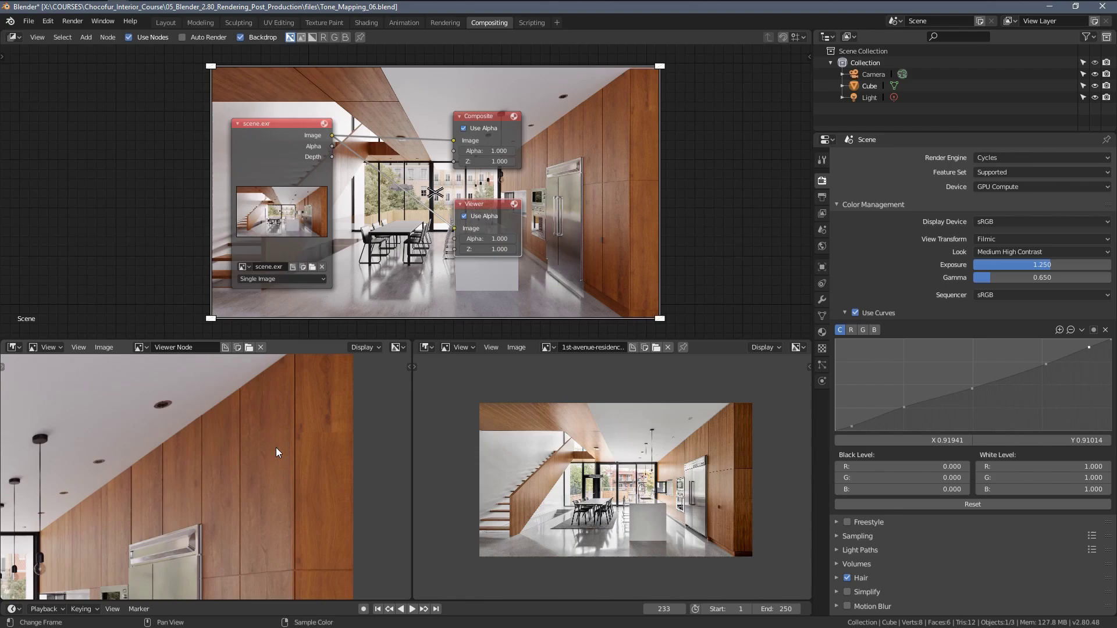
pyautogui.scroll(2, 303, 429)
pyautogui.moveTo(323, 416); pyautogui.dragTo(307, 496, button='middle')
pyautogui.scroll(6, 614, 463)
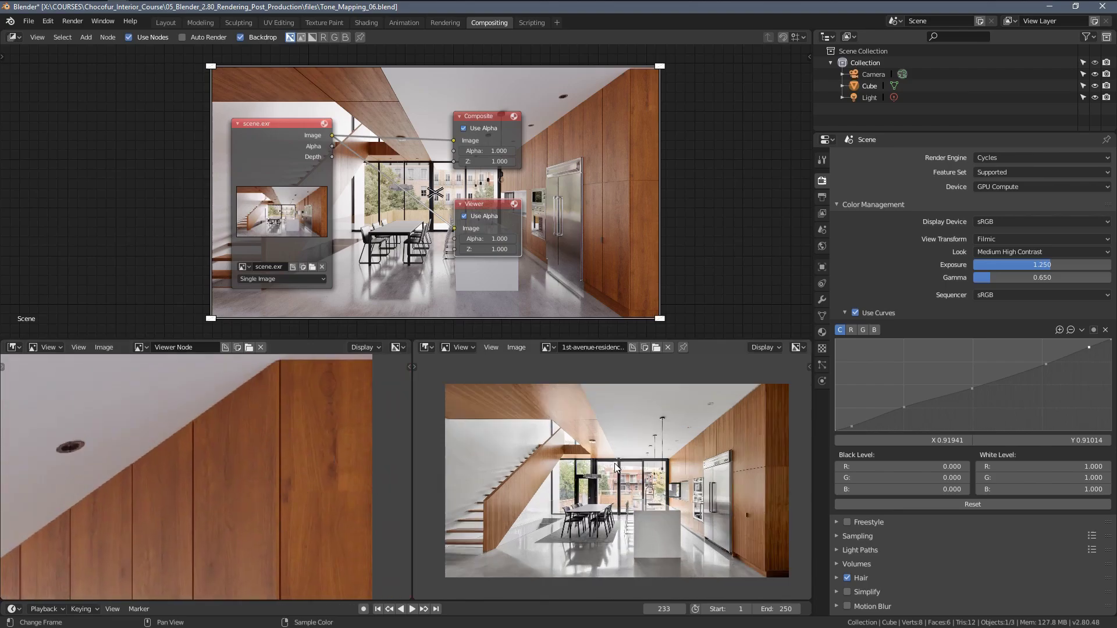
pyautogui.moveTo(628, 470); pyautogui.dragTo(519, 475, button='middle')
pyautogui.scroll(5, 556, 471)
pyautogui.scroll(-2, 425, 282)
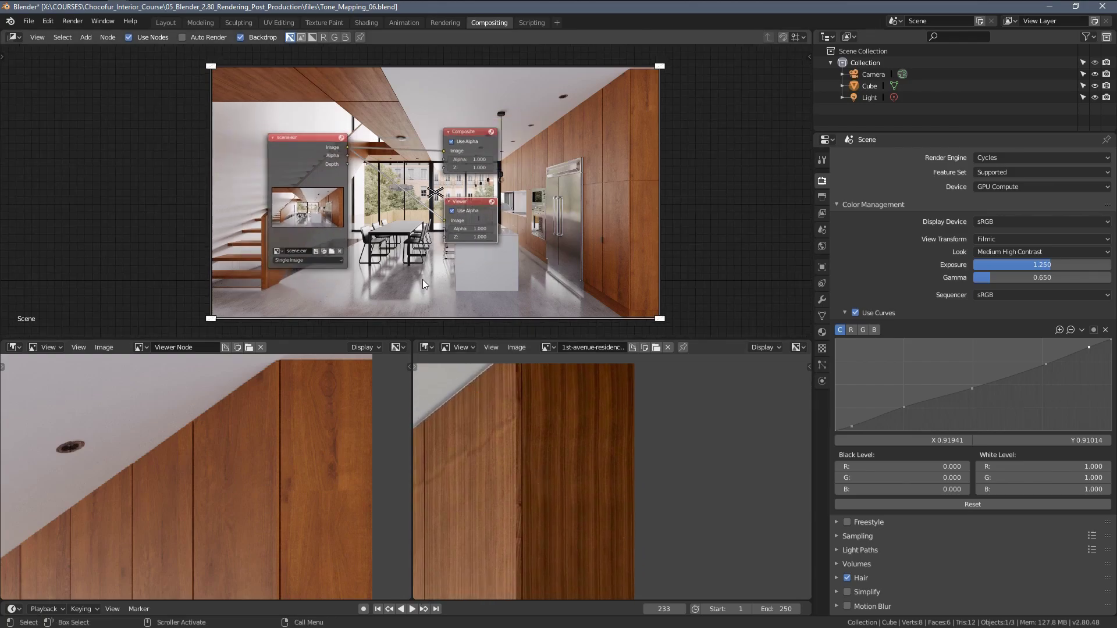
# Maximize the node editor, shift the backdrop clear of the nodes, and move the Viewer and Composite nodes away from scene.exr.
pyautogui.hotkey('ctrl', 'space')
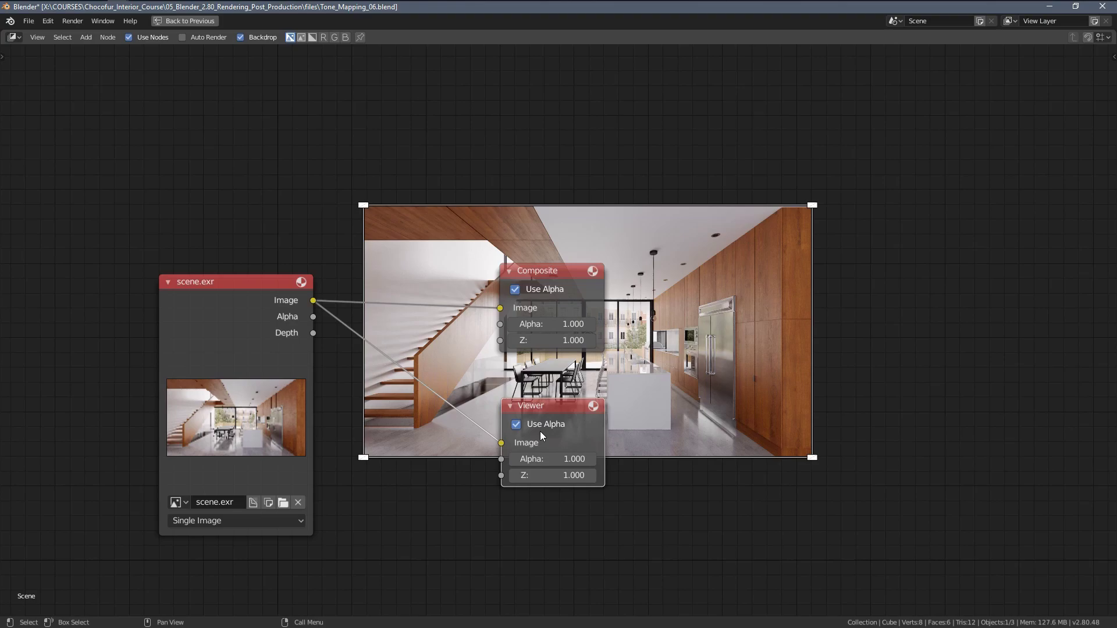
pyautogui.keyDown('alt'); pyautogui.moveTo(540, 431); pyautogui.dragTo(462, 341, button='middle'); pyautogui.keyUp('alt')
pyautogui.moveTo(452, 448); pyautogui.dragTo(362, 455, button='middle')
pyautogui.moveTo(456, 414); pyautogui.dragTo(584, 416)
pyautogui.moveTo(448, 280); pyautogui.dragTo(599, 250)
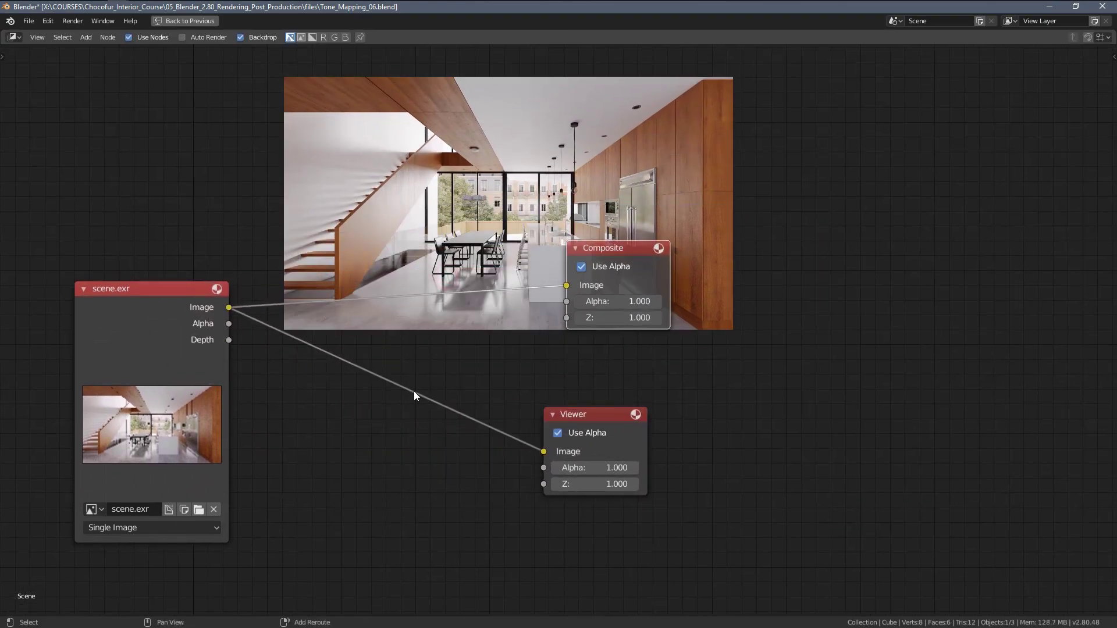
# Add a Hue Correct node between the scene.exr image output and the Viewer, with the Viewer moved aside to make room.
pyautogui.hotkey('shift', 'a')
pyautogui.moveTo(365, 436)
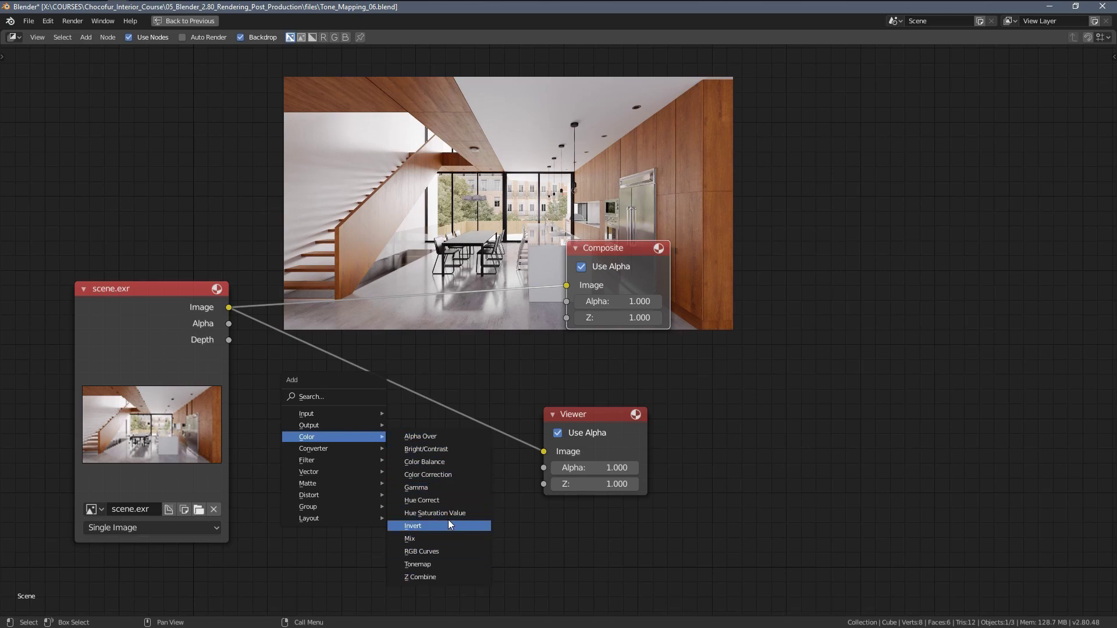
pyautogui.click(421, 500)
pyautogui.click(285, 459)
pyautogui.click(567, 419)
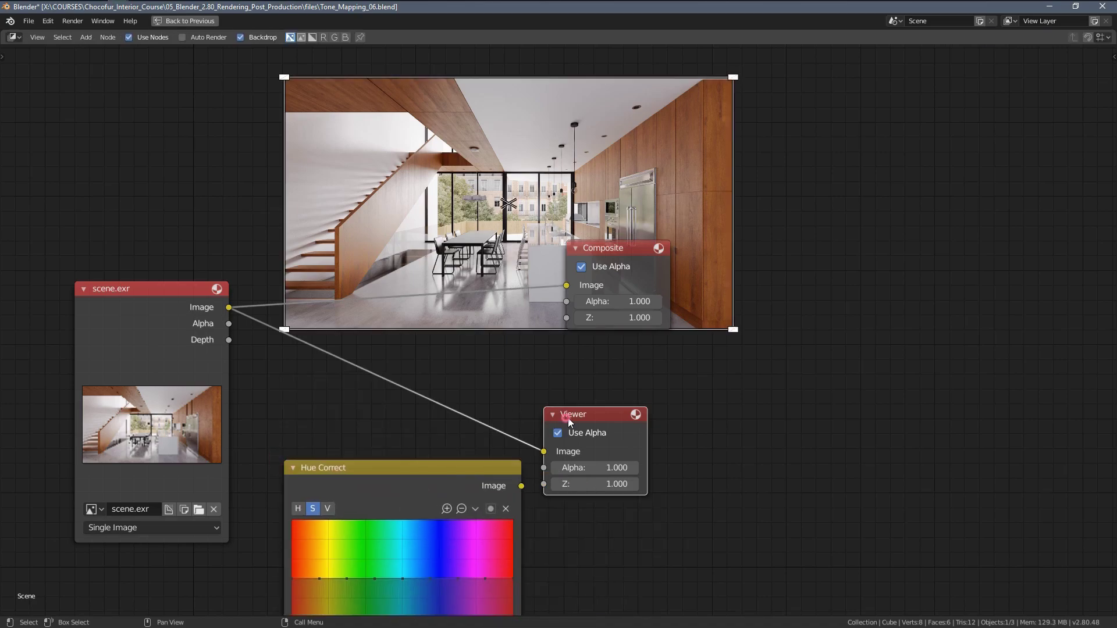
pyautogui.moveTo(568, 419); pyautogui.dragTo(708, 419)
pyautogui.moveTo(425, 469); pyautogui.dragTo(436, 356)
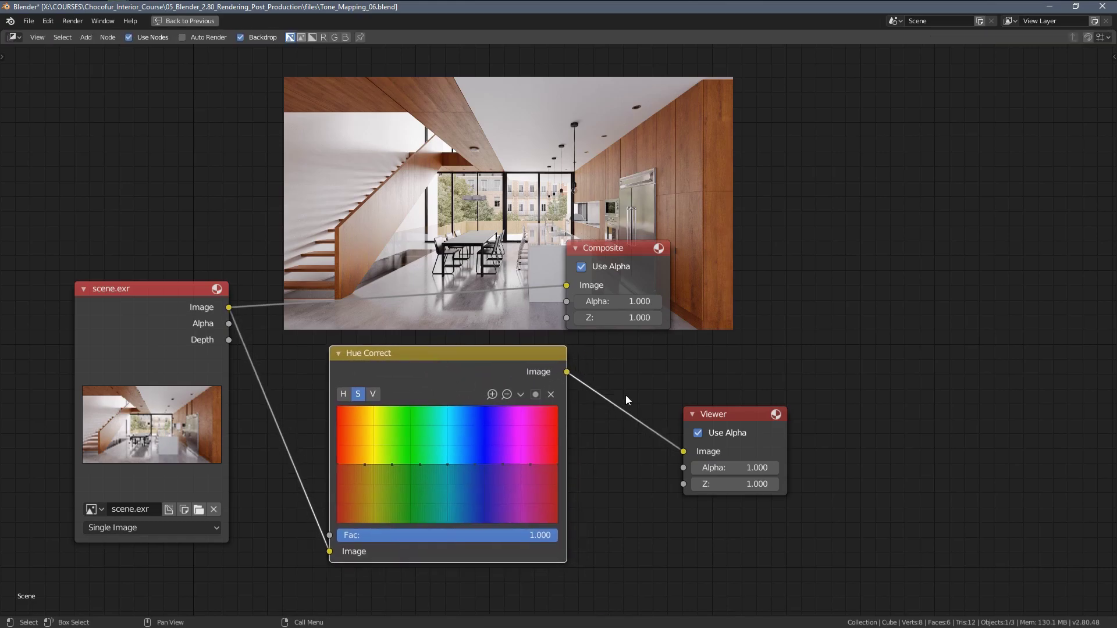
pyautogui.moveTo(715, 413)
pyautogui.mouseDown()
pyautogui.moveTo(747, 408)
pyautogui.moveTo(728, 420)
pyautogui.mouseUp()
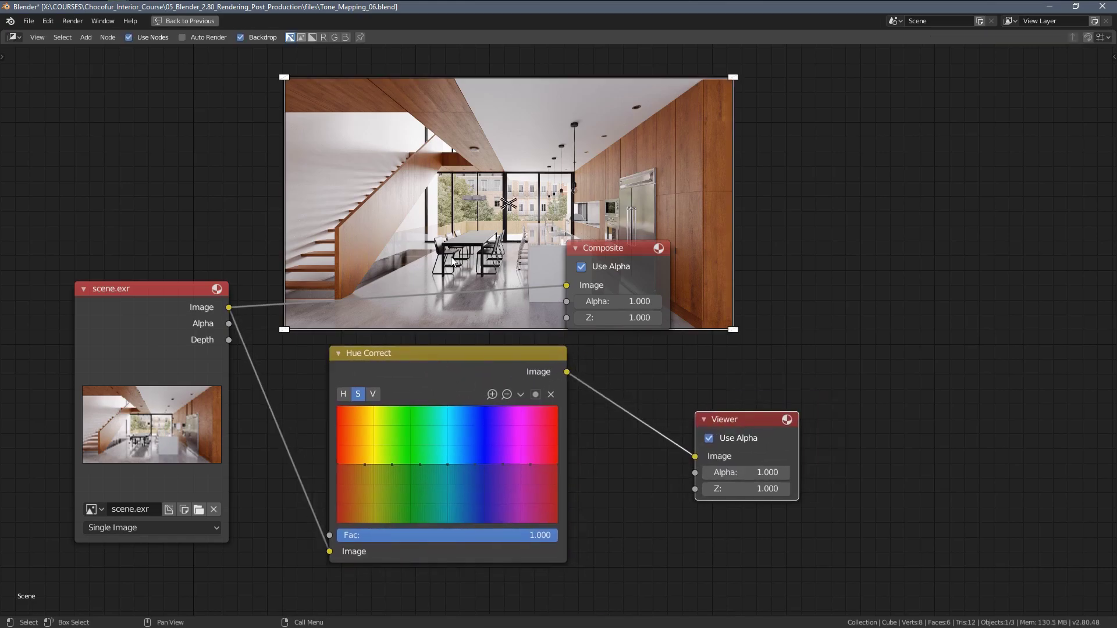
# Restore the multi-area layout, enlarge the Hue Correct node, and display its hue curve followed by its value curve.
pyautogui.hotkey('ctrl', 'space')
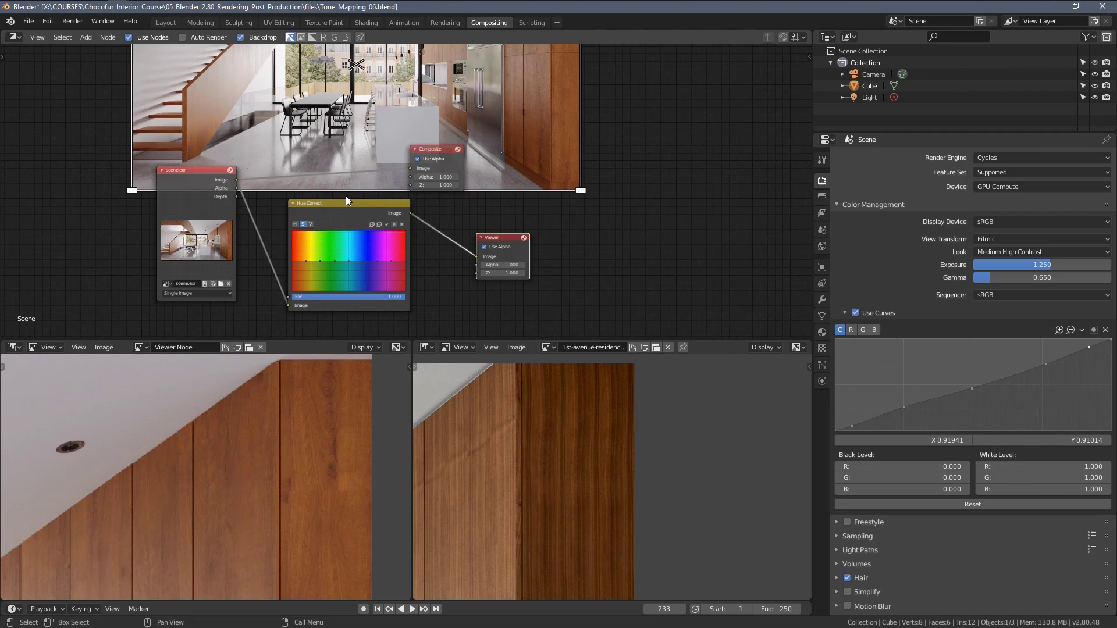
pyautogui.moveTo(299, 155); pyautogui.dragTo(413, 196, button='middle')
pyautogui.scroll(5, 375, 281)
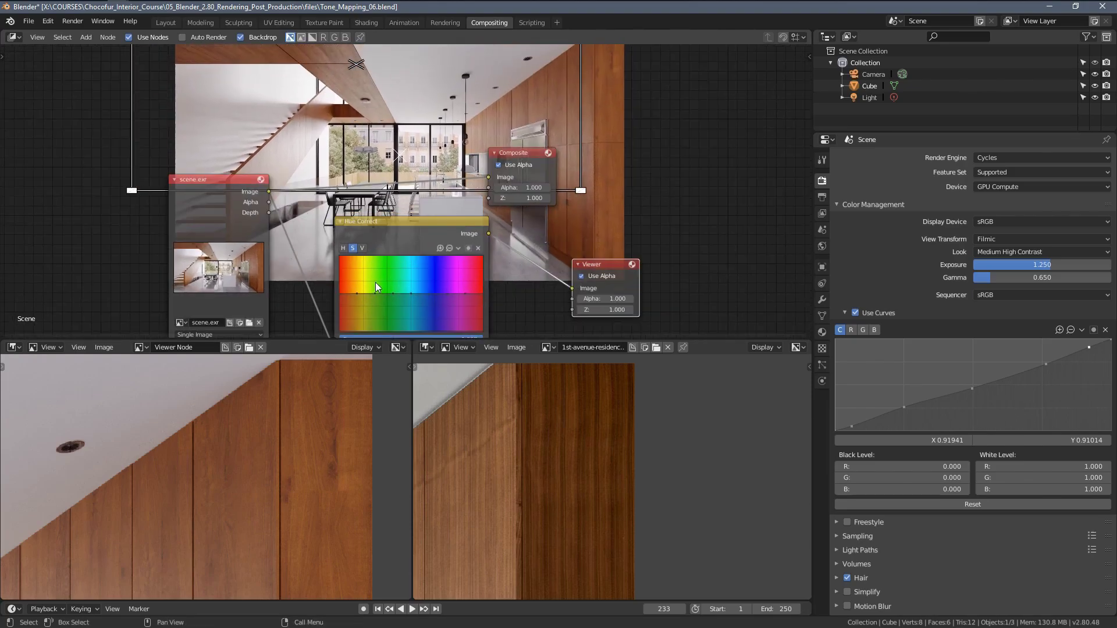
pyautogui.moveTo(381, 262); pyautogui.dragTo(386, 204, button='middle')
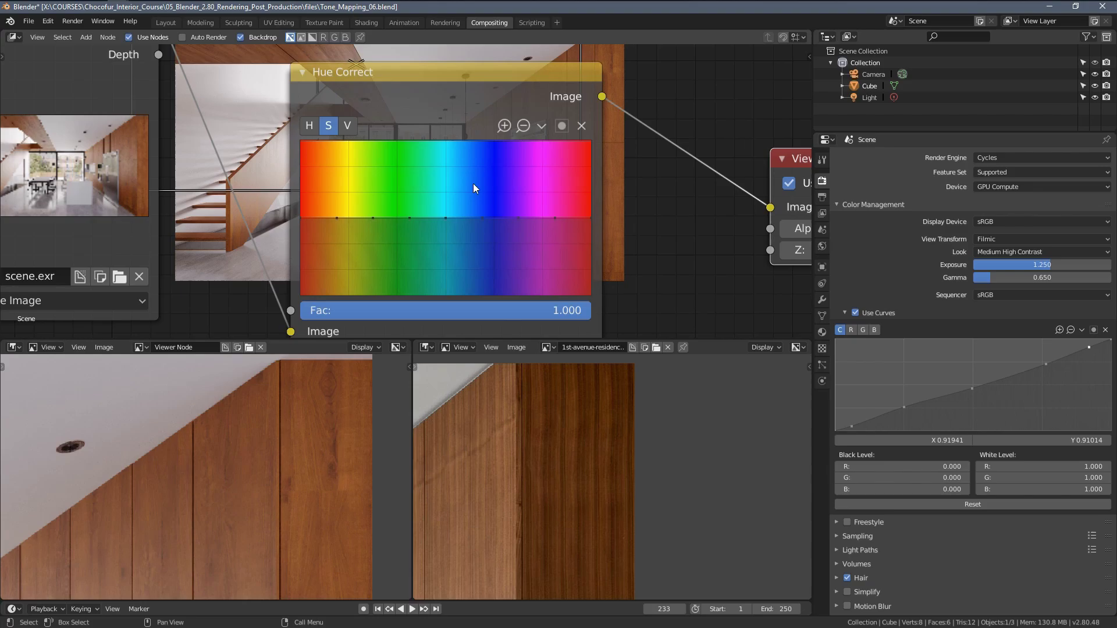
pyautogui.click(310, 127)
pyautogui.click(347, 124)
# Examine the wood tones of the cabinet panels up close in the render and in the reference photo.
pyautogui.scroll(2, 278, 468)
pyautogui.moveTo(278, 467); pyautogui.dragTo(341, 408, button='middle')
pyautogui.scroll(-4, 284, 469)
pyautogui.scroll(3, 506, 434)
pyautogui.moveTo(489, 439); pyautogui.dragTo(582, 459, button='middle')
pyautogui.moveTo(347, 455); pyautogui.dragTo(340, 478, button='middle')
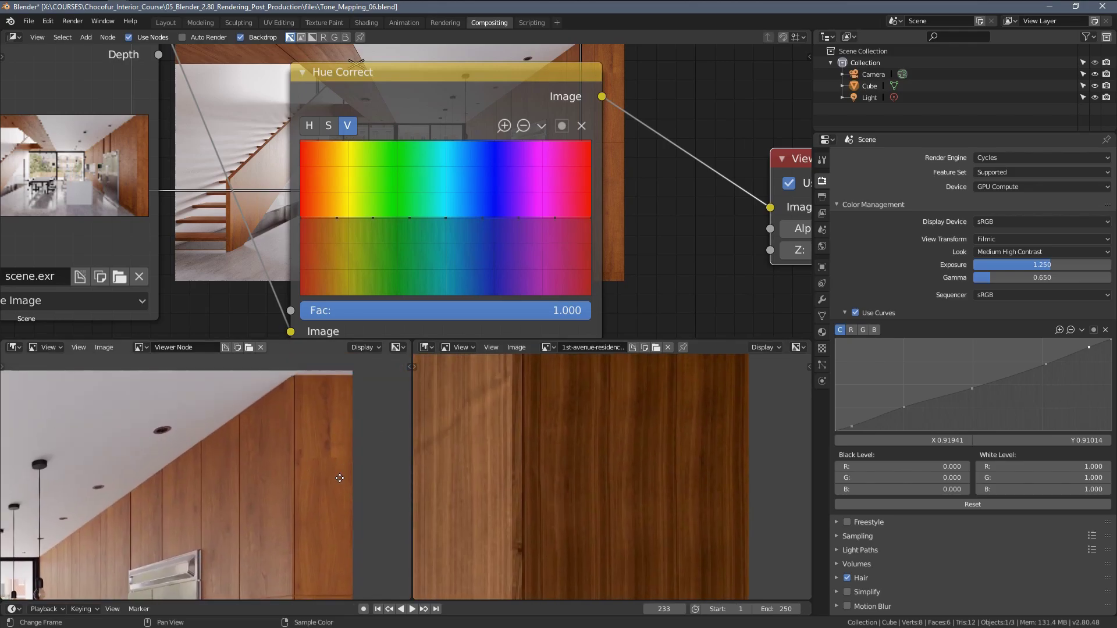
pyautogui.scroll(3, 351, 458)
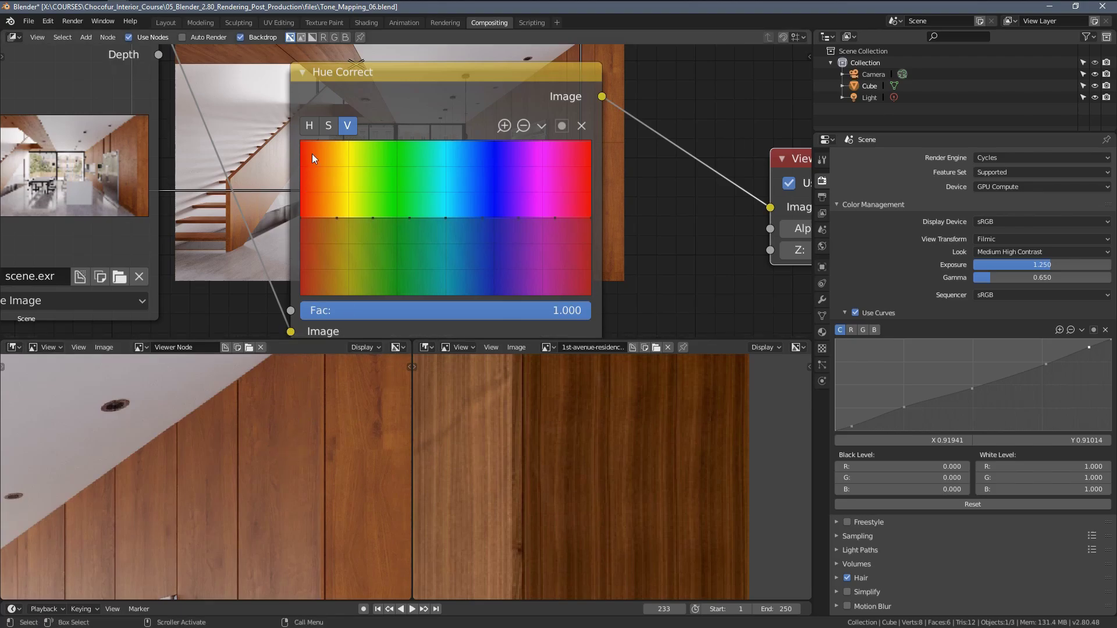
# Lower the orange-yellow control point of the Hue Correct node's hue curve to X 0.125, Y 0.48125.
pyautogui.click(309, 126)
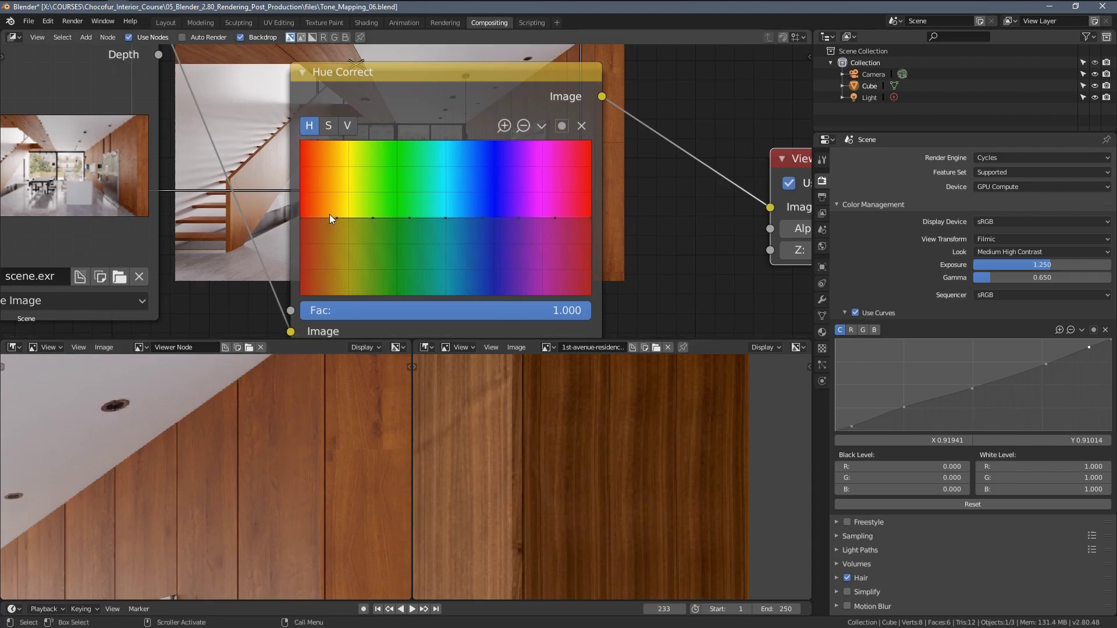
pyautogui.moveTo(337, 218); pyautogui.dragTo(338, 222)
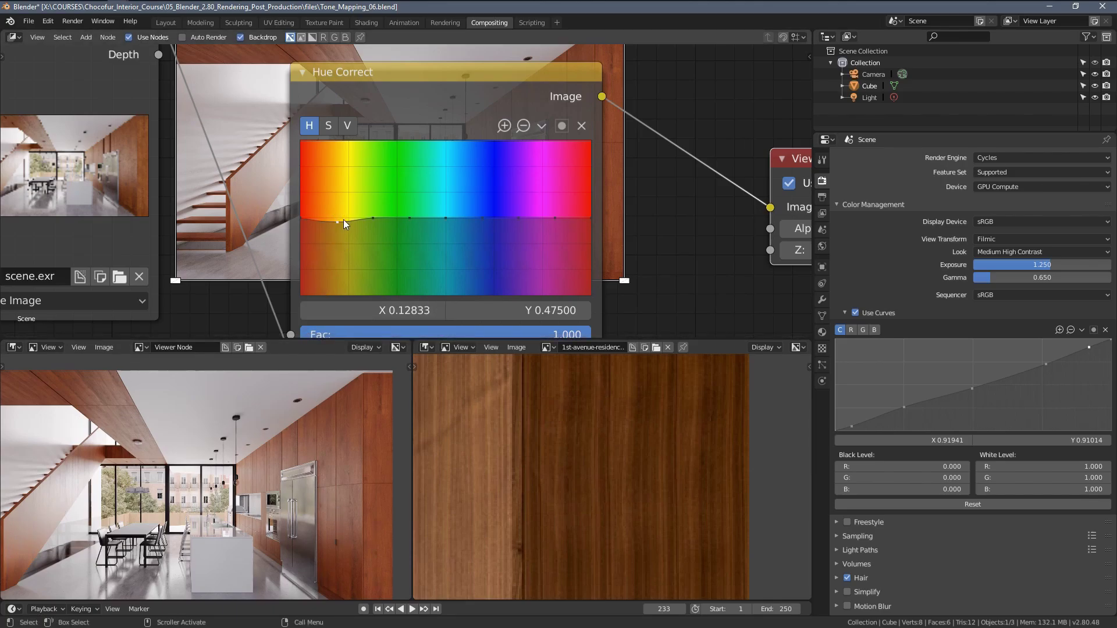
pyautogui.moveTo(337, 219); pyautogui.dragTo(338, 213)
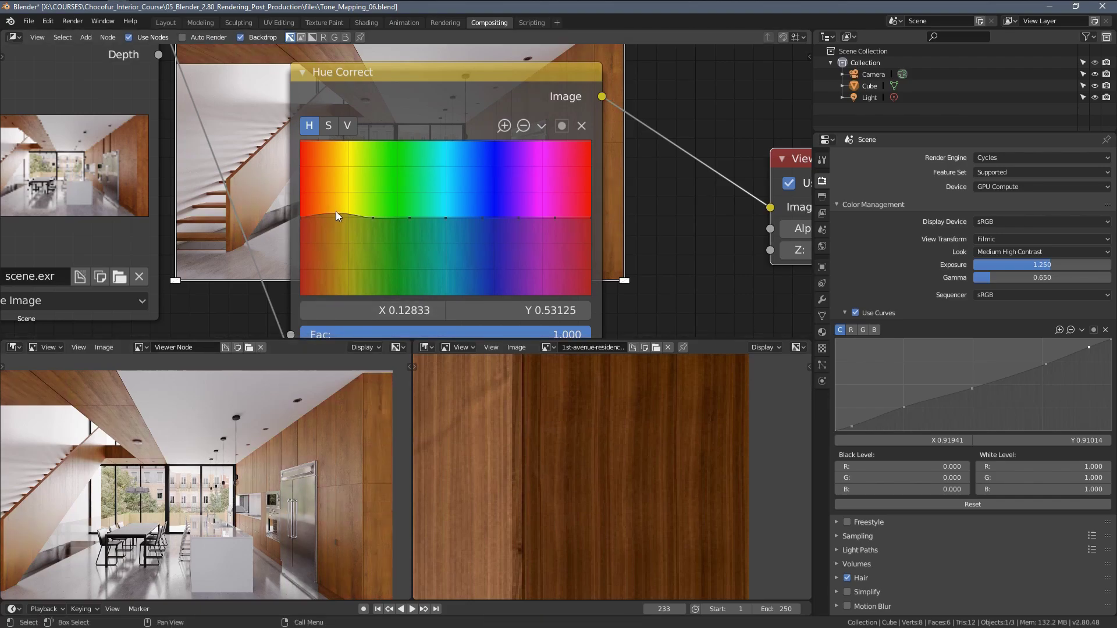
pyautogui.moveTo(337, 214); pyautogui.dragTo(337, 221)
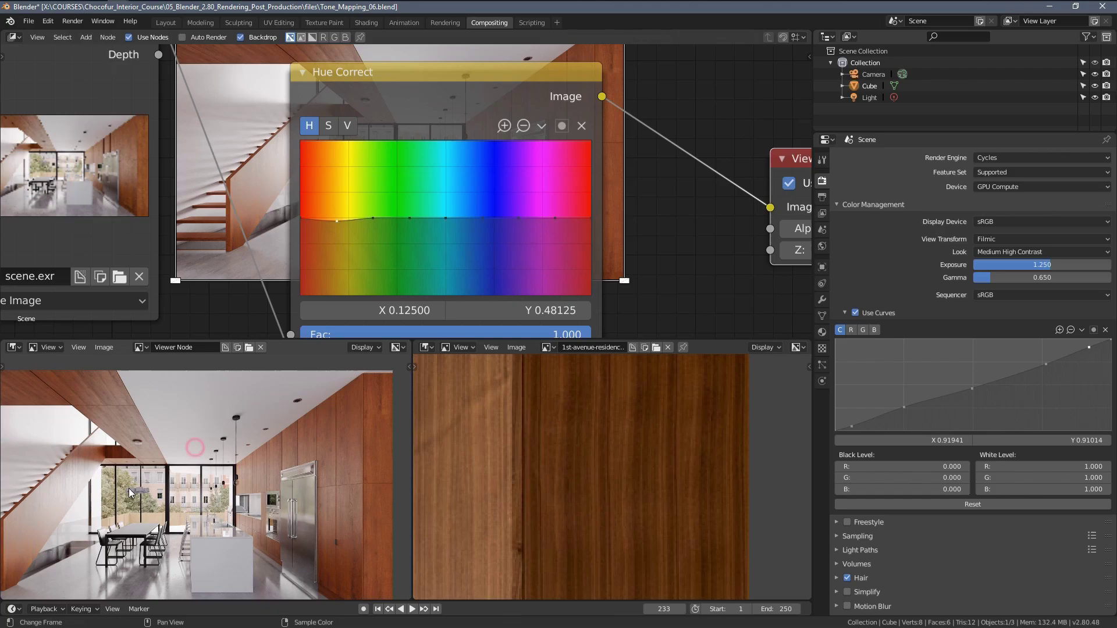
# Compare the wood around the staircase and upper ceiling beam in the render with the same area of the reference photo.
pyautogui.scroll(3, 258, 532)
pyautogui.scroll(1, 227, 463)
pyautogui.moveTo(443, 442); pyautogui.dragTo(889, 515, button='middle')
pyautogui.scroll(-1, 889, 515)
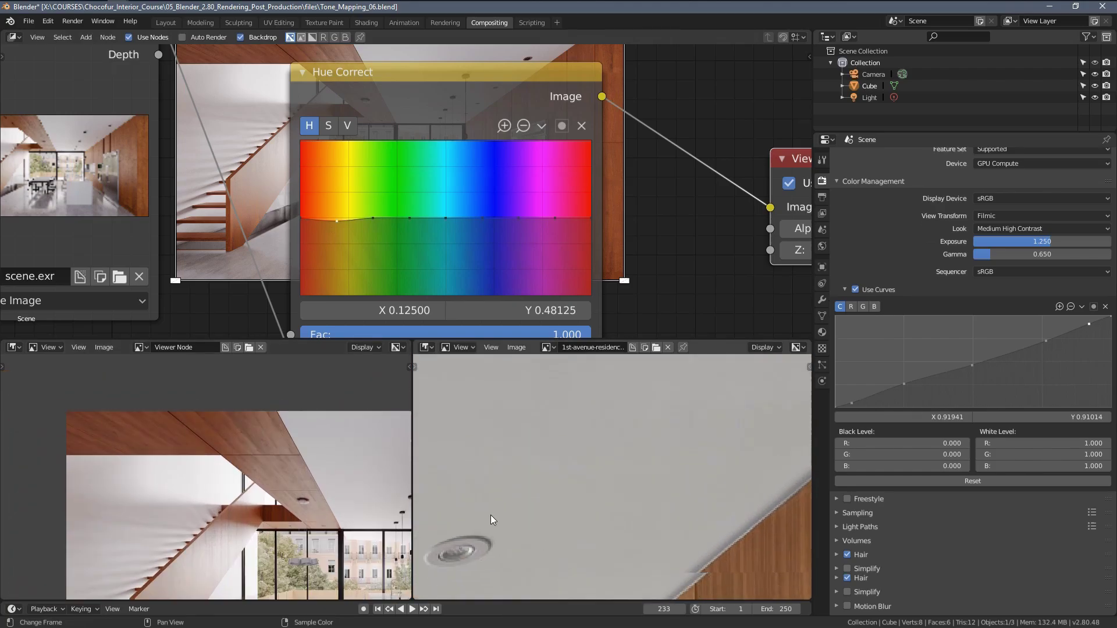
pyautogui.scroll(-3, 504, 487)
pyautogui.scroll(-3, 494, 487)
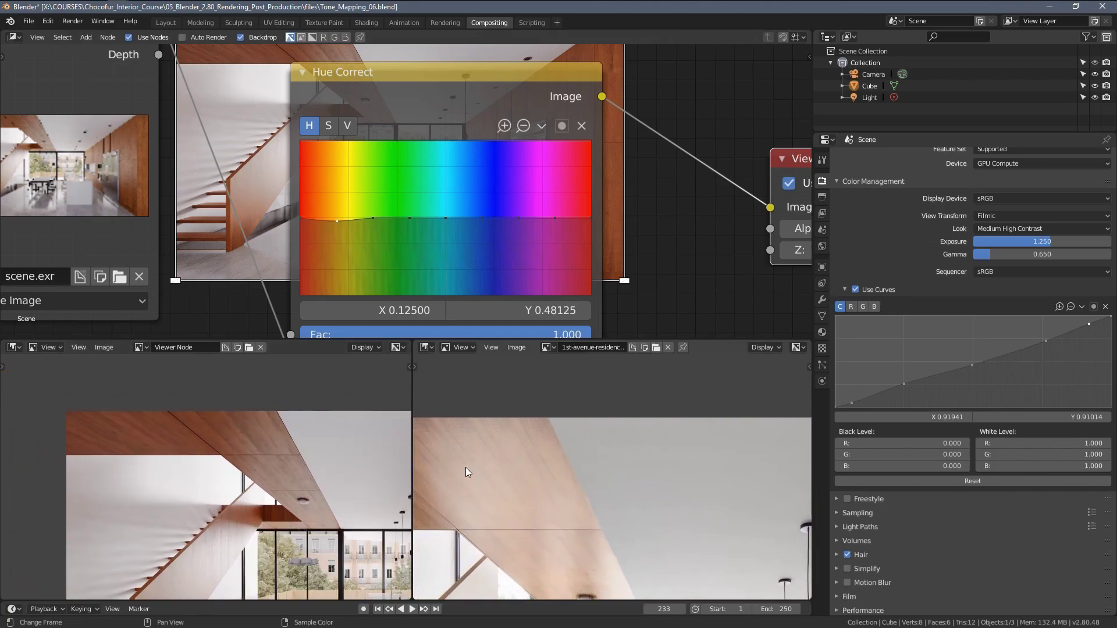
pyautogui.scroll(-3, 464, 486)
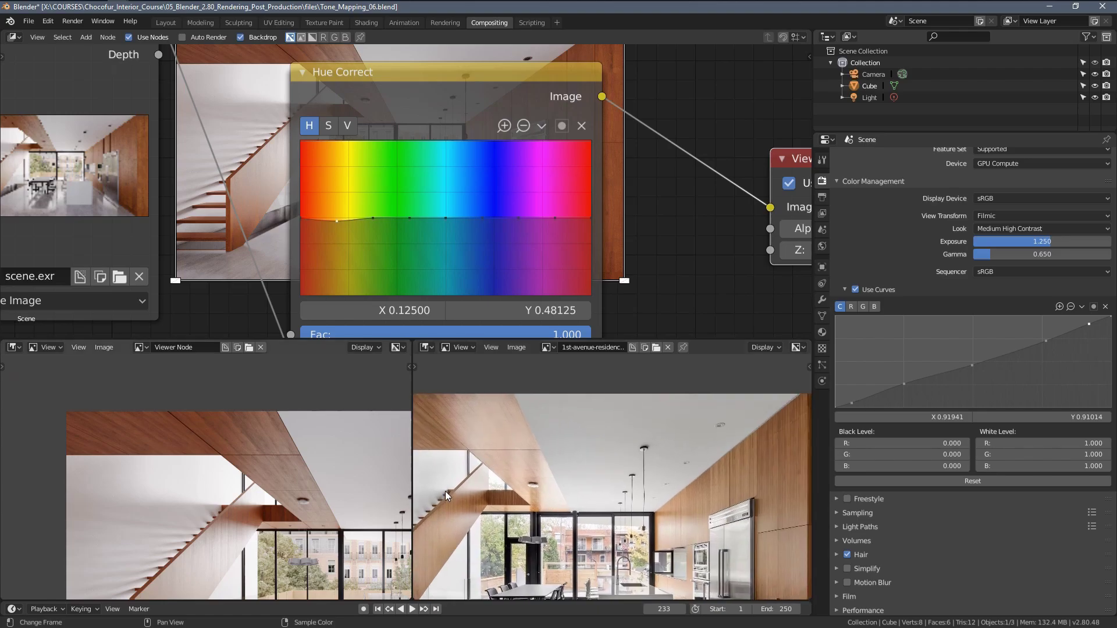
pyautogui.scroll(-2, 483, 463)
pyautogui.scroll(4, 508, 456)
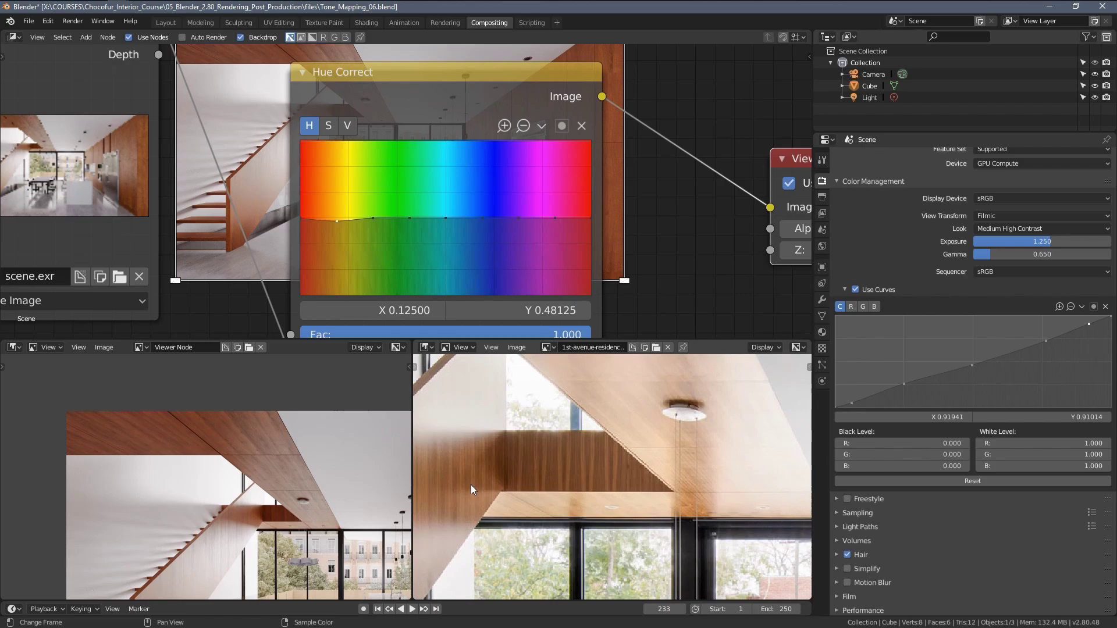
pyautogui.scroll(3, 292, 489)
pyautogui.scroll(2, 253, 471)
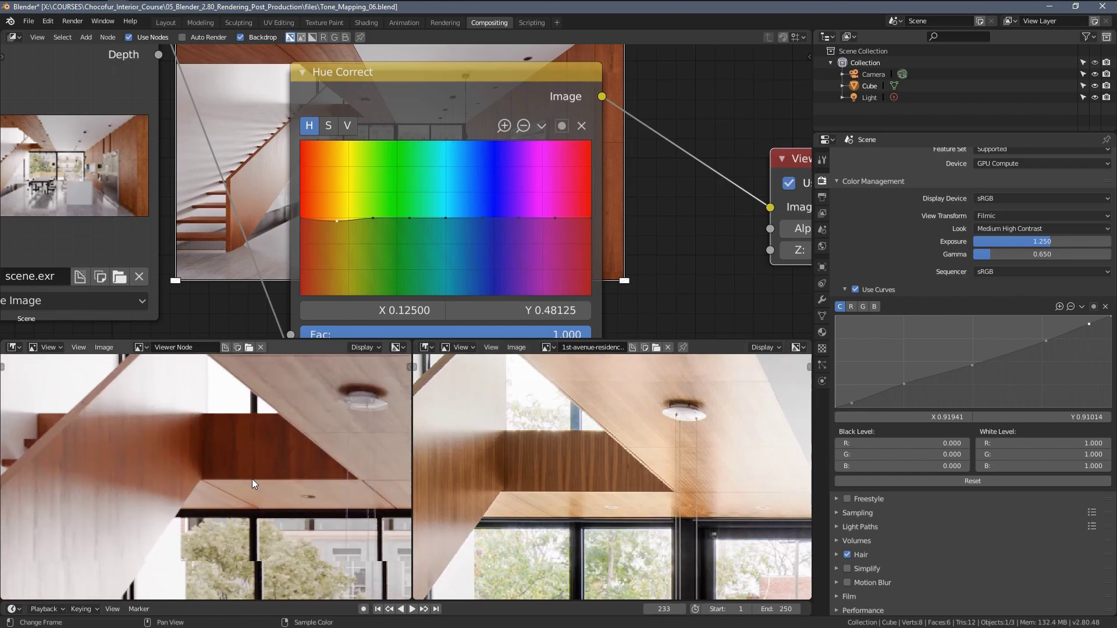
pyautogui.moveTo(546, 467); pyautogui.dragTo(570, 468, button='middle')
pyautogui.scroll(2, 271, 473)
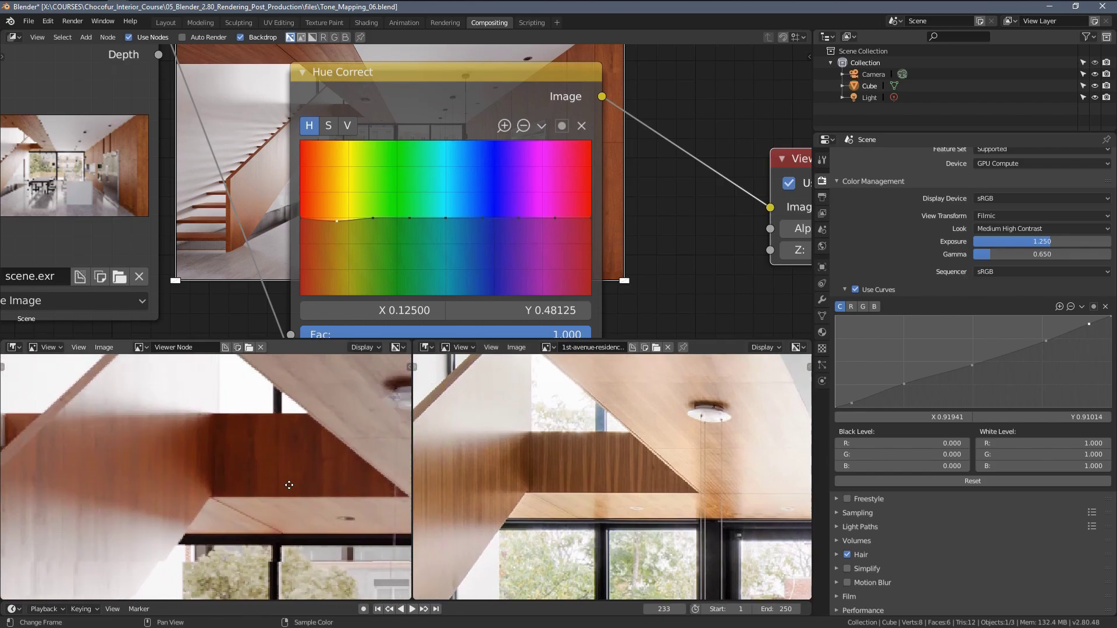
# Raise the orange-yellow control point of the Hue Correct node's hue curve to X 0.12167, Y 0.51250.
pyautogui.scroll(1, 334, 225)
pyautogui.moveTo(330, 222); pyautogui.dragTo(330, 218)
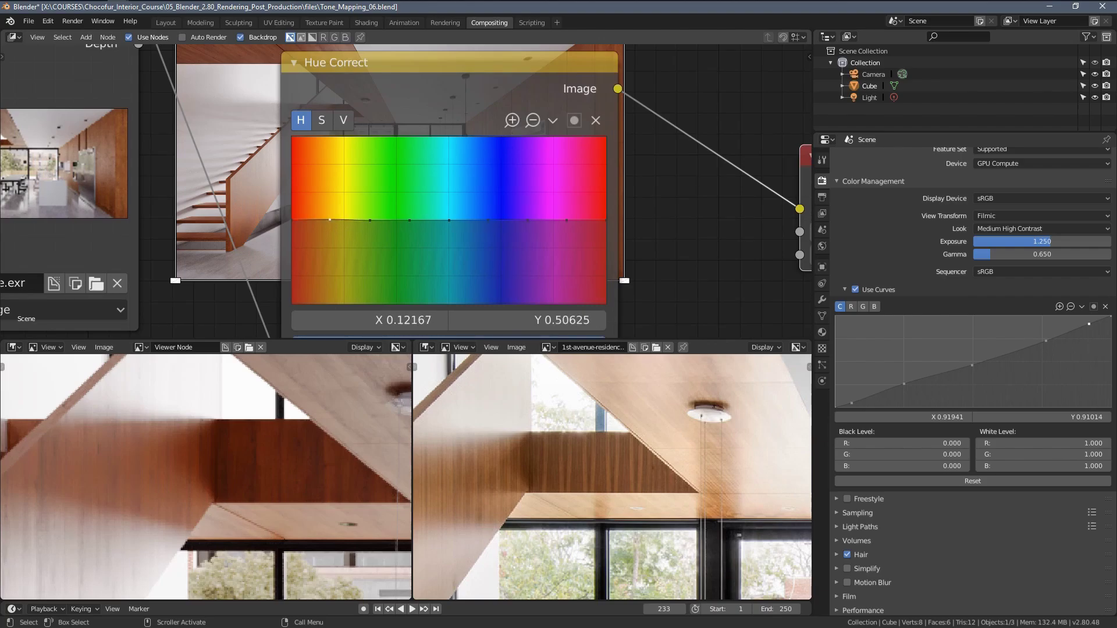
pyautogui.scroll(2, 330, 221)
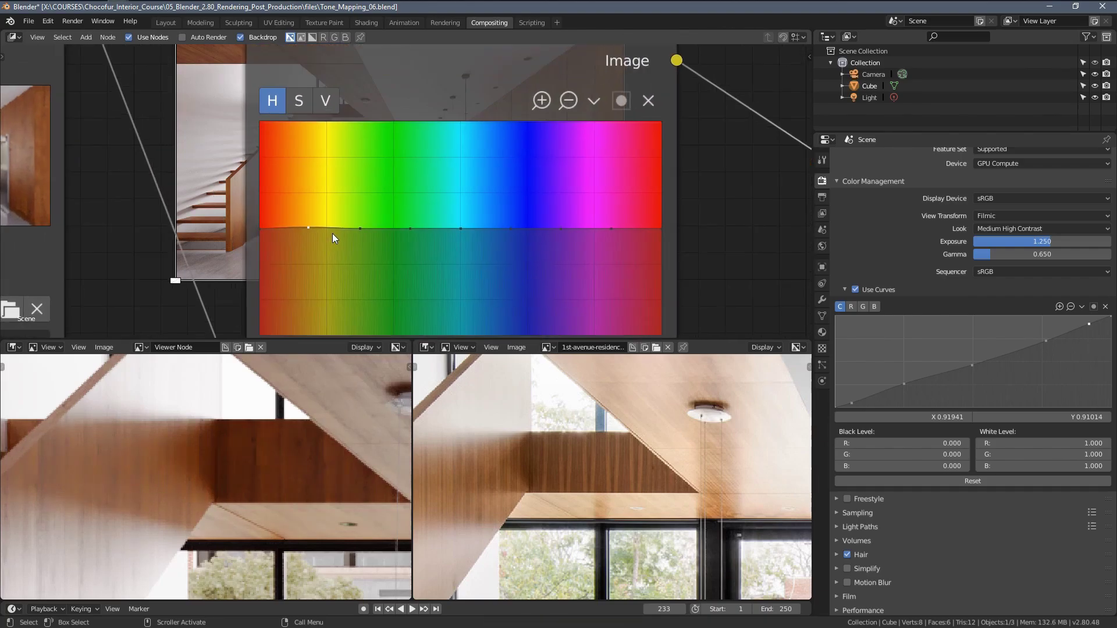
pyautogui.moveTo(380, 199); pyautogui.dragTo(382, 197)
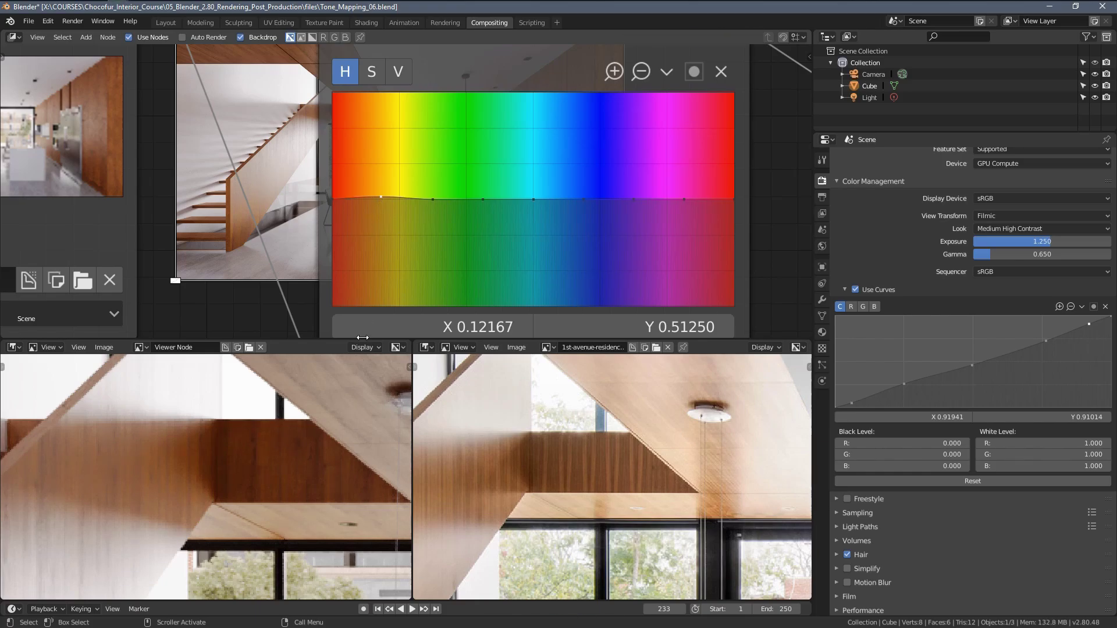
# Raise the orange-yellow control point of the Hue Correct node's value curve to X 0.12167, Y 0.55625.
pyautogui.scroll(-7, 330, 438)
pyautogui.moveTo(487, 416); pyautogui.dragTo(556, 529, button='middle')
pyautogui.moveTo(610, 375); pyautogui.dragTo(602, 446, button='middle')
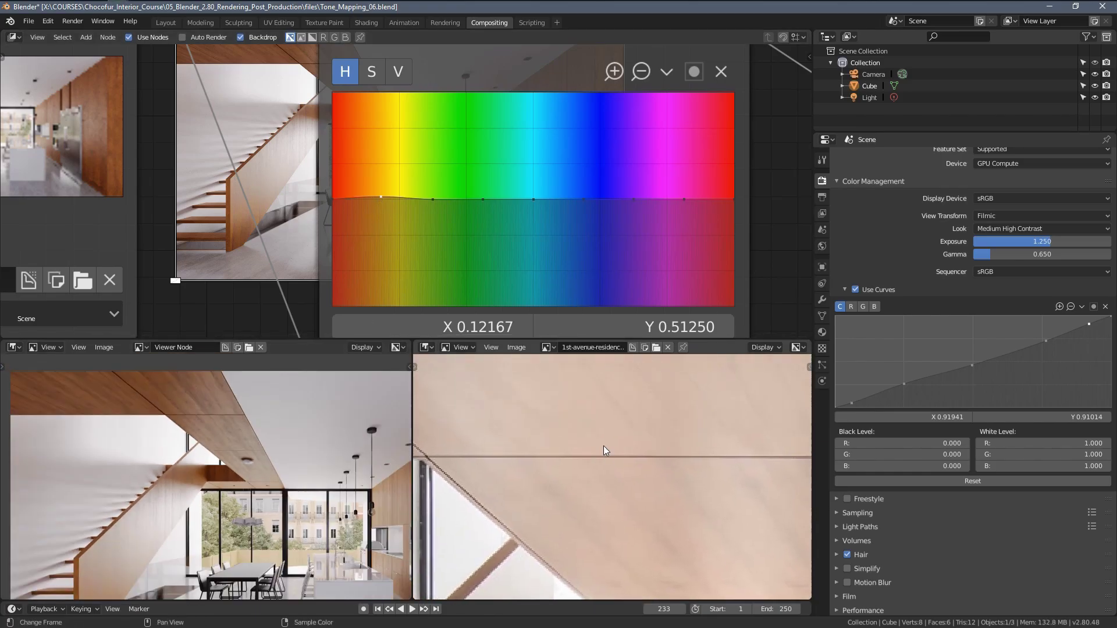
pyautogui.scroll(-3, 585, 442)
pyautogui.moveTo(504, 406); pyautogui.dragTo(522, 444, button='middle')
pyautogui.scroll(4, 226, 400)
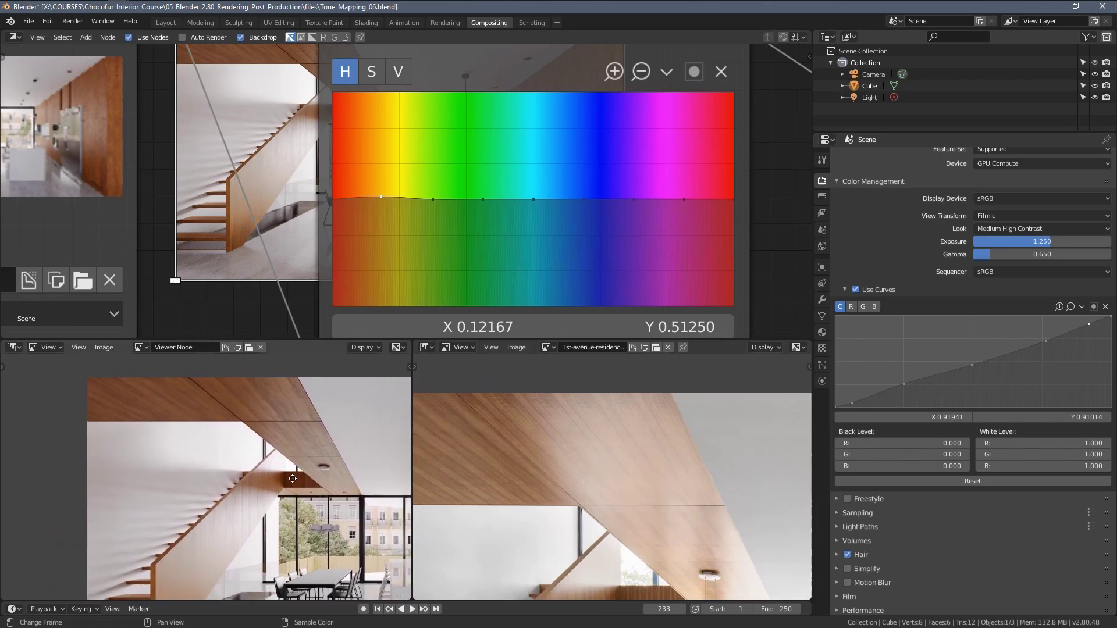
pyautogui.click(398, 69)
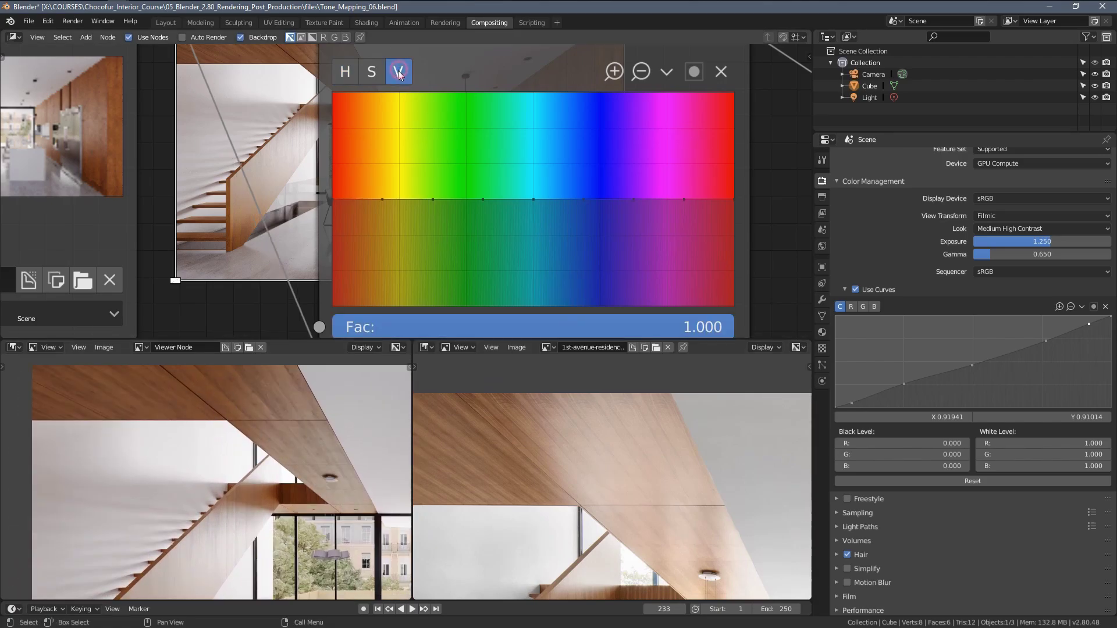
pyautogui.moveTo(383, 201); pyautogui.dragTo(380, 187)
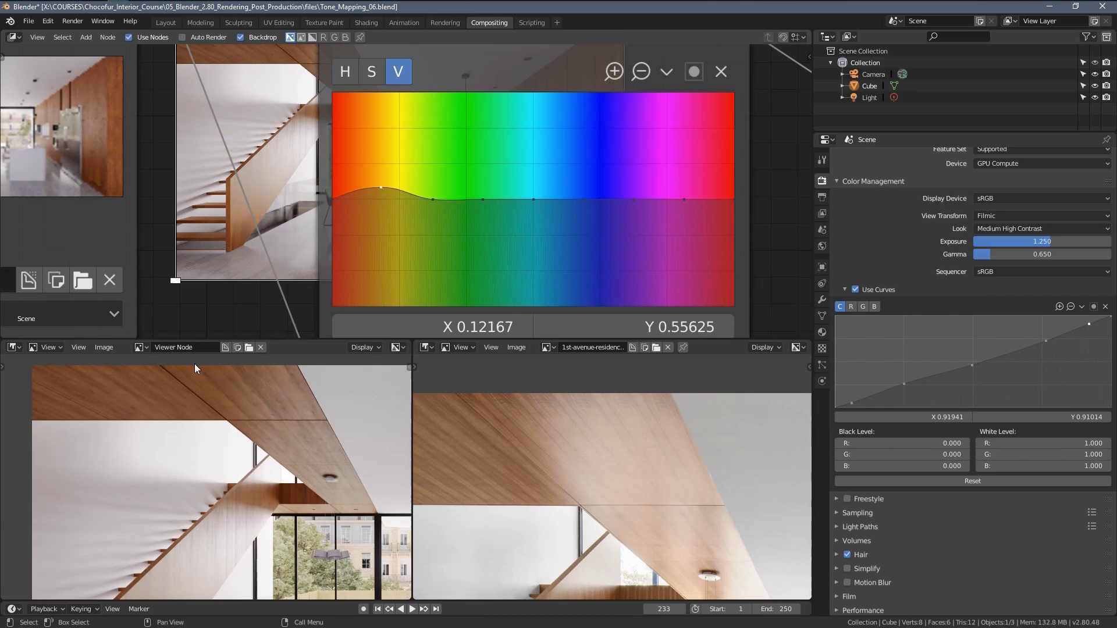
# Compare the upper wooden cabinet panels beside the refrigerator in the render with those in the reference photo.
pyautogui.moveTo(203, 425); pyautogui.dragTo(198, 370, button='middle')
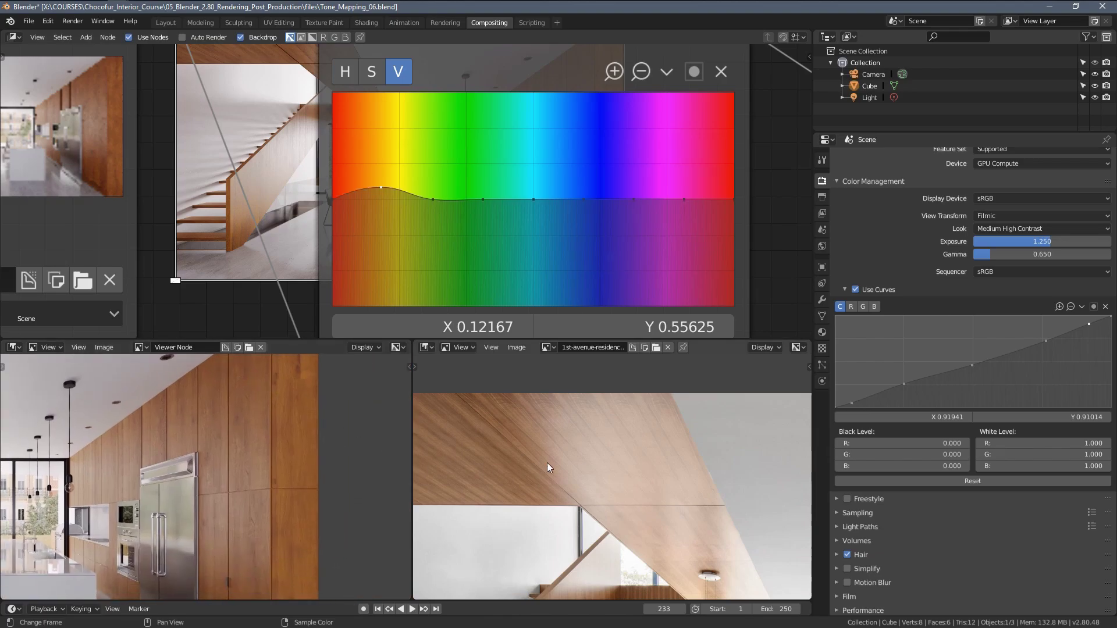
pyautogui.scroll(-4, 546, 463)
pyautogui.moveTo(593, 465); pyautogui.dragTo(680, 403, button='middle')
pyautogui.scroll(2, 630, 469)
pyautogui.moveTo(638, 475); pyautogui.dragTo(596, 444, button='middle')
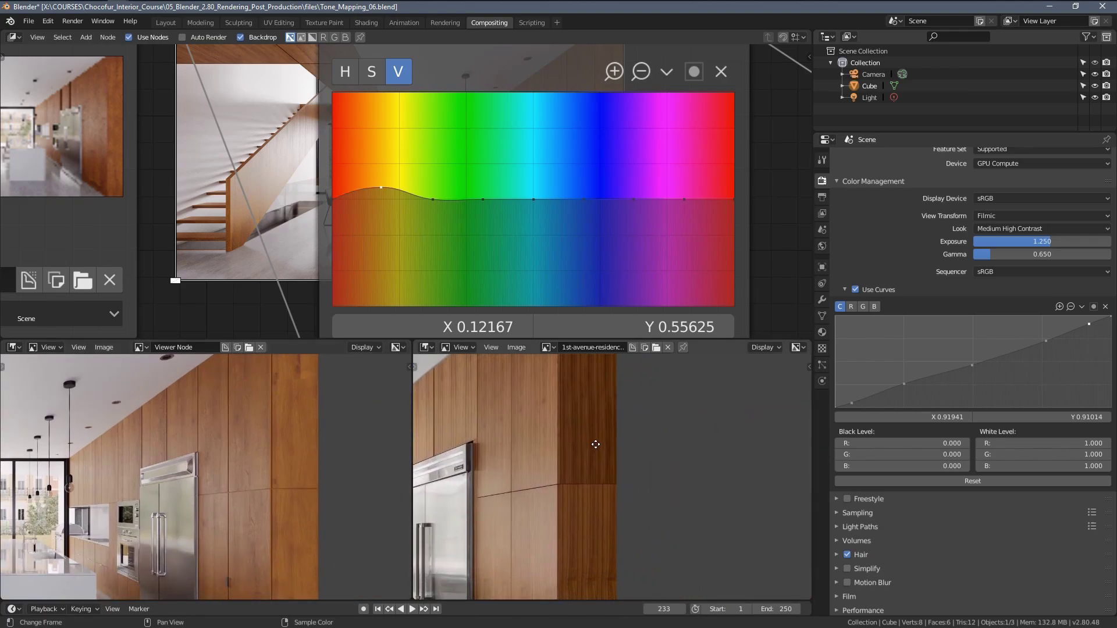
pyautogui.scroll(1, 593, 443)
pyautogui.moveTo(310, 449); pyautogui.dragTo(358, 479, button='middle')
pyautogui.scroll(4, 326, 451)
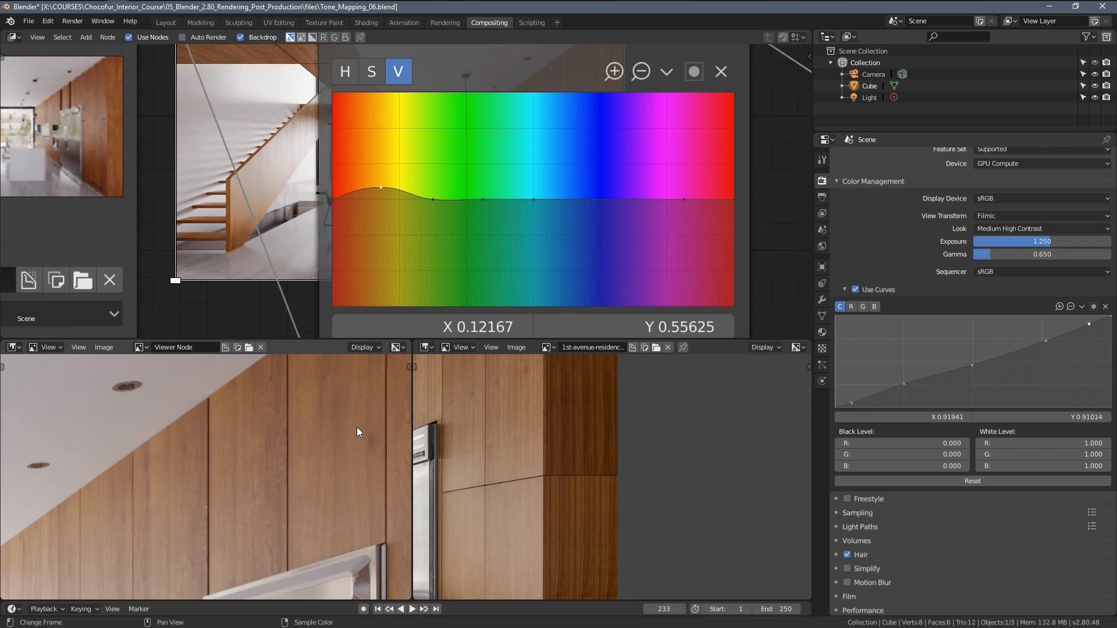
pyautogui.moveTo(572, 465); pyautogui.dragTo(628, 486, button='middle')
pyautogui.scroll(5, 552, 459)
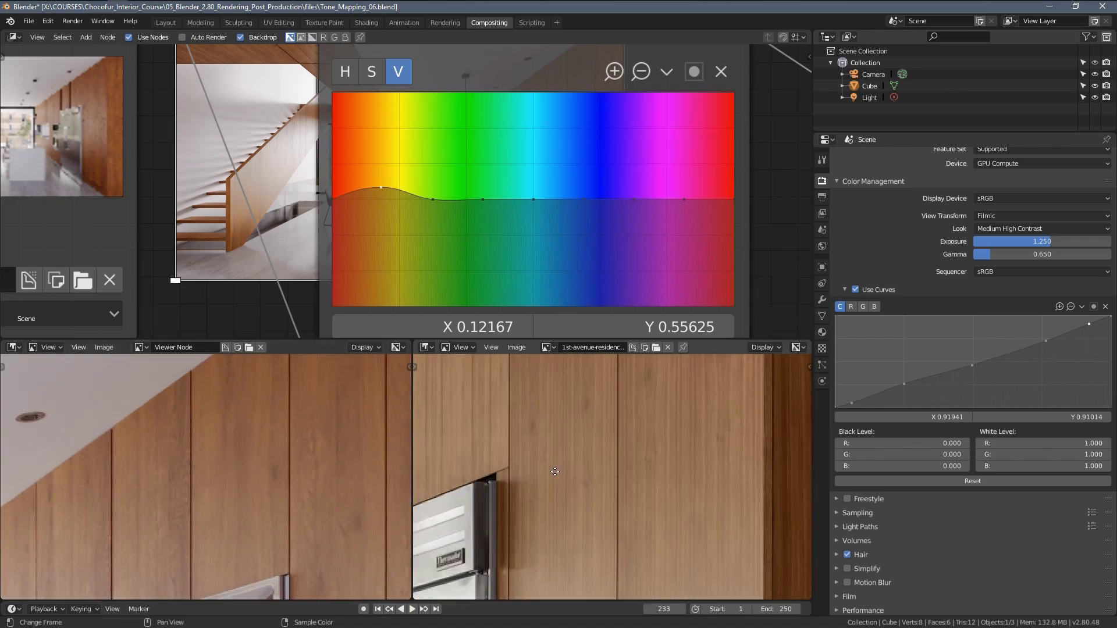
pyautogui.moveTo(382, 465); pyautogui.dragTo(312, 487, button='middle')
pyautogui.moveTo(550, 468); pyautogui.dragTo(543, 436, button='middle')
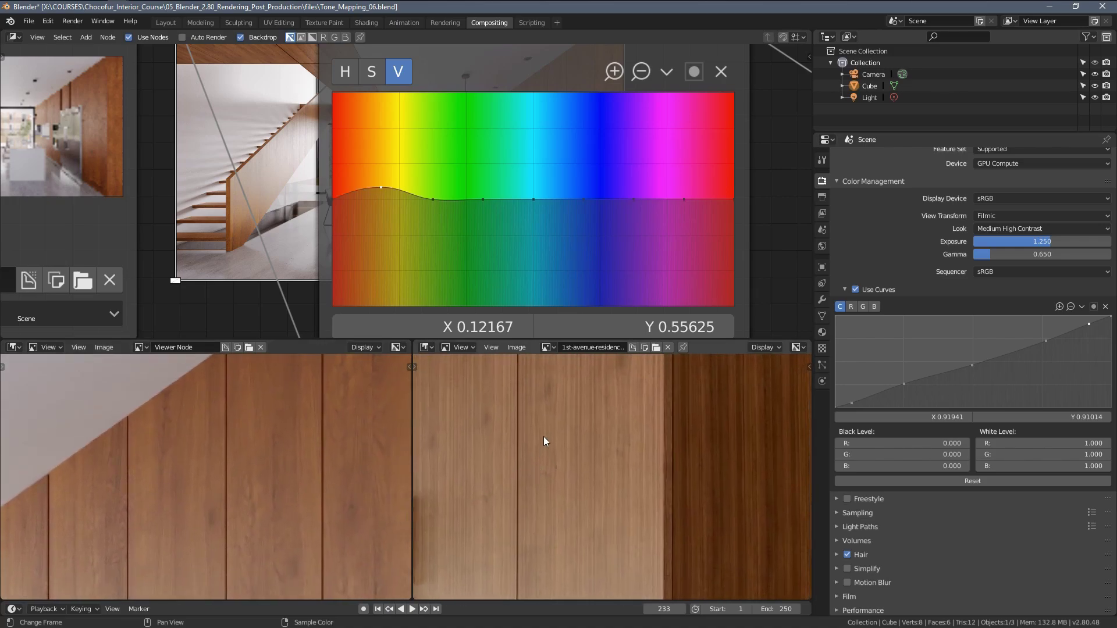
# Lower the orange-yellow control point of the Hue Correct node's saturation curve to X 0.12500, Y 0.48125.
pyautogui.click(371, 71)
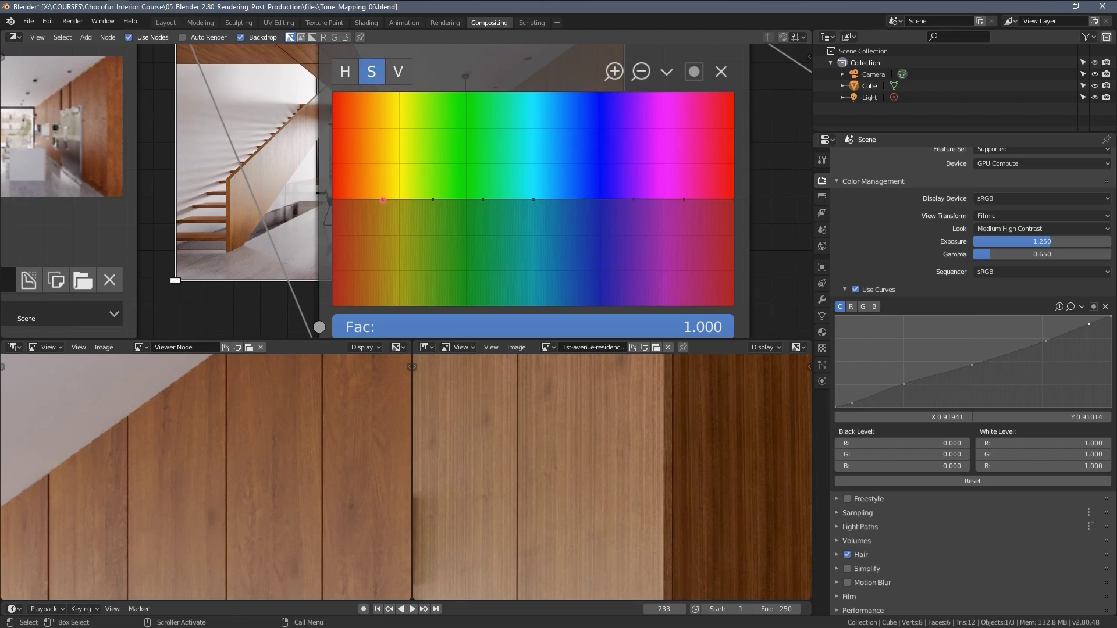
pyautogui.moveTo(383, 200); pyautogui.dragTo(382, 203)
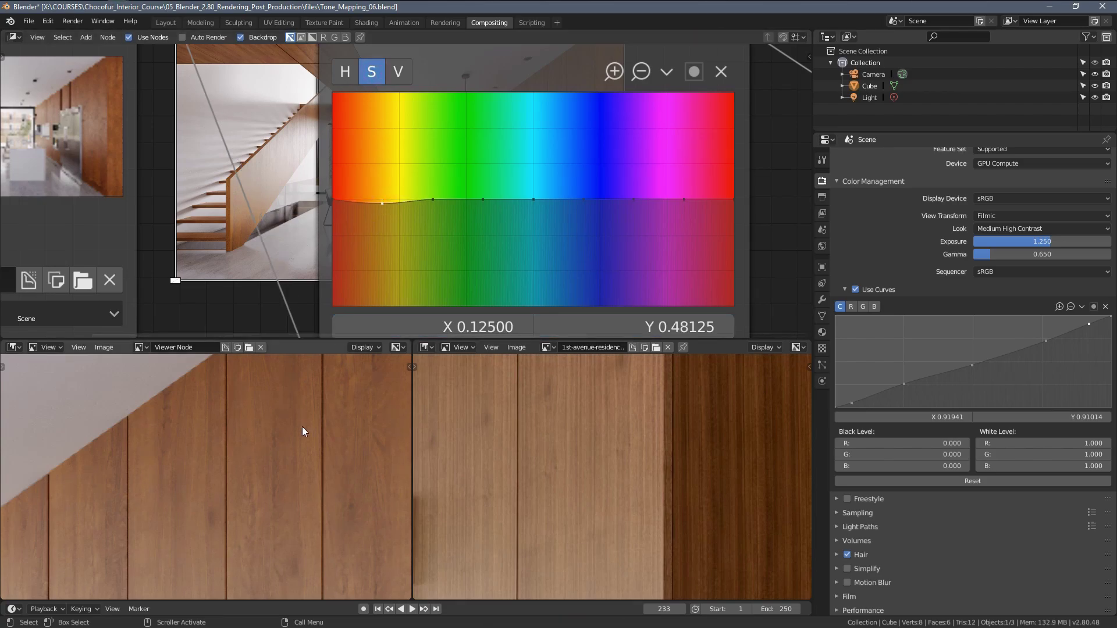
pyautogui.scroll(-5, 303, 427)
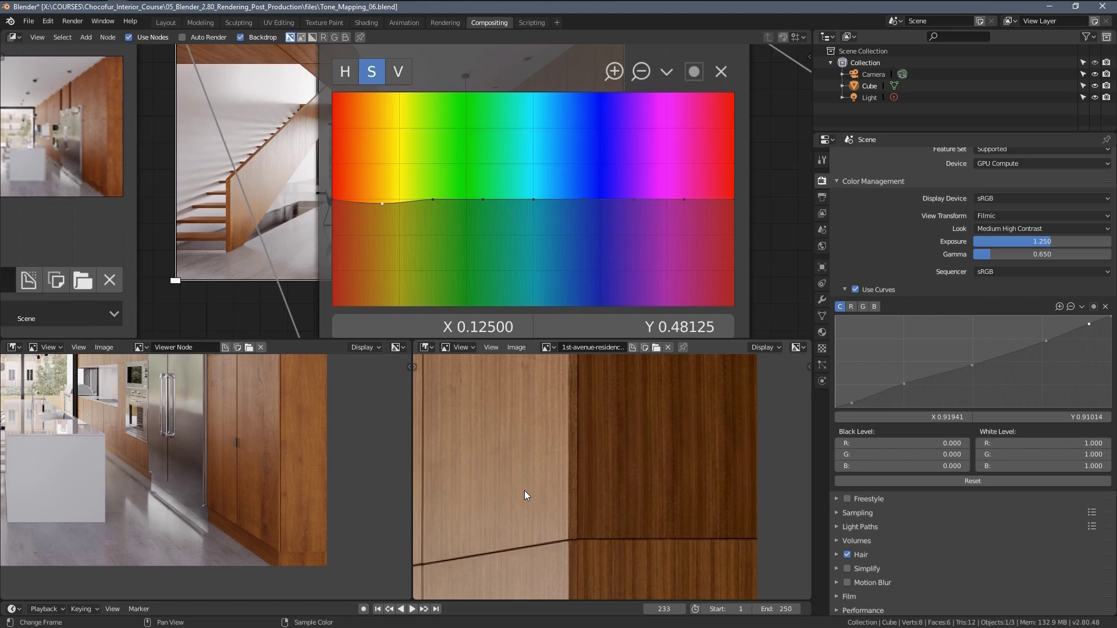
# Compare the lower cabinet panels near the floor in the render with the same wood in the reference photo.
pyautogui.moveTo(525, 495); pyautogui.dragTo(578, 608, button='middle')
pyautogui.scroll(-1, 566, 532)
pyautogui.moveTo(527, 499); pyautogui.dragTo(527, 375, button='middle')
pyautogui.moveTo(496, 473); pyautogui.dragTo(446, 456, button='middle')
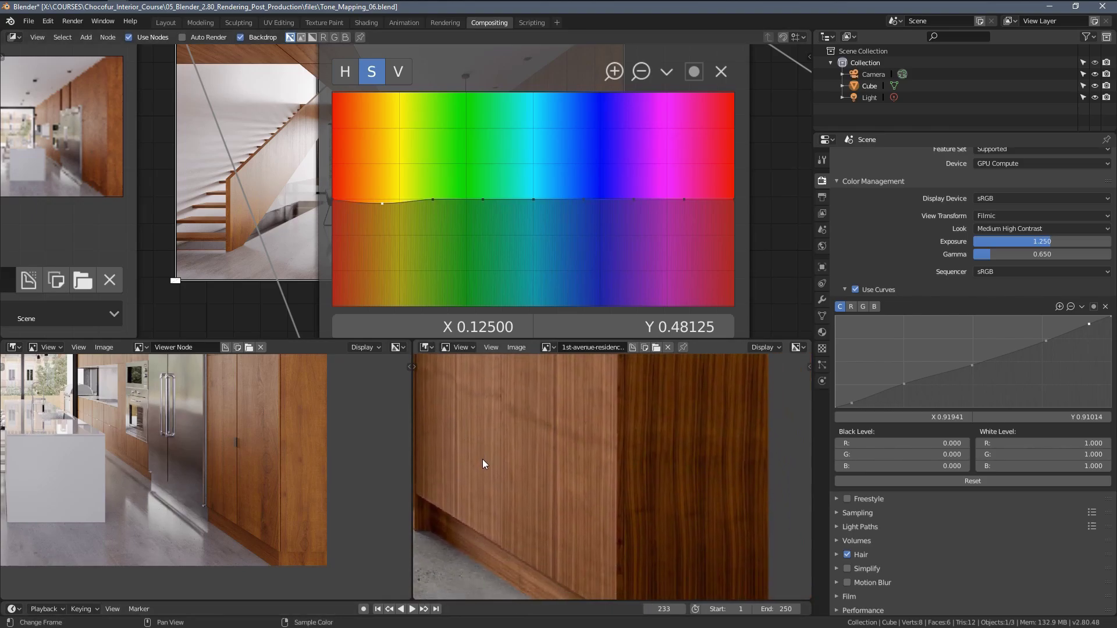
pyautogui.scroll(2, 483, 459)
pyautogui.scroll(2, 278, 467)
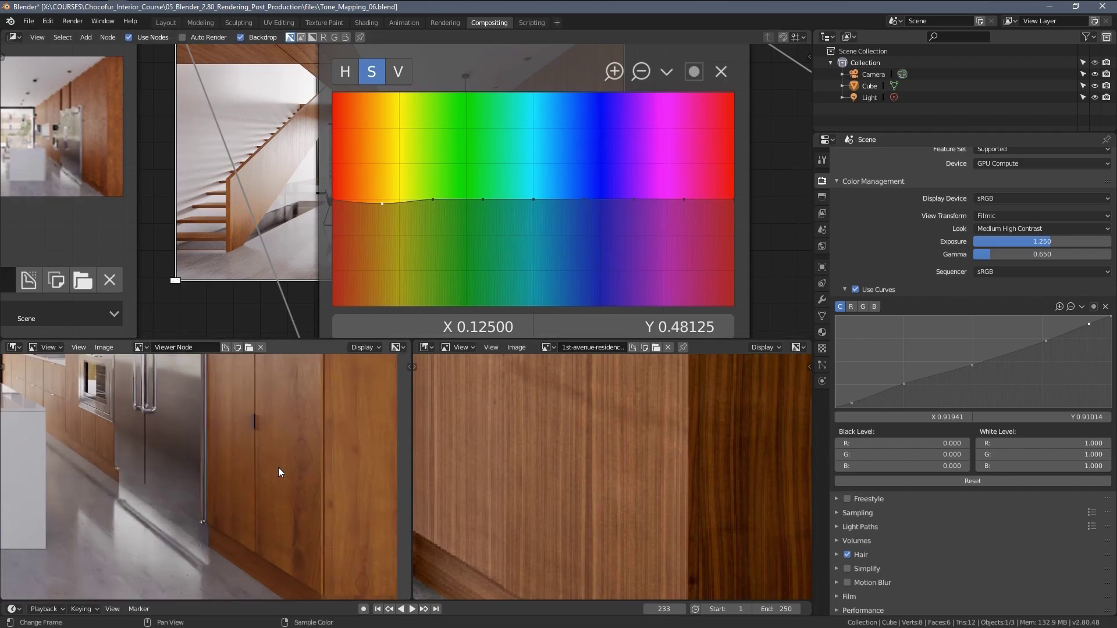
pyautogui.moveTo(278, 467); pyautogui.dragTo(337, 471, button='middle')
pyautogui.moveTo(449, 501); pyautogui.dragTo(526, 521, button='middle')
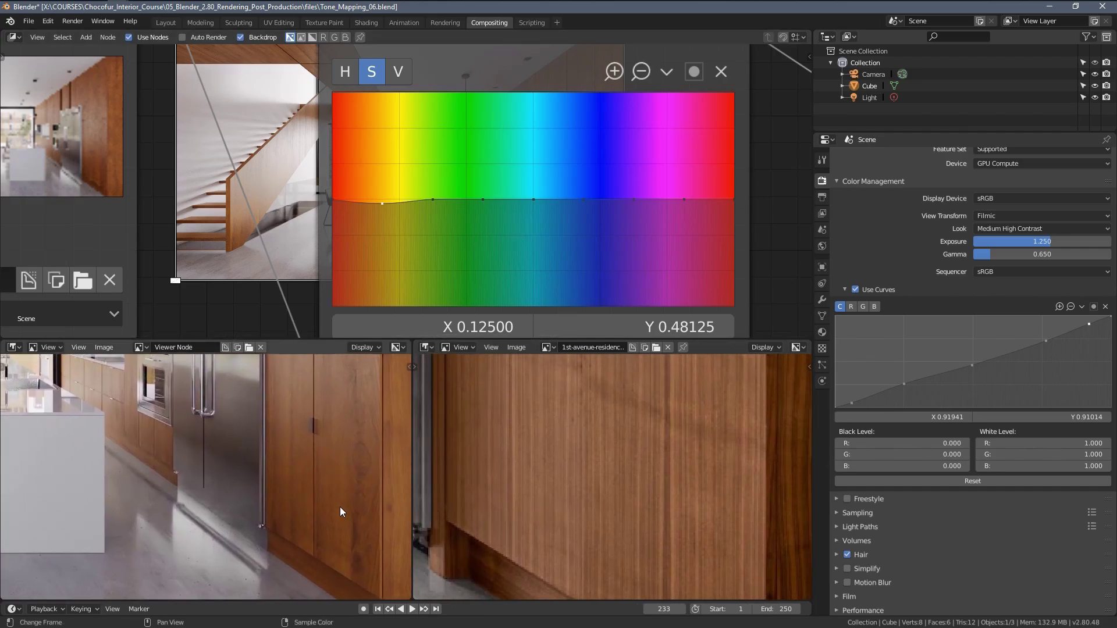
pyautogui.scroll(2, 340, 511)
# Raise the orange-yellow control point of the Hue Correct node's hue curve to X 0.12167, Y 0.51875.
pyautogui.moveTo(483, 200)
pyautogui.mouseDown()
pyautogui.moveTo(482, 135)
pyautogui.moveTo(476, 204)
pyautogui.mouseUp()
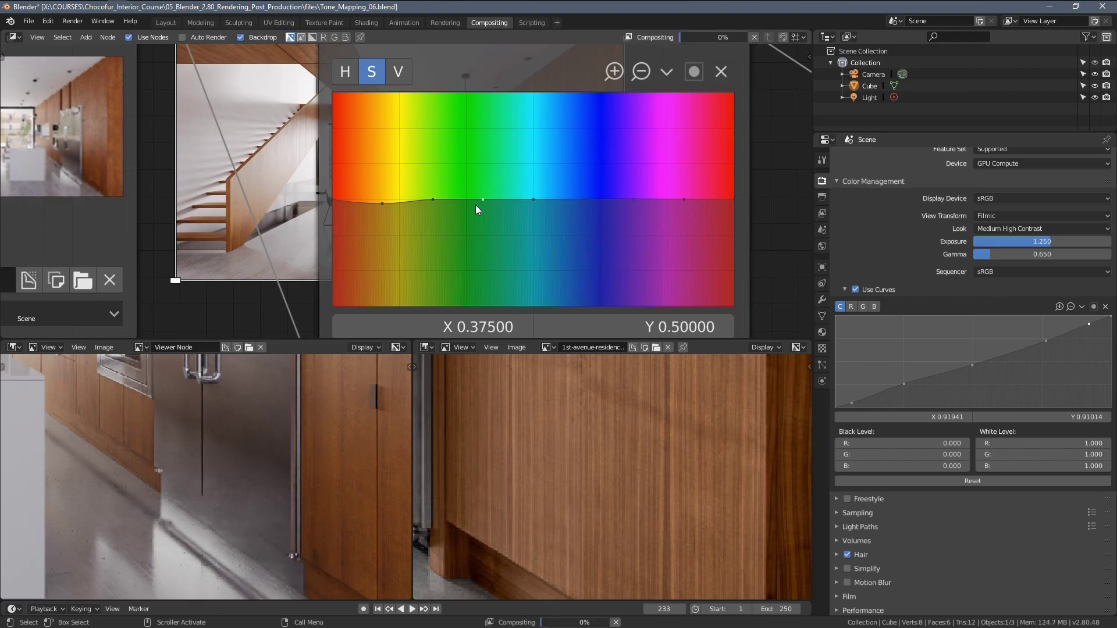
pyautogui.scroll(3, 326, 477)
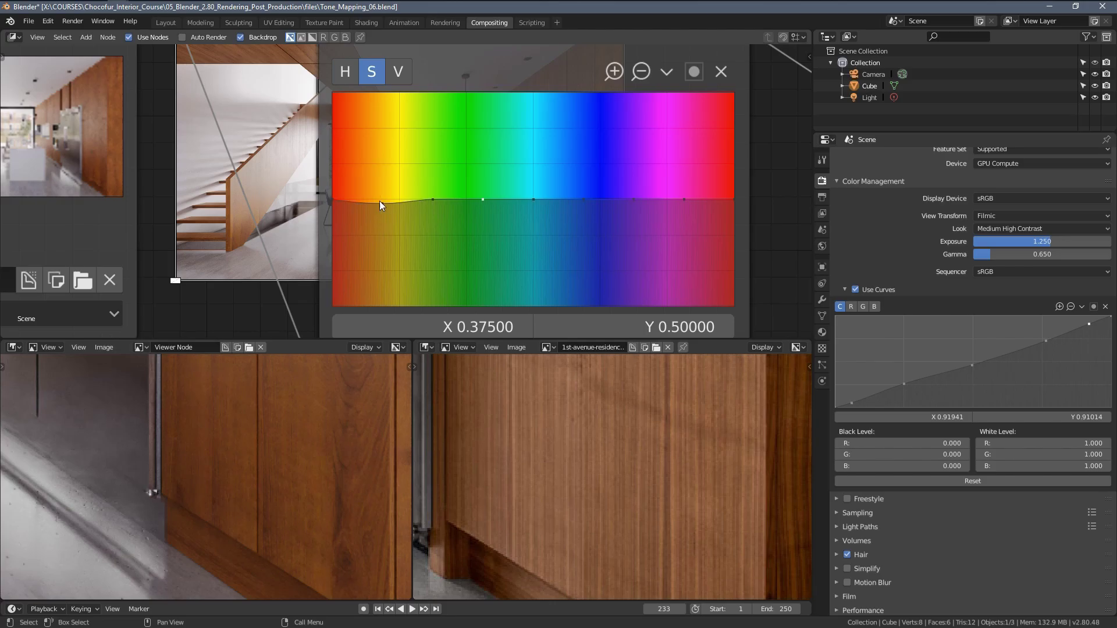
pyautogui.moveTo(380, 202)
pyautogui.mouseDown()
pyautogui.moveTo(381, 212)
pyautogui.moveTo(397, 196)
pyautogui.moveTo(380, 194)
pyautogui.mouseUp()
pyautogui.scroll(-5, 259, 415)
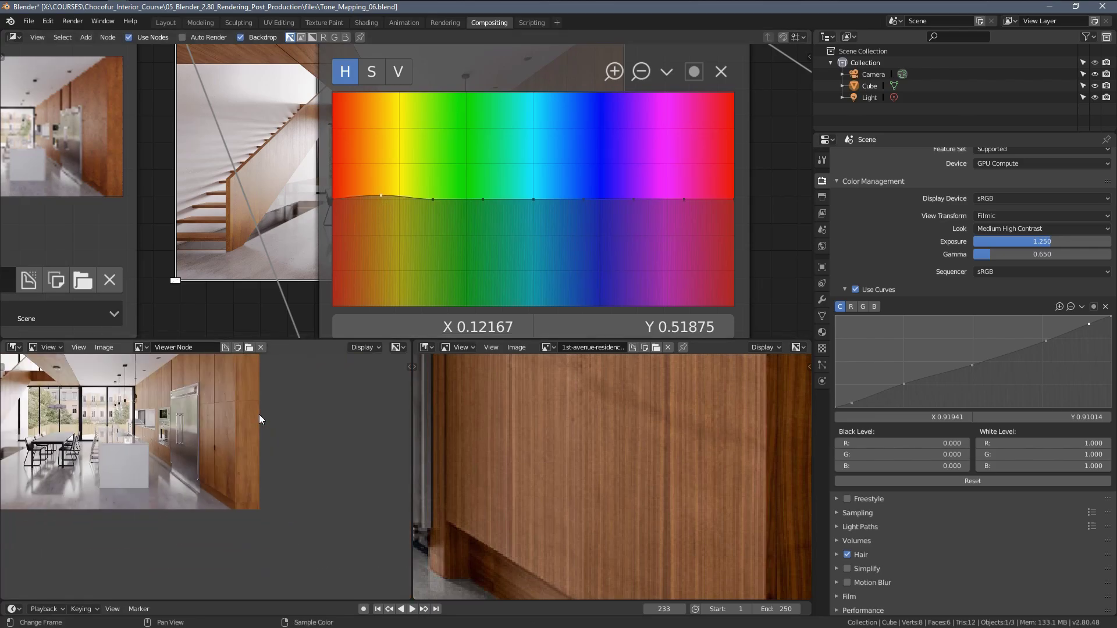
# Examine the overall wood colours of the staircase, ceiling and cabinets in the render against the whole reference photo.
pyautogui.scroll(3, 173, 477)
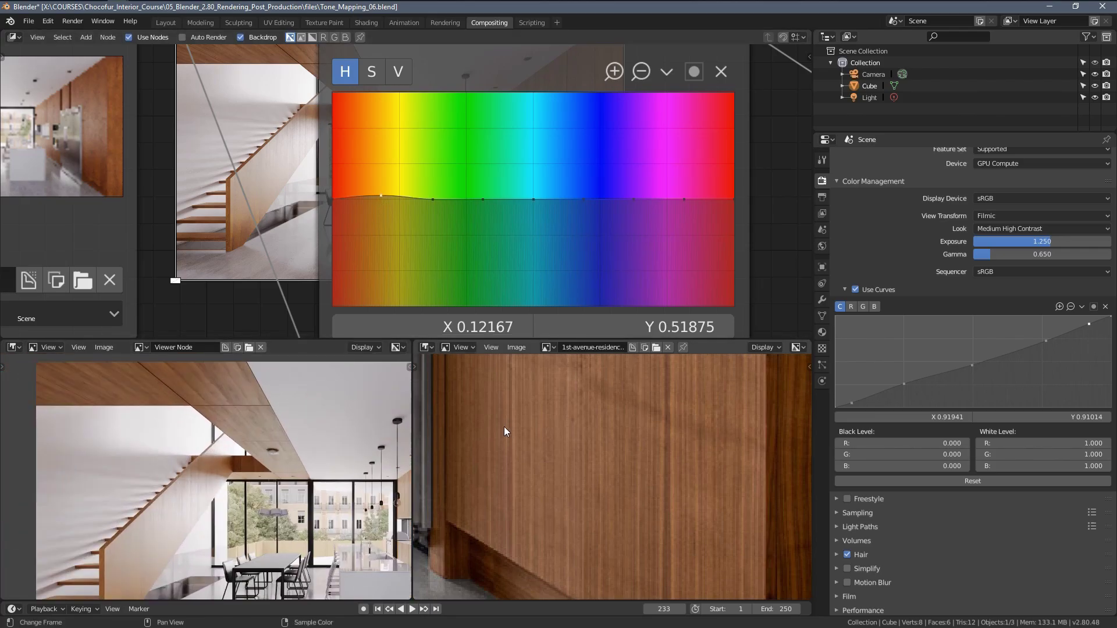
pyautogui.scroll(-4, 504, 427)
pyautogui.scroll(-4, 527, 475)
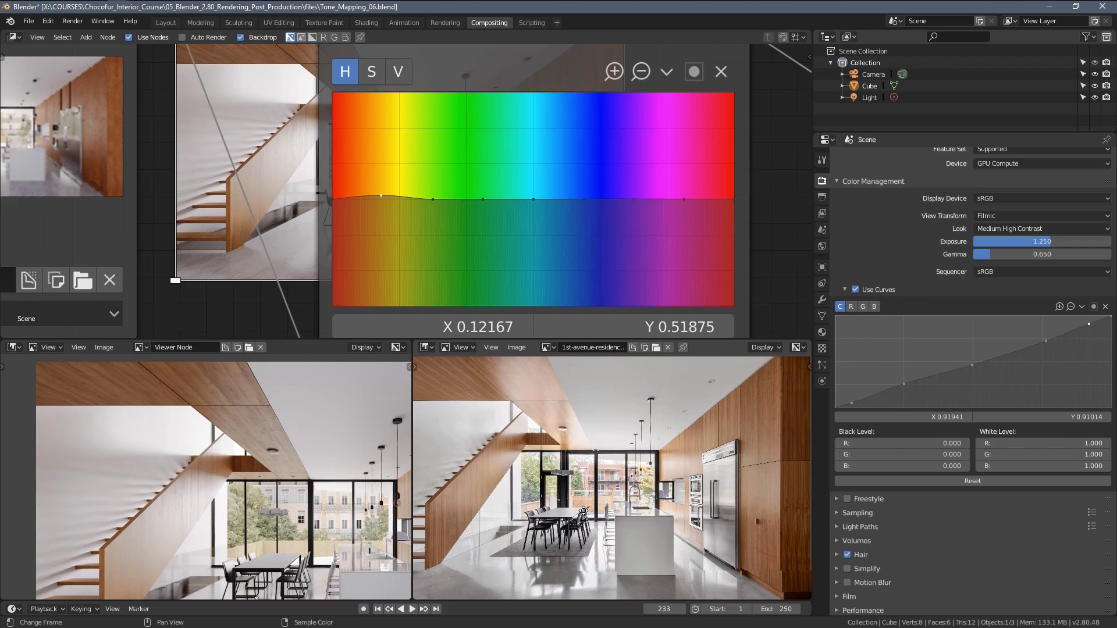
pyautogui.scroll(-3, 204, 459)
pyautogui.moveTo(204, 461); pyautogui.dragTo(200, 459, button='middle')
pyautogui.moveTo(586, 482); pyautogui.dragTo(523, 458, button='middle')
pyautogui.scroll(2, 516, 472)
pyautogui.scroll(1, 523, 458)
pyautogui.moveTo(221, 466); pyautogui.dragTo(279, 484, button='middle')
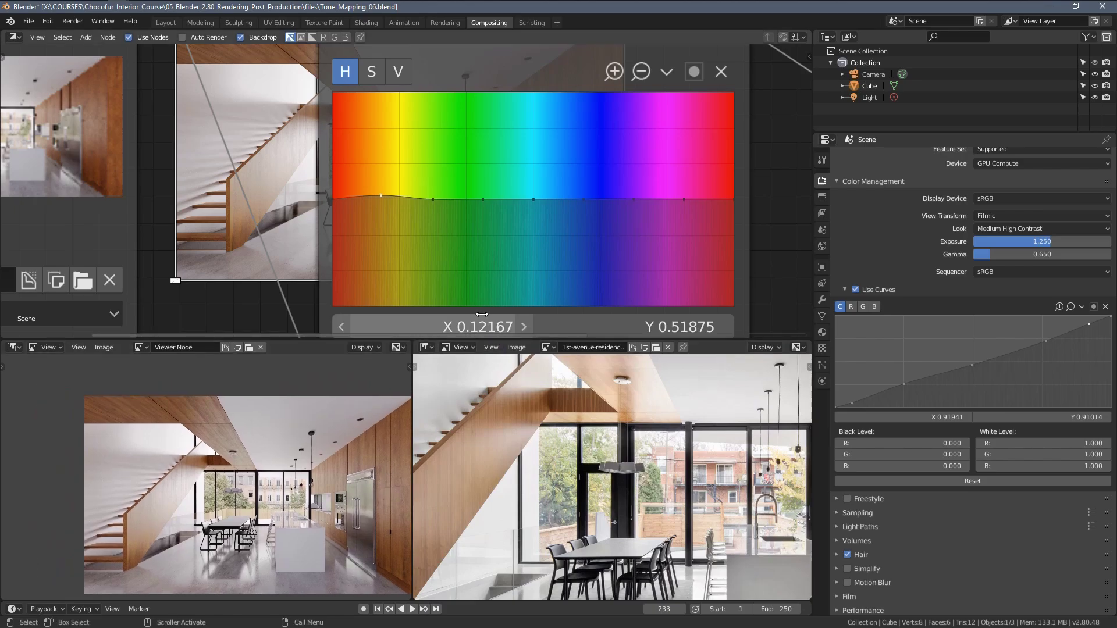
# Alternate the Hue Correct node's factor between 0.000 and 1.000 to compare the staircase and ceiling wood without and with correction.
pyautogui.moveTo(500, 263); pyautogui.dragTo(478, 162, button='middle')
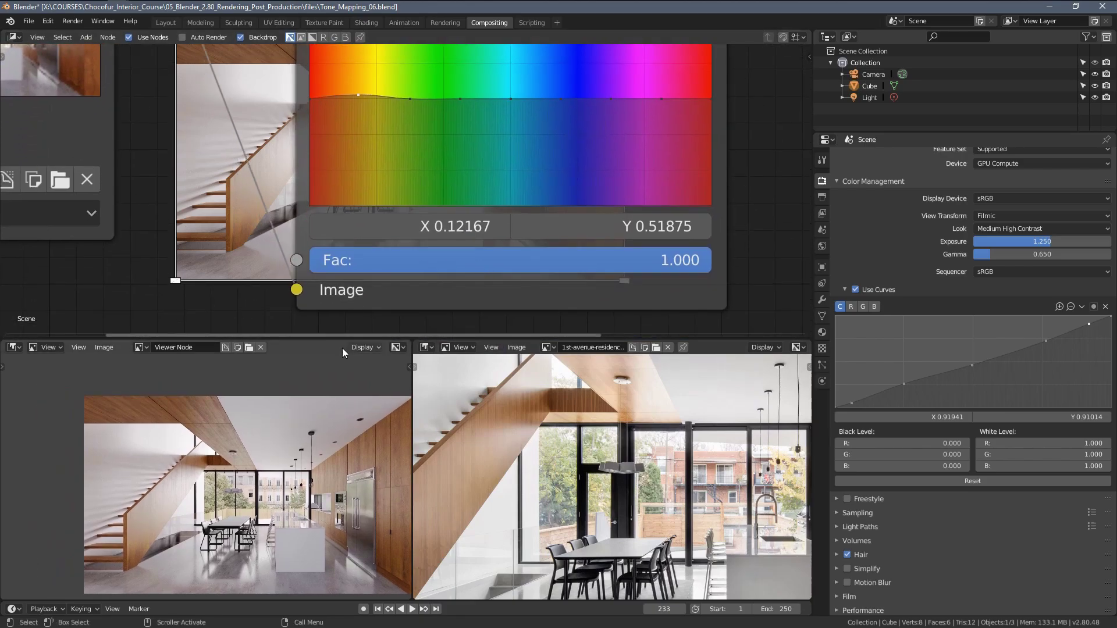
pyautogui.scroll(4, 222, 466)
pyautogui.moveTo(221, 467); pyautogui.dragTo(323, 526, button='middle')
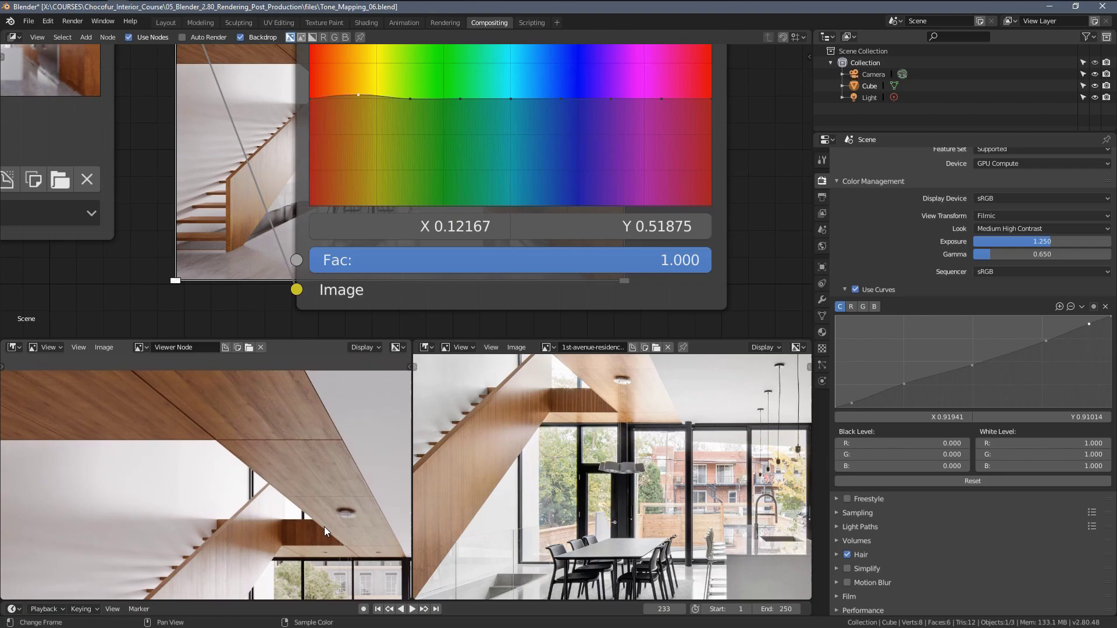
pyautogui.moveTo(573, 254); pyautogui.dragTo(174, 254)
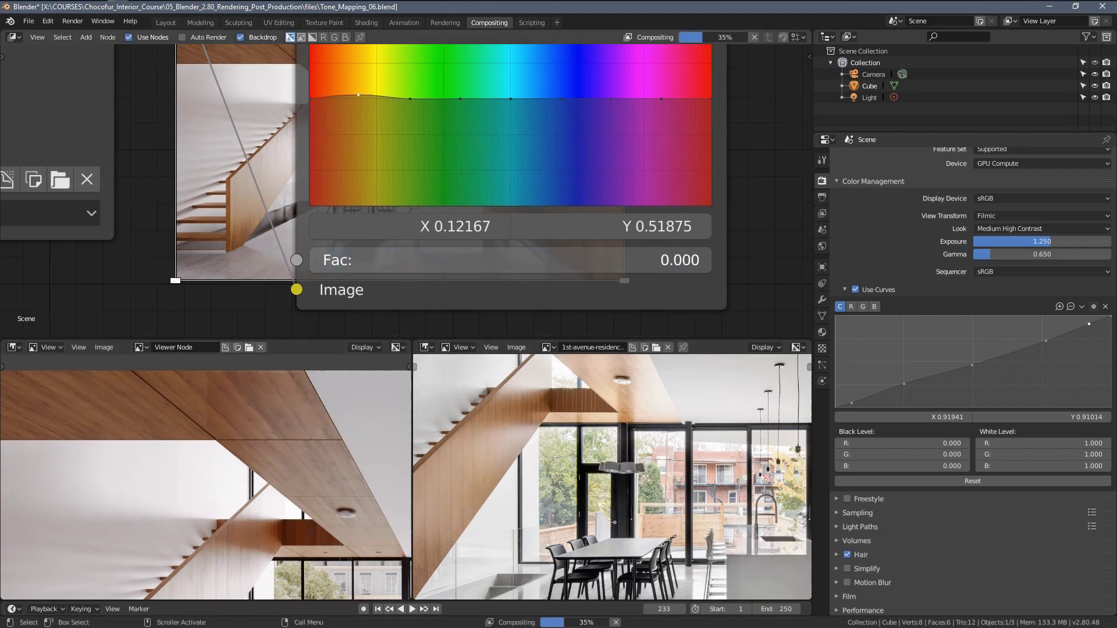
pyautogui.scroll(-2, 256, 478)
pyautogui.scroll(-1, 256, 479)
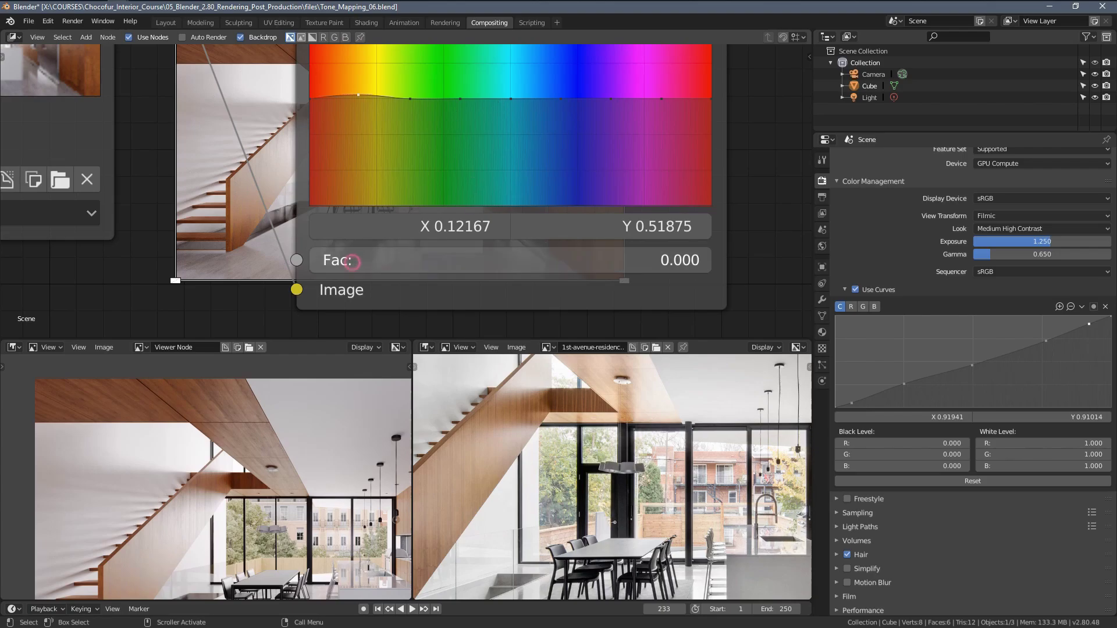
pyautogui.moveTo(349, 264); pyautogui.dragTo(714, 259)
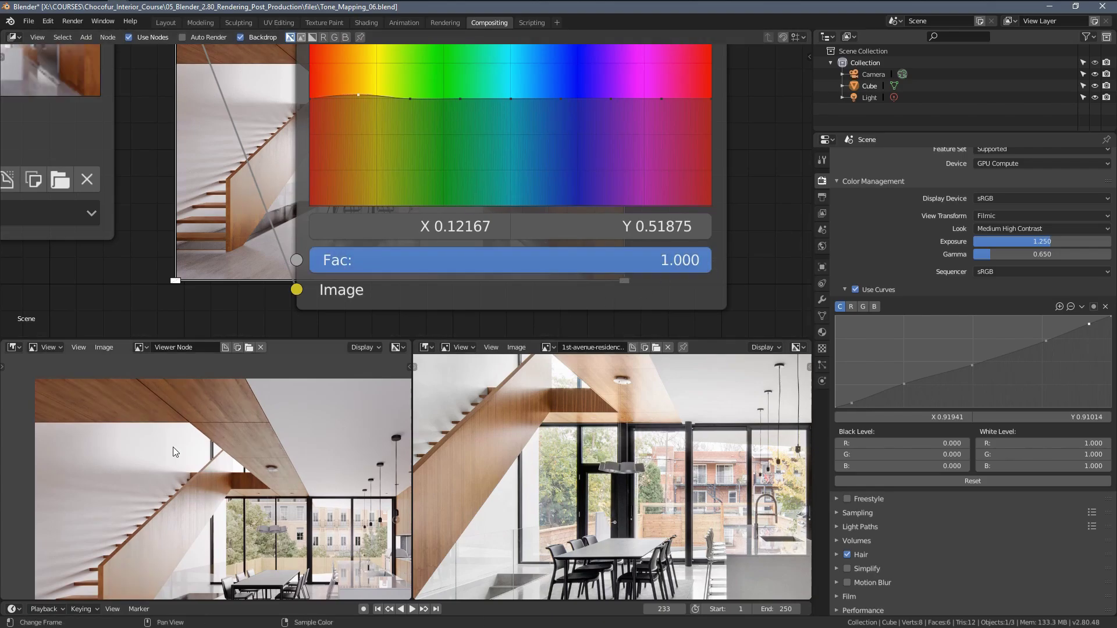
pyautogui.moveTo(550, 267); pyautogui.dragTo(309, 261)
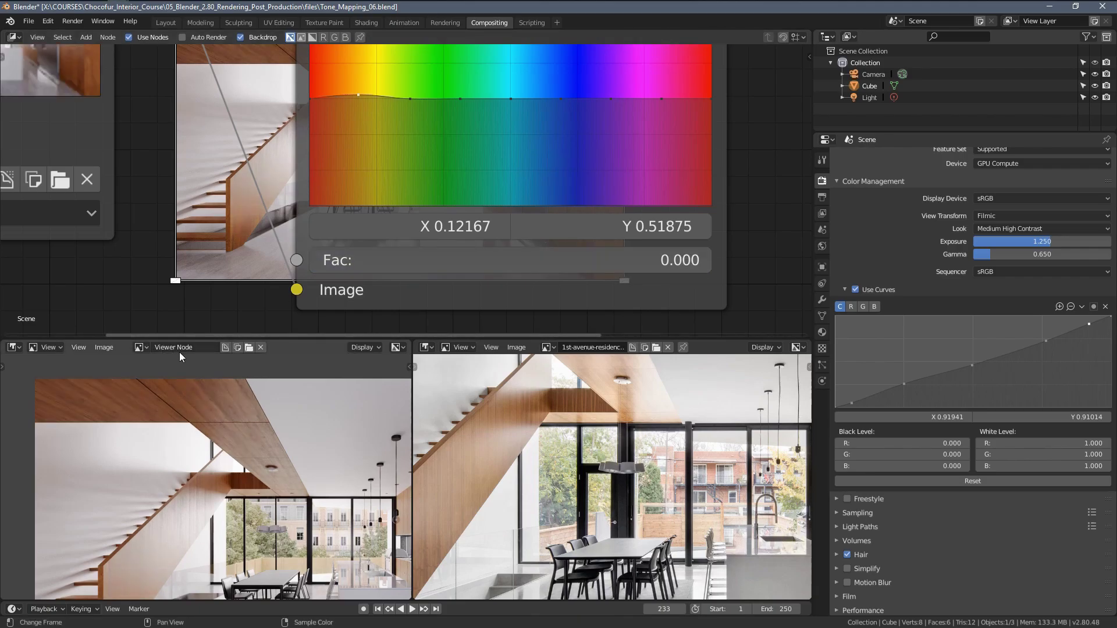
# Shift the Composite and Viewer nodes slightly further from the Hue Correct node.
pyautogui.scroll(-8, 407, 217)
pyautogui.moveTo(591, 80); pyautogui.dragTo(531, 174, button='middle')
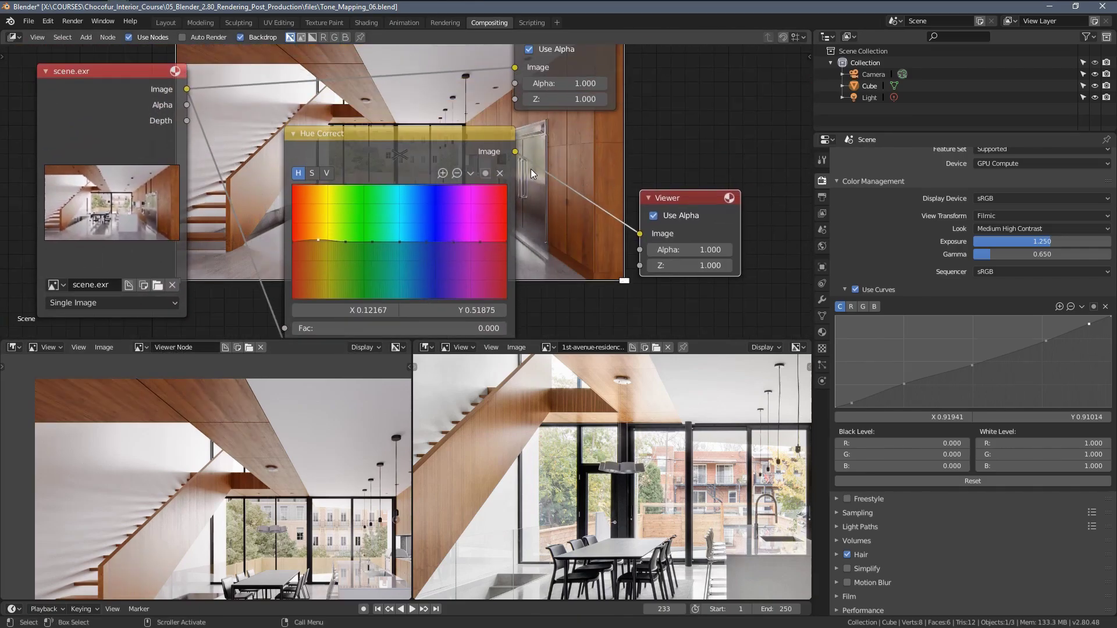
pyautogui.moveTo(556, 112); pyautogui.dragTo(547, 156, button='middle')
pyautogui.moveTo(546, 78); pyautogui.dragTo(571, 79)
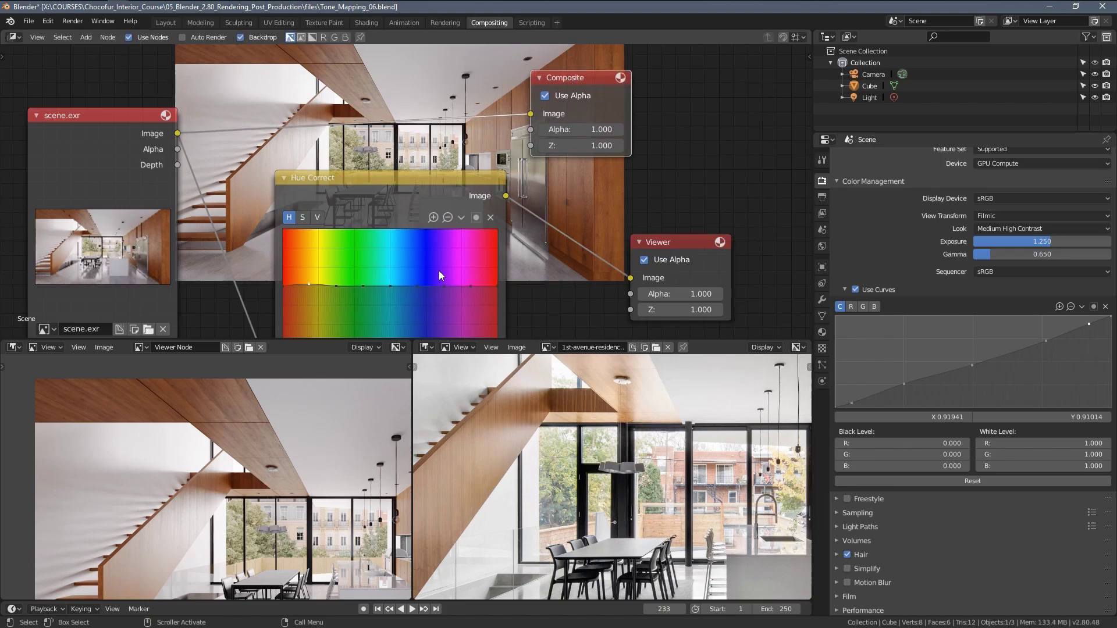
pyautogui.moveTo(622, 267); pyautogui.dragTo(620, 197, button='middle')
pyautogui.click(661, 176)
pyautogui.moveTo(662, 179); pyautogui.dragTo(673, 171)
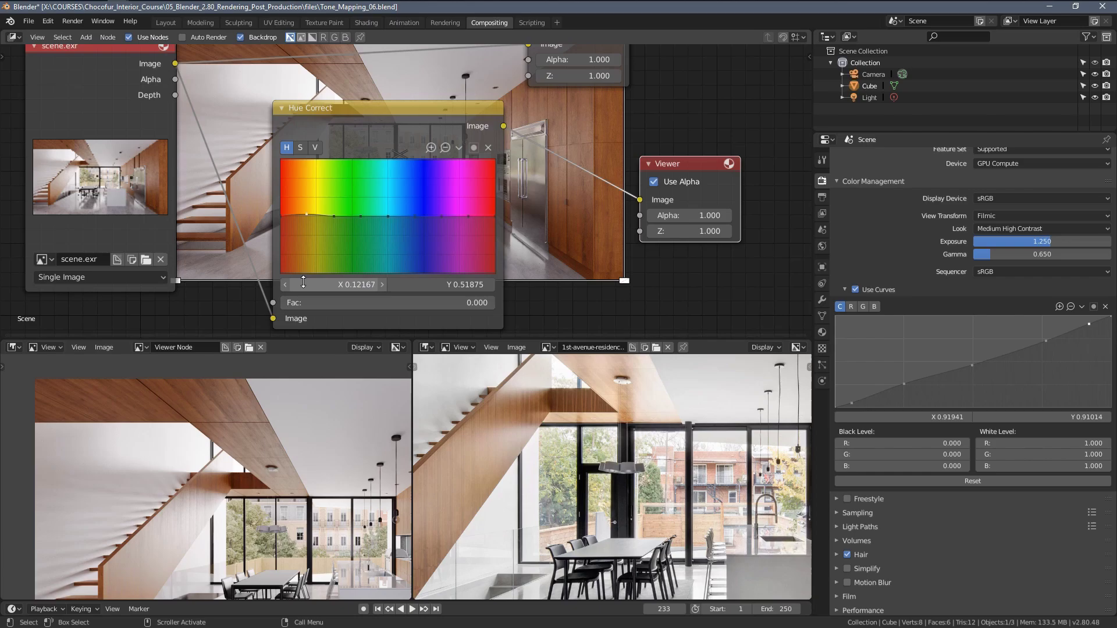
# Set the Hue Correct node's factor to 0.800.
pyautogui.moveTo(301, 301); pyautogui.dragTo(494, 303)
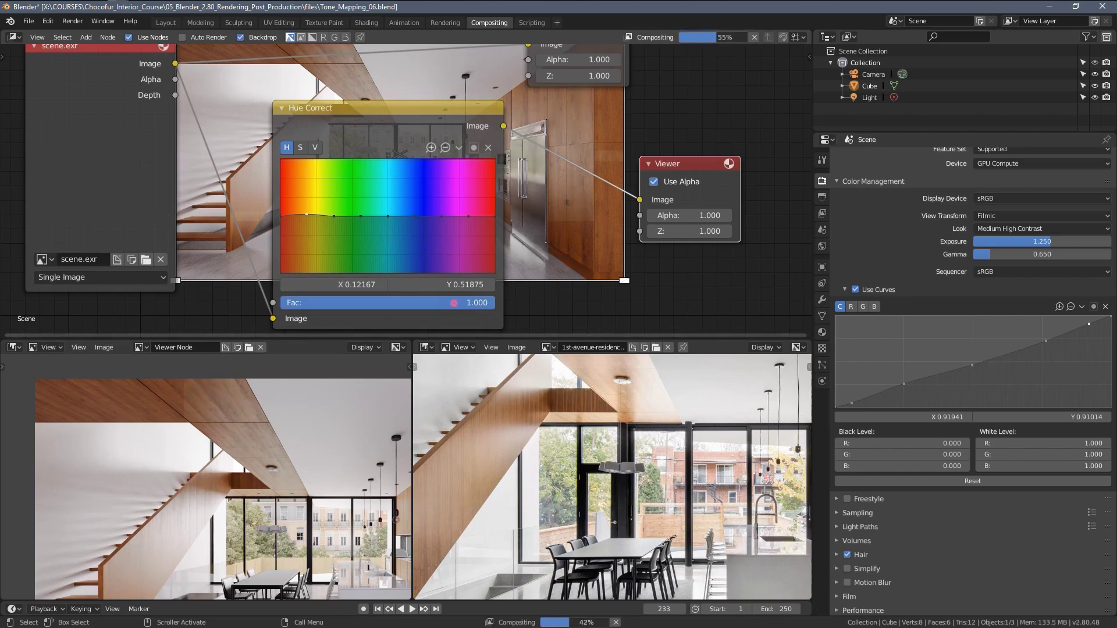
pyautogui.click(453, 303)
pyautogui.write(',8')
pyautogui.press('Return')
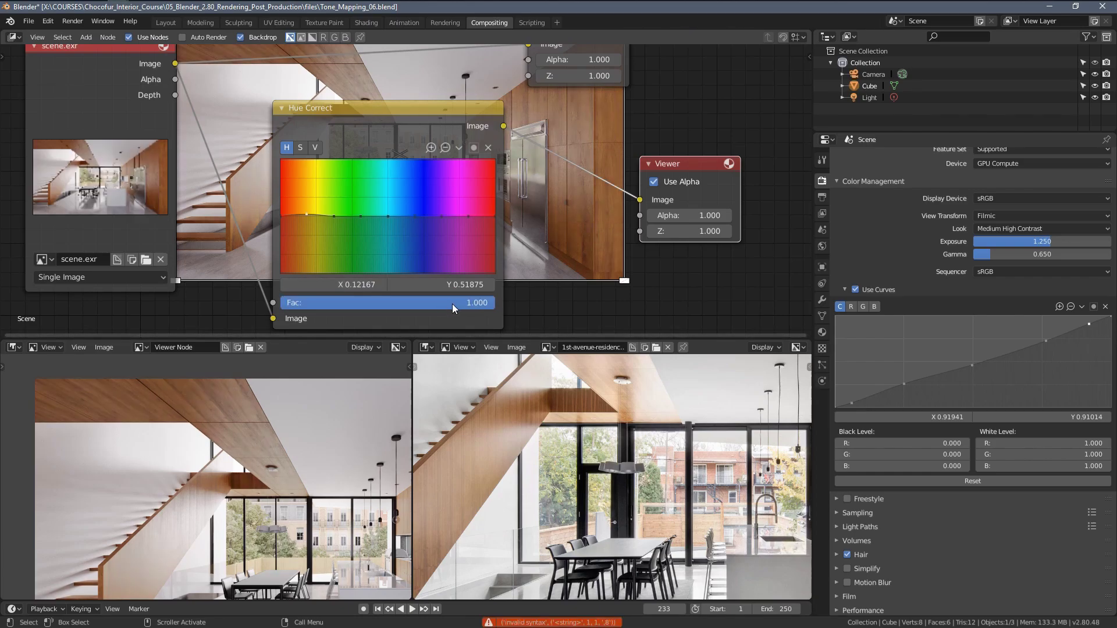
pyautogui.click(419, 303)
pyautogui.press('Return')
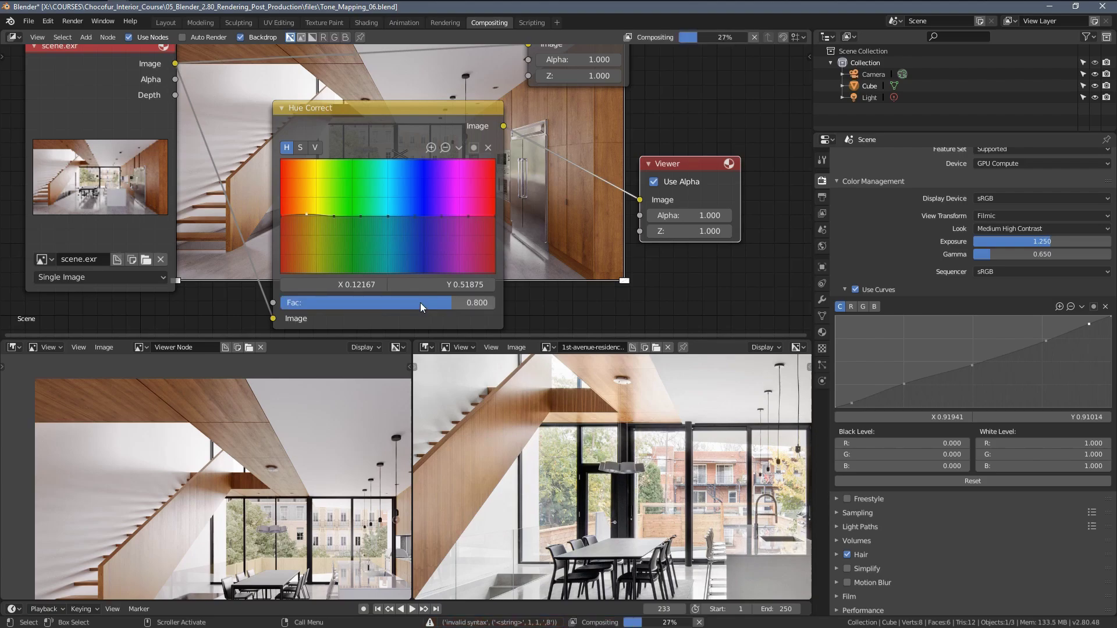
# Compare the trees and pendant lamp by the windows in the render with the same area in the reference photo.
pyautogui.moveTo(304, 460); pyautogui.dragTo(216, 407, button='middle')
pyautogui.scroll(-2, 251, 445)
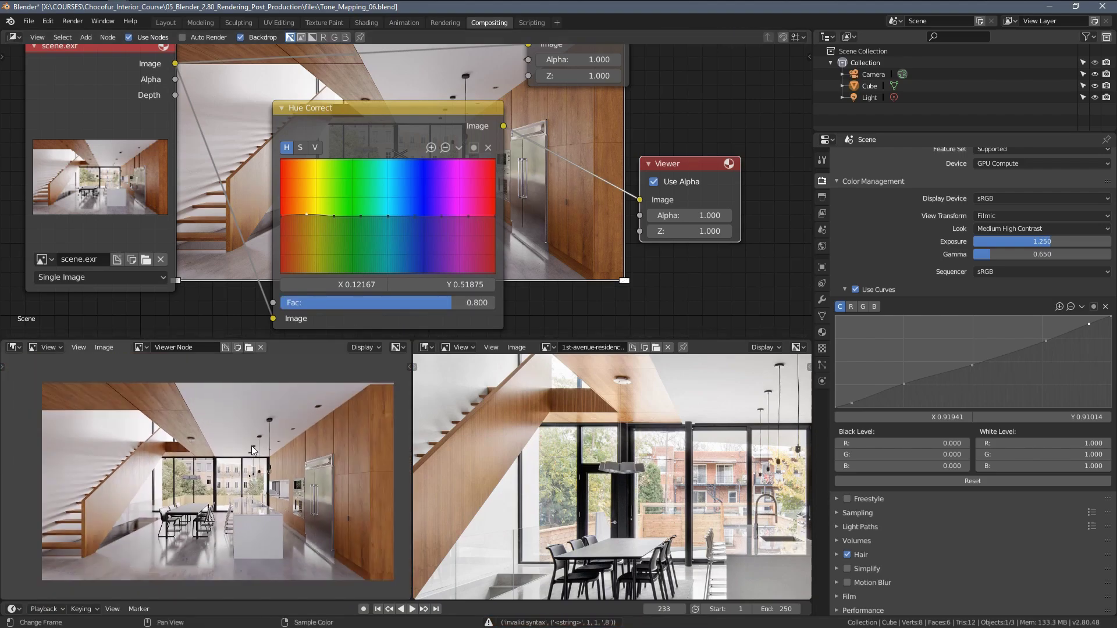
pyautogui.scroll(1, 256, 456)
pyautogui.scroll(3, 190, 494)
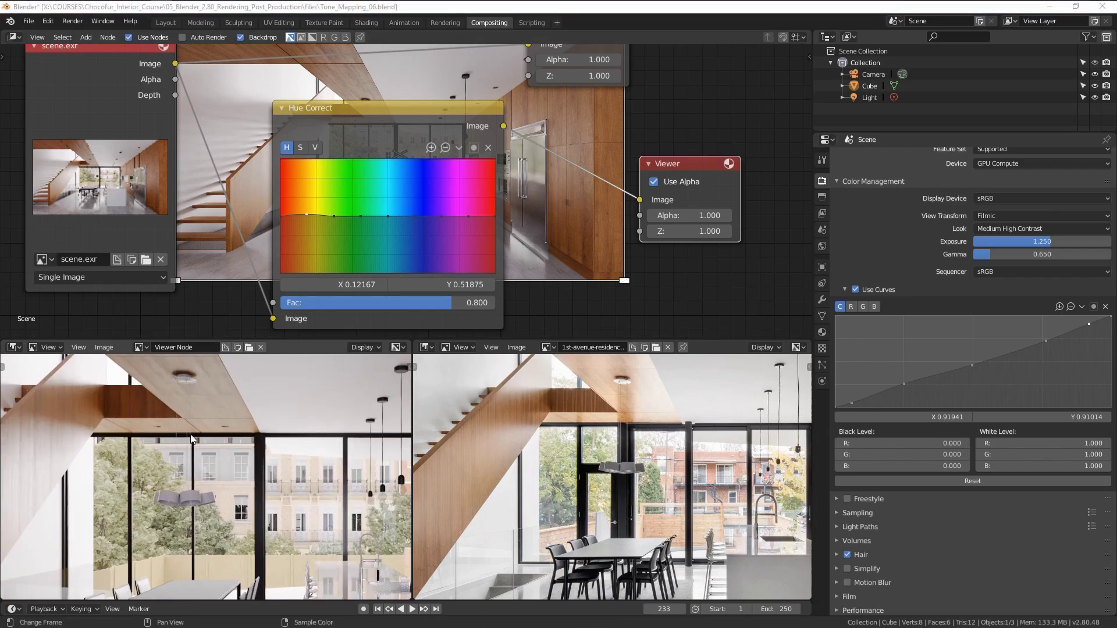
pyautogui.scroll(3, 198, 475)
pyautogui.moveTo(199, 489); pyautogui.dragTo(220, 449, button='middle')
pyautogui.scroll(5, 565, 481)
pyautogui.moveTo(544, 490); pyautogui.dragTo(605, 476, button='middle')
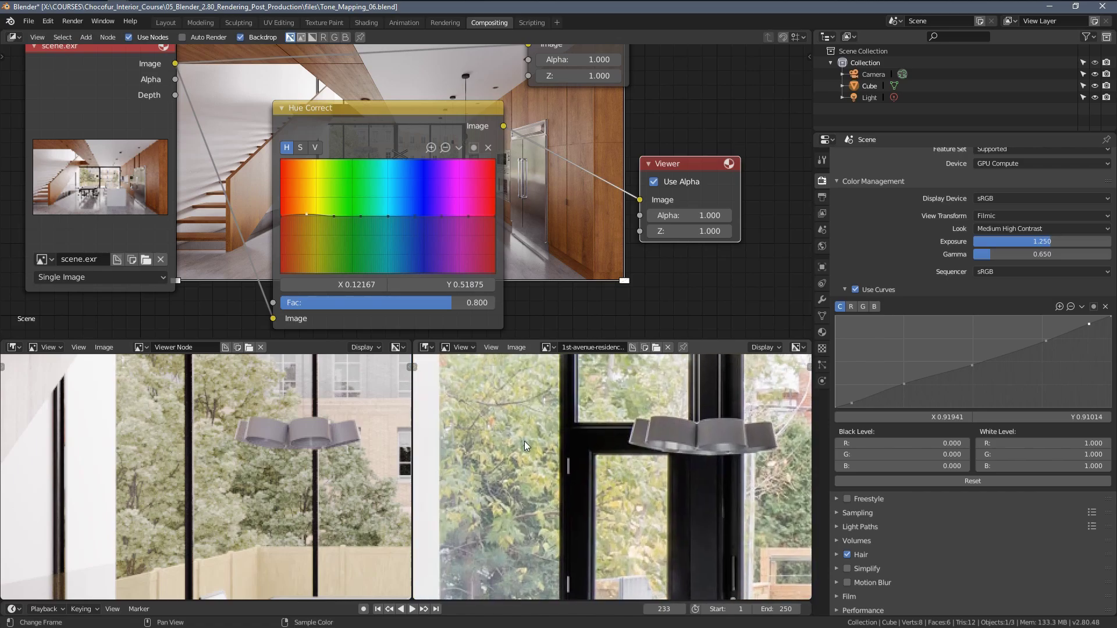
pyautogui.moveTo(519, 463); pyautogui.dragTo(521, 395, button='middle')
pyautogui.scroll(-1, 522, 435)
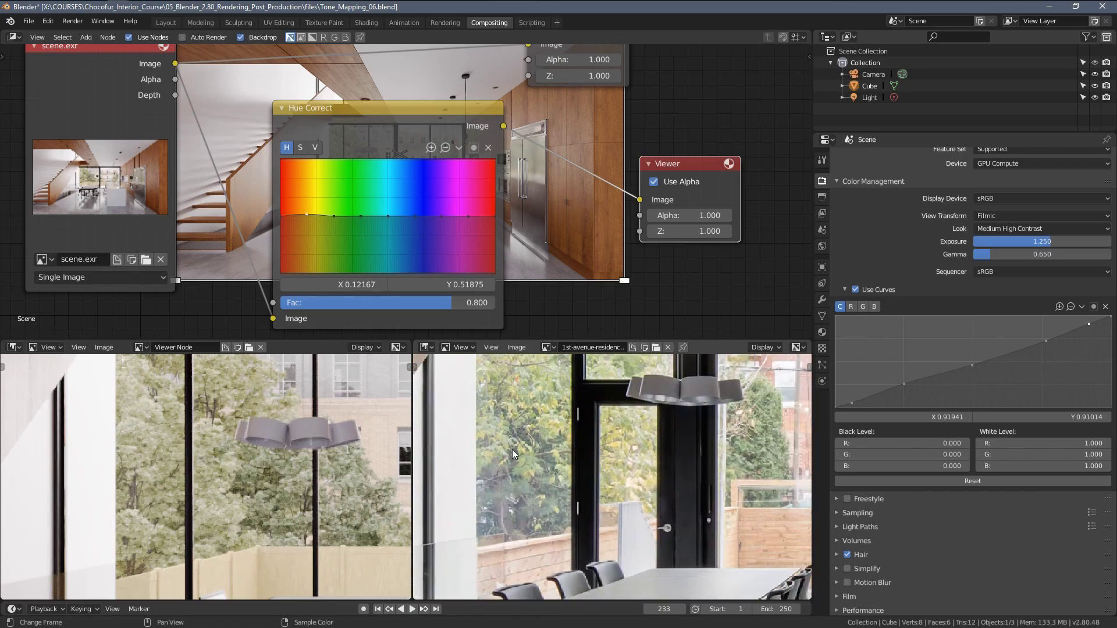
pyautogui.moveTo(512, 450); pyautogui.dragTo(497, 478, button='middle')
pyautogui.scroll(1, 480, 481)
pyautogui.scroll(3, 267, 472)
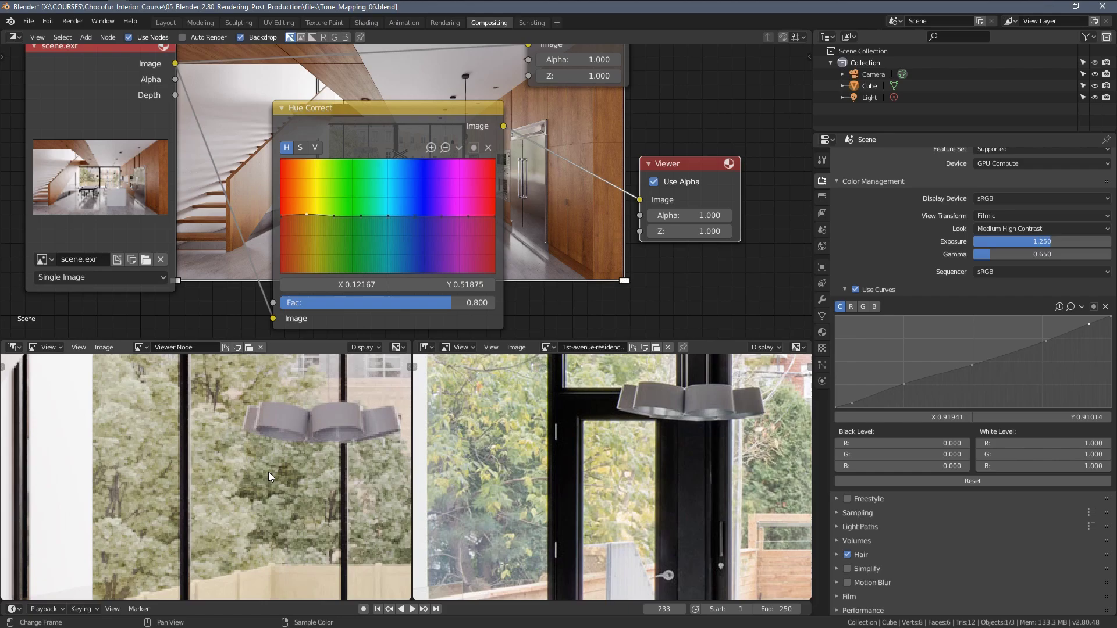
pyautogui.moveTo(267, 473)
pyautogui.mouseDown(button='middle')
pyautogui.moveTo(279, 471)
pyautogui.moveTo(266, 469)
pyautogui.mouseUp(button='middle')
pyautogui.moveTo(497, 397); pyautogui.dragTo(492, 435, button='middle')
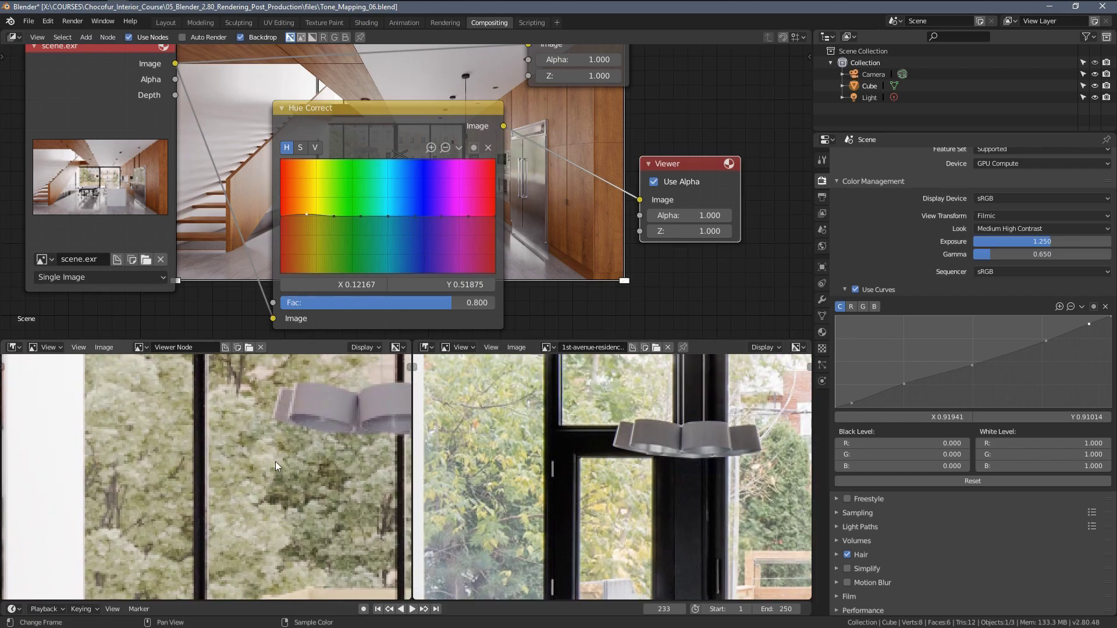
# Try lowering the Hue Correct node's hue curve to X 0.24000, Y 0.38750 at yellow-green and X 0.37833, Y 0.43750 at green.
pyautogui.scroll(3, 349, 225)
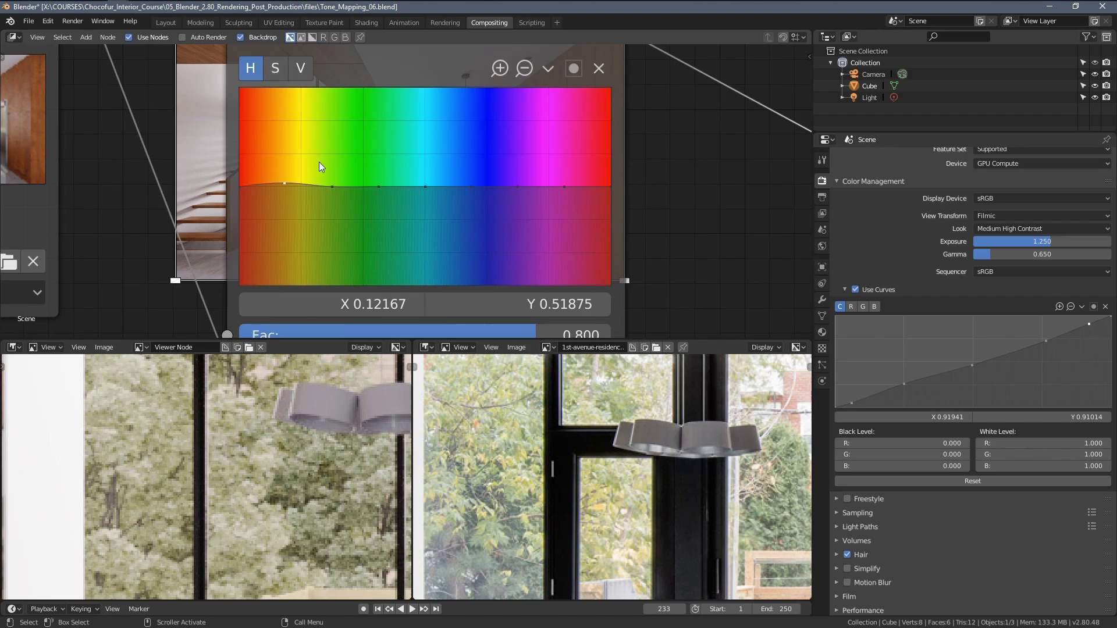
pyautogui.moveTo(332, 187); pyautogui.dragTo(327, 208)
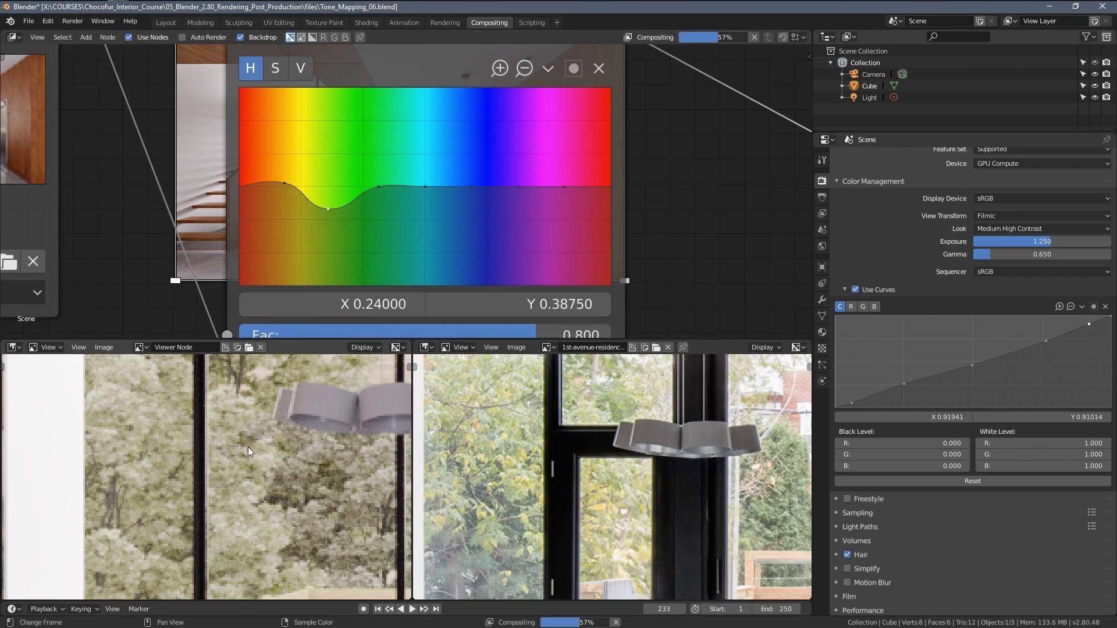
pyautogui.scroll(2, 260, 455)
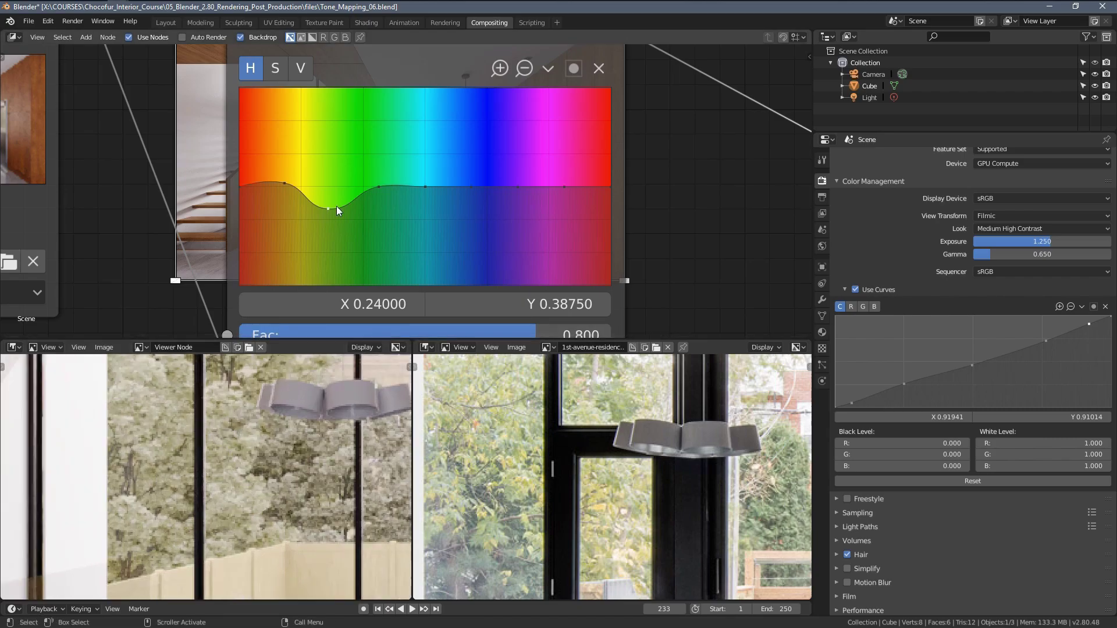
pyautogui.moveTo(386, 186); pyautogui.dragTo(380, 199)
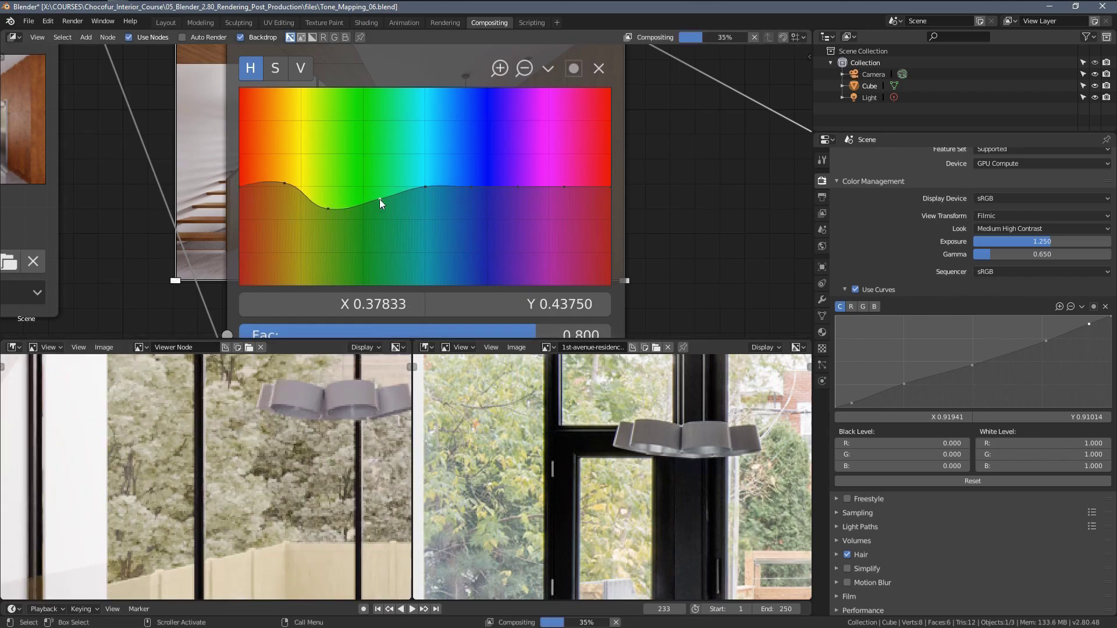
pyautogui.moveTo(289, 423); pyautogui.dragTo(268, 462, button='middle')
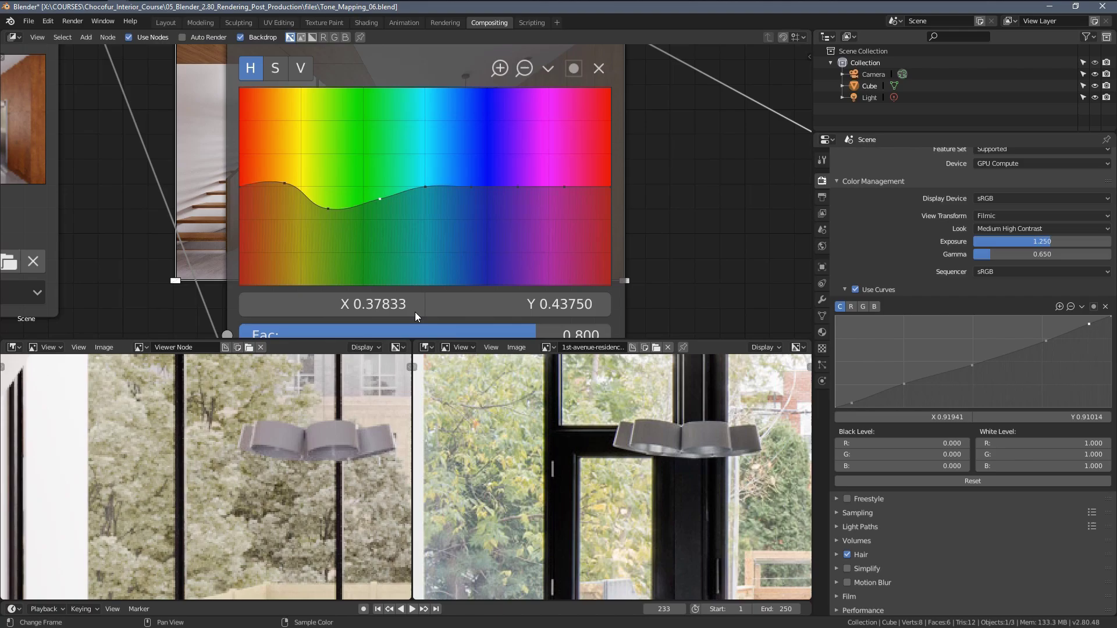
pyautogui.moveTo(550, 453); pyautogui.dragTo(492, 449, button='middle')
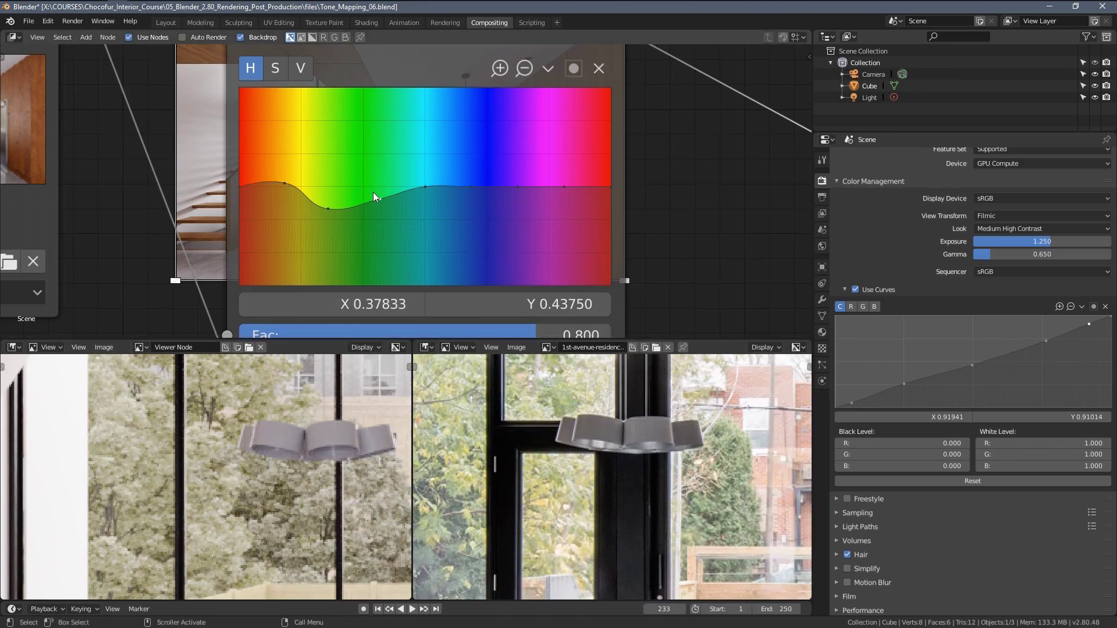
# Raise the Hue Correct node's hue curve to X 0.25333, Y 0.58750 at yellow-green and X 0.37500, Y 0.53750 at green.
pyautogui.moveTo(373, 193)
pyautogui.mouseDown()
pyautogui.moveTo(379, 158)
pyautogui.moveTo(379, 219)
pyautogui.moveTo(380, 191)
pyautogui.moveTo(333, 192)
pyautogui.moveTo(335, 209)
pyautogui.moveTo(334, 172)
pyautogui.moveTo(378, 180)
pyautogui.mouseUp()
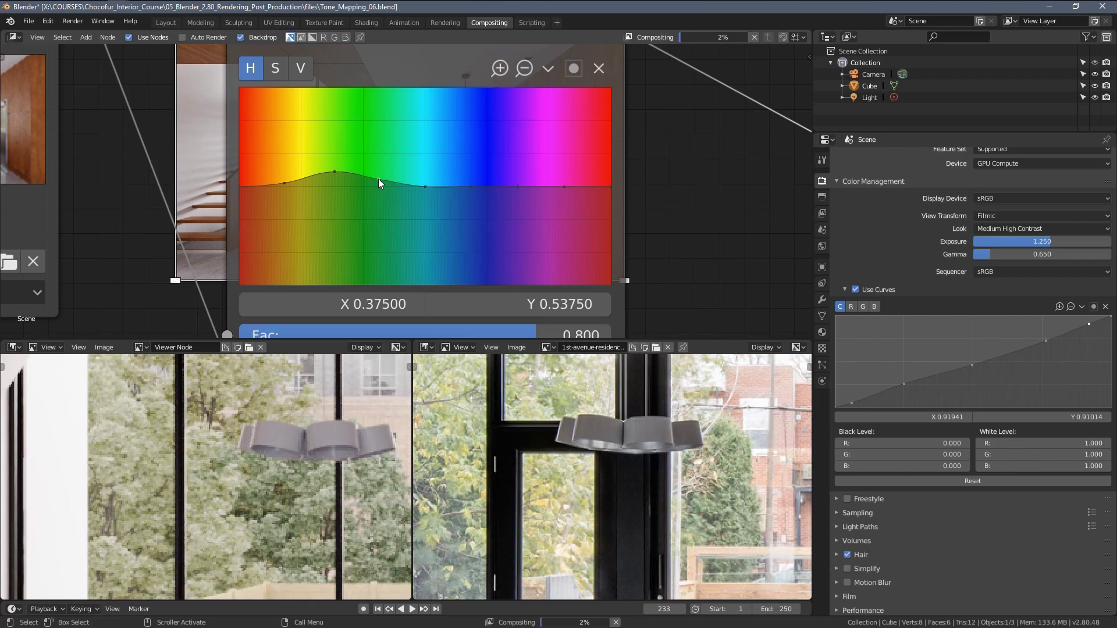
pyautogui.scroll(-2, 273, 457)
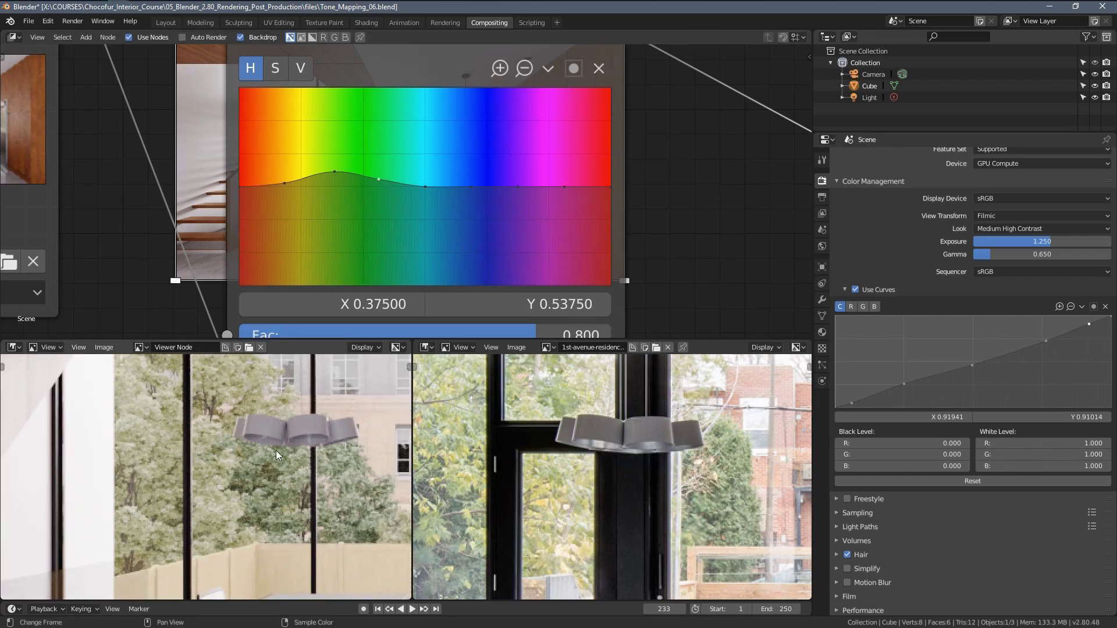
pyautogui.moveTo(334, 172)
pyautogui.mouseDown()
pyautogui.moveTo(332, 205)
pyautogui.moveTo(333, 173)
pyautogui.mouseUp()
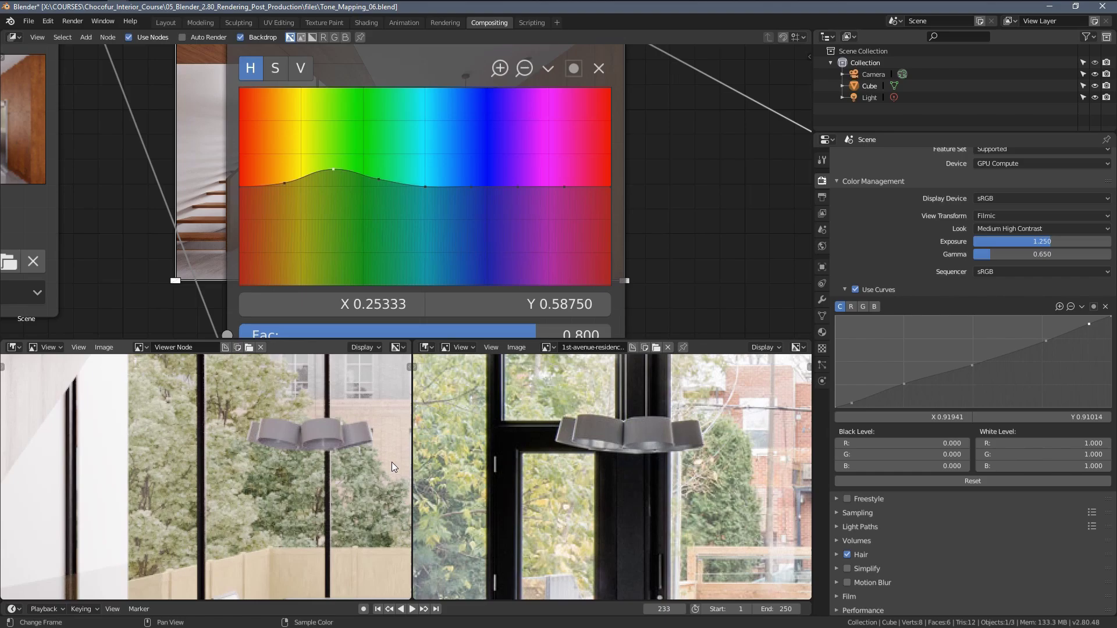
pyautogui.scroll(2, 455, 477)
pyautogui.scroll(-2, 456, 477)
pyautogui.moveTo(455, 478); pyautogui.dragTo(484, 459, button='middle')
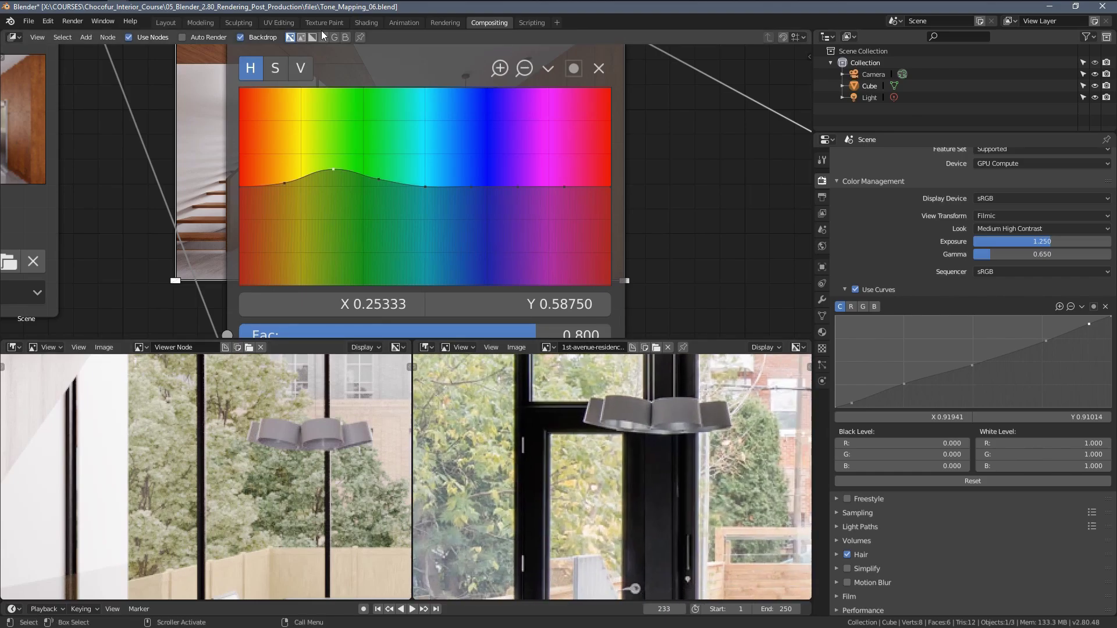
# Raise the yellow-green point of the Hue Correct node's saturation curve and move its green point to X 0.37500, Y 0.55625.
pyautogui.click(279, 68)
pyautogui.moveTo(329, 192); pyautogui.dragTo(379, 176)
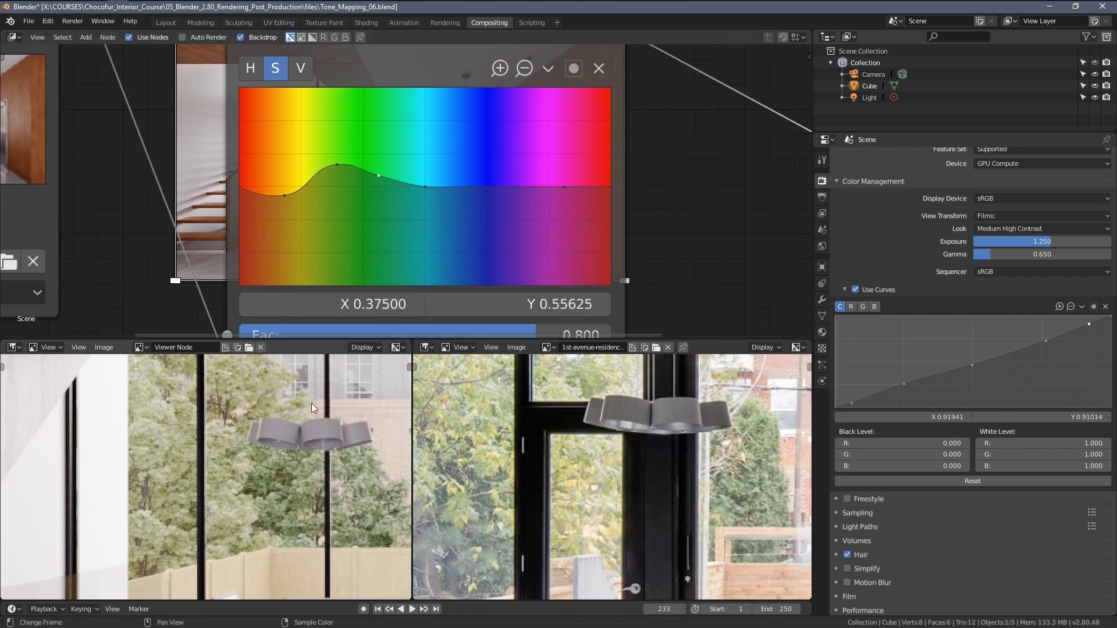
pyautogui.scroll(3, 278, 459)
pyautogui.scroll(2, 492, 470)
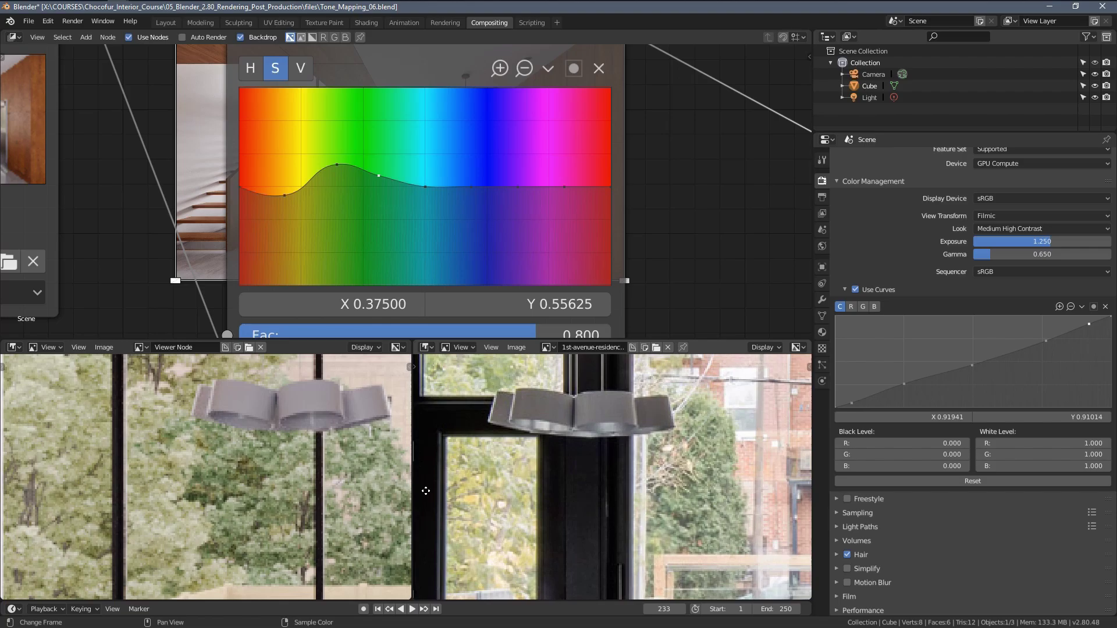
# Lower the yellow-green point of the Hue Correct node's value curve slightly and raise its green point to X 0.37500, Y 0.52500.
pyautogui.click(311, 62)
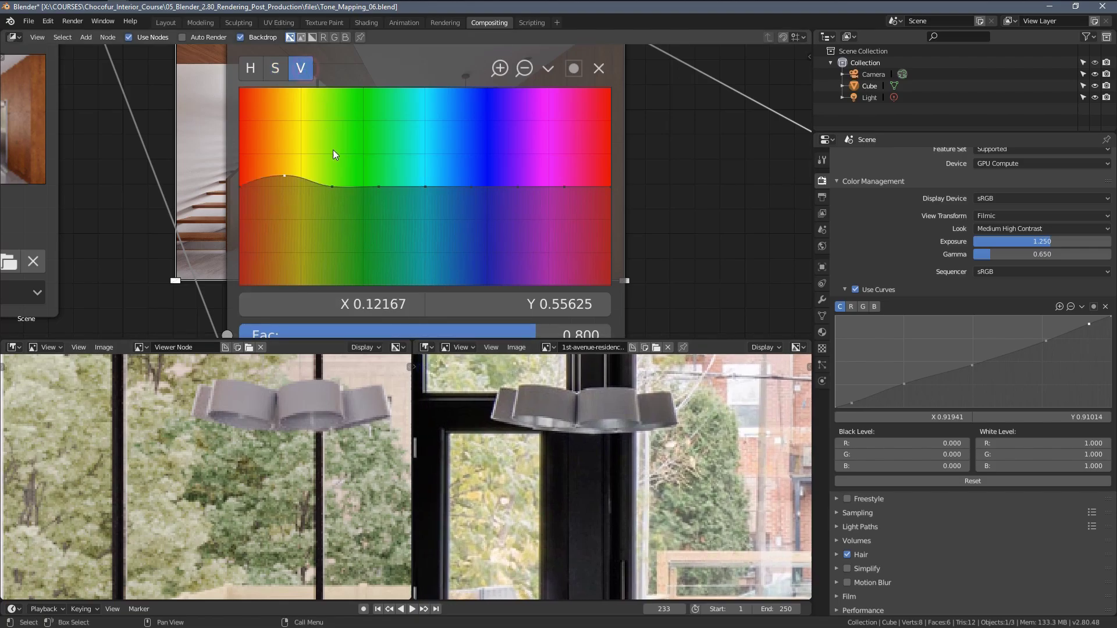
pyautogui.moveTo(338, 187); pyautogui.dragTo(378, 183)
pyautogui.scroll(-5, 305, 428)
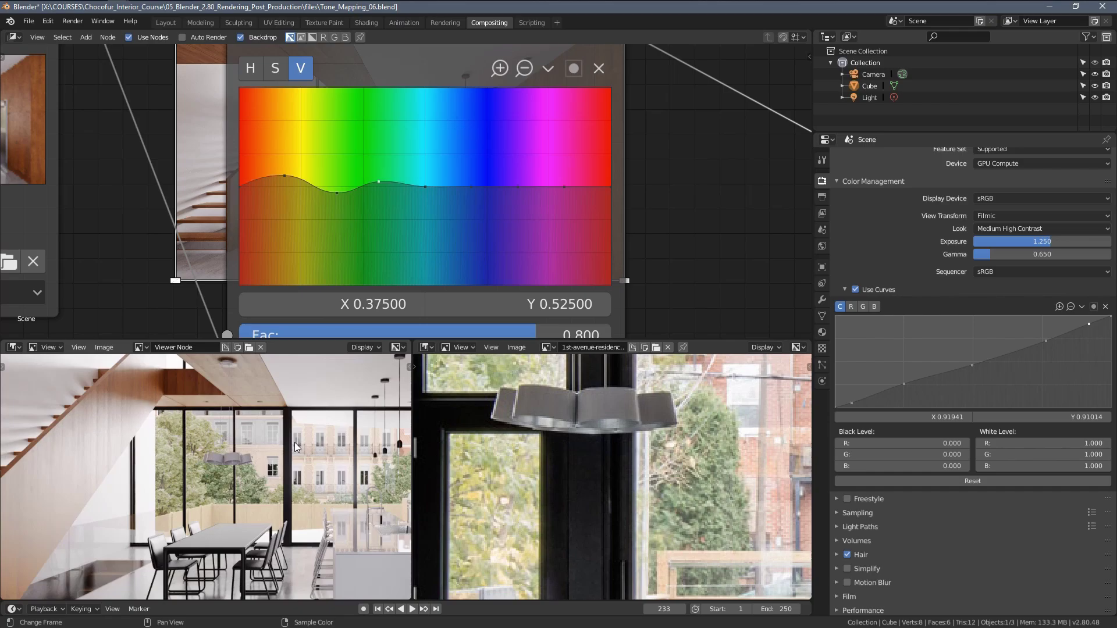
# Compare the overall colours of the render and the concrete floor beside the staircase with the reference photo.
pyautogui.scroll(-5, 505, 446)
pyautogui.scroll(-5, 552, 462)
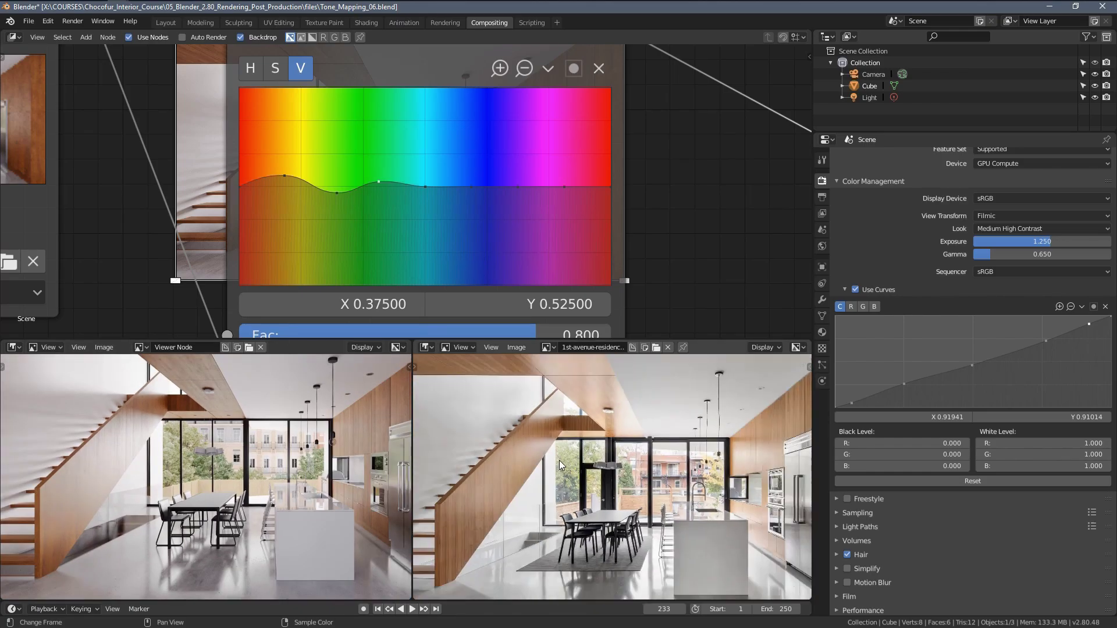
pyautogui.scroll(-2, 325, 446)
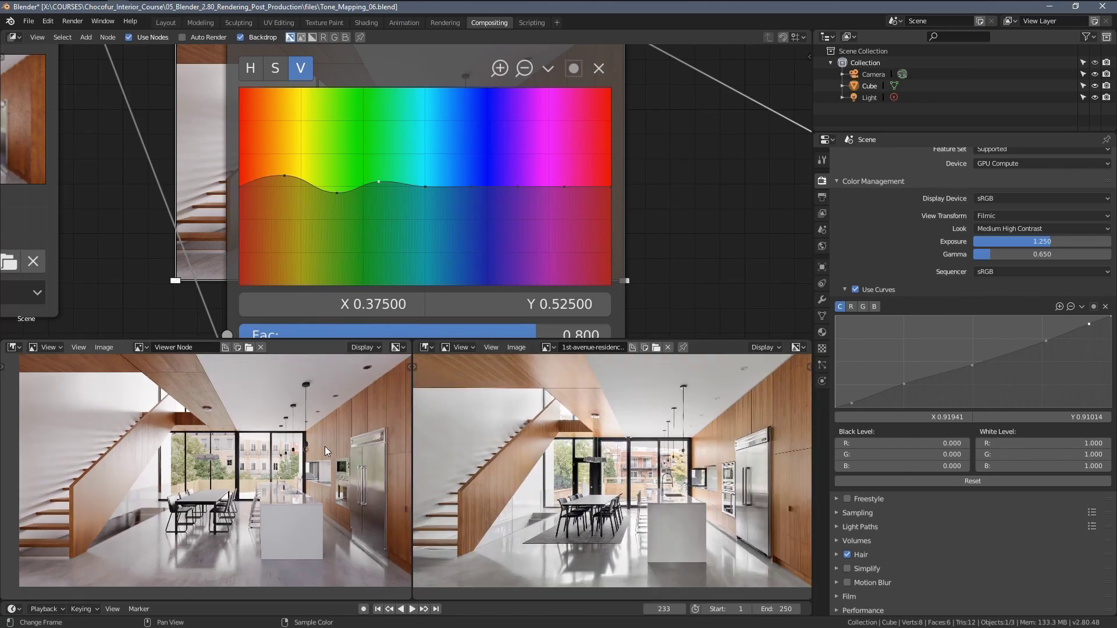
pyautogui.scroll(-3, 321, 199)
pyautogui.moveTo(321, 199); pyautogui.dragTo(298, 201, button='middle')
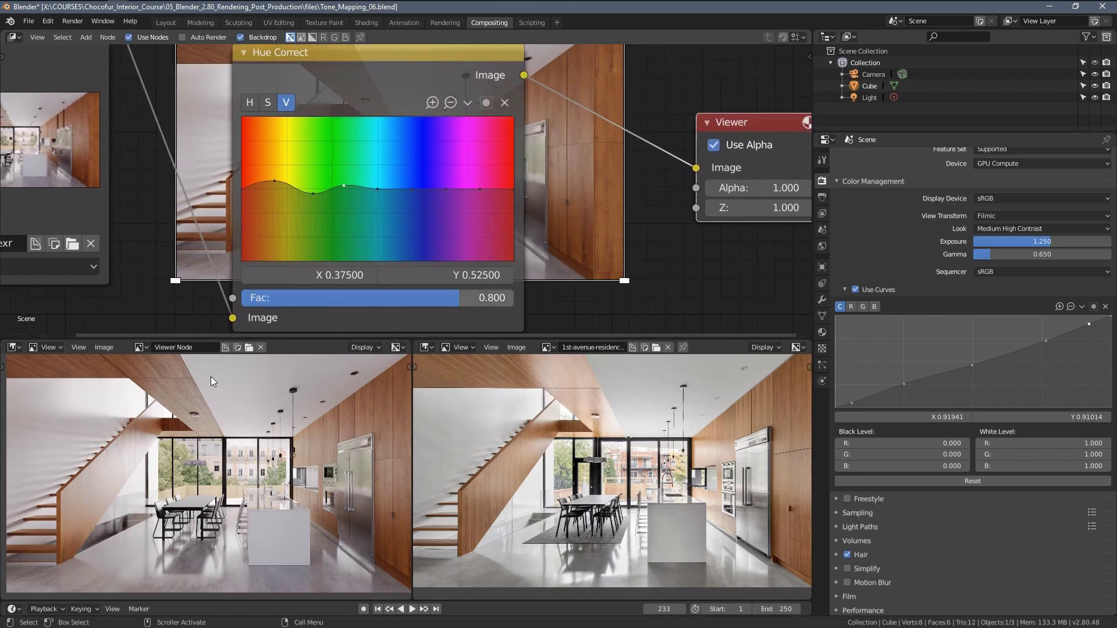
pyautogui.moveTo(241, 460); pyautogui.dragTo(254, 445, button='middle')
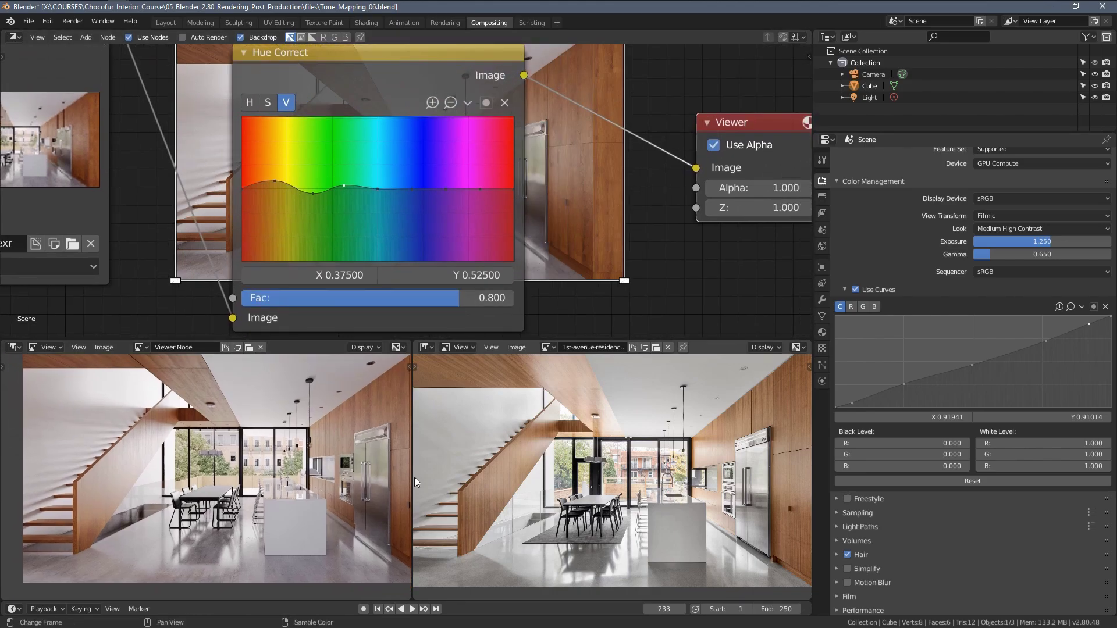
pyautogui.scroll(1, 486, 505)
pyautogui.scroll(6, 486, 514)
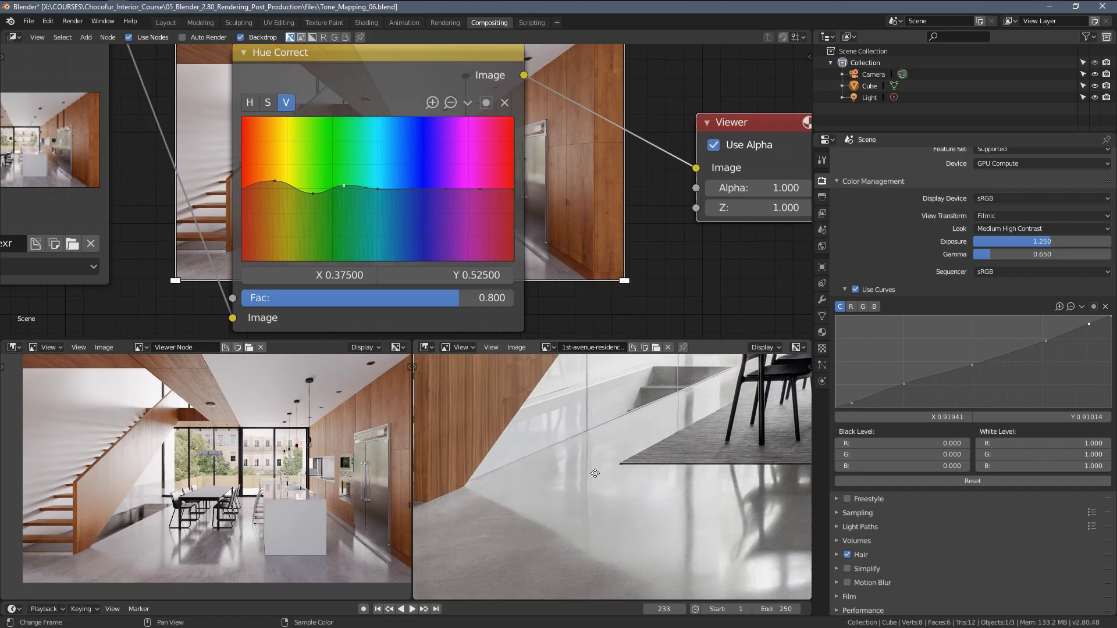
pyautogui.scroll(5, 197, 511)
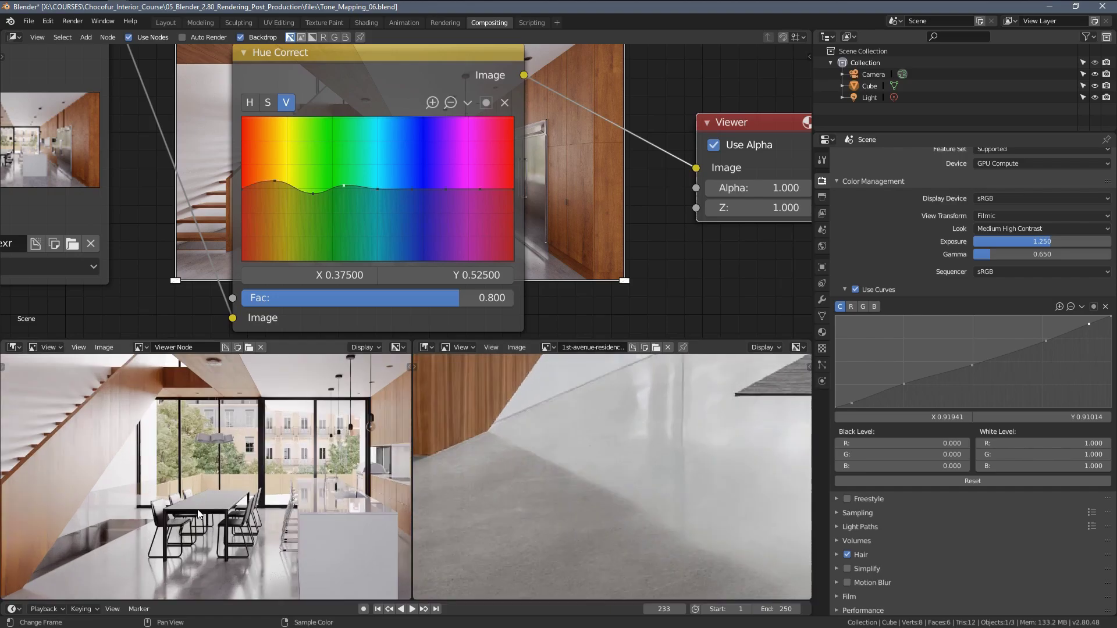
pyautogui.moveTo(198, 500)
pyautogui.mouseDown(button='middle')
pyautogui.moveTo(256, 465)
pyautogui.moveTo(377, 589)
pyautogui.moveTo(23, 549)
pyautogui.moveTo(172, 519)
pyautogui.moveTo(180, 504)
pyautogui.mouseUp(button='middle')
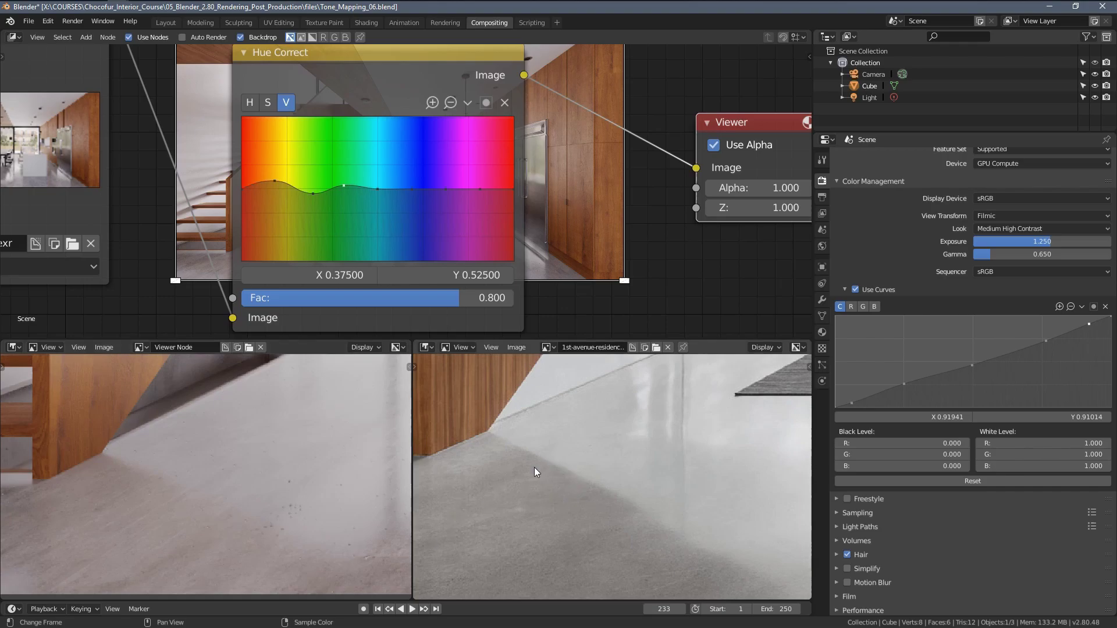
pyautogui.scroll(1, 280, 466)
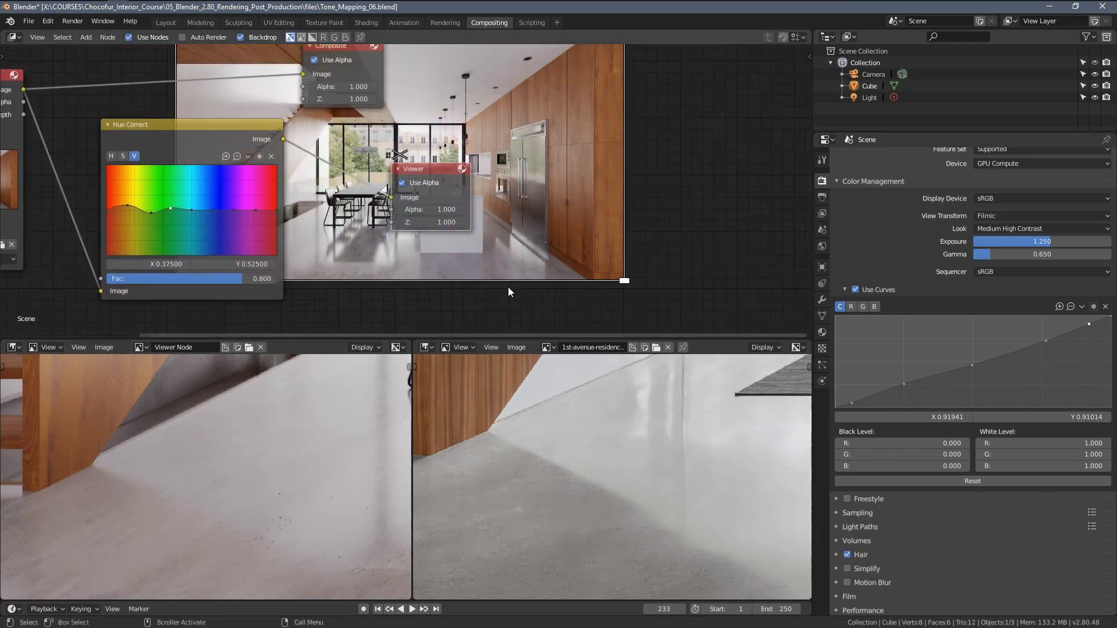
# Move the Viewer node further from the Hue Correct node and insert a Color Balance node on the link between them.
pyautogui.moveTo(417, 170); pyautogui.dragTo(685, 169)
pyautogui.hotkey('shift', 'a')
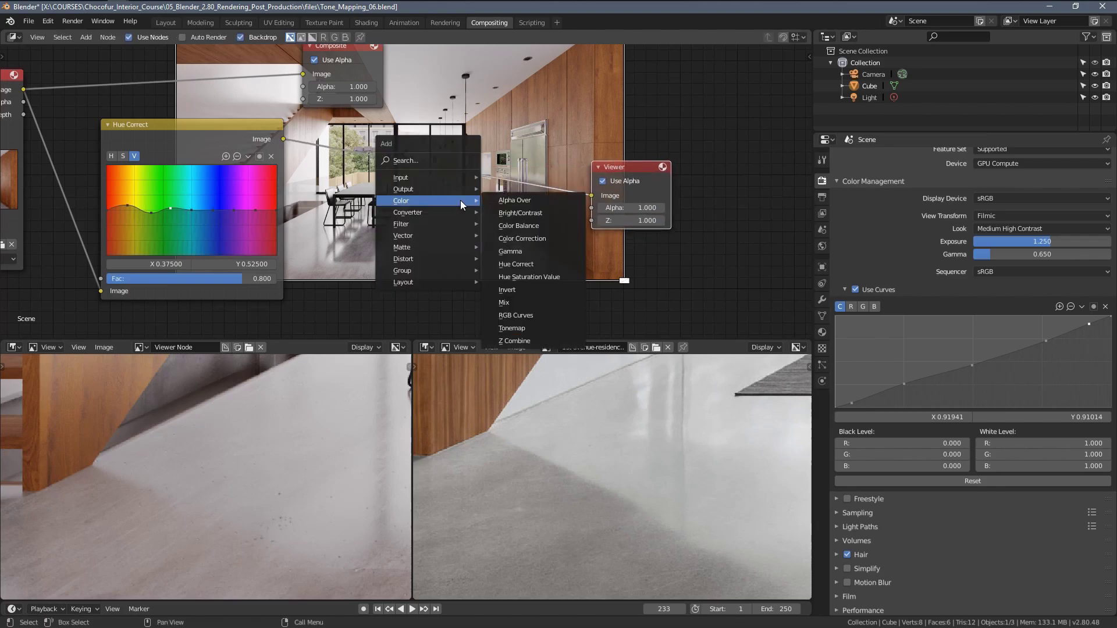
pyautogui.moveTo(460, 201)
pyautogui.click(511, 228)
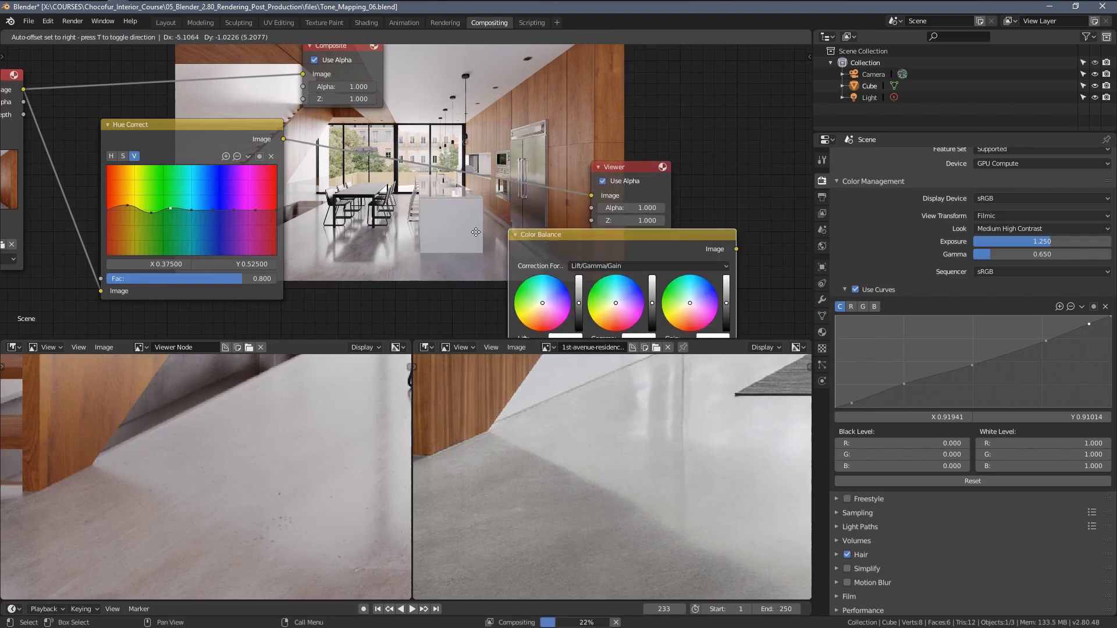
pyautogui.click(339, 134)
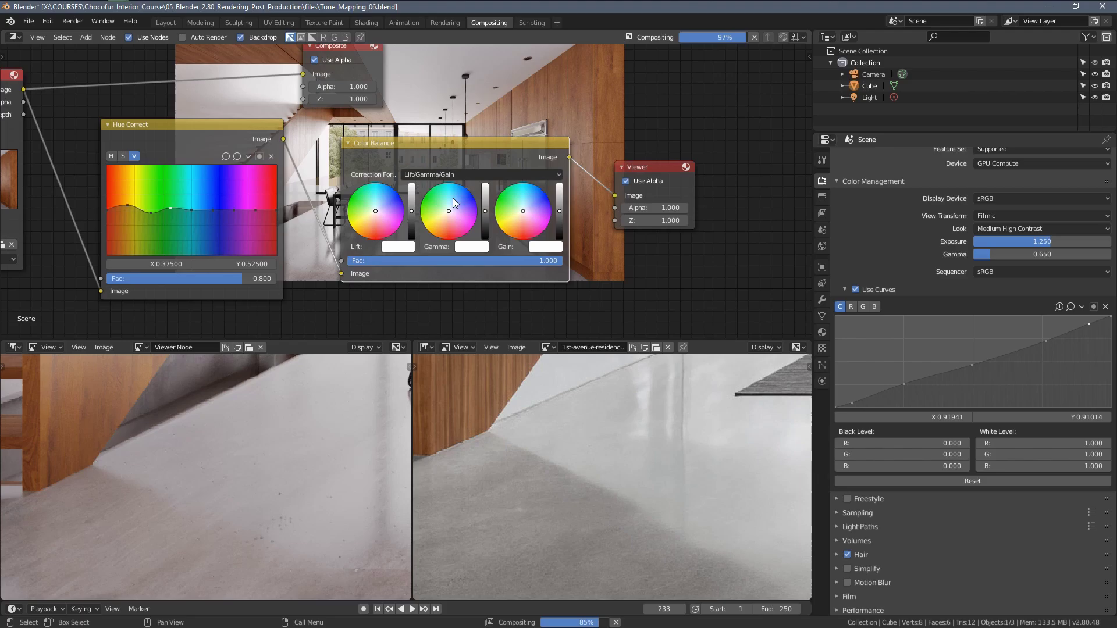
pyautogui.scroll(-5, 300, 440)
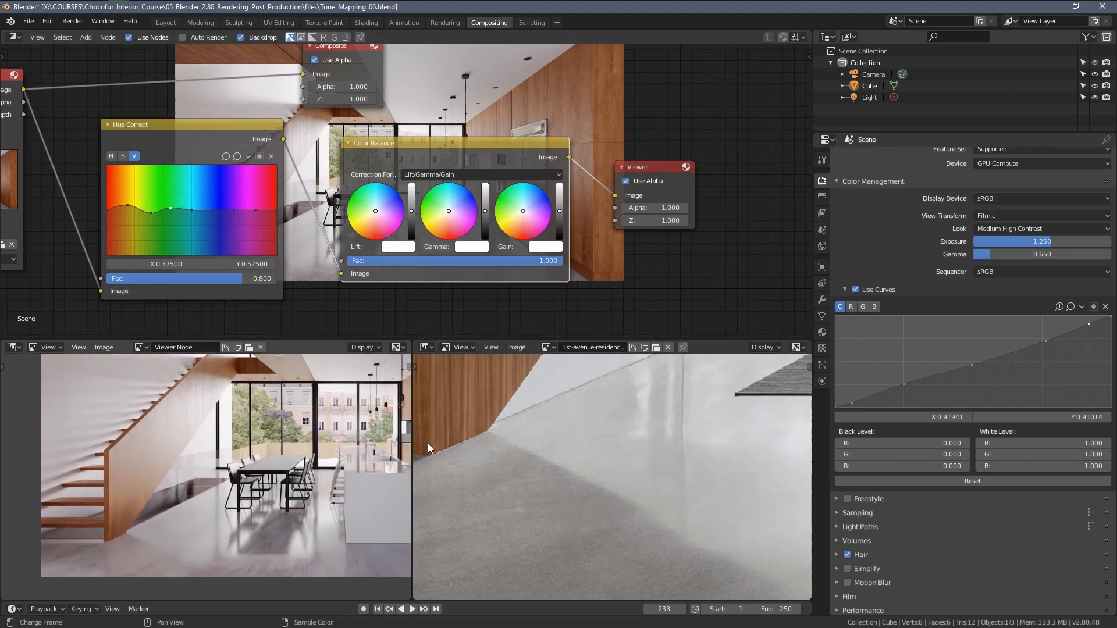
# Compare the render's floor, staircase and dining area closely with the same areas of the reference photo.
pyautogui.scroll(-3, 510, 442)
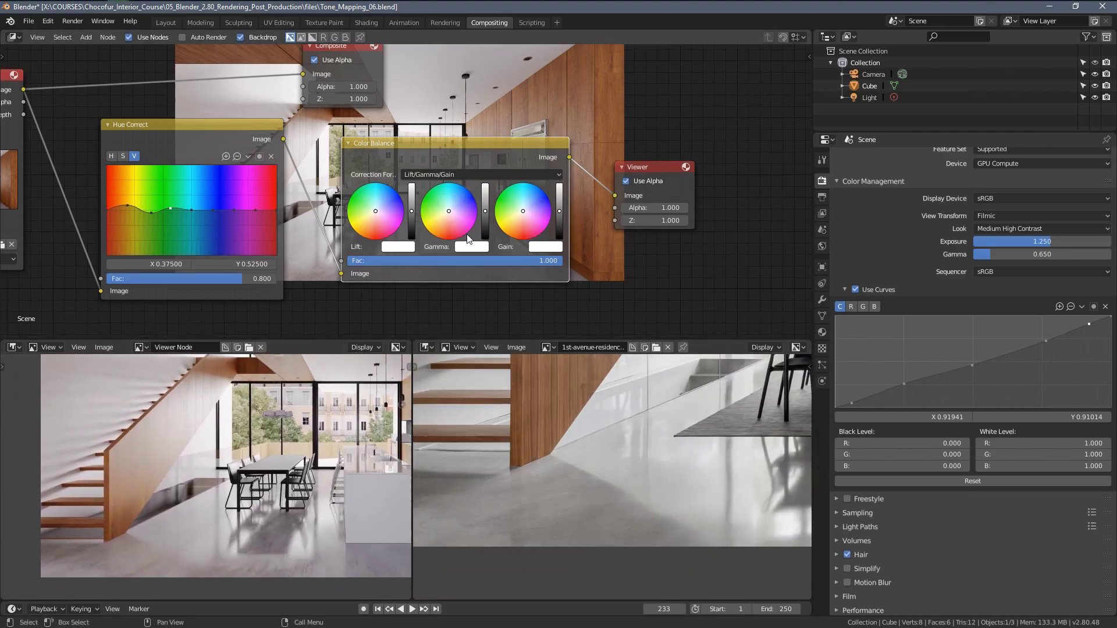
pyautogui.scroll(1, 490, 197)
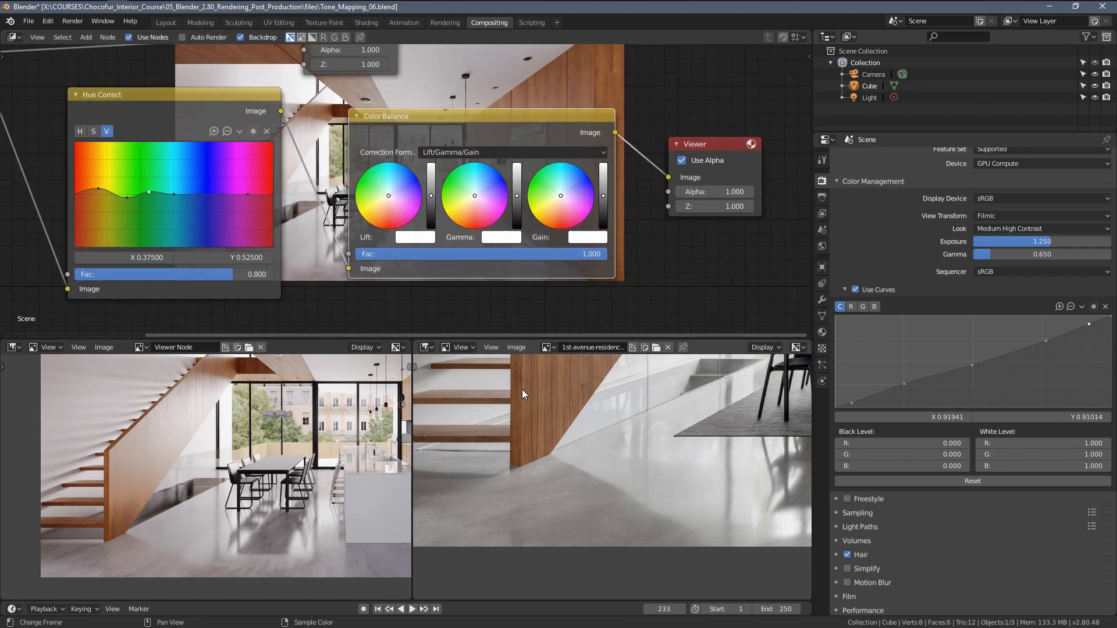
pyautogui.moveTo(522, 390); pyautogui.dragTo(525, 415, button='middle')
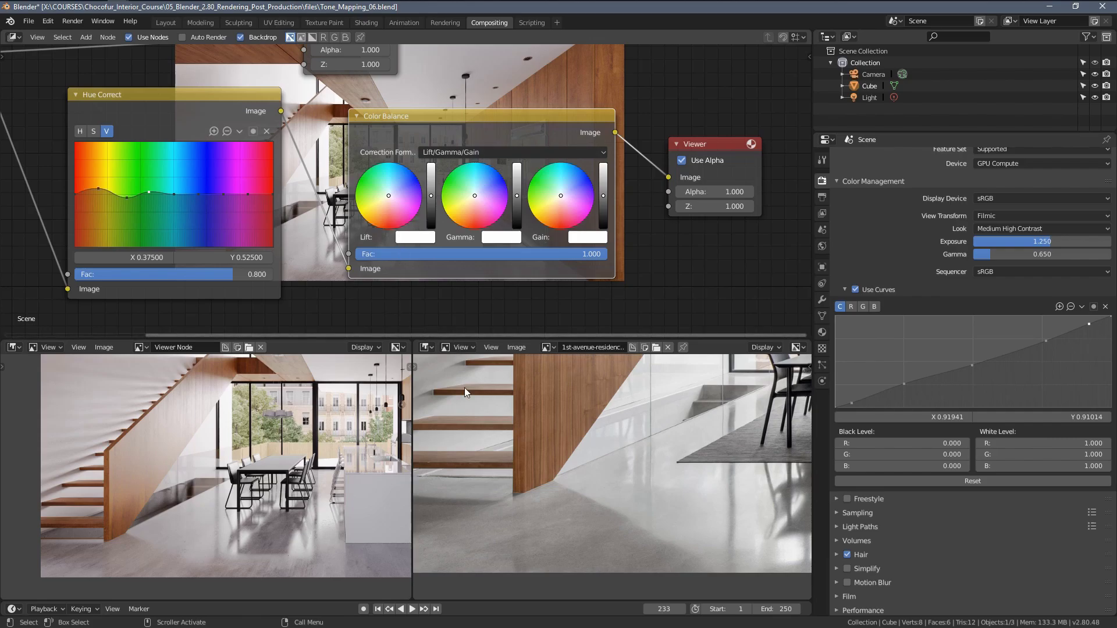
pyautogui.scroll(2, 496, 465)
pyautogui.moveTo(497, 465); pyautogui.dragTo(523, 448, button='middle')
pyautogui.scroll(3, 256, 504)
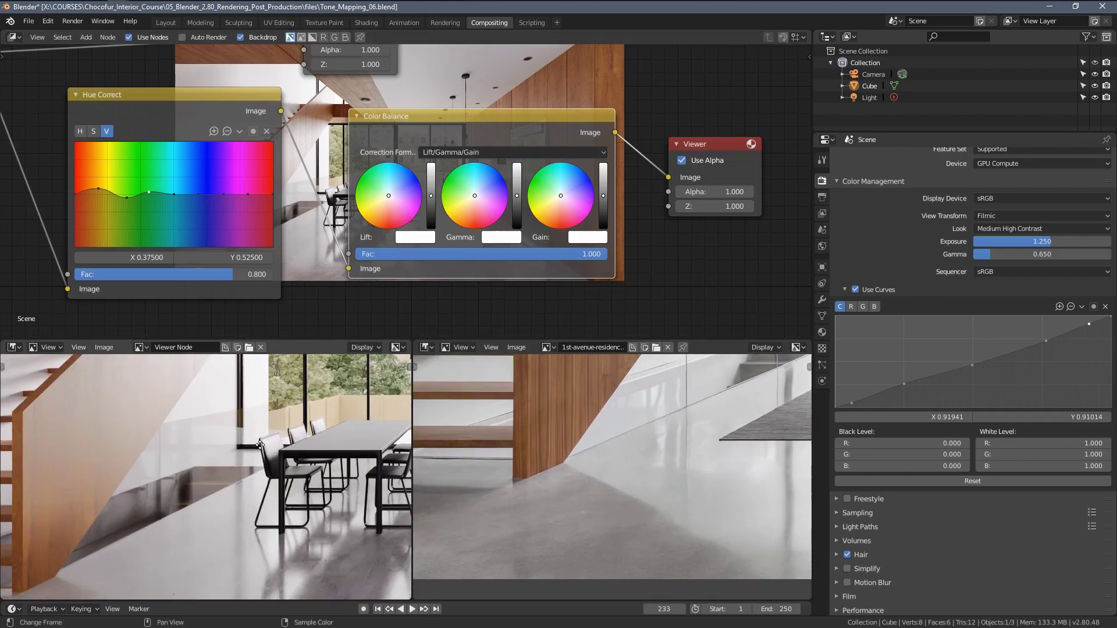
pyautogui.moveTo(307, 464); pyautogui.dragTo(310, 384, button='middle')
pyautogui.scroll(3, 392, 195)
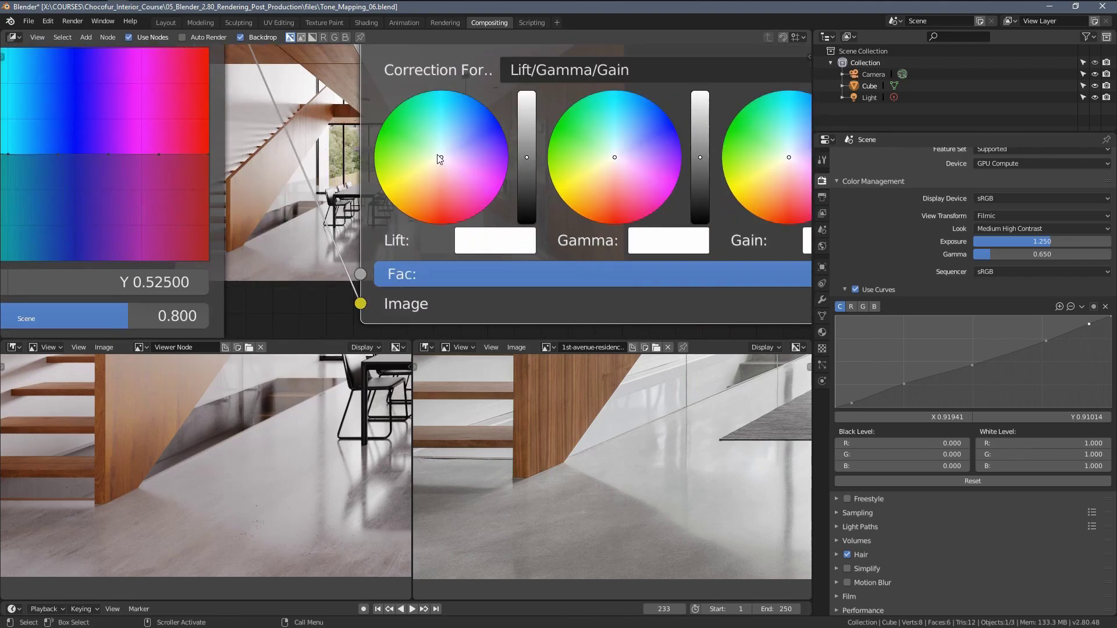
pyautogui.moveTo(279, 400); pyautogui.dragTo(245, 548, button='middle')
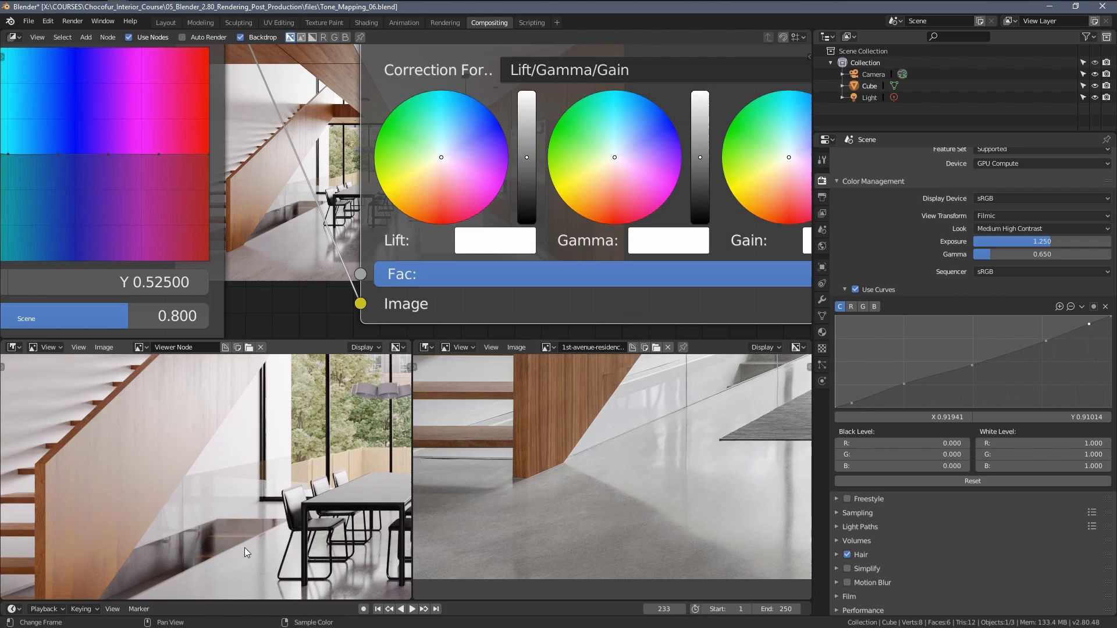
pyautogui.moveTo(541, 399); pyautogui.dragTo(625, 431, button='middle')
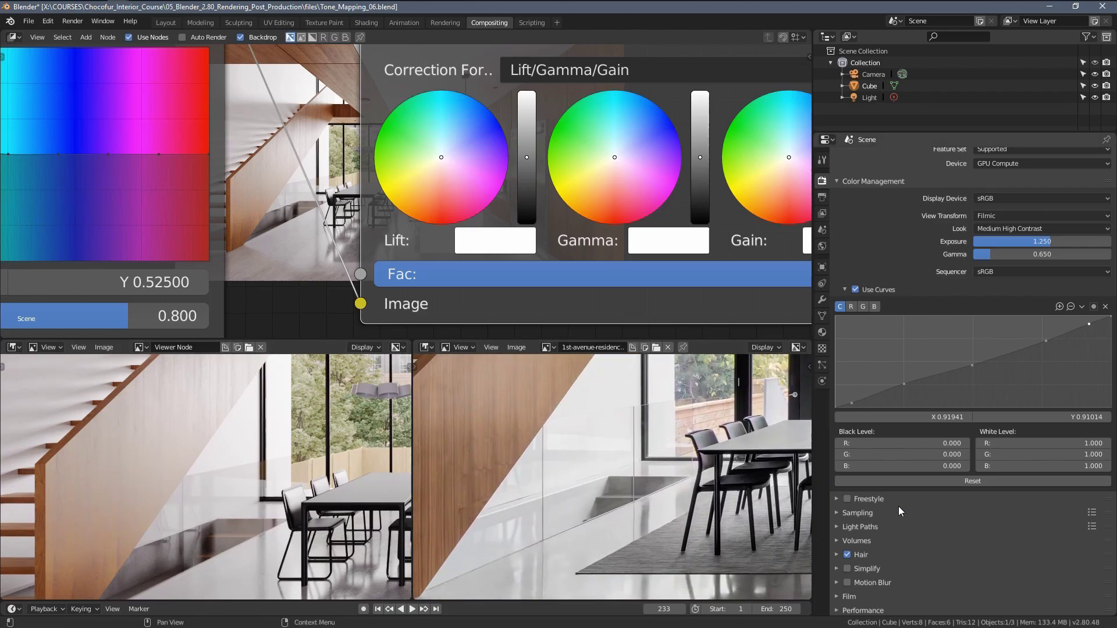
pyautogui.moveTo(547, 484); pyautogui.dragTo(770, 595, button='middle')
pyautogui.moveTo(317, 495); pyautogui.dragTo(26, 589, button='middle')
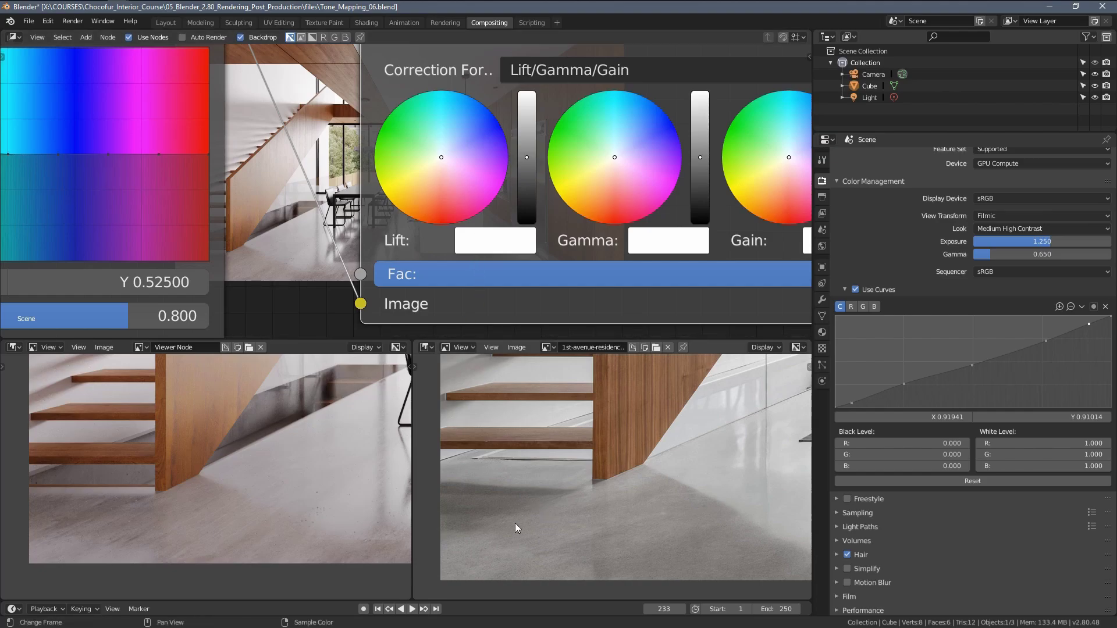
# Tint the Lift colour of the Color Balance node slightly toward cyan-green.
pyautogui.click(433, 145)
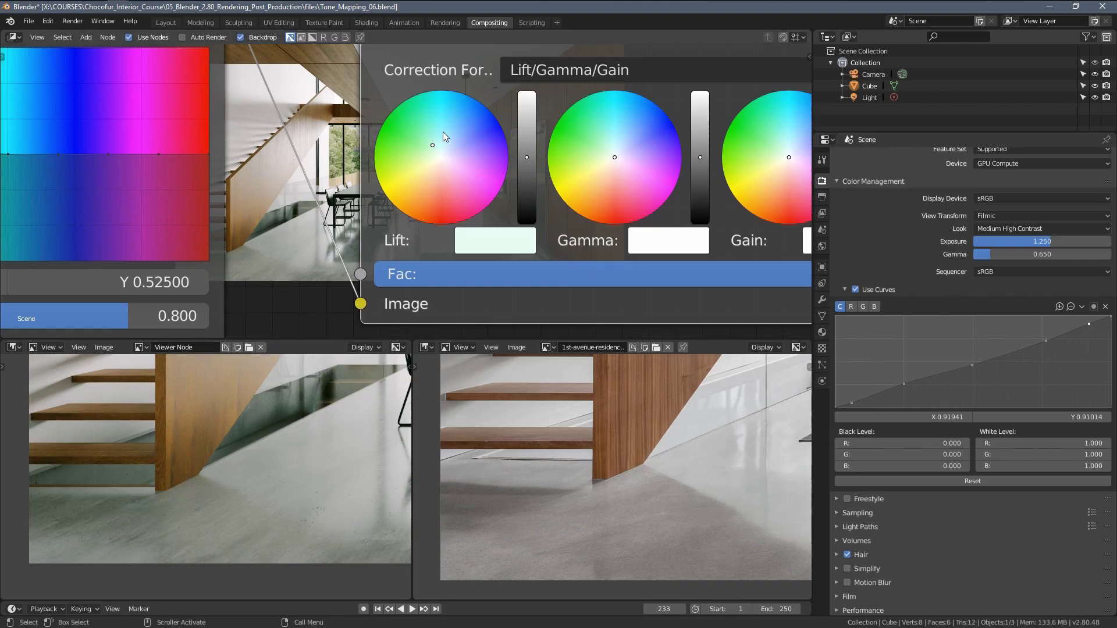
pyautogui.click(436, 151)
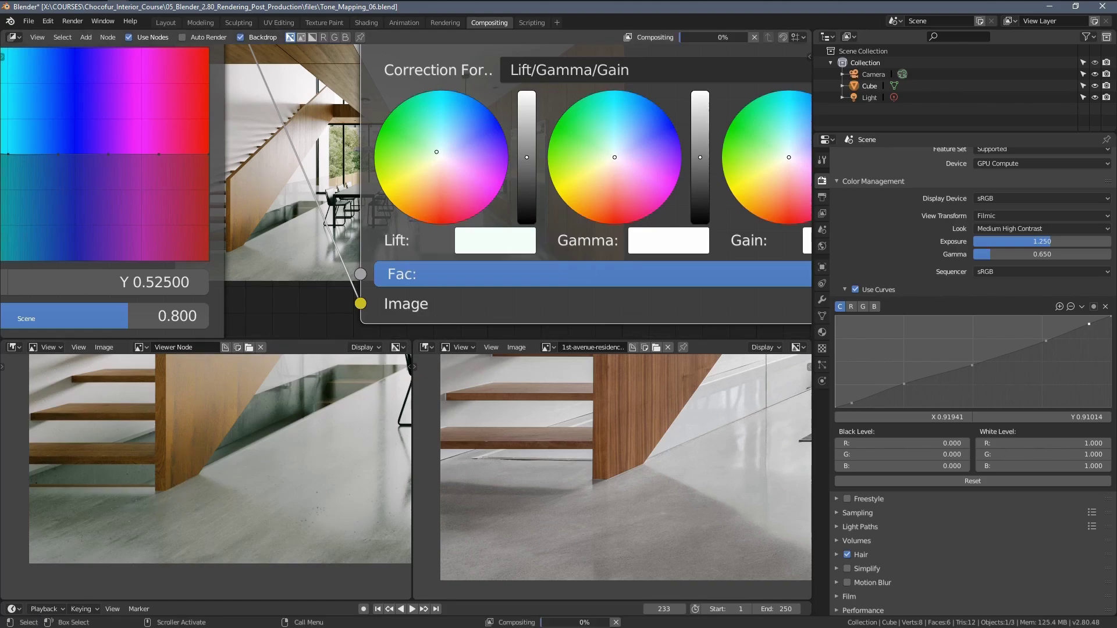
pyautogui.click(436, 152)
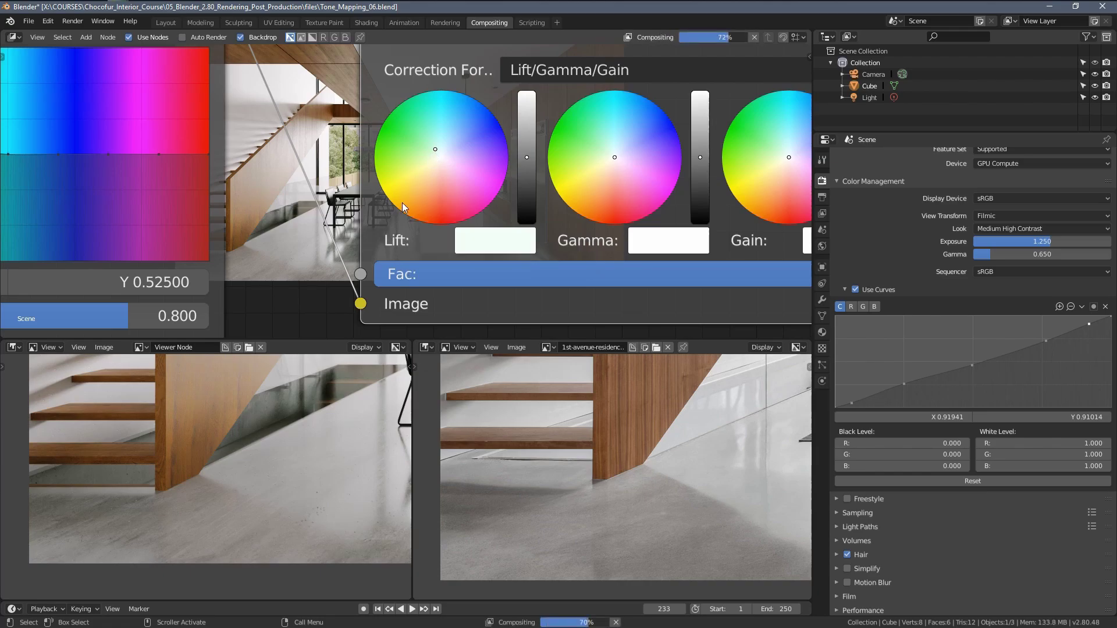
# Compare the tinted floor, refrigerator and wooden kitchen cabinets in the render with the reference photo.
pyautogui.moveTo(286, 416); pyautogui.dragTo(238, 497, button='middle')
pyautogui.moveTo(337, 525); pyautogui.dragTo(246, 529, button='middle')
pyautogui.scroll(4, 226, 521)
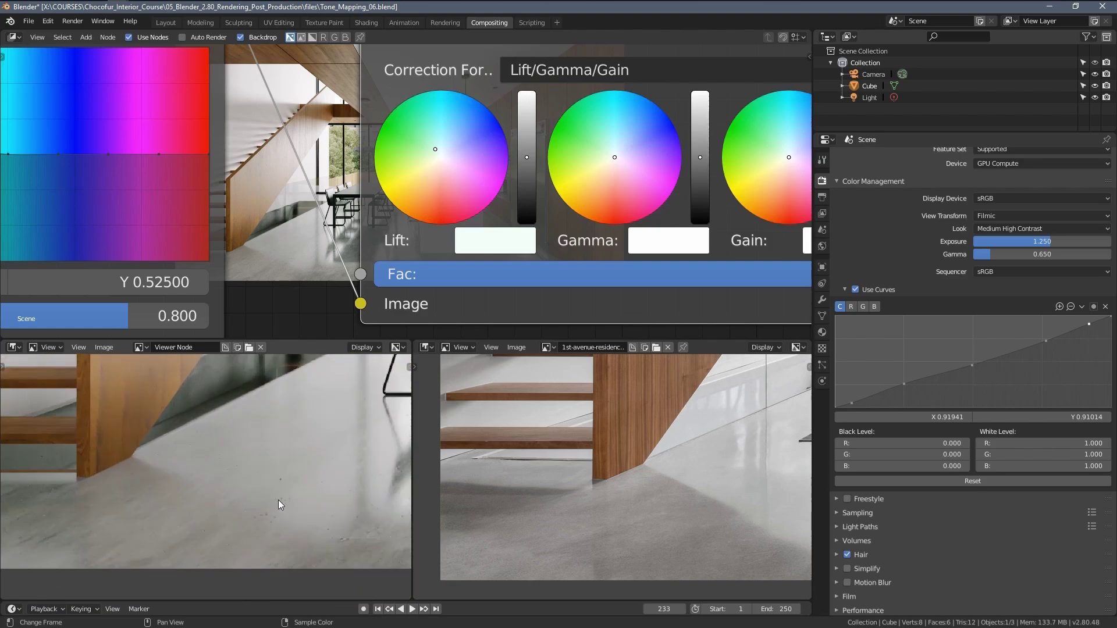
pyautogui.scroll(-3, 281, 501)
pyautogui.scroll(-5, 608, 477)
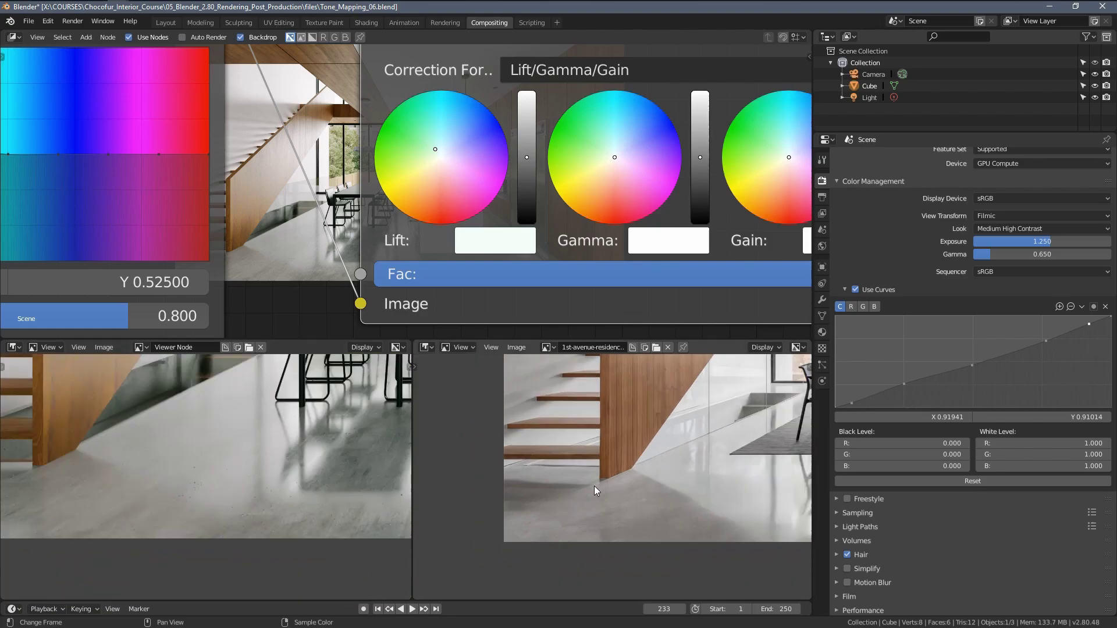
pyautogui.moveTo(651, 488); pyautogui.dragTo(513, 524, button='middle')
pyautogui.scroll(-2, 330, 487)
pyautogui.moveTo(363, 484); pyautogui.dragTo(218, 545, button='middle')
pyautogui.scroll(1, 378, 485)
pyautogui.scroll(1, 327, 480)
pyautogui.moveTo(379, 485); pyautogui.dragTo(242, 487, button='middle')
pyautogui.scroll(2, 242, 487)
pyautogui.moveTo(550, 474); pyautogui.dragTo(377, 498, button='middle')
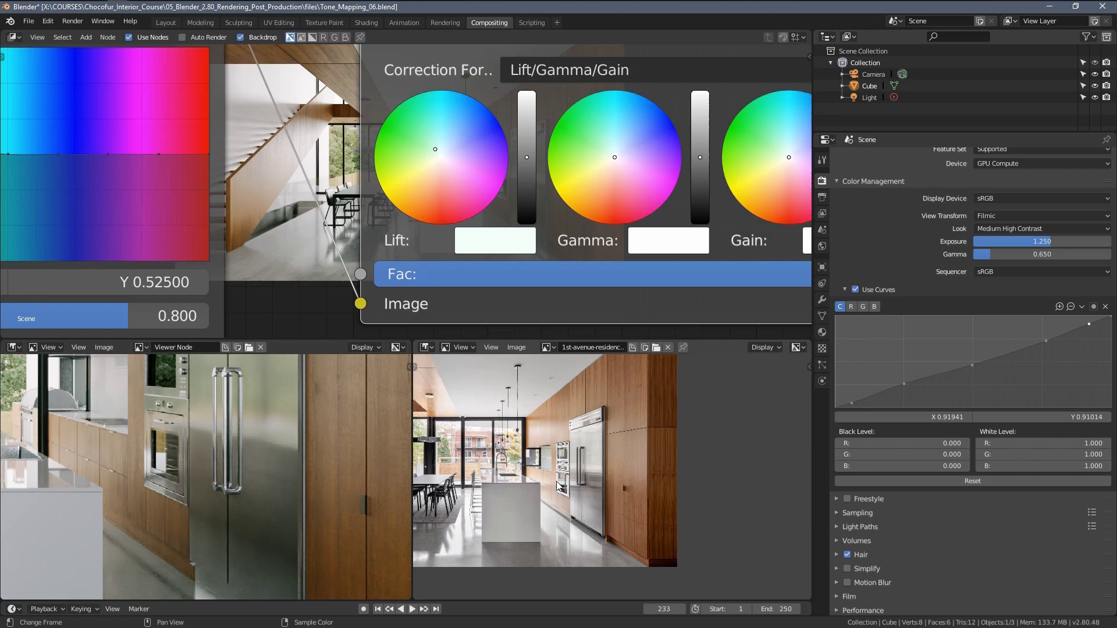
pyautogui.scroll(4, 576, 484)
pyautogui.moveTo(551, 491); pyautogui.dragTo(572, 487, button='middle')
pyautogui.scroll(1, 258, 472)
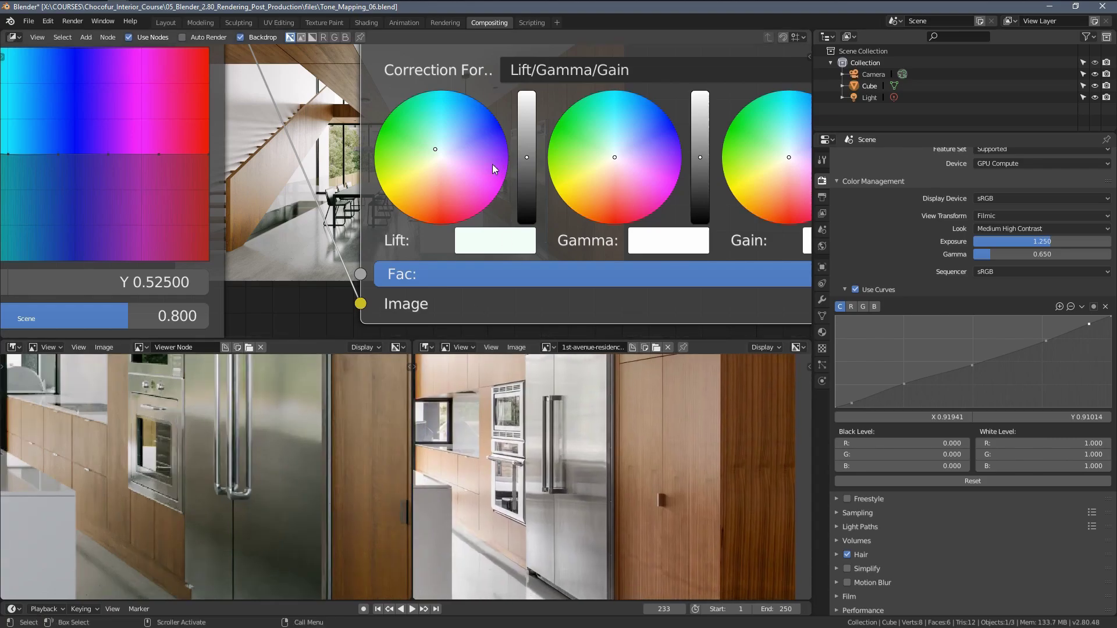
# Pull the Lift colour of the Color Balance node slightly back from cyan, leaving a faint green tint.
pyautogui.moveTo(435, 149); pyautogui.dragTo(437, 152)
pyautogui.moveTo(436, 153); pyautogui.dragTo(435, 152)
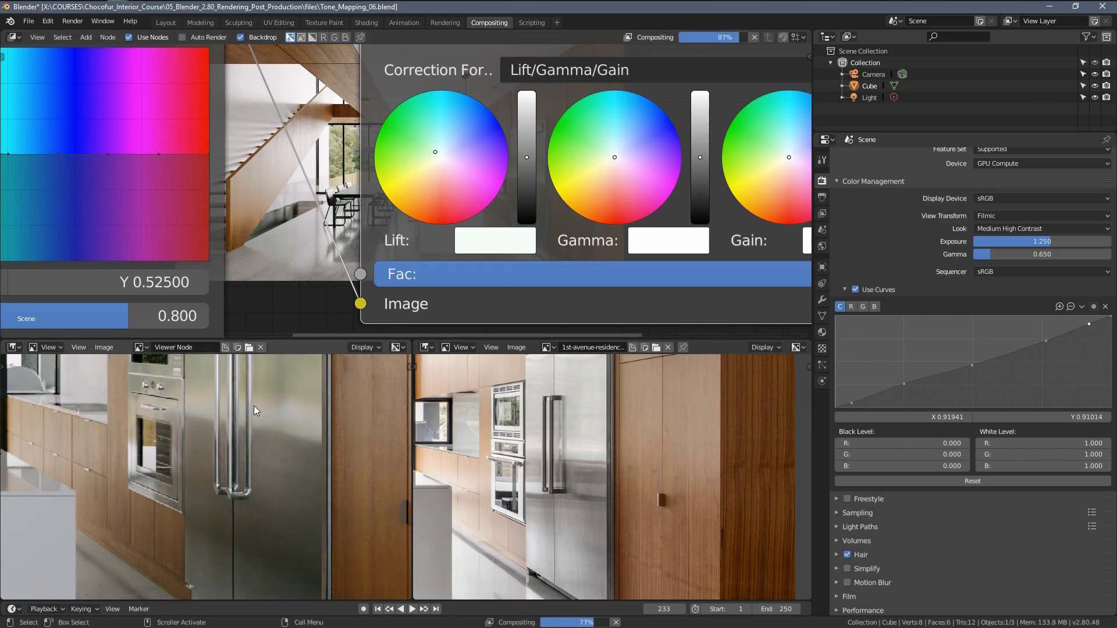
pyautogui.scroll(-5, 270, 404)
pyautogui.moveTo(277, 400); pyautogui.dragTo(387, 467, button='middle')
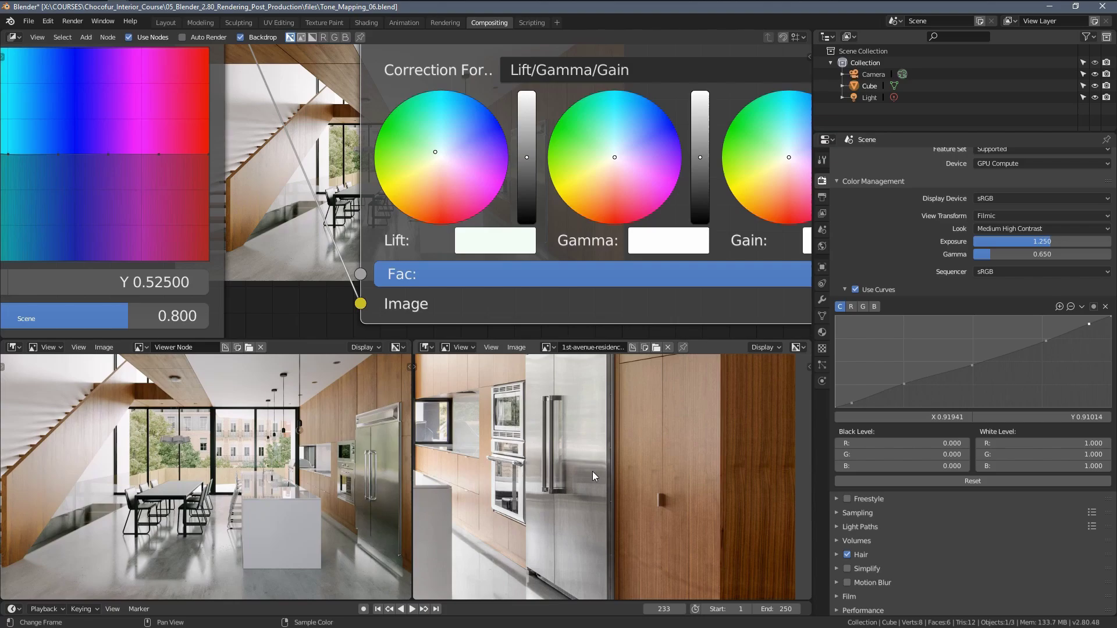
# Set the Color Balance node's Fac to 0.8.
pyautogui.scroll(-5, 593, 480)
pyautogui.moveTo(651, 297); pyautogui.dragTo(552, 257, button='middle')
pyautogui.click(565, 246)
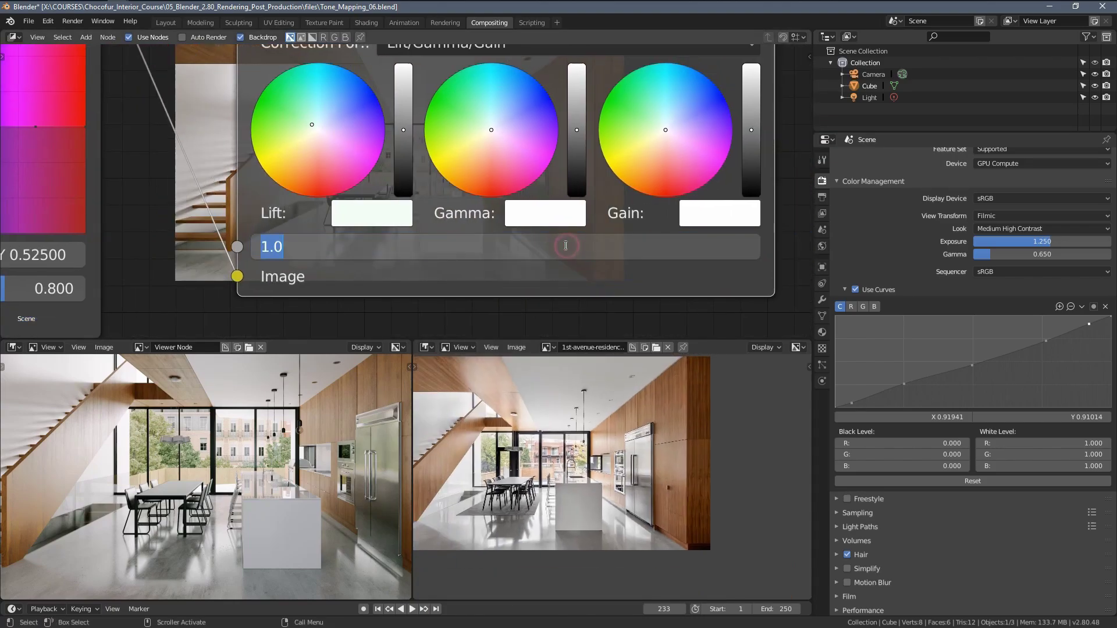
pyautogui.write('.8')
pyautogui.press('Return')
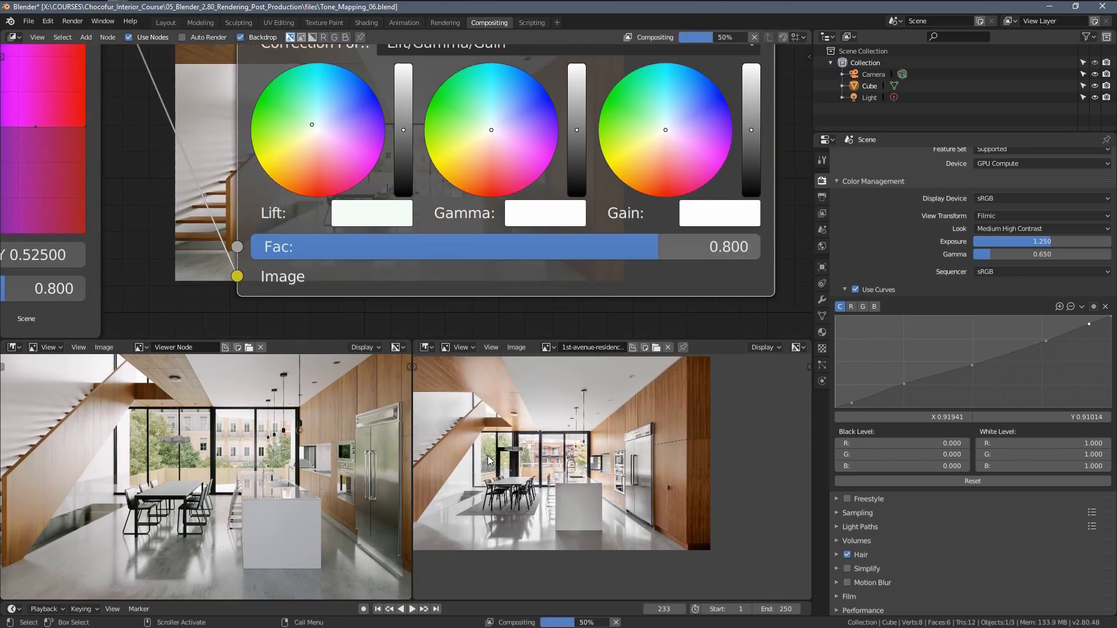
# Compare the overall balance and the white ceiling of the render with the reference photo.
pyautogui.scroll(1, 539, 495)
pyautogui.scroll(-2, 291, 481)
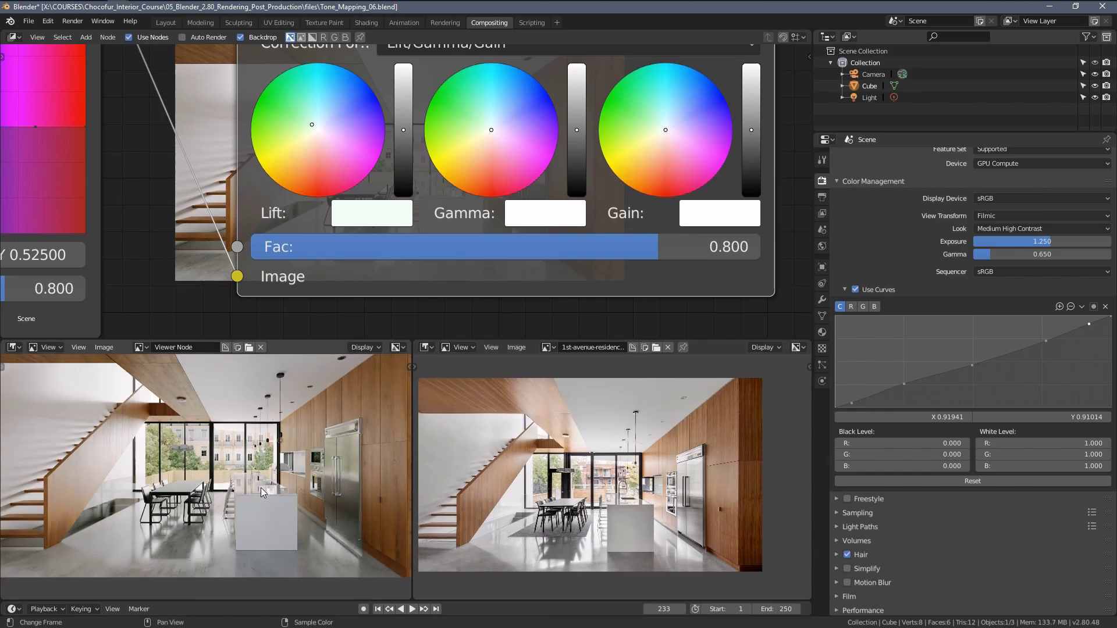
pyautogui.moveTo(291, 481); pyautogui.dragTo(289, 491, button='middle')
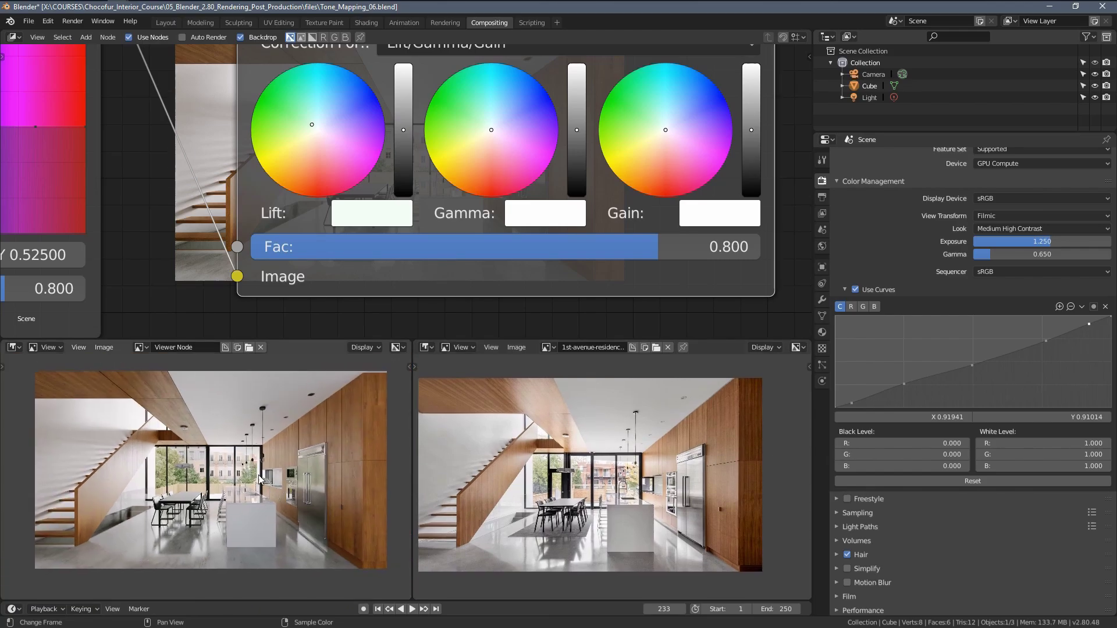
pyautogui.scroll(1, 546, 481)
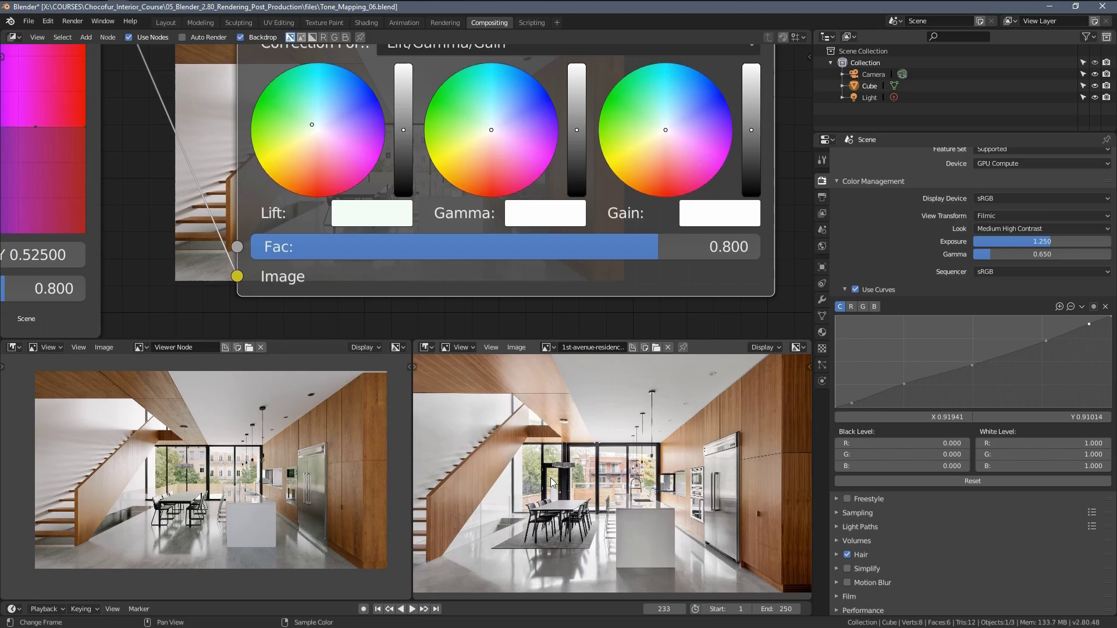
pyautogui.scroll(-1, 494, 479)
pyautogui.scroll(1, 312, 465)
pyautogui.moveTo(313, 465); pyautogui.dragTo(254, 505, button='middle')
pyautogui.scroll(3, 234, 411)
pyautogui.scroll(1, 254, 494)
pyautogui.scroll(2, 672, 435)
pyautogui.moveTo(665, 414); pyautogui.dragTo(641, 487, button='middle')
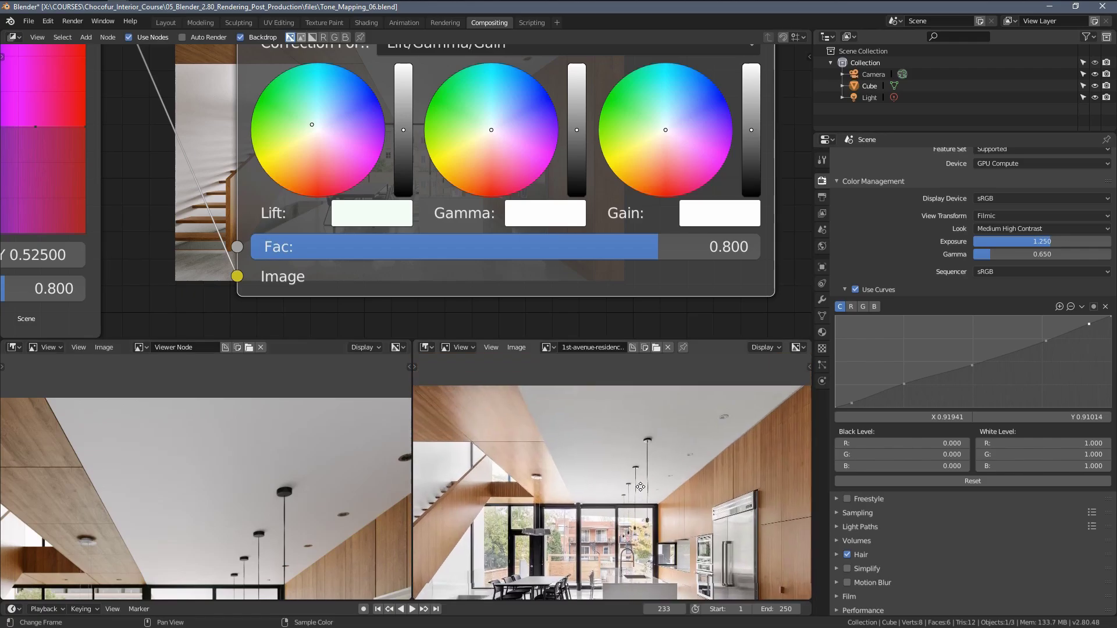
pyautogui.scroll(1, 641, 487)
pyautogui.moveTo(606, 436); pyautogui.dragTo(632, 463, button='middle')
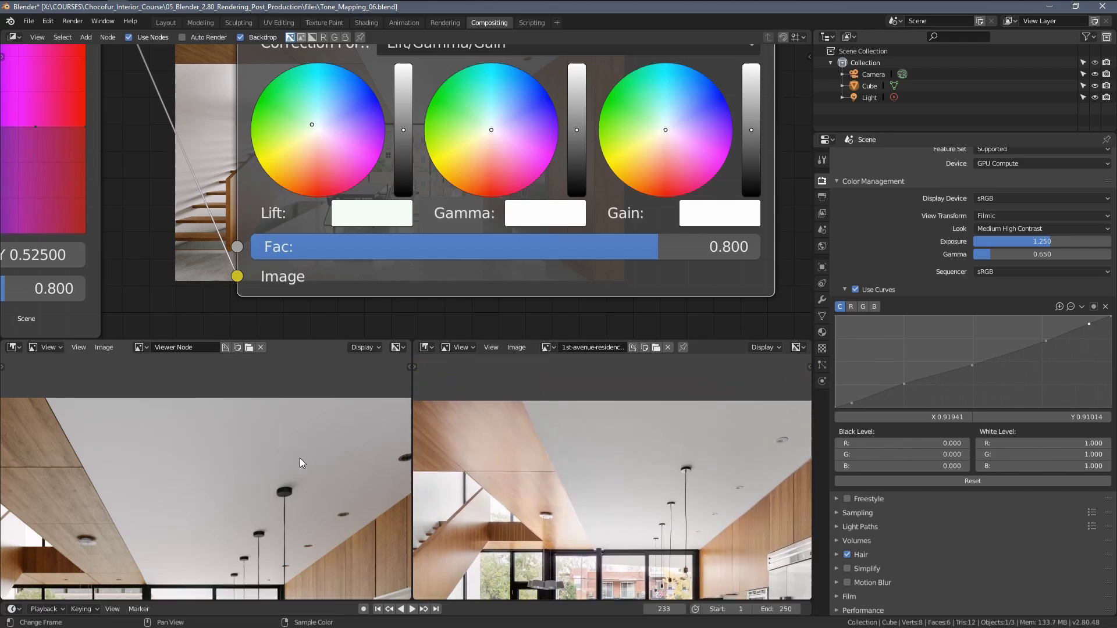
pyautogui.moveTo(304, 452); pyautogui.dragTo(290, 438, button='middle')
# Nudge the Color Balance node's Lift colour a little further from cyan toward green.
pyautogui.moveTo(323, 127); pyautogui.dragTo(331, 134, button='middle')
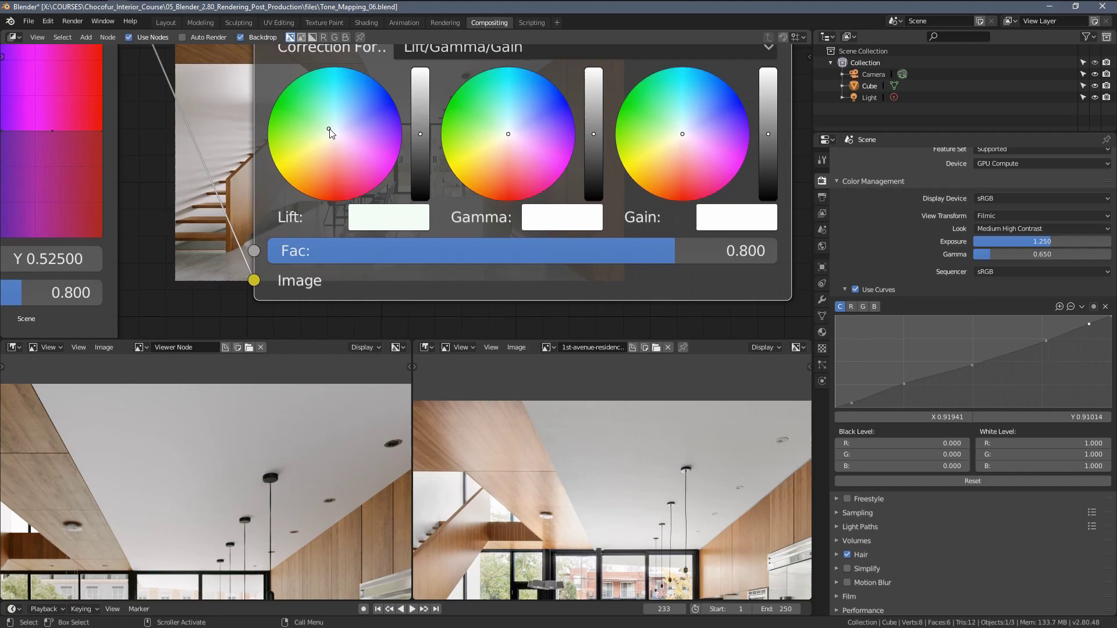
pyautogui.moveTo(329, 128); pyautogui.dragTo(328, 130)
pyautogui.scroll(-4, 481, 424)
pyautogui.scroll(-4, 345, 451)
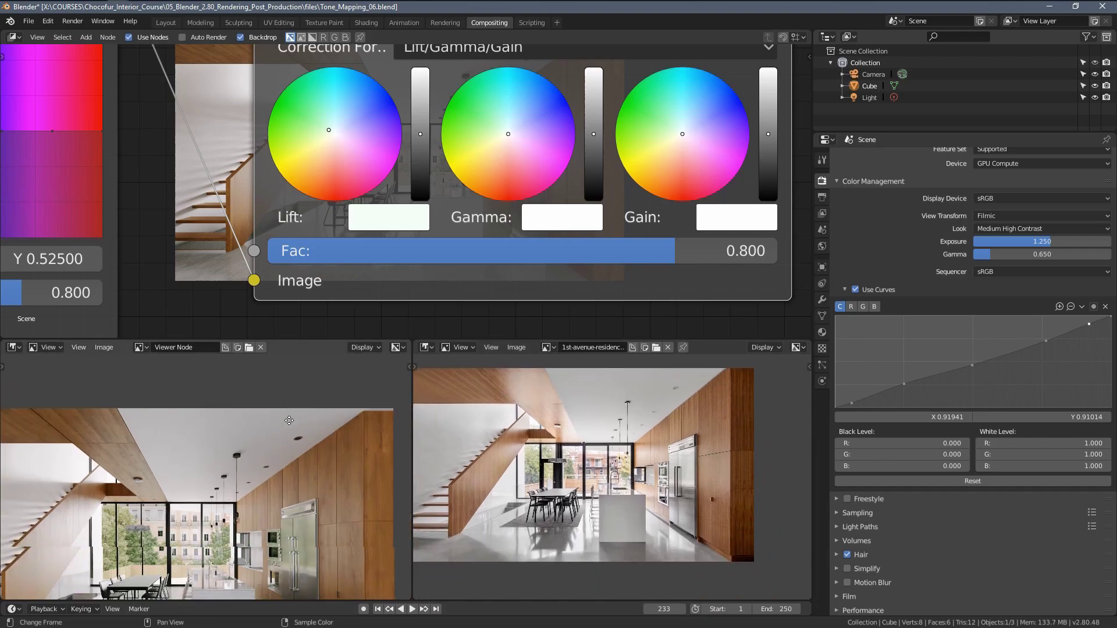
# Compare the complete render with the complete reference photo at a similar size.
pyautogui.scroll(-2, 400, 111)
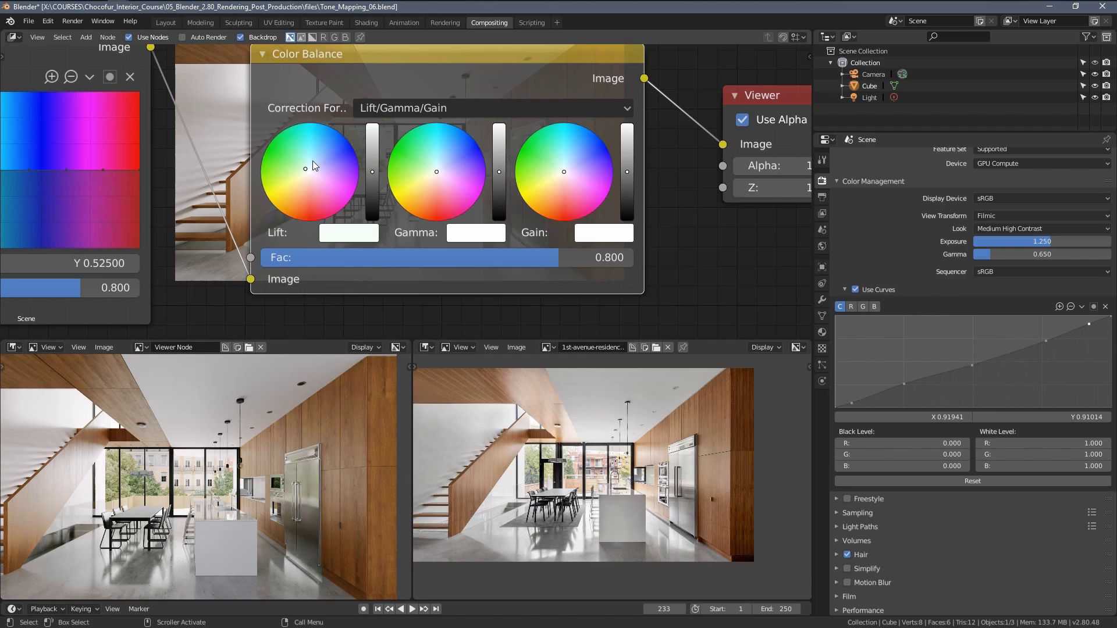
pyautogui.scroll(-3, 312, 161)
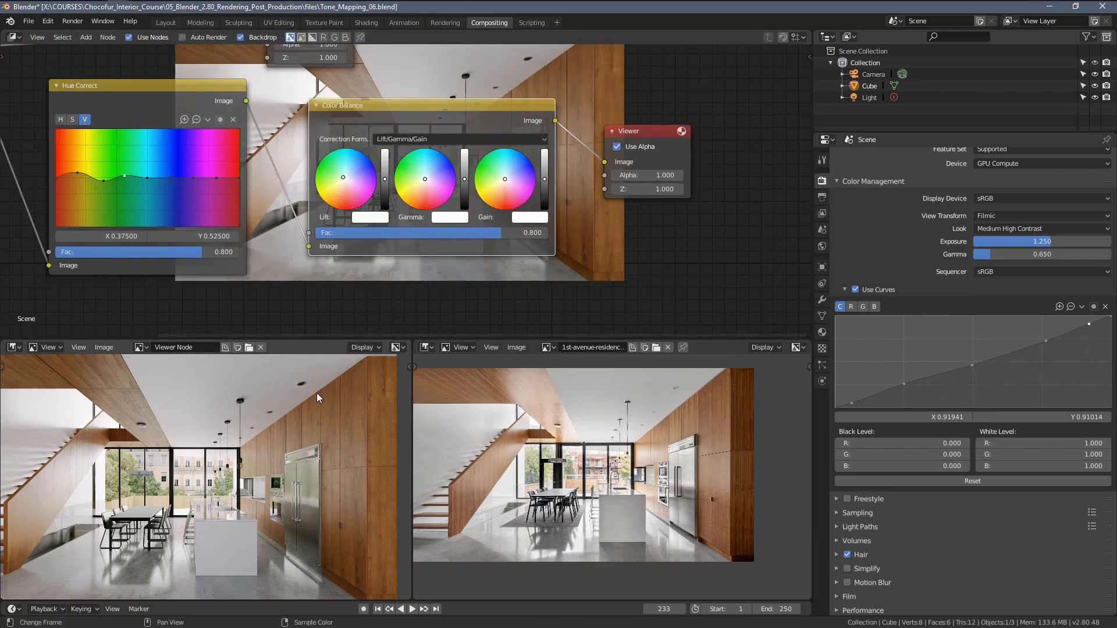
pyautogui.scroll(-2, 311, 410)
pyautogui.scroll(1, 310, 414)
pyautogui.moveTo(287, 426); pyautogui.dragTo(313, 413, button='middle')
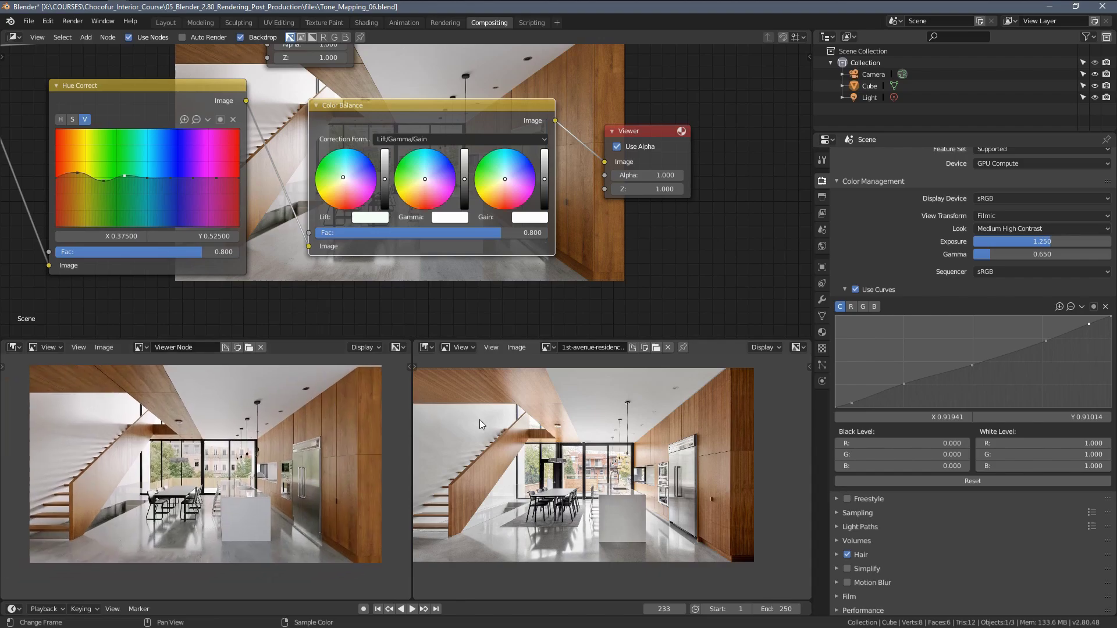
pyautogui.scroll(-2, 480, 420)
pyautogui.scroll(2, 480, 420)
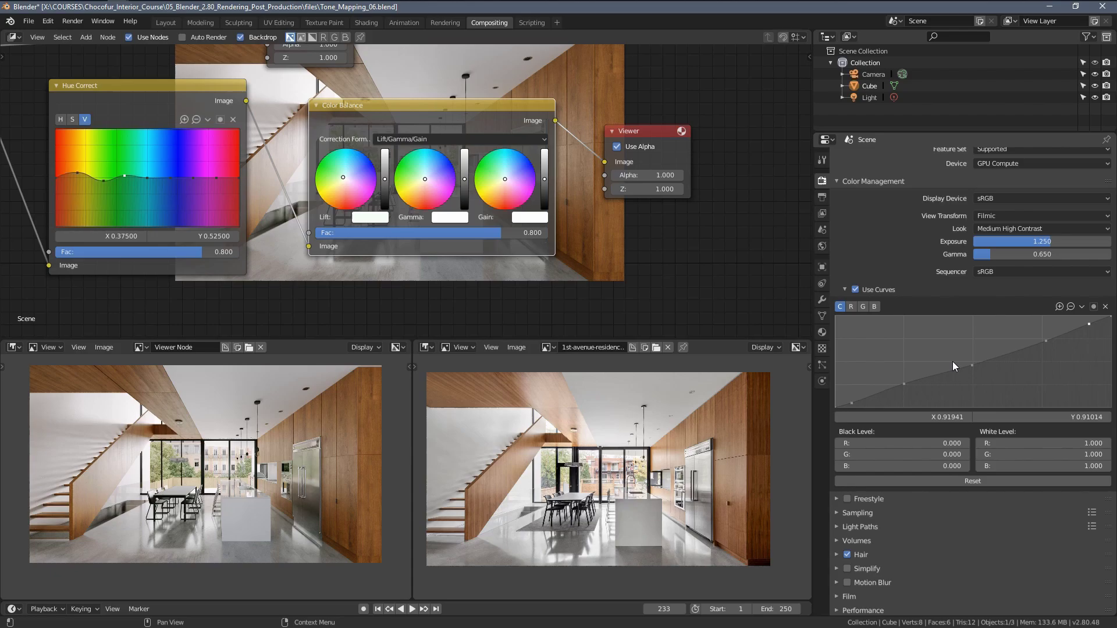
# Check the floor beside the staircase against the reference photo and move the Lift colour very slightly closer to neutral.
pyautogui.scroll(4, 349, 189)
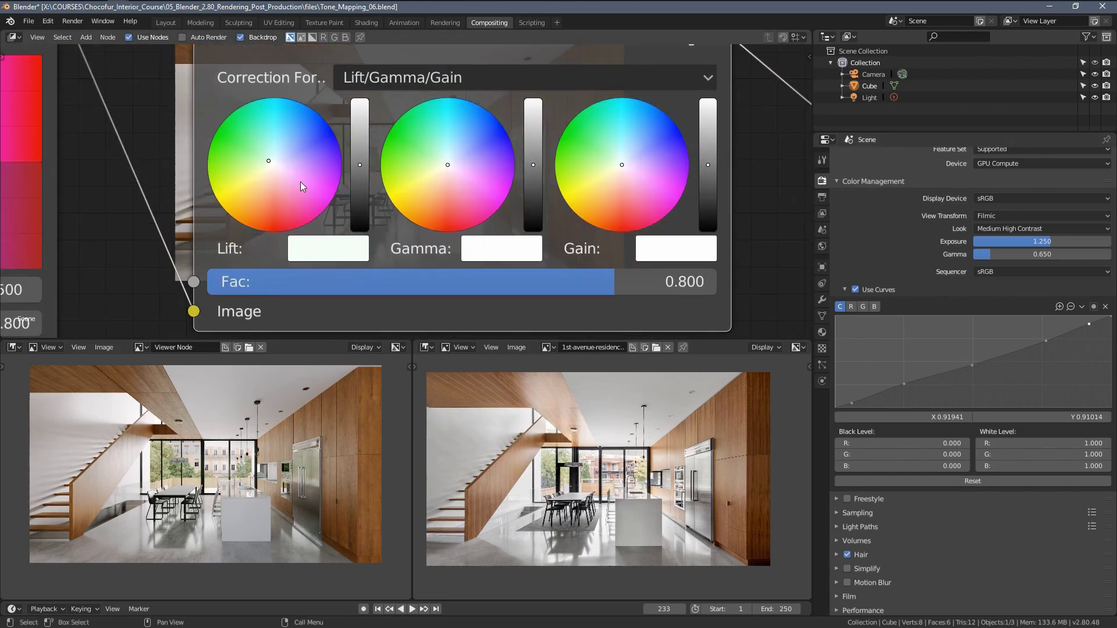
pyautogui.scroll(2, 203, 481)
pyautogui.moveTo(216, 469); pyautogui.dragTo(317, 431, button='middle')
pyautogui.scroll(5, 613, 447)
pyautogui.moveTo(613, 448); pyautogui.dragTo(716, 389, button='middle')
pyautogui.moveTo(539, 448); pyautogui.dragTo(611, 429, button='middle')
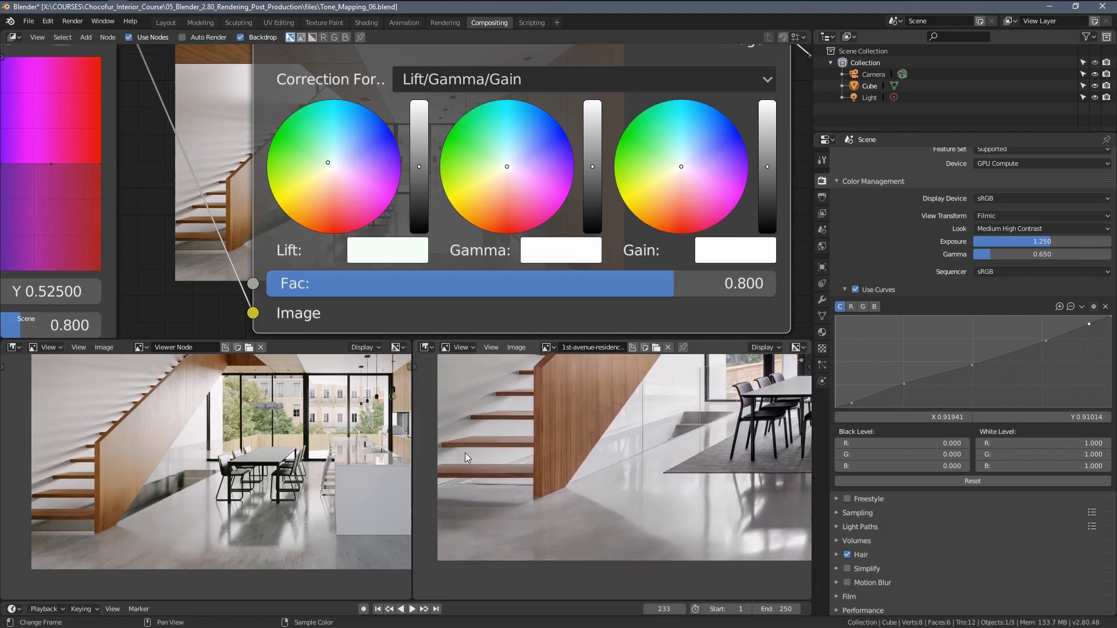
pyautogui.scroll(2, 162, 489)
pyautogui.moveTo(162, 485); pyautogui.dragTo(203, 429, button='middle')
pyautogui.scroll(1, 463, 466)
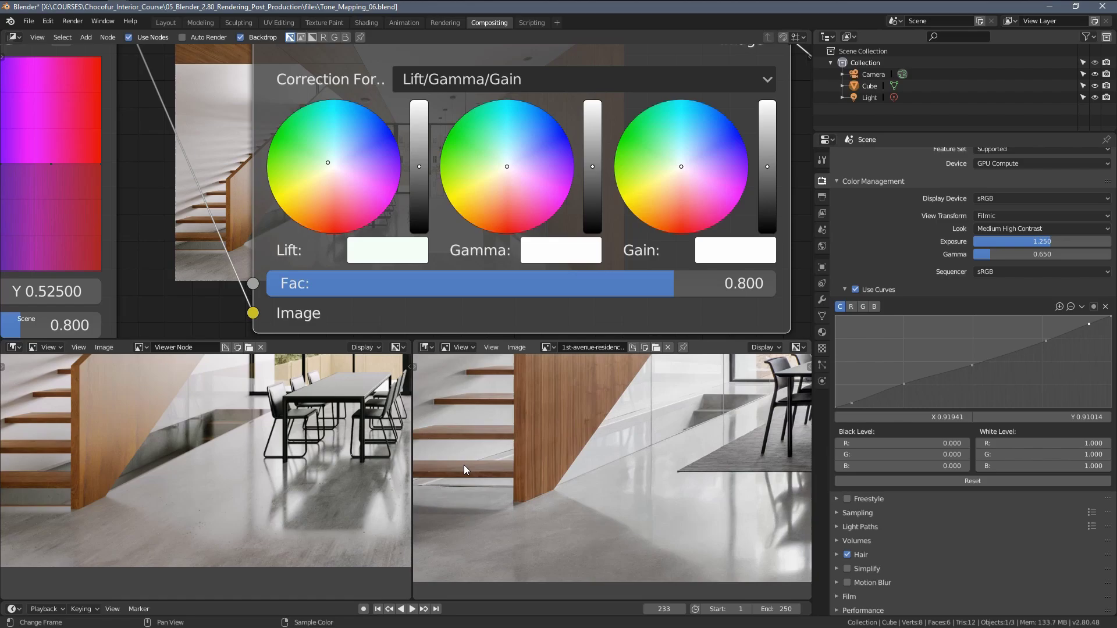
pyautogui.moveTo(474, 462); pyautogui.dragTo(480, 435, button='middle')
pyautogui.scroll(2, 480, 435)
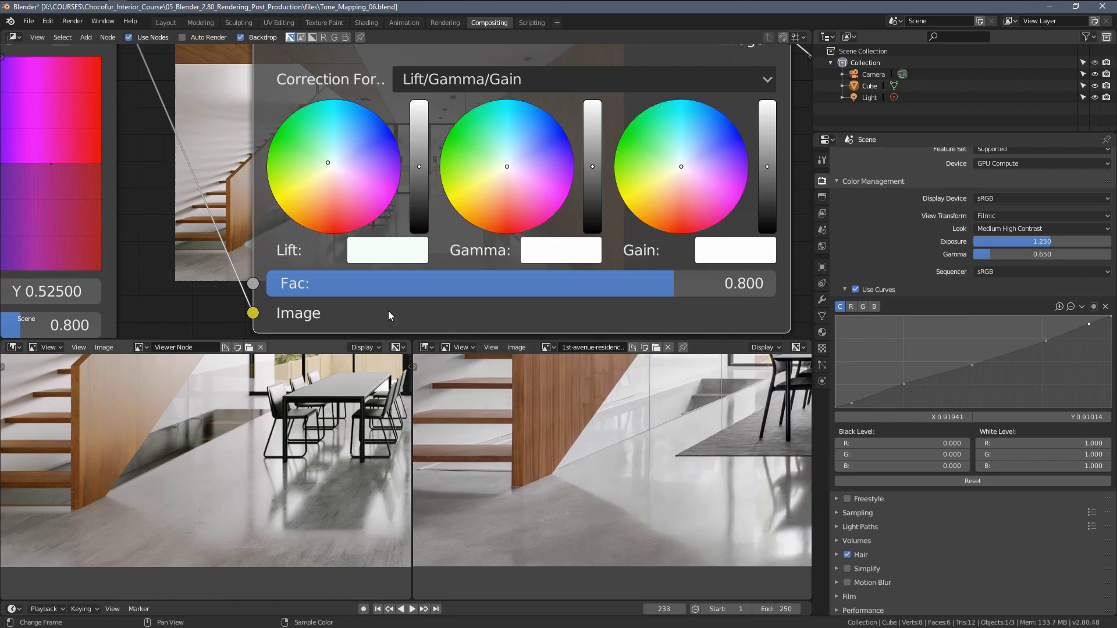
pyautogui.moveTo(329, 163); pyautogui.dragTo(328, 164)
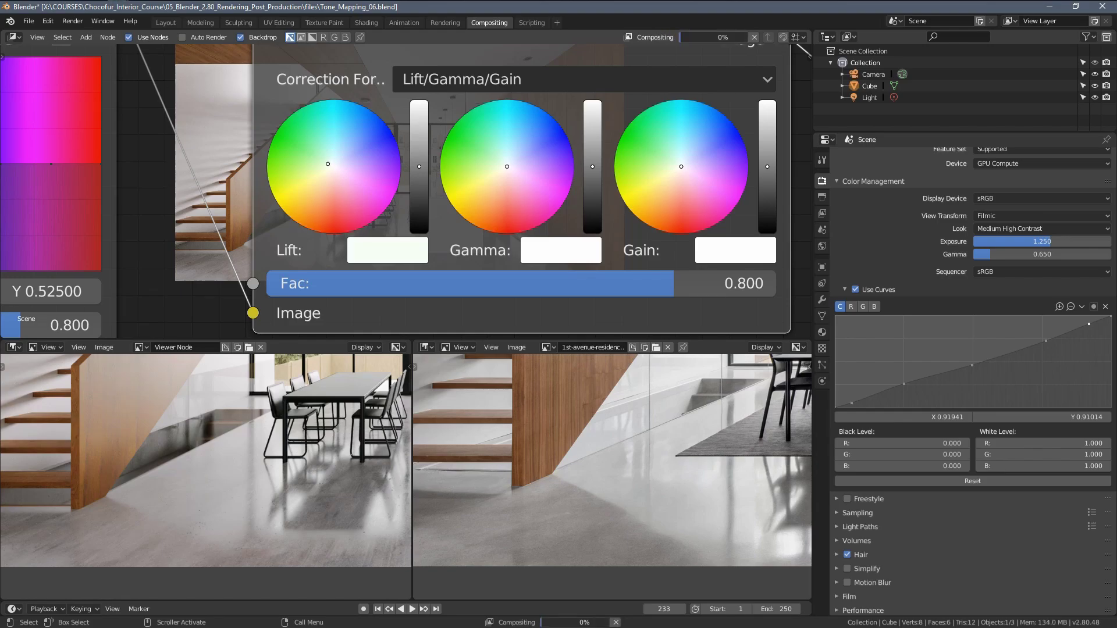
# Compare the complete render with the reference photo, and examine the wood colour of the tall cabinets beside the refrigerator in both images.
pyautogui.scroll(-5, 295, 399)
pyautogui.moveTo(300, 439); pyautogui.dragTo(235, 485, button='middle')
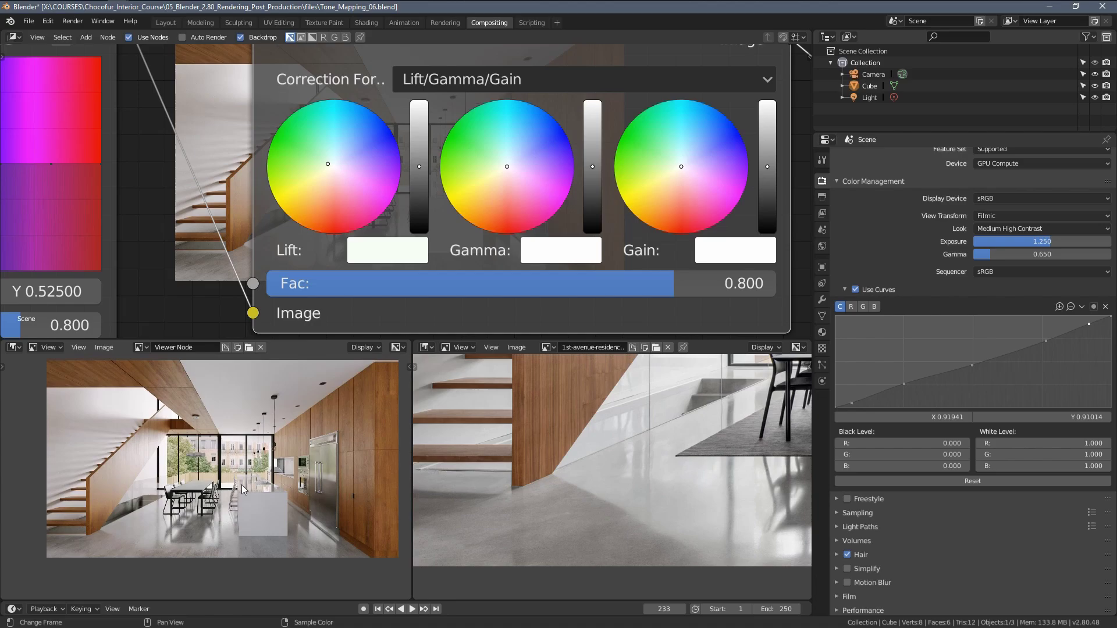
pyautogui.scroll(-5, 523, 445)
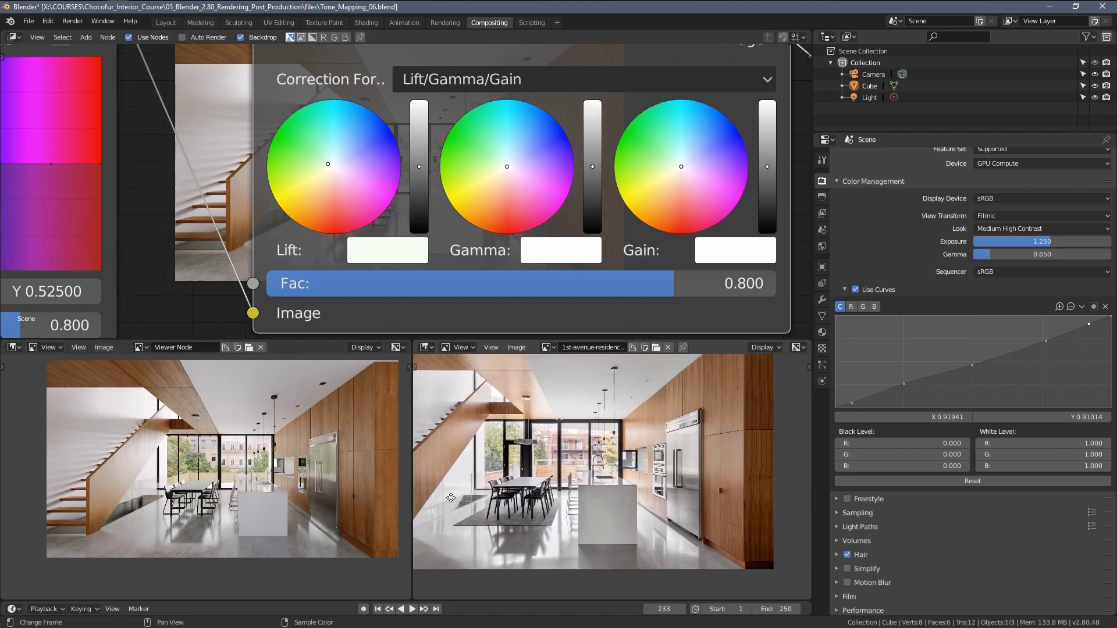
pyautogui.scroll(-1, 499, 497)
pyautogui.moveTo(516, 497); pyautogui.dragTo(406, 506, button='middle')
pyautogui.scroll(3, 631, 457)
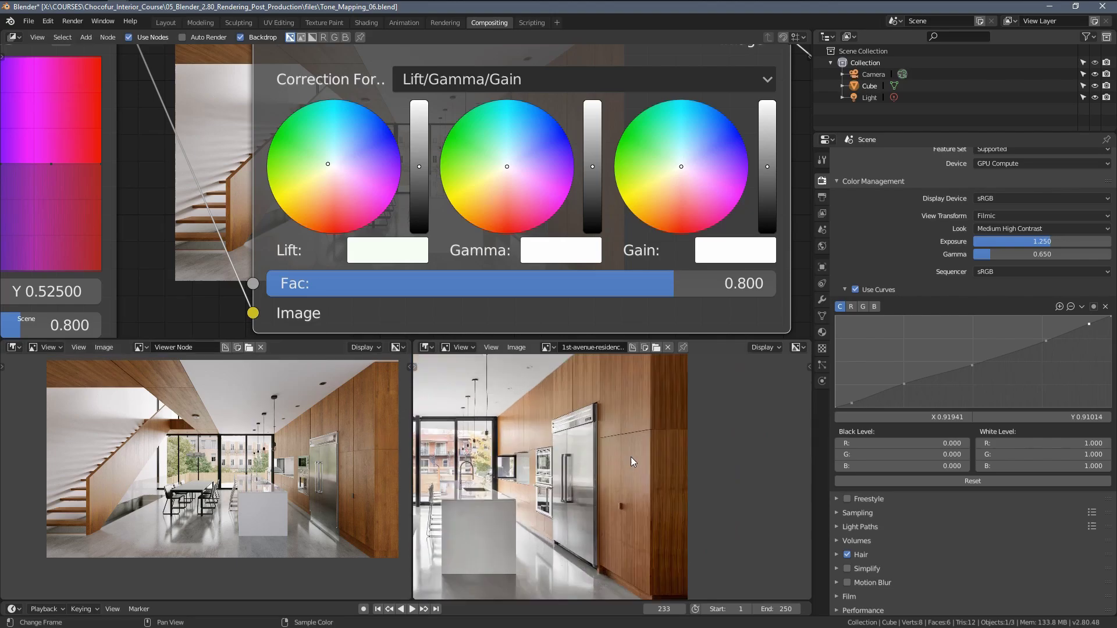
pyautogui.moveTo(631, 456); pyautogui.dragTo(486, 432, button='middle')
pyautogui.scroll(3, 280, 461)
pyautogui.moveTo(279, 461); pyautogui.dragTo(212, 456, button='middle')
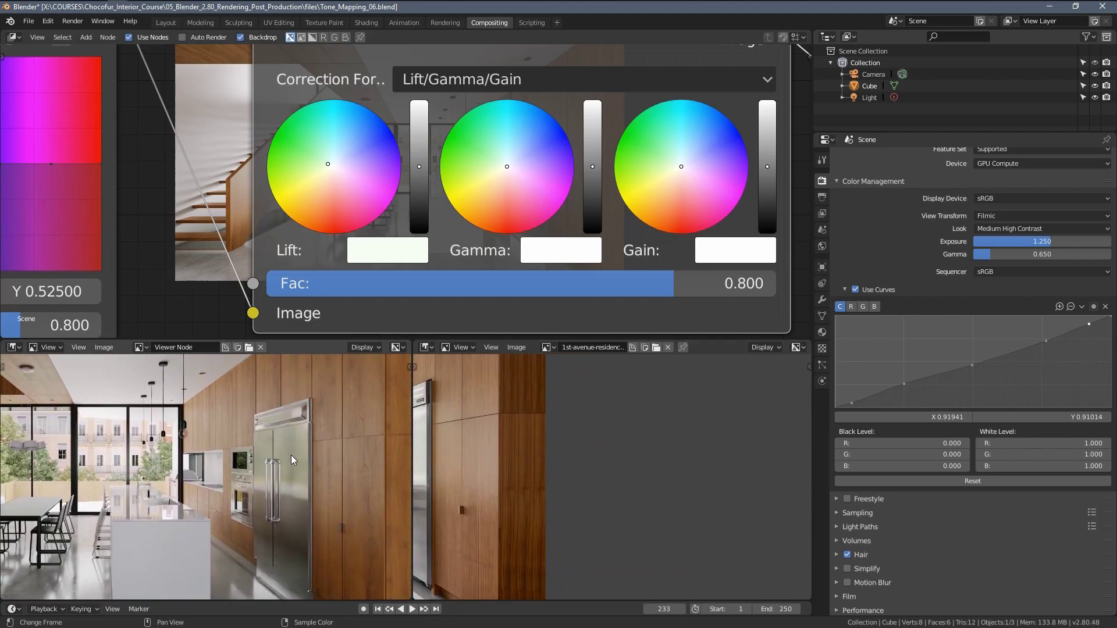
pyautogui.scroll(1, 355, 457)
pyautogui.moveTo(355, 458); pyautogui.dragTo(251, 448, button='middle')
pyautogui.scroll(1, 505, 465)
pyautogui.moveTo(505, 464); pyautogui.dragTo(533, 464, button='middle')
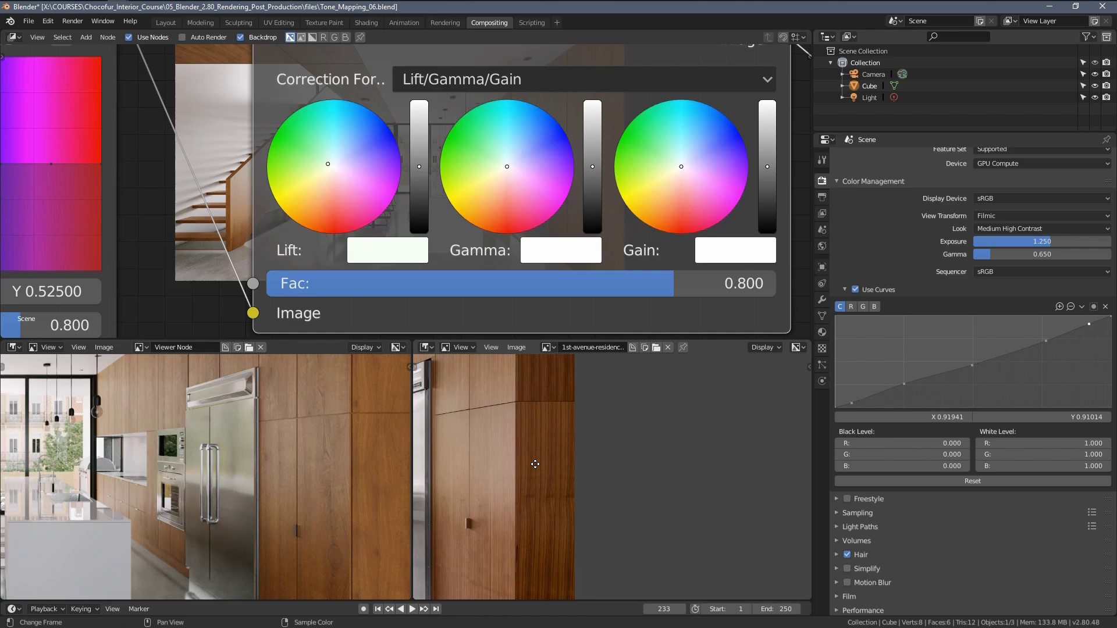
# Lower the orange-yellow point of the Hue Correct node's hue curve to X 0.11833, Y 0.48750, and check the cabinet wood in the render.
pyautogui.moveTo(291, 170); pyautogui.dragTo(775, 203, button='middle')
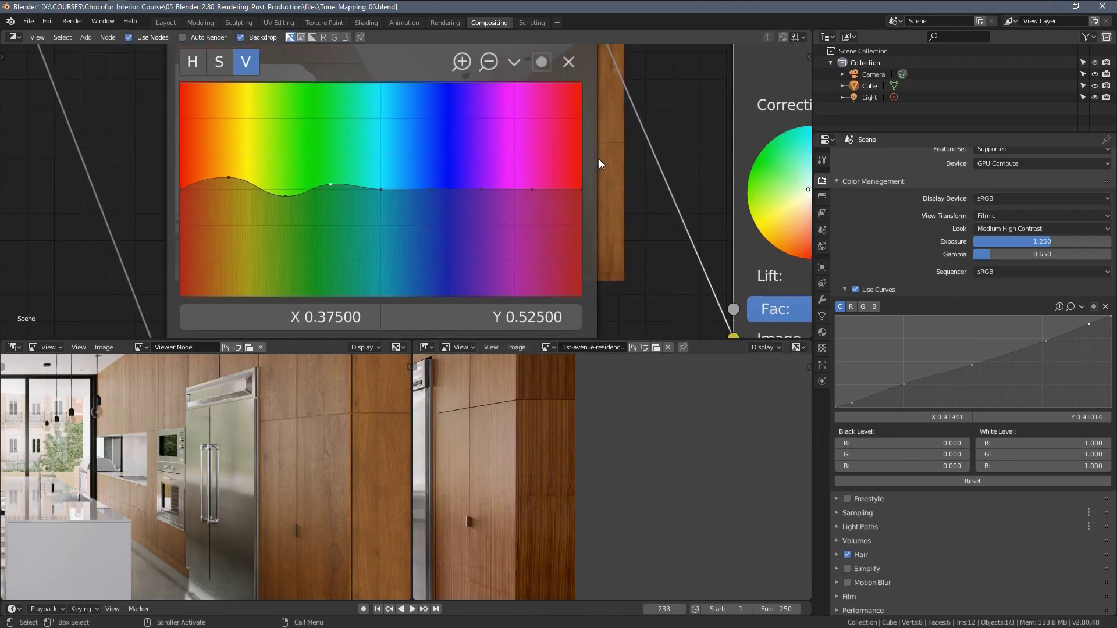
pyautogui.click(196, 68)
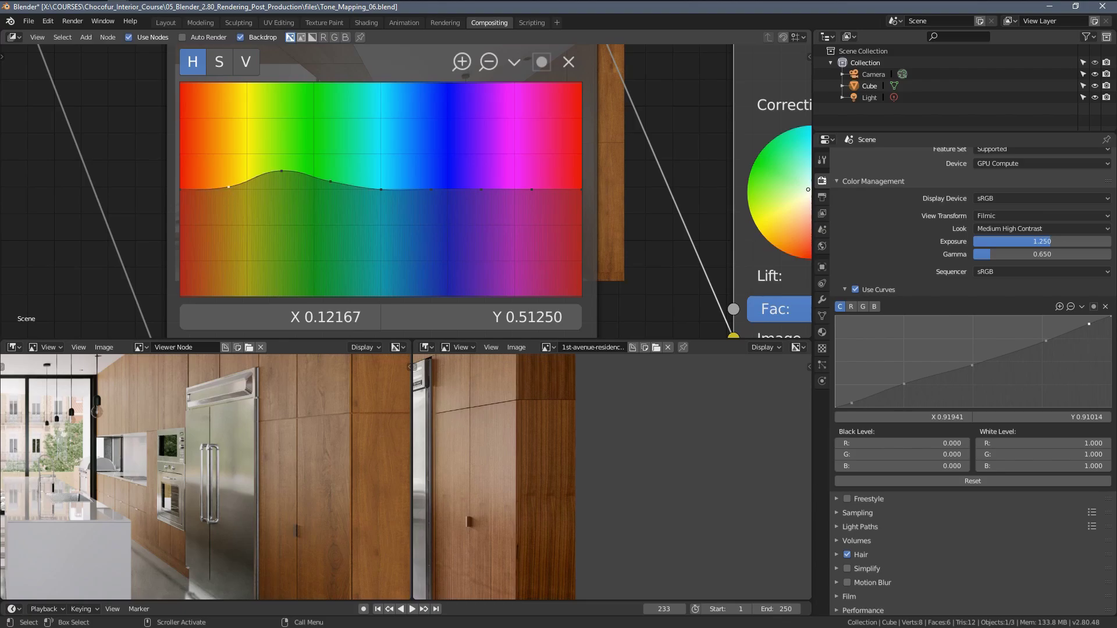
pyautogui.click(228, 192)
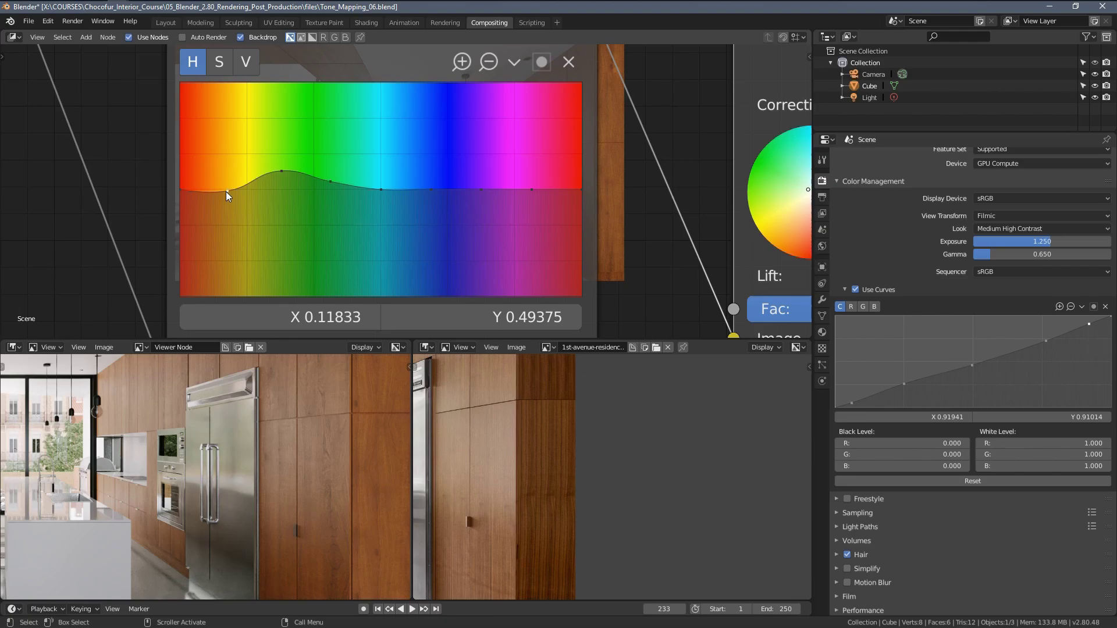
pyautogui.scroll(-2, 366, 446)
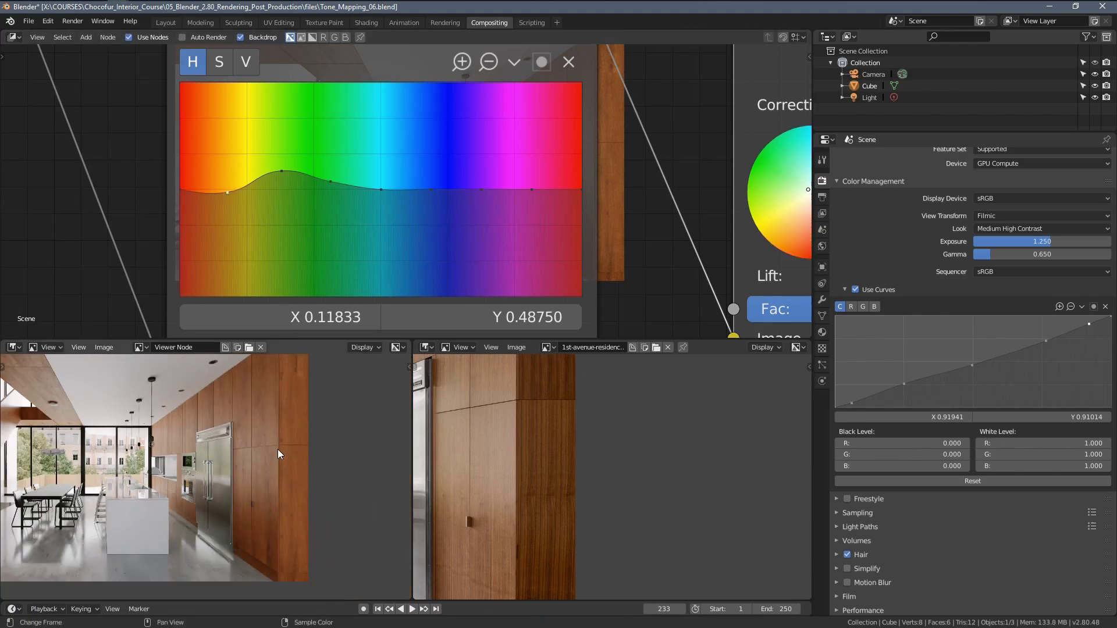
pyautogui.scroll(-1, 366, 446)
pyautogui.scroll(-3, 692, 439)
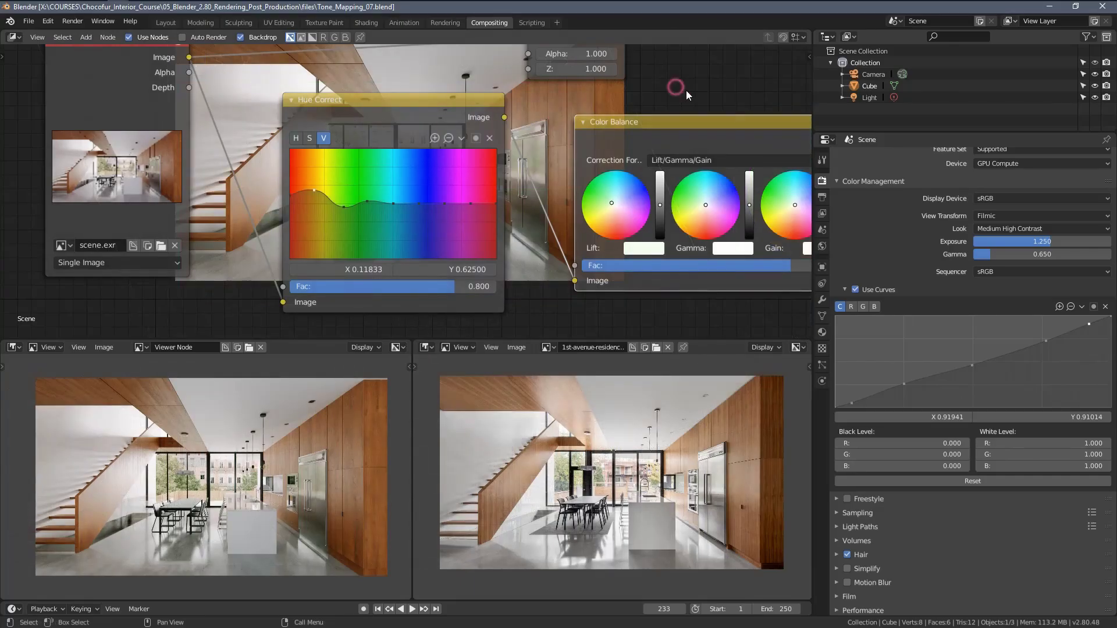
# Move the Viewer node away from the Color Balance node and insert a Color Correction node on the link between them.
pyautogui.moveTo(686, 90); pyautogui.dragTo(241, 90, button='middle')
pyautogui.moveTo(479, 146); pyautogui.dragTo(729, 140)
pyautogui.moveTo(599, 160); pyautogui.dragTo(473, 169, button='middle')
pyautogui.hotkey('shift', 'a')
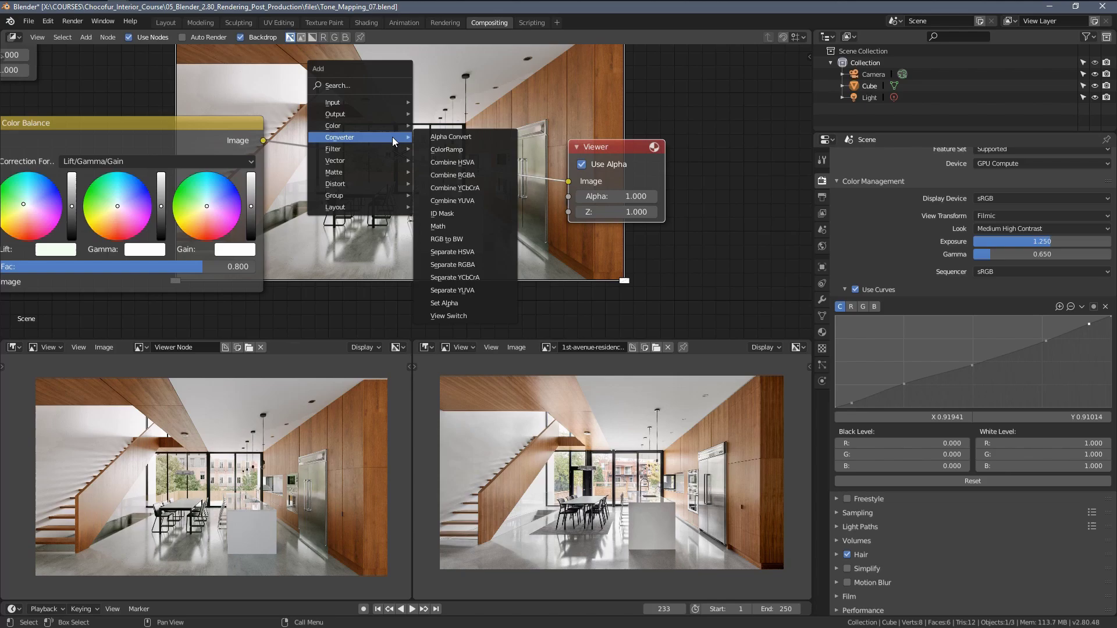
pyautogui.moveTo(373, 124)
pyautogui.click(459, 163)
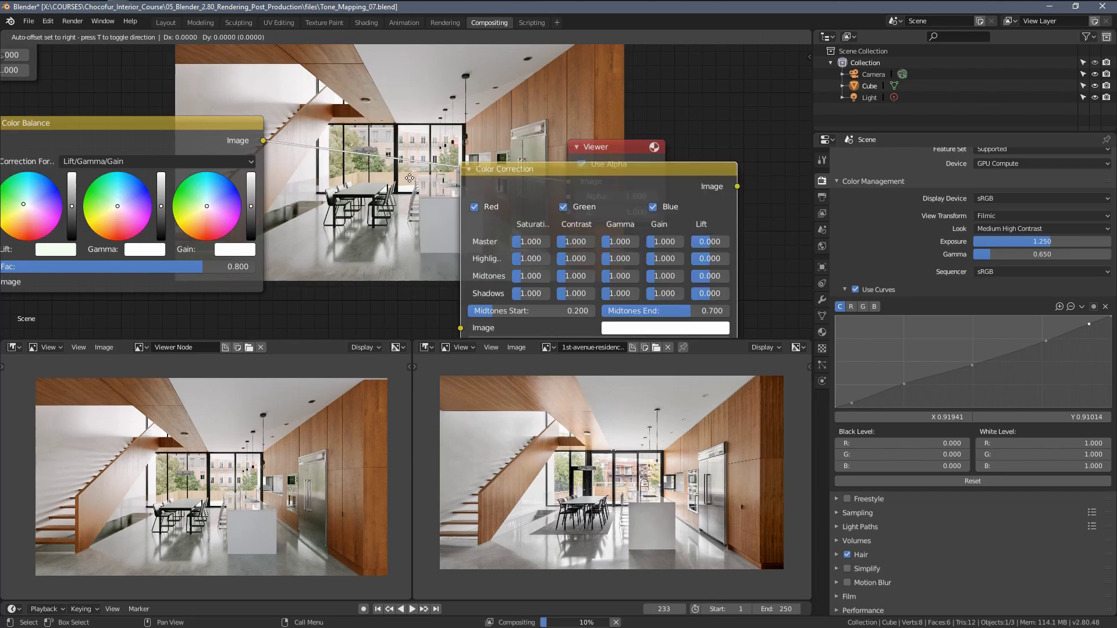
pyautogui.click(330, 125)
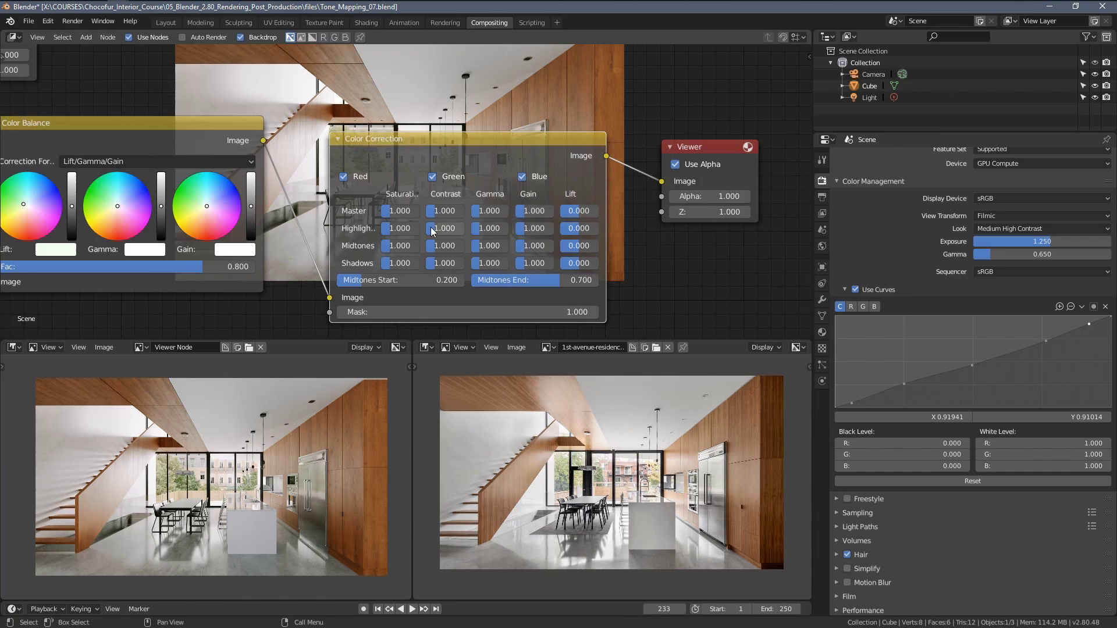
# Widen the Color Correction node so its column labels are readable, moving the Viewer node further away to make room.
pyautogui.moveTo(537, 213); pyautogui.dragTo(498, 186, button='middle')
pyautogui.moveTo(657, 122); pyautogui.dragTo(715, 117)
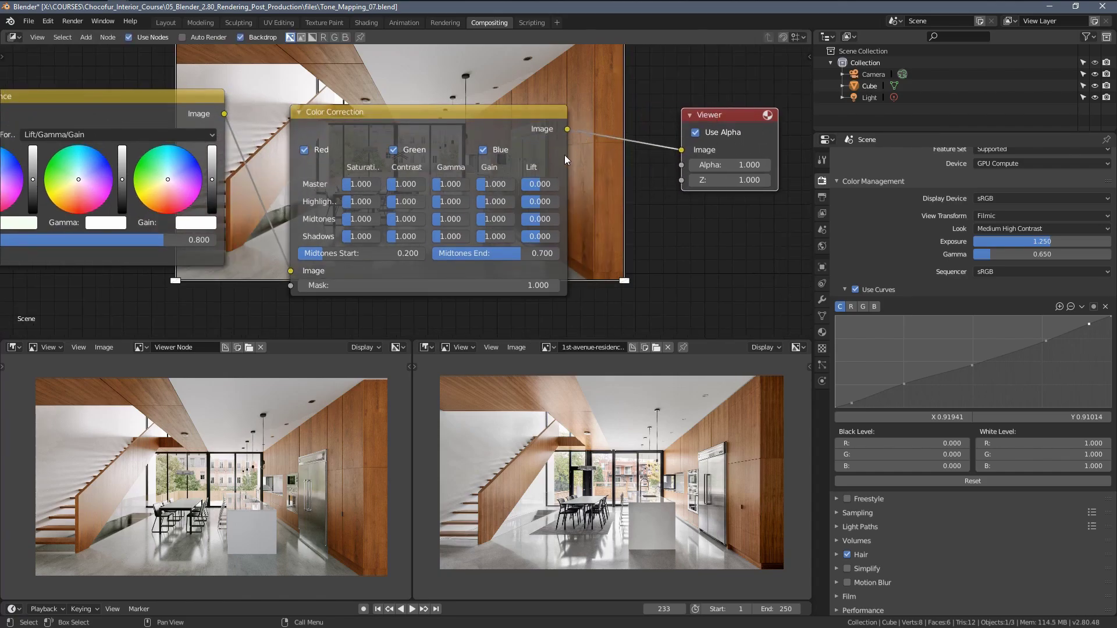
pyautogui.moveTo(568, 153); pyautogui.dragTo(637, 152)
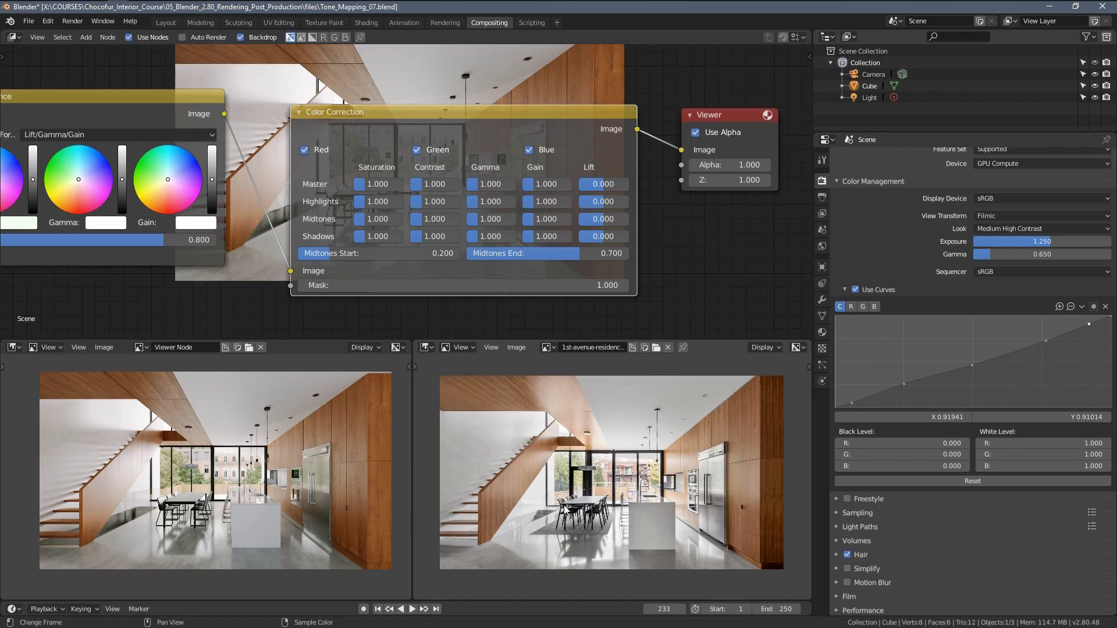
pyautogui.scroll(1, 387, 232)
pyautogui.moveTo(515, 230); pyautogui.dragTo(383, 227, button='middle')
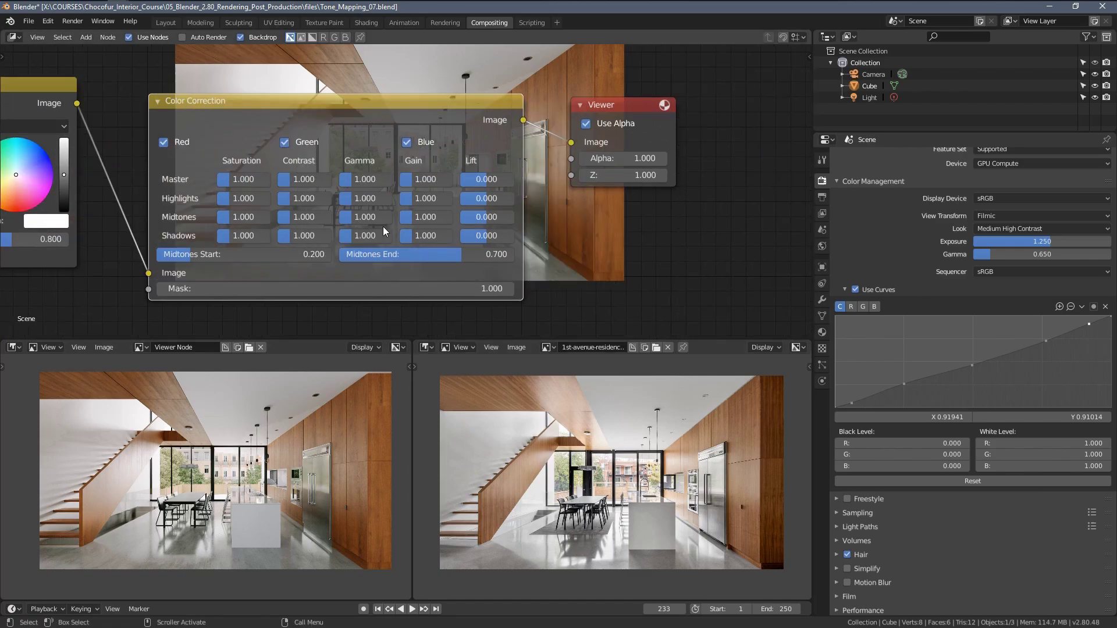
pyautogui.moveTo(598, 110); pyautogui.dragTo(667, 109)
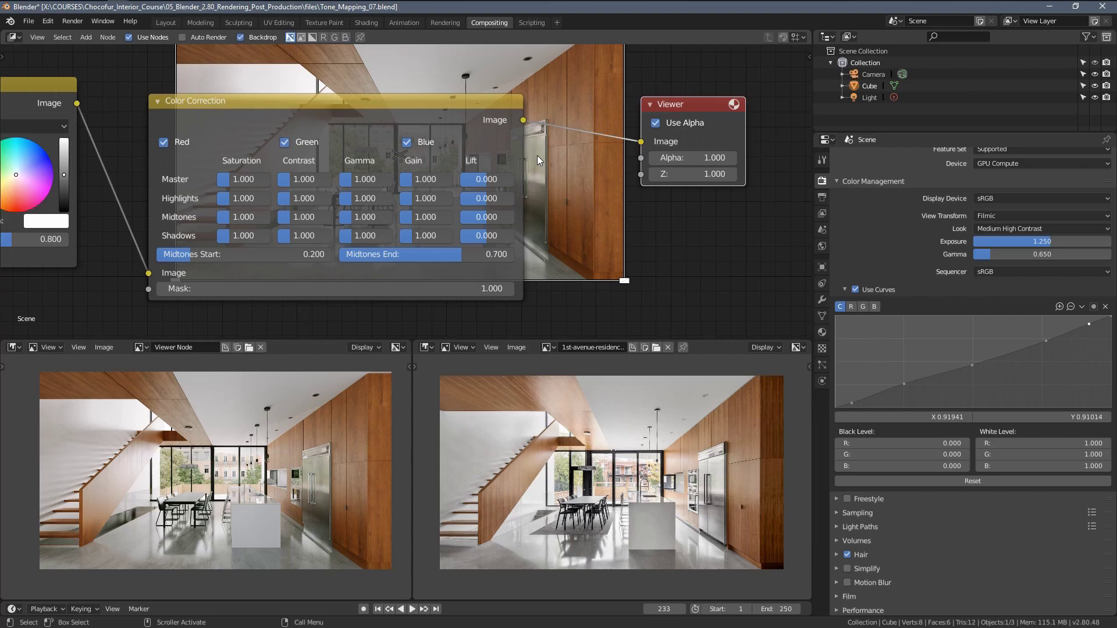
pyautogui.moveTo(521, 152); pyautogui.dragTo(579, 151)
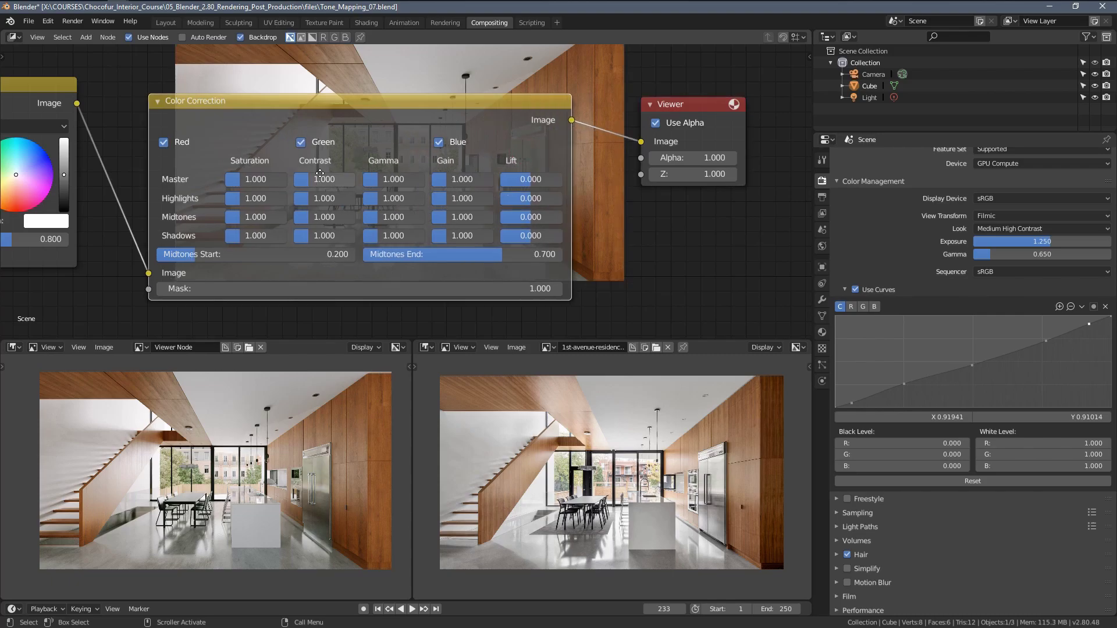
# Set the Color Correction node's Highlights saturation to 0 and inspect the windows, staircase and white ceiling in the render.
pyautogui.scroll(2, 238, 158)
pyautogui.scroll(2, 299, 148)
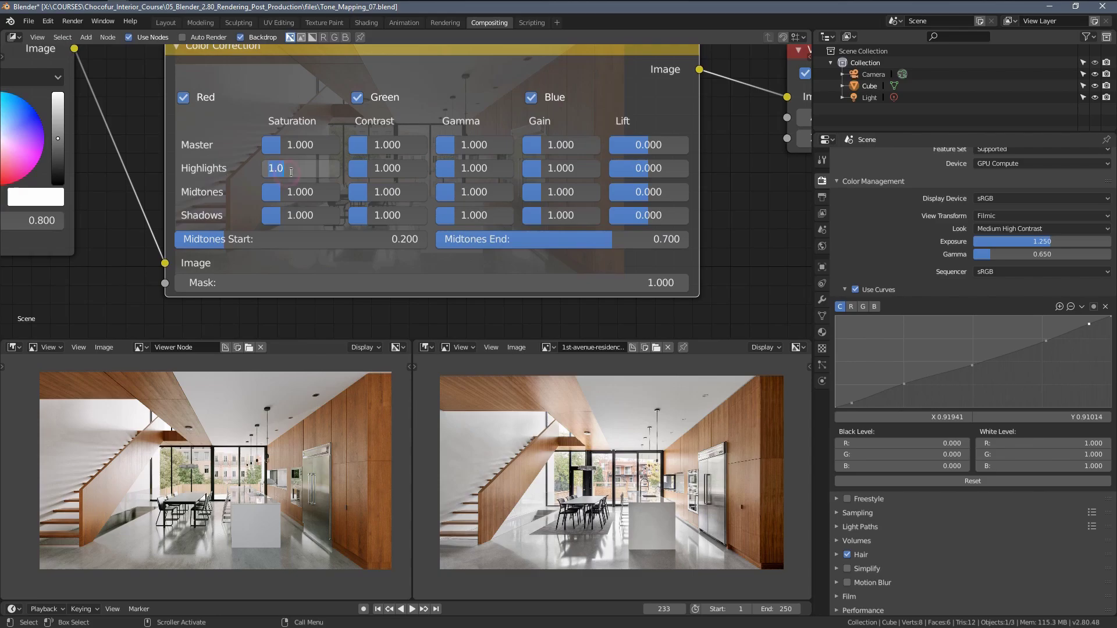
pyautogui.click(292, 172)
pyautogui.write('0')
pyautogui.press('Return')
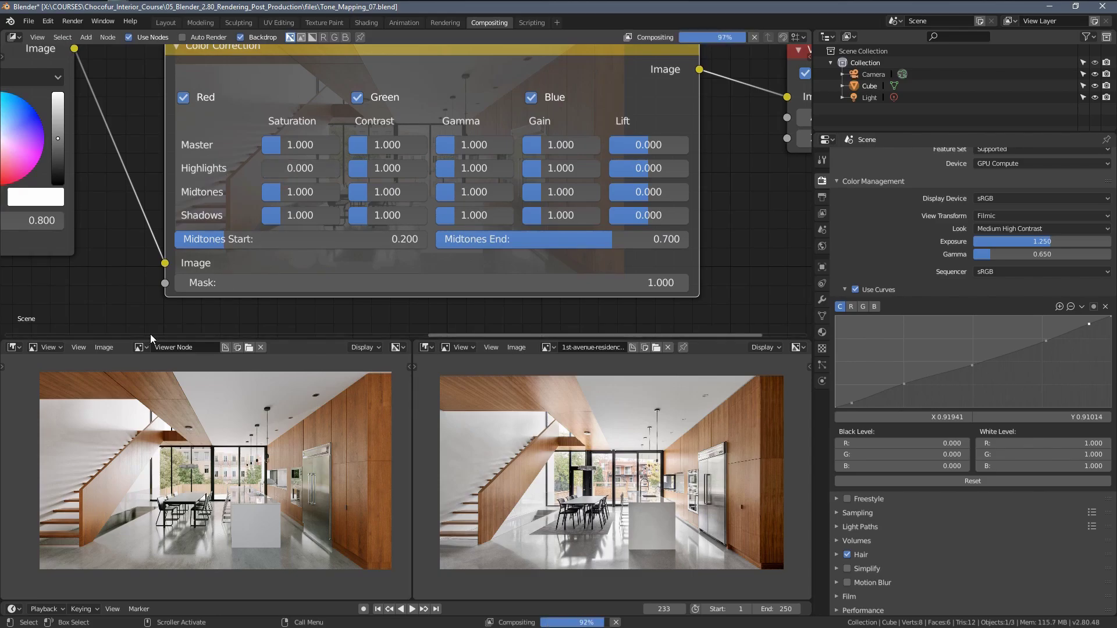
pyautogui.scroll(2, 124, 434)
pyautogui.scroll(3, 125, 434)
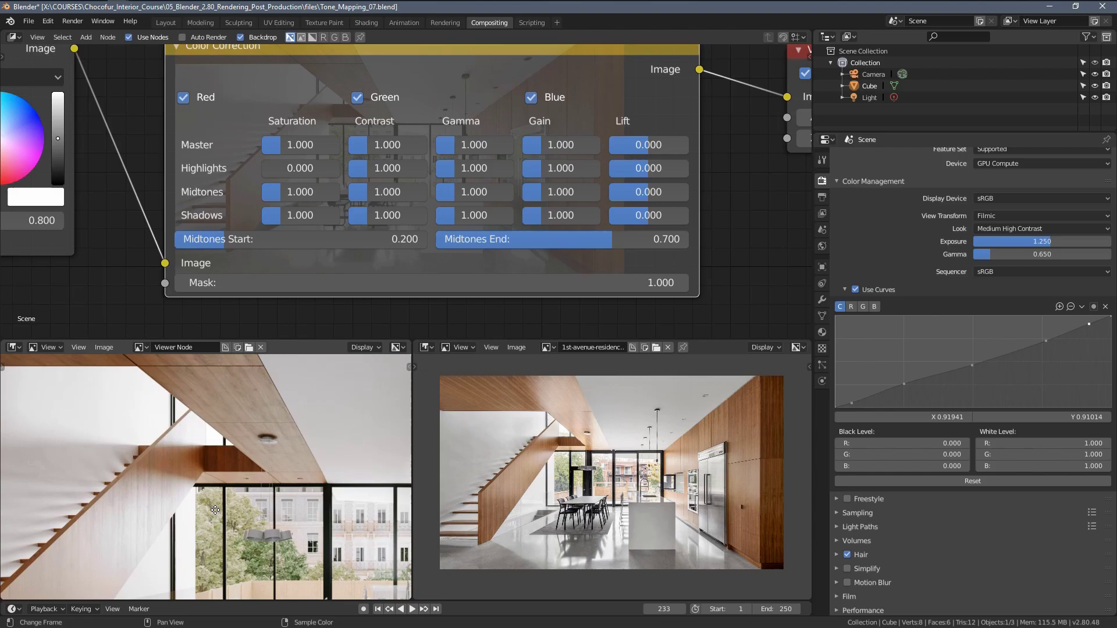
pyautogui.scroll(-3, 262, 408)
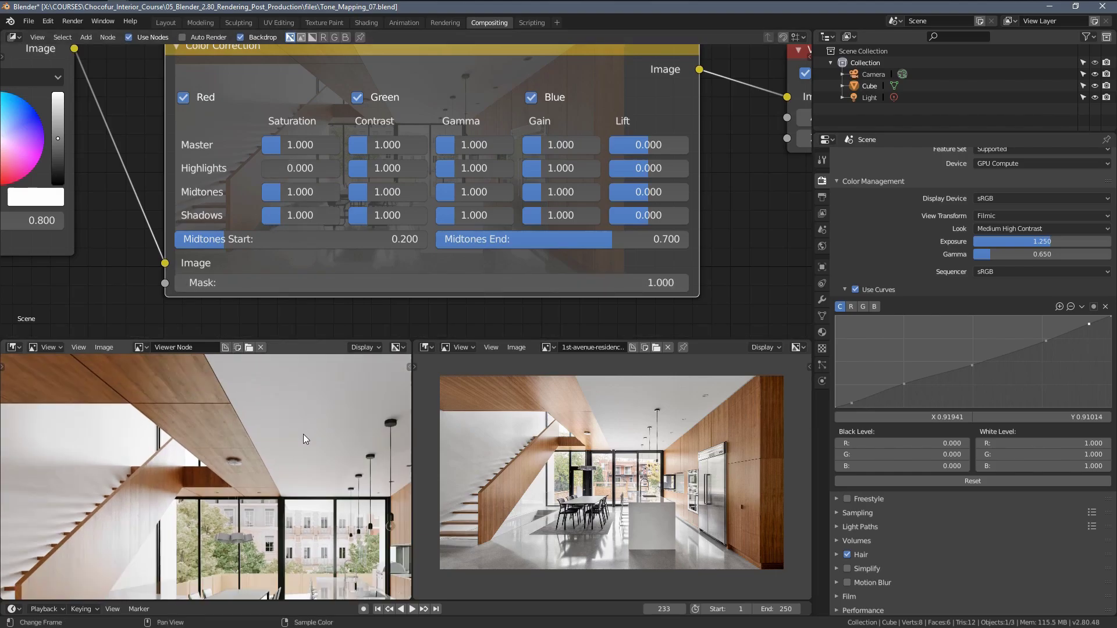
pyautogui.moveTo(281, 392); pyautogui.dragTo(277, 422, button='middle')
pyautogui.scroll(-3, 277, 422)
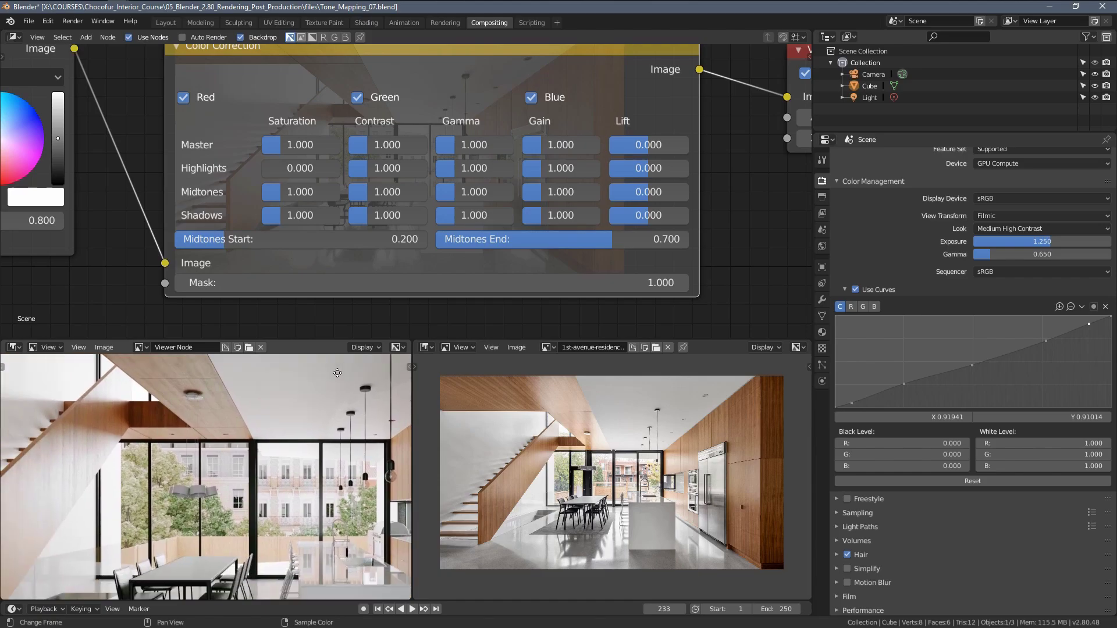
# Set the Color Correction node's Midtones saturation to 0.75 and check the kitchen and dining area in the render.
pyautogui.scroll(1, 303, 419)
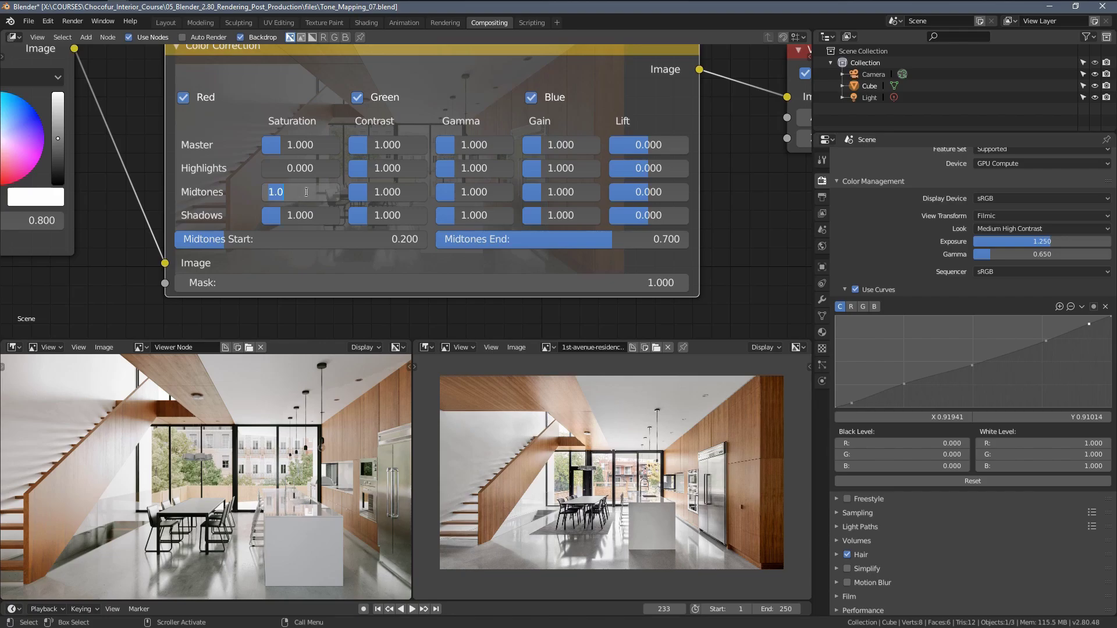
pyautogui.press('Return')
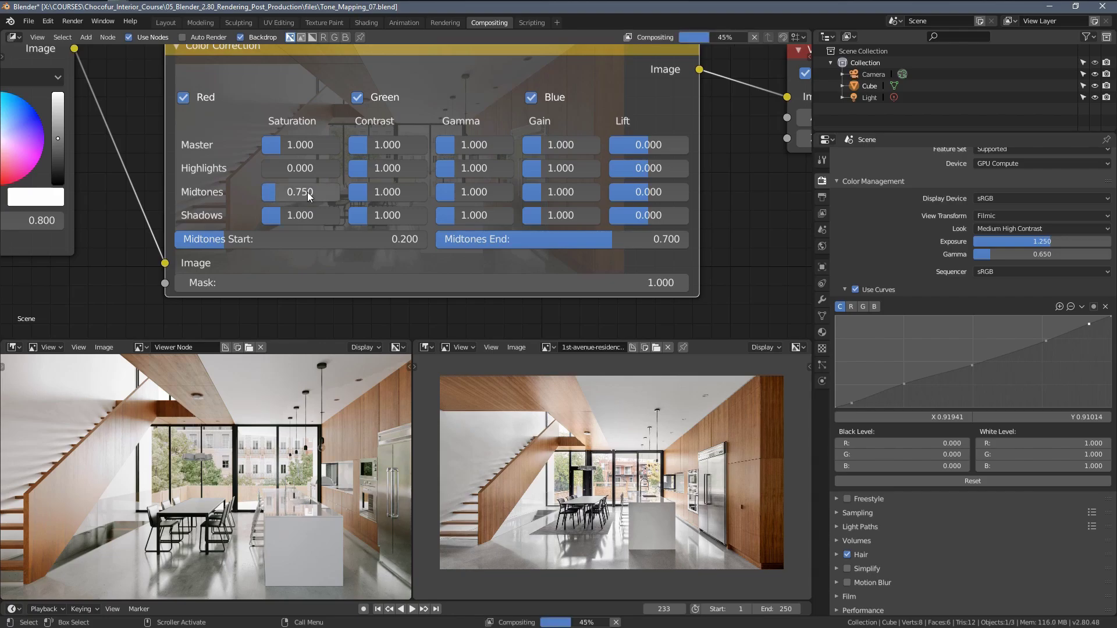
pyautogui.moveTo(285, 485); pyautogui.dragTo(221, 452, button='middle')
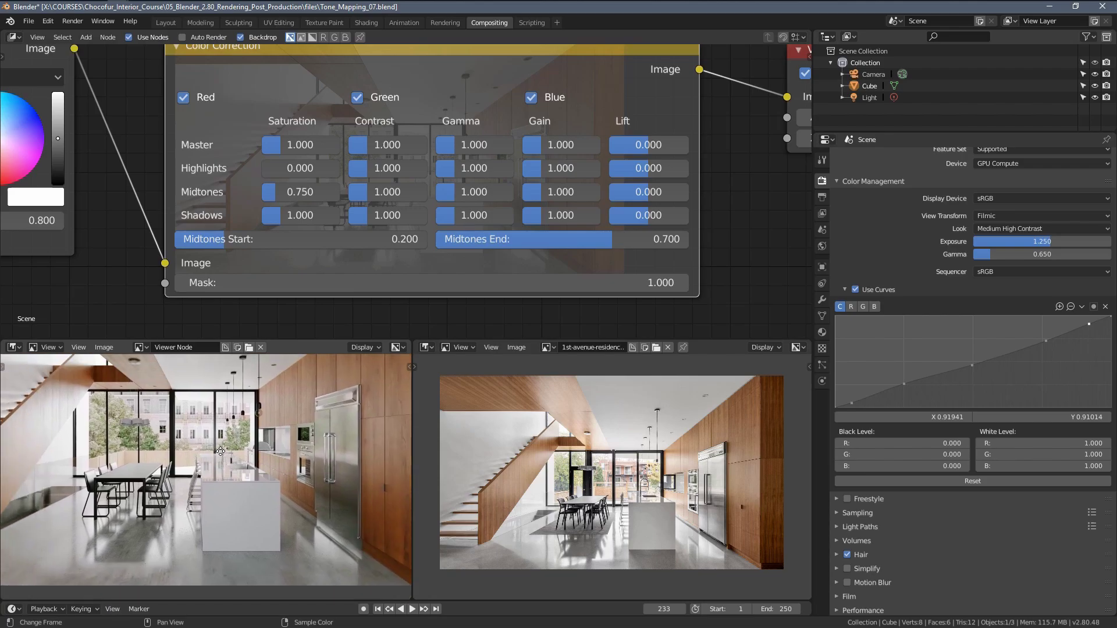
# Try a Shadows saturation of 0.5 in the Color Correction node and check the wood in the render.
pyautogui.click(301, 214)
pyautogui.write('.5')
pyautogui.press('Return')
pyautogui.moveTo(307, 442); pyautogui.dragTo(272, 453, button='middle')
pyautogui.scroll(-1, 244, 425)
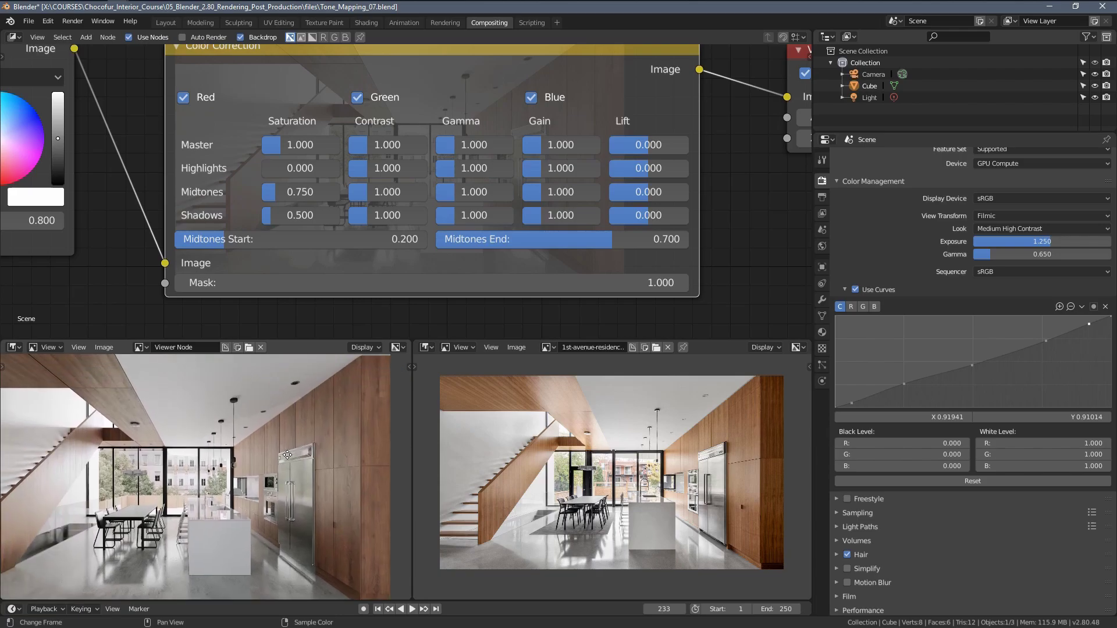
# Set the Color Correction node's Shadows saturation to 0.85 and compare the render with the reference photo at a similar size.
pyautogui.click(301, 220)
pyautogui.write('.85')
pyautogui.press('Return')
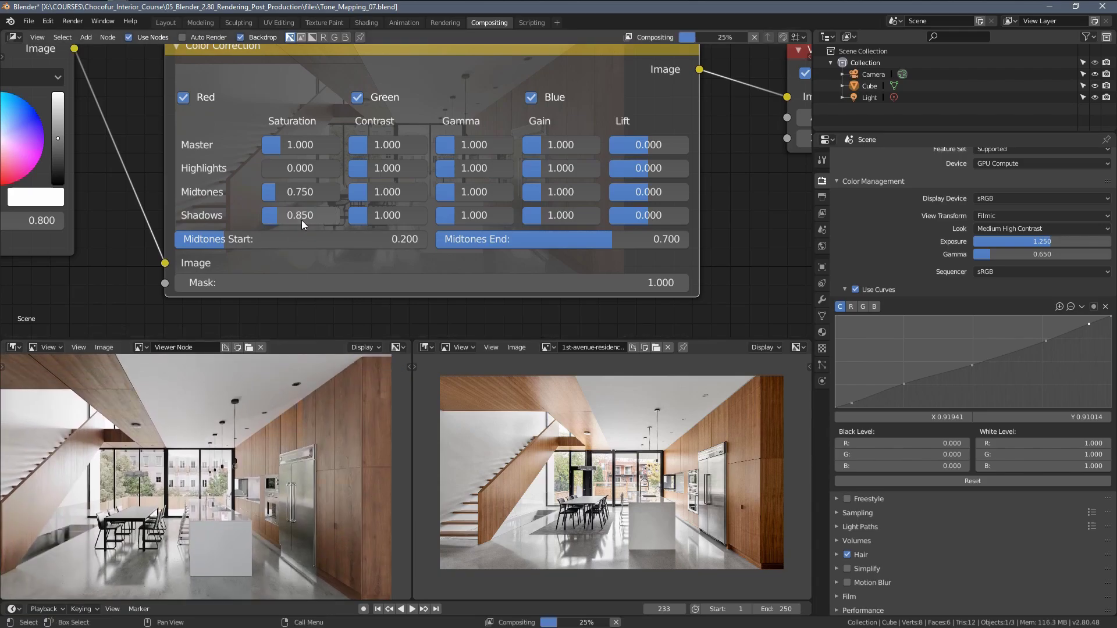
pyautogui.moveTo(266, 434); pyautogui.dragTo(297, 415, button='middle')
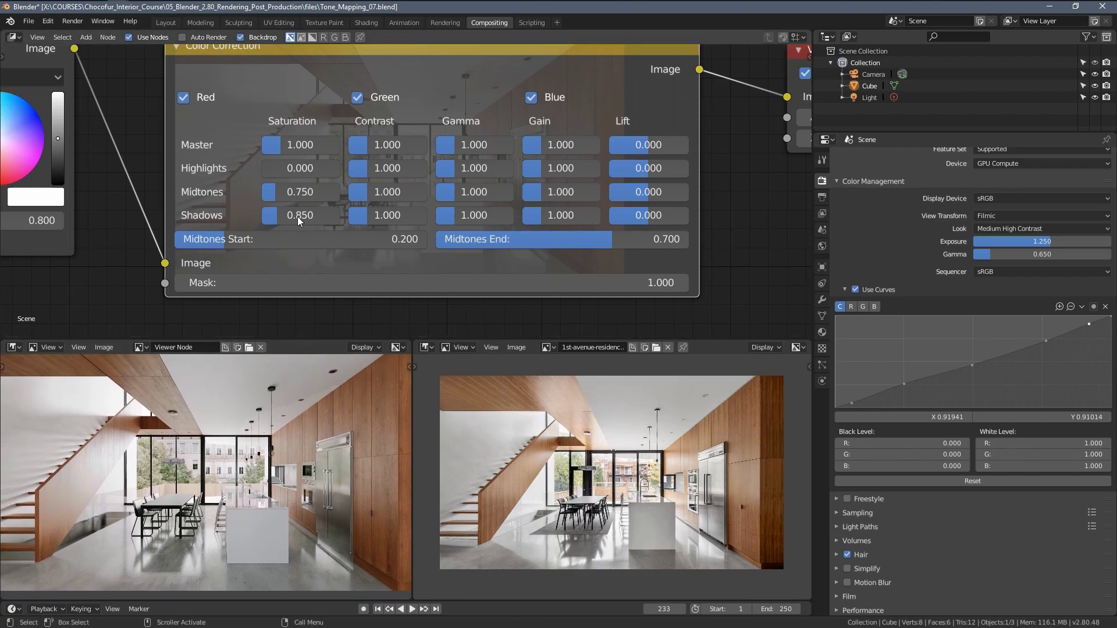
pyautogui.scroll(-1, 304, 463)
pyautogui.moveTo(304, 464); pyautogui.dragTo(283, 460, button='middle')
pyautogui.scroll(1, 289, 473)
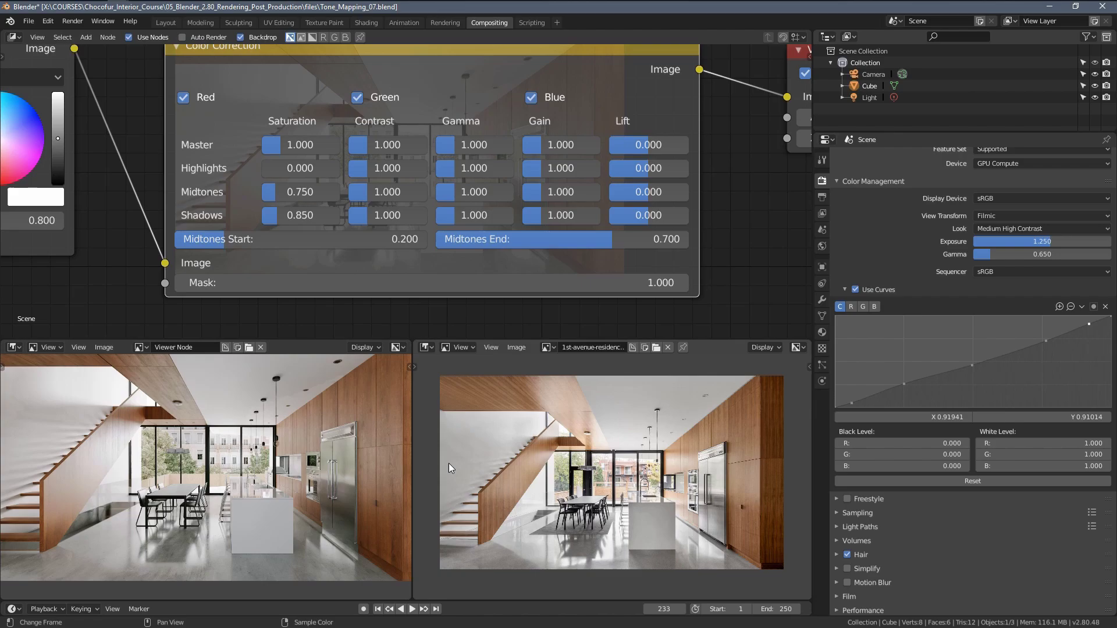
pyautogui.scroll(2, 522, 464)
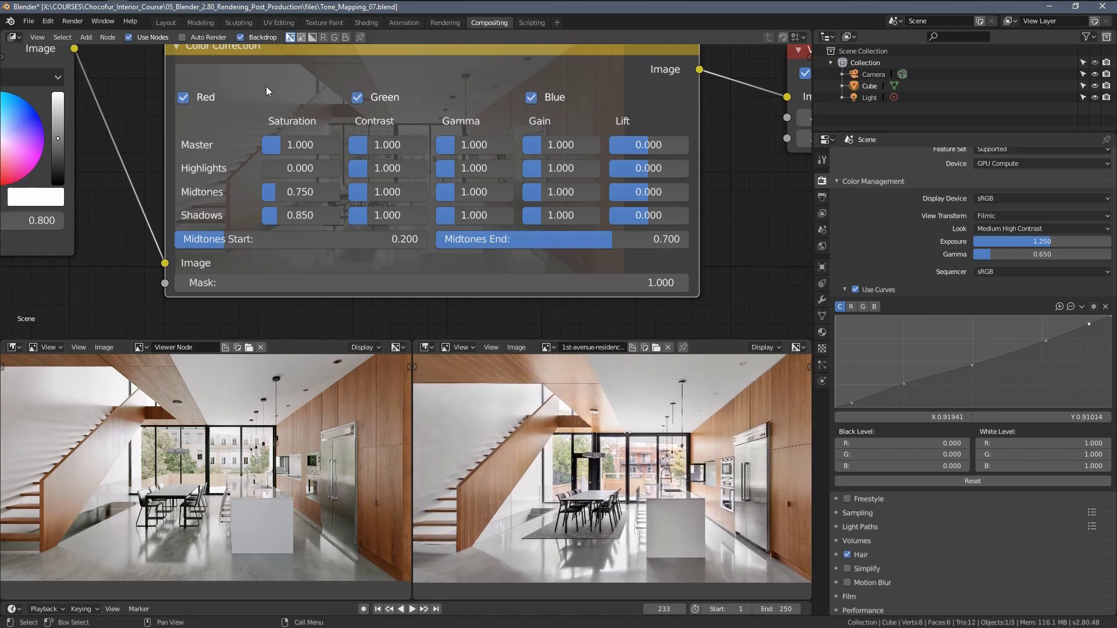
# Set the Color Correction node's Master contrast to 1.2 and inspect the kitchen island and appliances in the render.
pyautogui.moveTo(267, 86); pyautogui.dragTo(268, 109, button='middle')
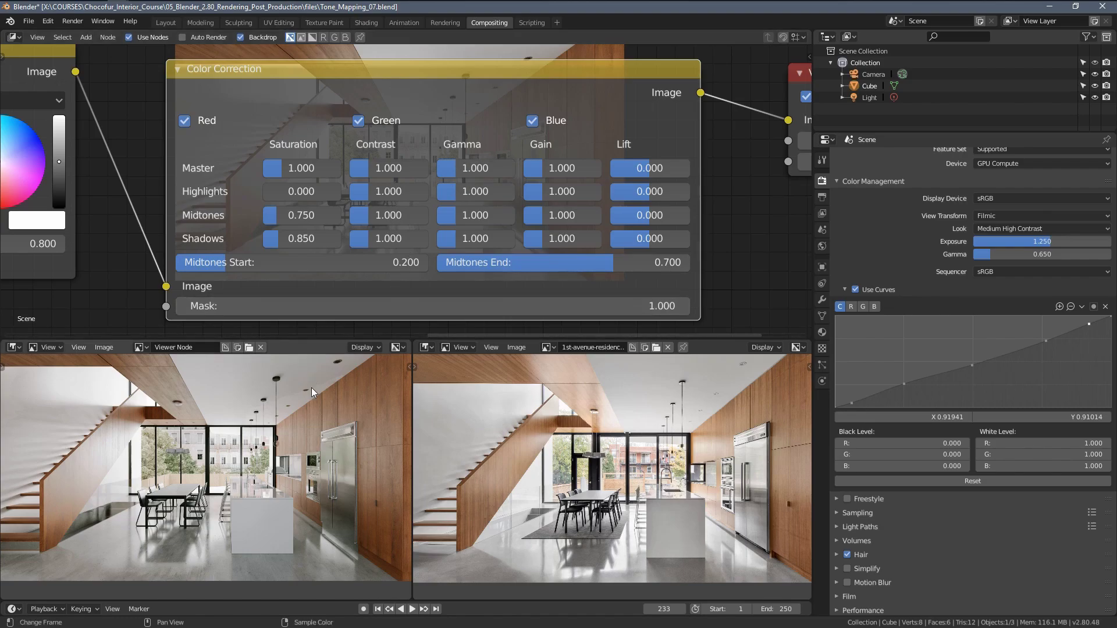
pyautogui.scroll(3, 289, 436)
pyautogui.scroll(2, 289, 435)
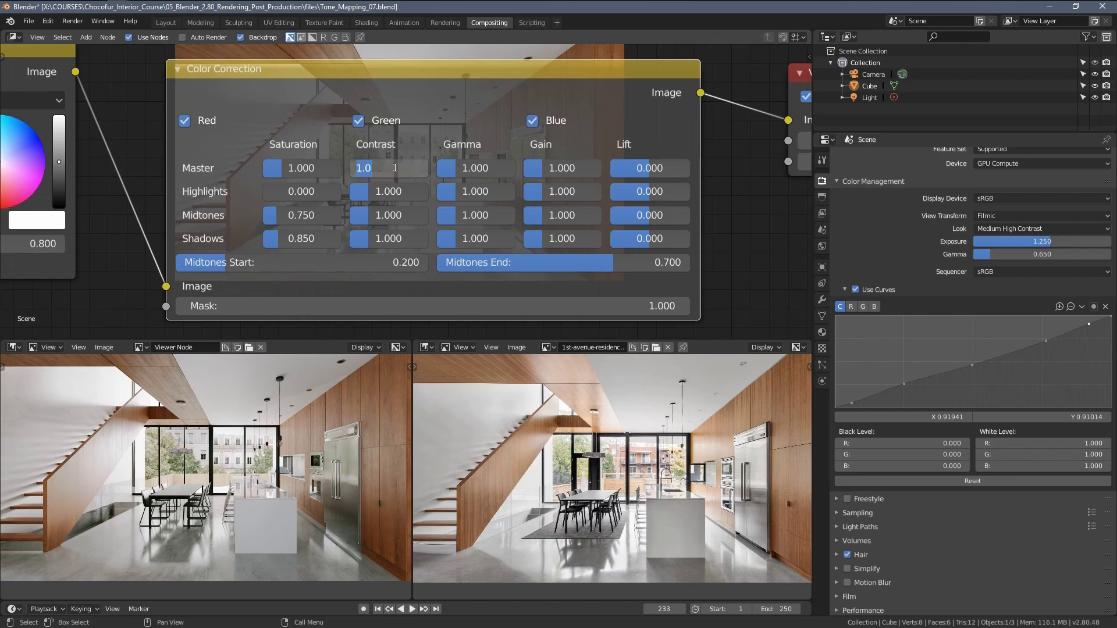
pyautogui.press('Return')
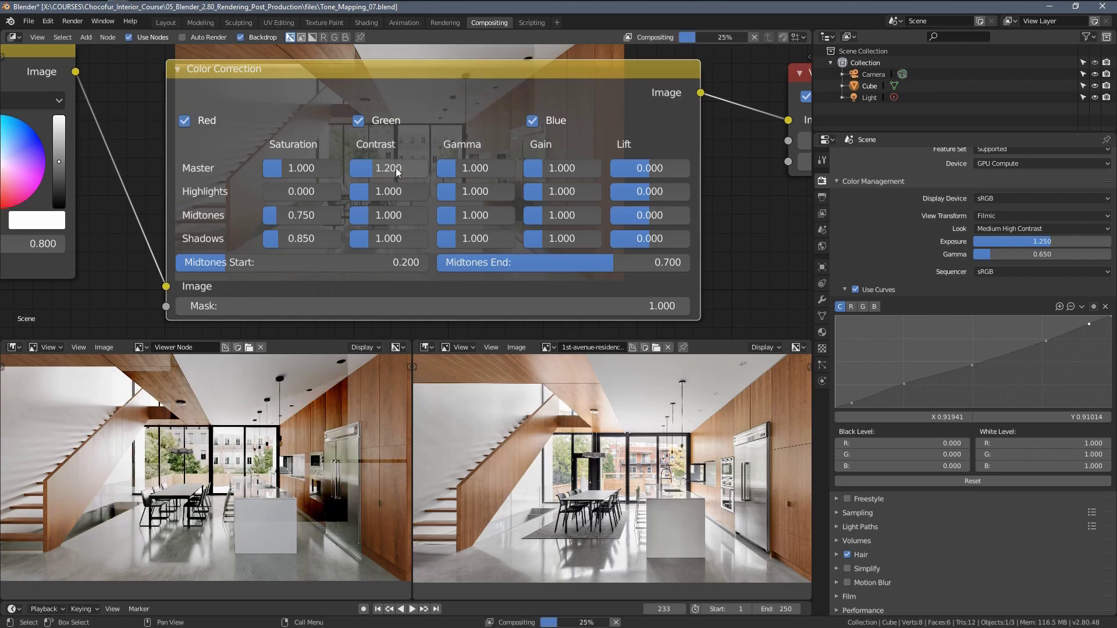
pyautogui.scroll(3, 227, 489)
pyautogui.moveTo(225, 484); pyautogui.dragTo(24, 471, button='middle')
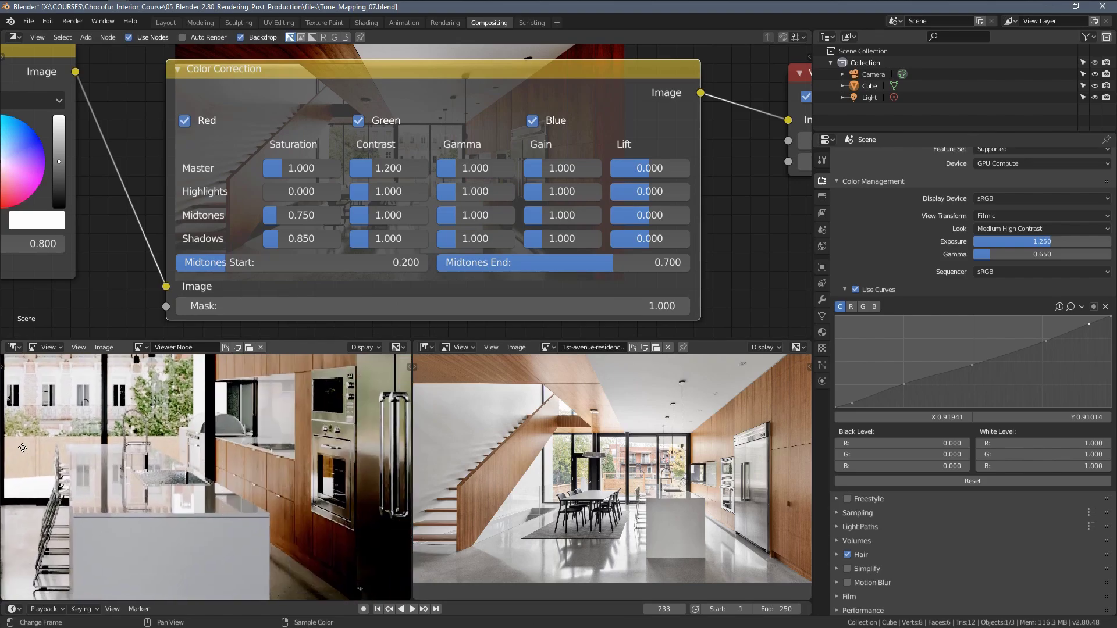
# Set the Color Correction node's Master contrast to 1 and check the whole room in the render.
pyautogui.scroll(-1, 27, 471)
pyautogui.moveTo(271, 489)
pyautogui.mouseDown(button='middle')
pyautogui.moveTo(148, 468)
pyautogui.moveTo(290, 491)
pyautogui.mouseUp(button='middle')
pyautogui.scroll(-3, 213, 469)
pyautogui.moveTo(198, 449); pyautogui.dragTo(227, 497, button='middle')
pyautogui.scroll(2, 147, 428)
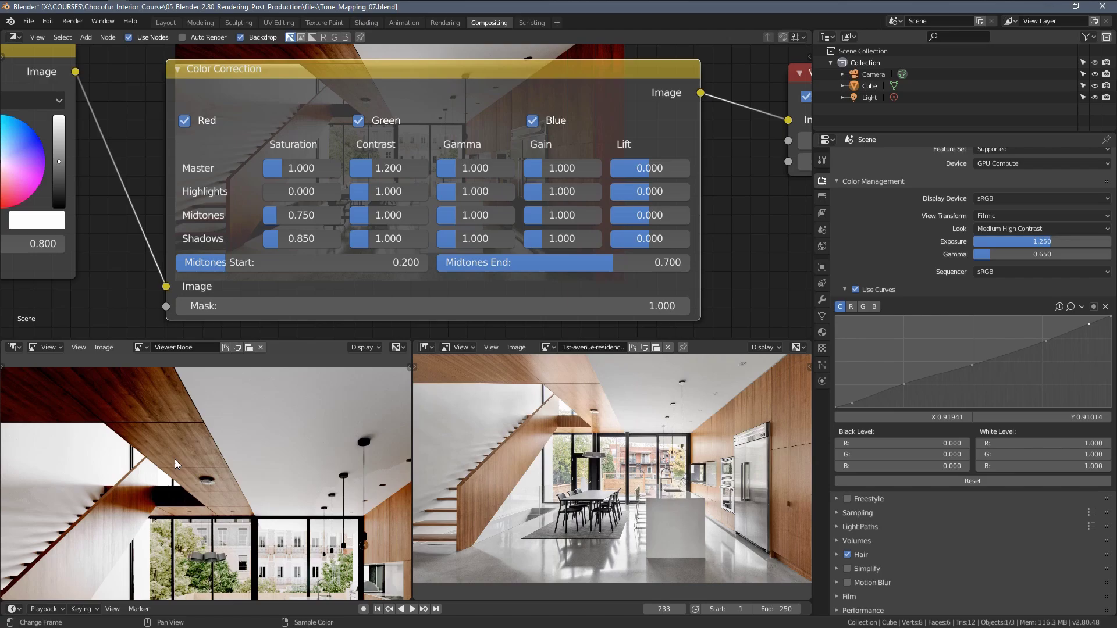
pyautogui.scroll(-2, 174, 459)
pyautogui.click(389, 168)
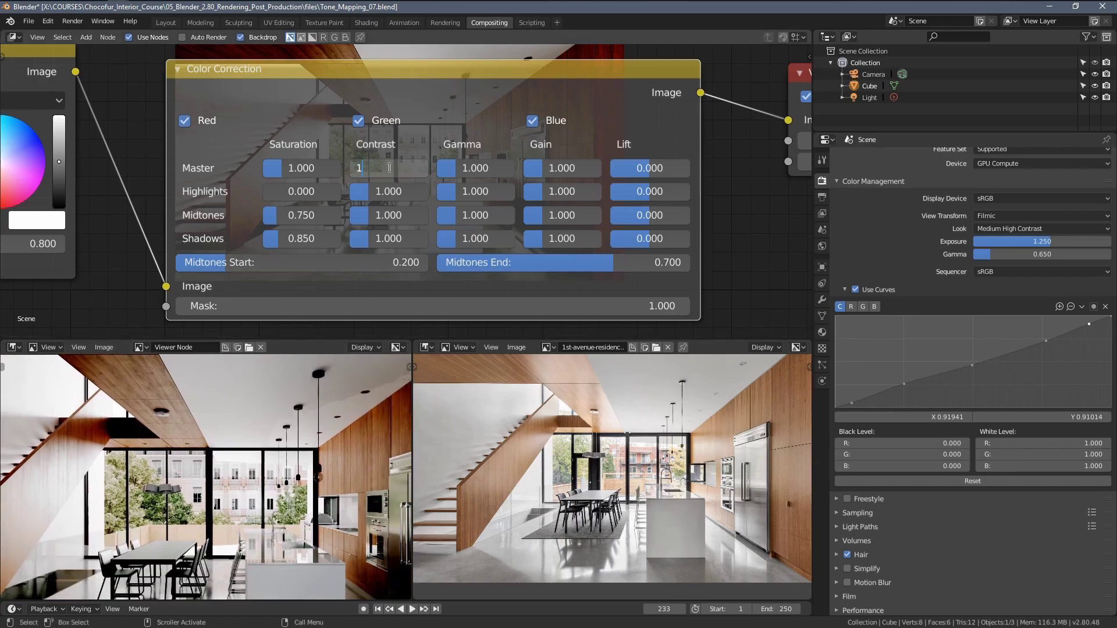
pyautogui.write('1')
pyautogui.press('Return')
pyautogui.keyDown('ctrl'); pyautogui.hscroll(5, 256, 408); pyautogui.keyUp('ctrl')
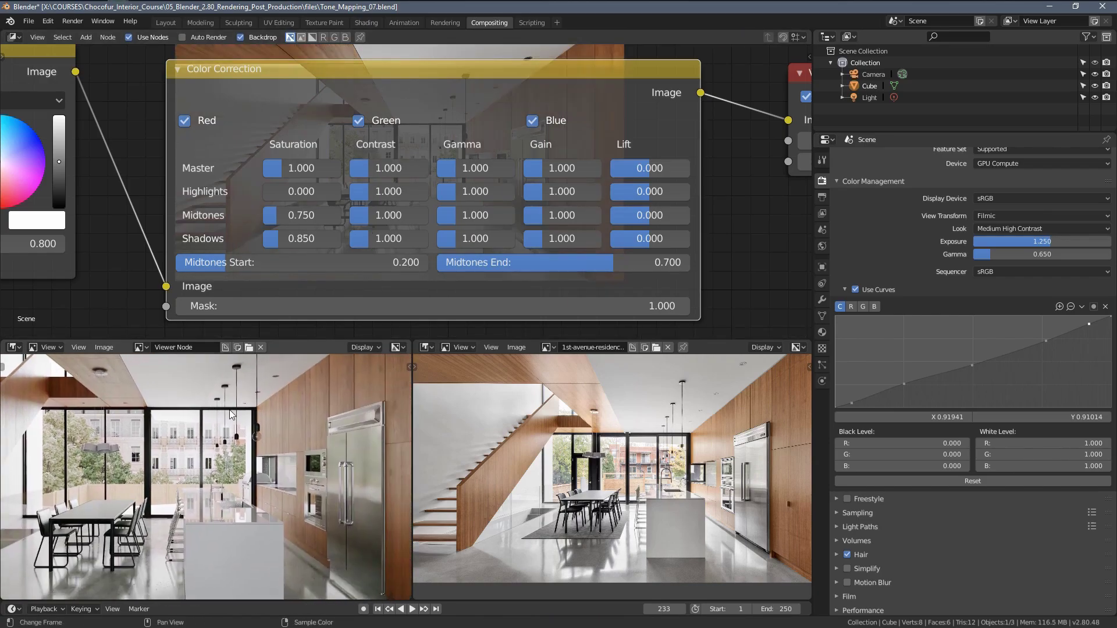
pyautogui.scroll(-1, 230, 415)
pyautogui.moveTo(245, 445); pyautogui.dragTo(245, 414, button='middle')
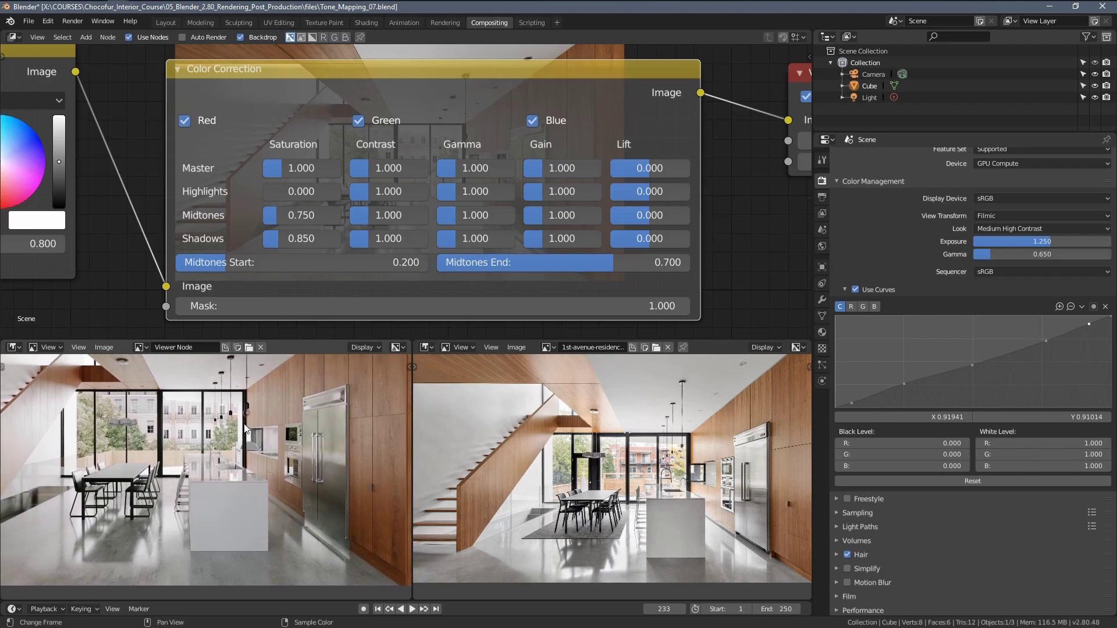
# Try Master gamma values of 0.5 and 0.9 in the Color Correction node.
pyautogui.click(475, 170)
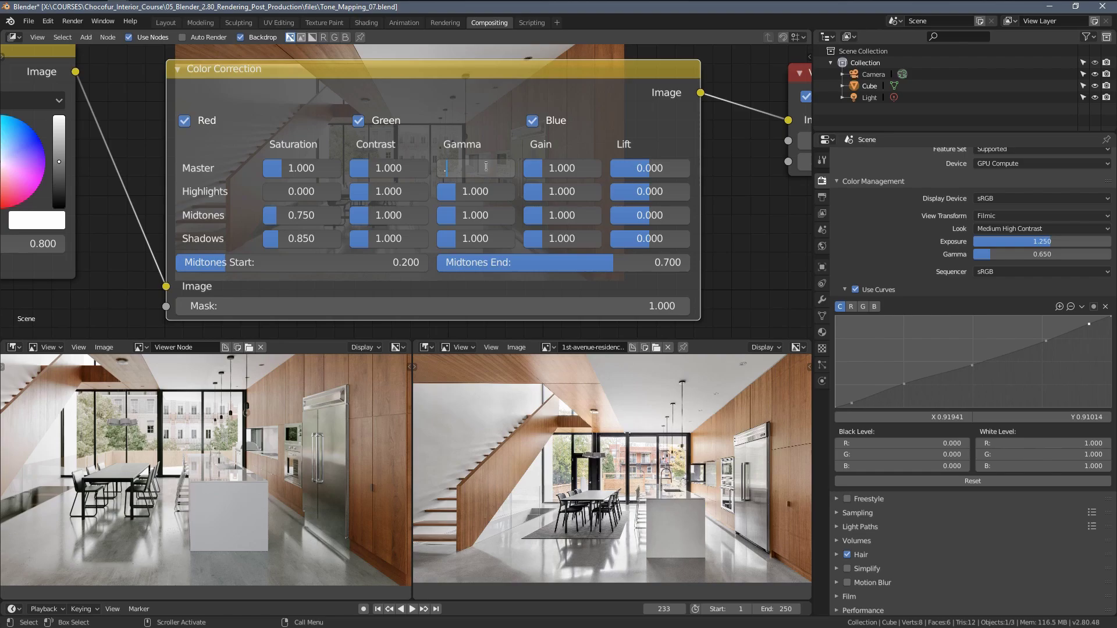
pyautogui.write('.5')
pyautogui.press('Return')
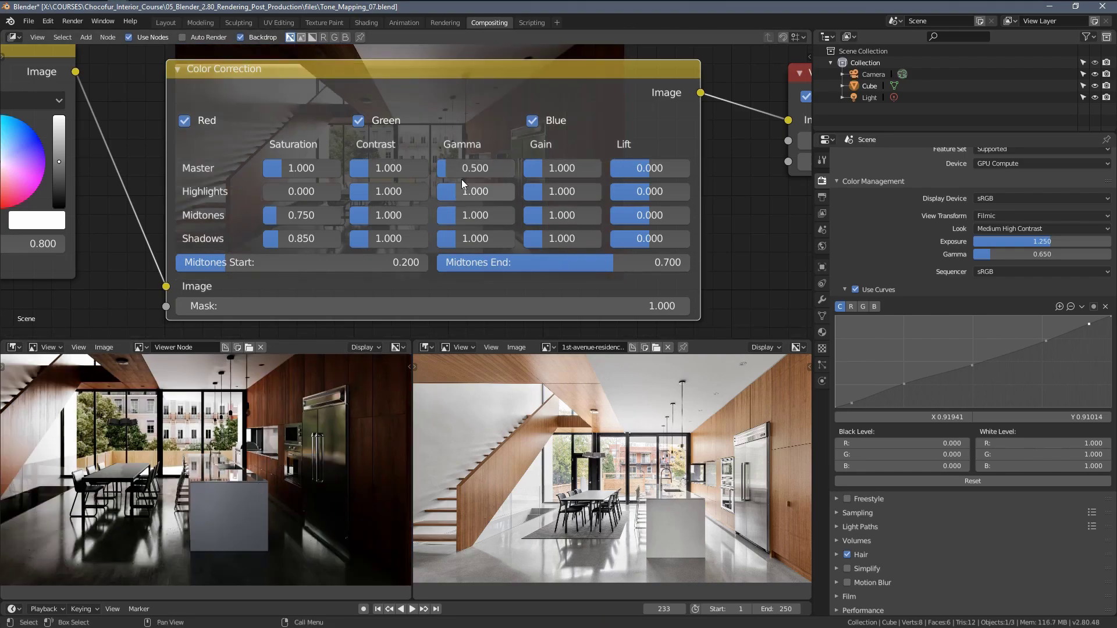
pyautogui.write('0.9')
pyautogui.press('Return')
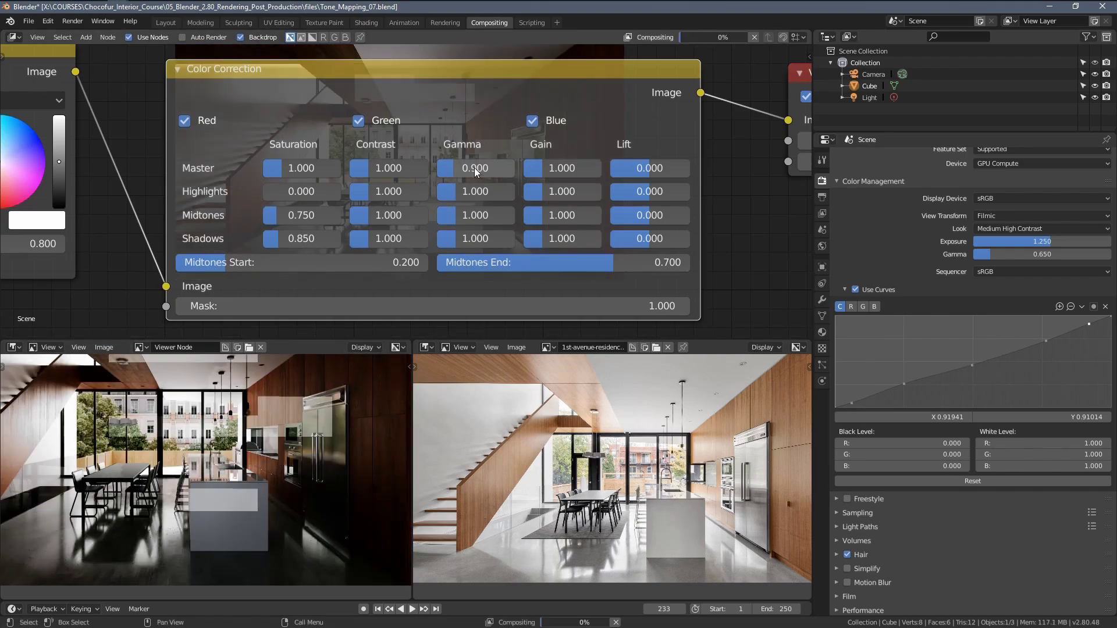
# Set the Color Correction node's Master gamma to 0.95 and compare the full render with the reference photo.
pyautogui.click(474, 166)
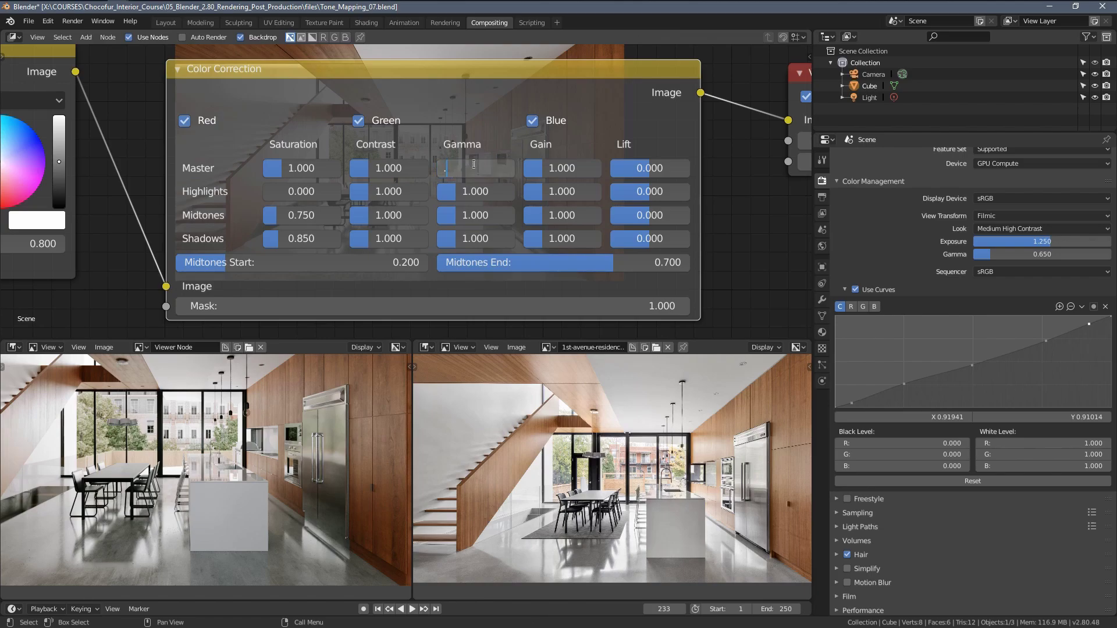
pyautogui.write('.95')
pyautogui.press('Return')
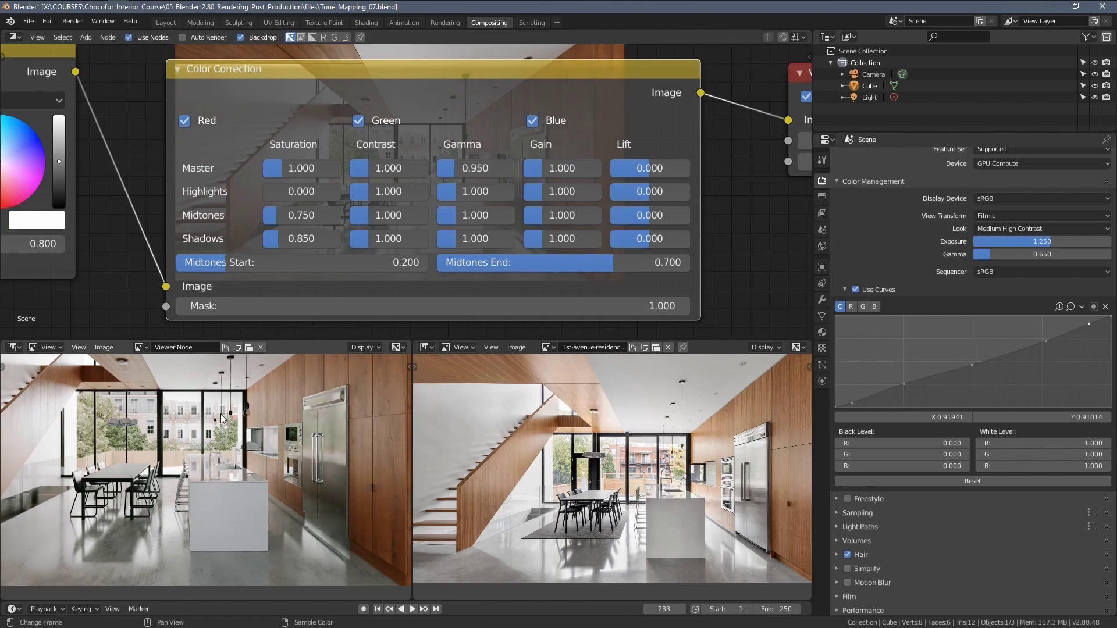
pyautogui.moveTo(259, 469)
pyautogui.mouseDown(button='middle')
pyautogui.moveTo(247, 428)
pyautogui.moveTo(267, 466)
pyautogui.mouseUp(button='middle')
pyautogui.scroll(-2, 251, 463)
pyautogui.scroll(1, 253, 466)
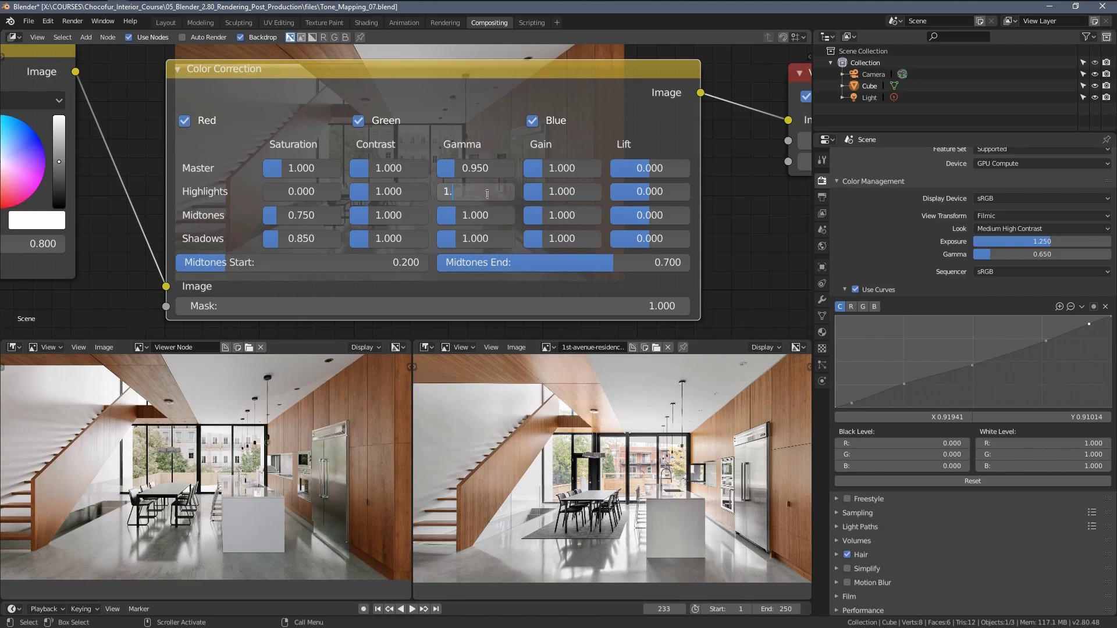
# Try Highlights gamma values of 1.25 and 2 in the Color Correction node and restore the setting to 1.
pyautogui.press('Return')
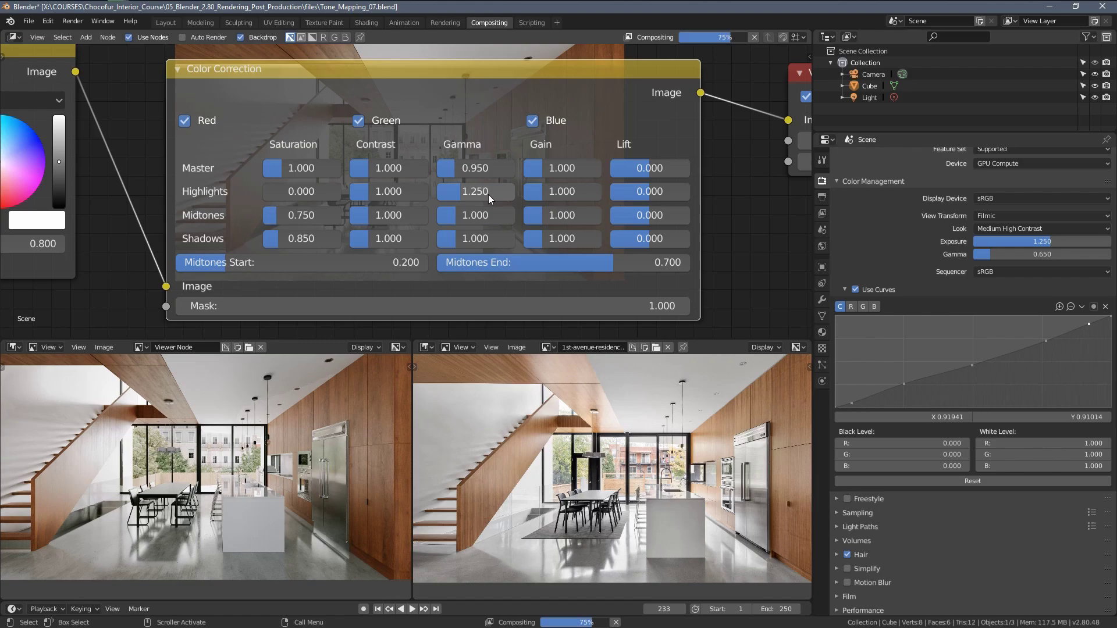
pyautogui.doubleClick(487, 194)
pyautogui.write('2')
pyautogui.press('Return')
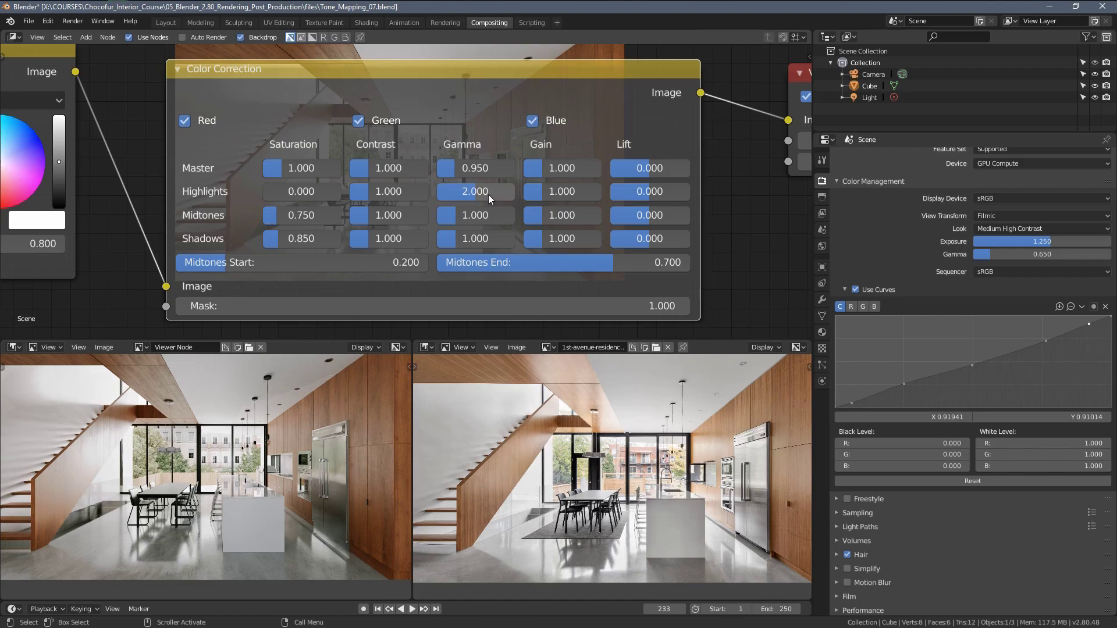
pyautogui.doubleClick(471, 194)
pyautogui.write('1')
pyautogui.press('Return')
# Try Midtones gamma values of 1.5 and 1.2 in the Color Correction node and check the render.
pyautogui.doubleClick(473, 210)
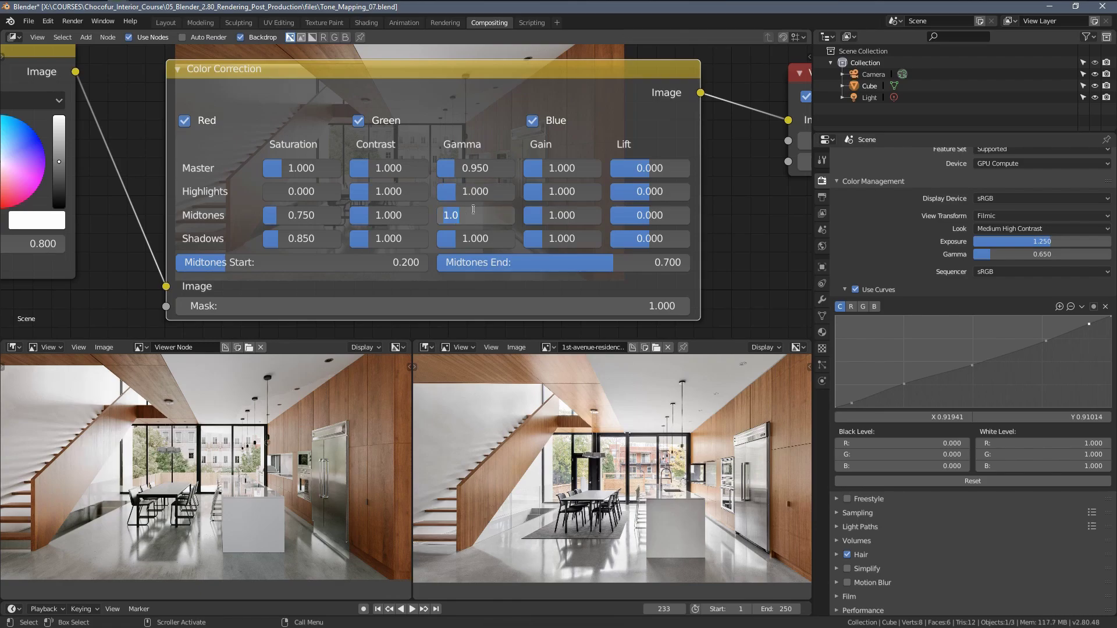
pyautogui.write('1.5')
pyautogui.press('Return')
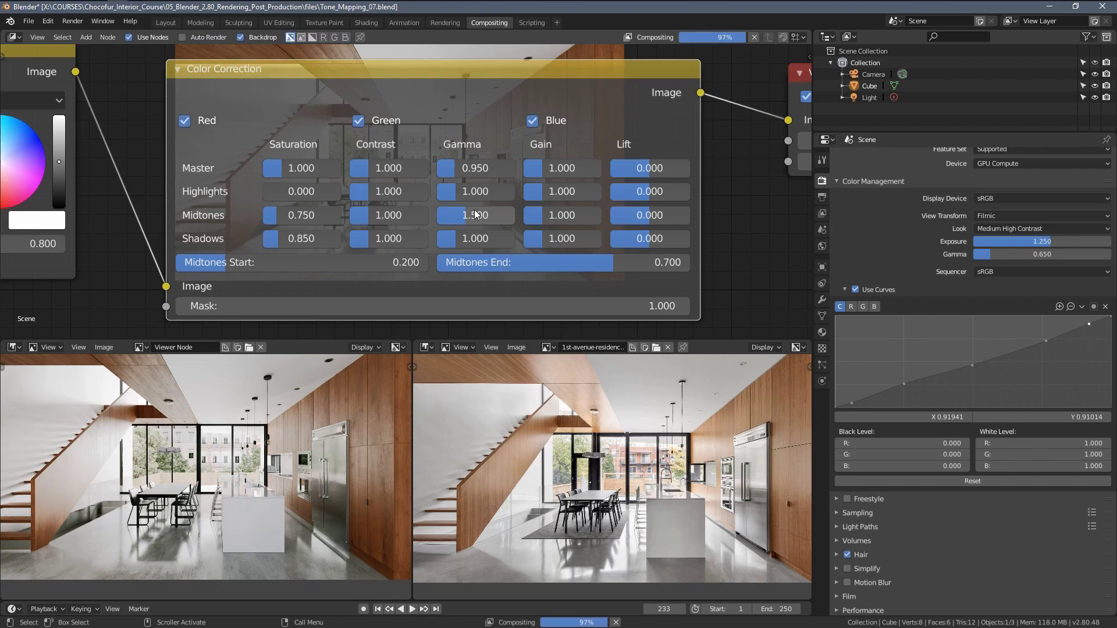
pyautogui.doubleClick(473, 210)
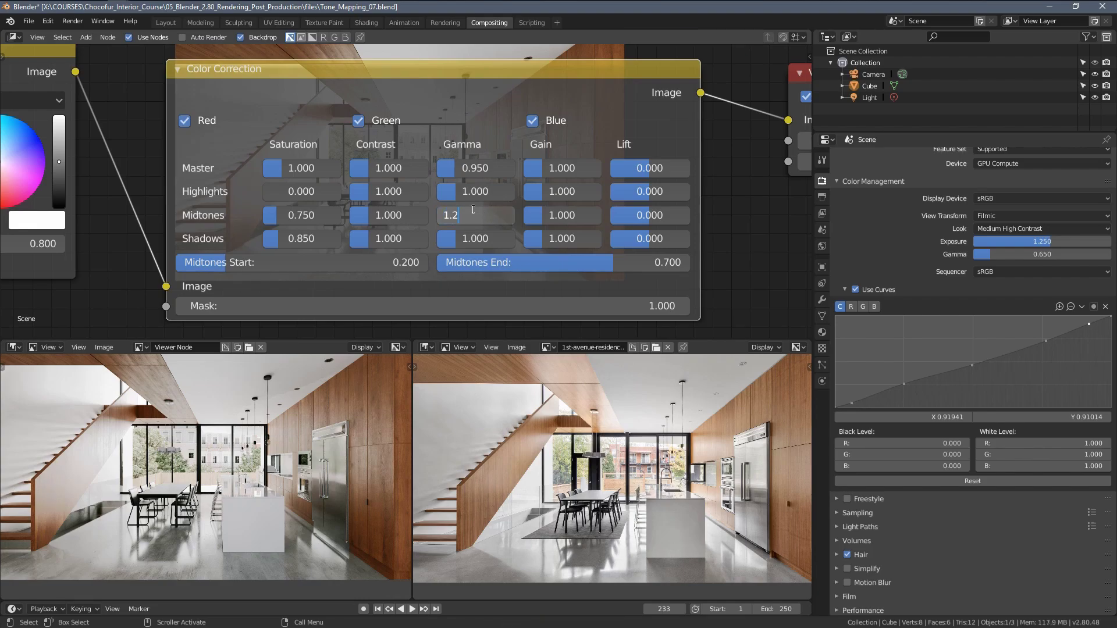
pyautogui.press('Return')
pyautogui.moveTo(244, 415); pyautogui.dragTo(249, 418, button='middle')
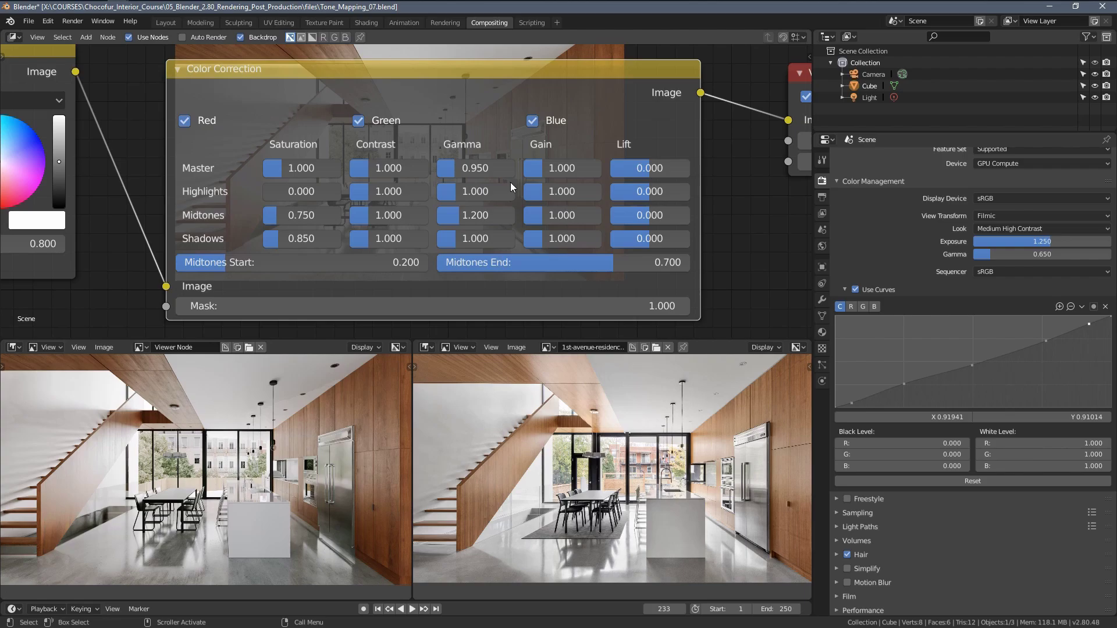
# Set the Color Correction node's Midtones gamma to 1.1 and compare the render with the reference photo at matching framing.
pyautogui.click(487, 211)
pyautogui.write('1.1')
pyautogui.press('Return')
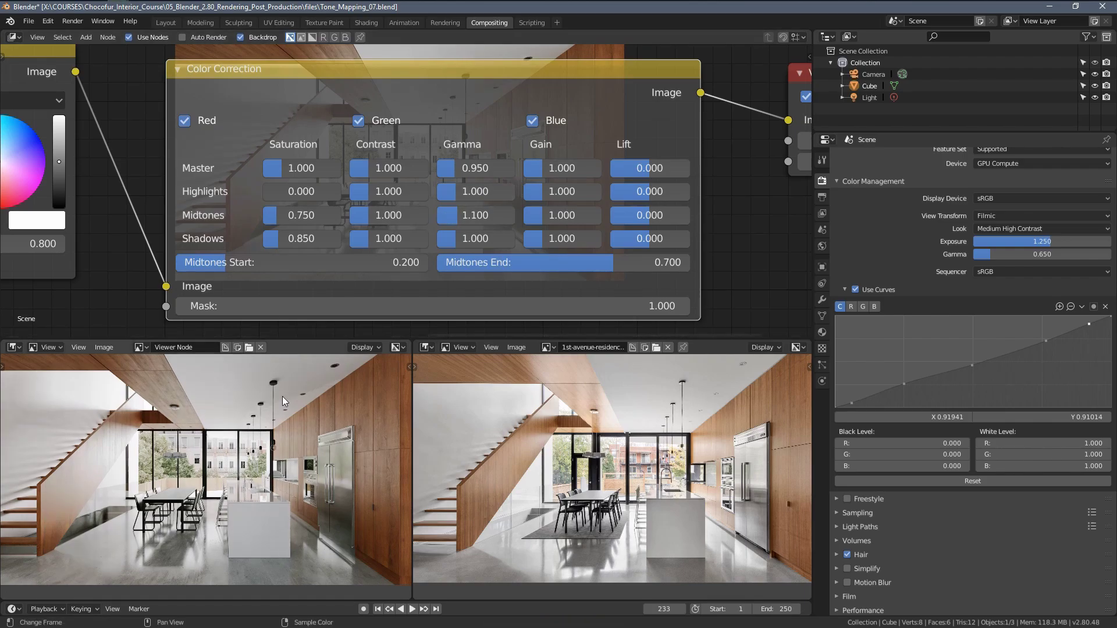
pyautogui.scroll(-2, 281, 401)
pyautogui.scroll(2, 282, 405)
pyautogui.scroll(-1, 282, 406)
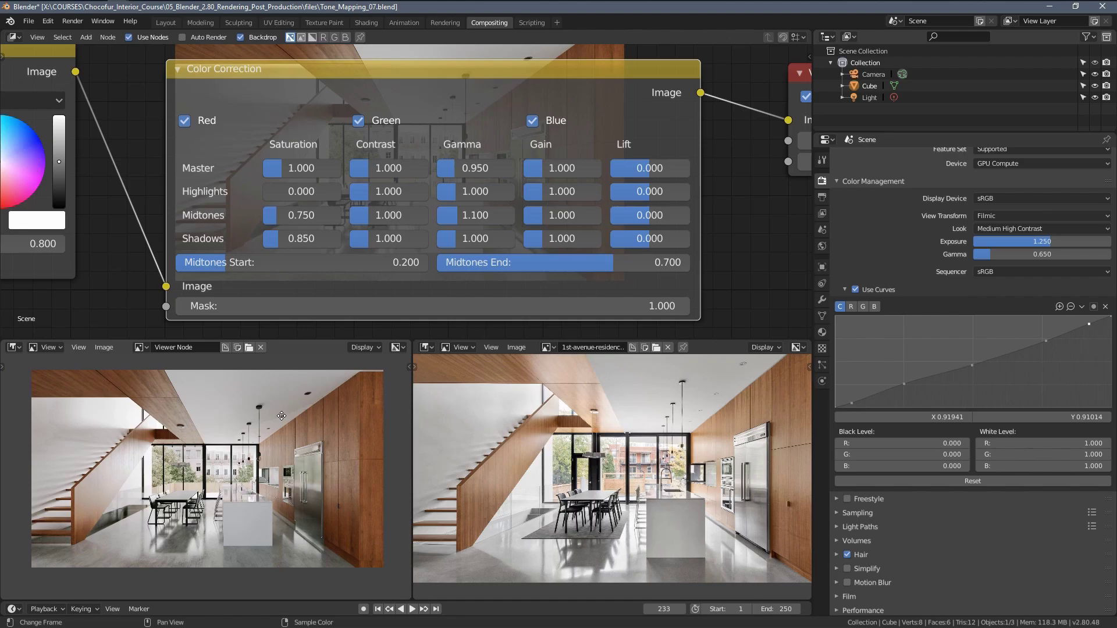
pyautogui.scroll(1, 282, 417)
pyautogui.moveTo(281, 413)
pyautogui.mouseDown(button='middle')
pyautogui.moveTo(259, 412)
pyautogui.moveTo(274, 414)
pyautogui.mouseUp(button='middle')
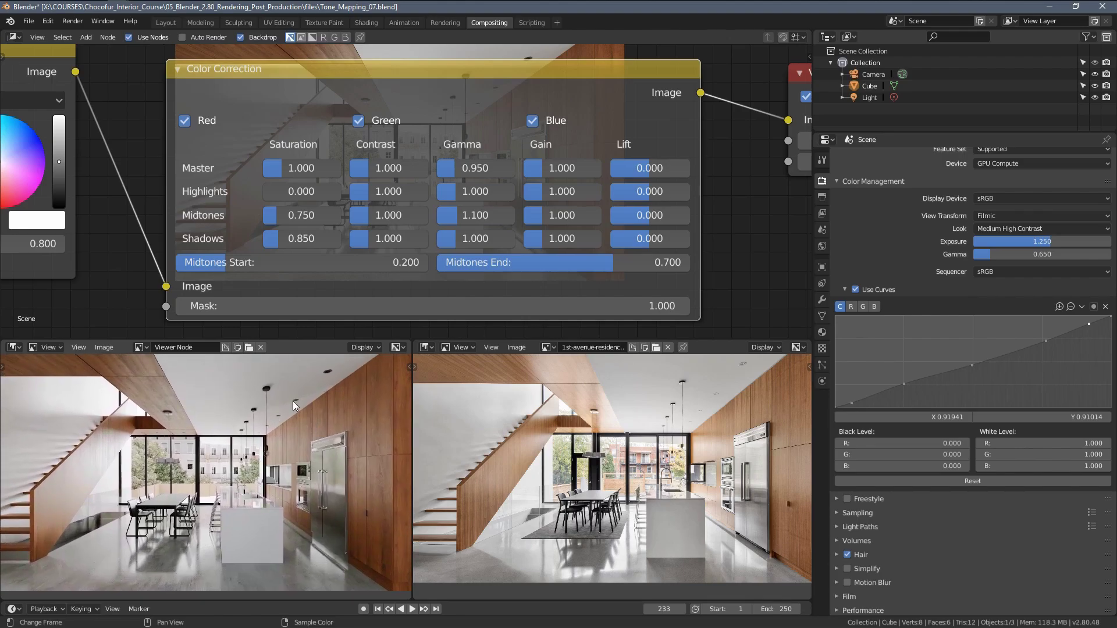
pyautogui.moveTo(444, 442); pyautogui.dragTo(452, 442, button='middle')
pyautogui.moveTo(378, 445); pyautogui.dragTo(345, 443, button='middle')
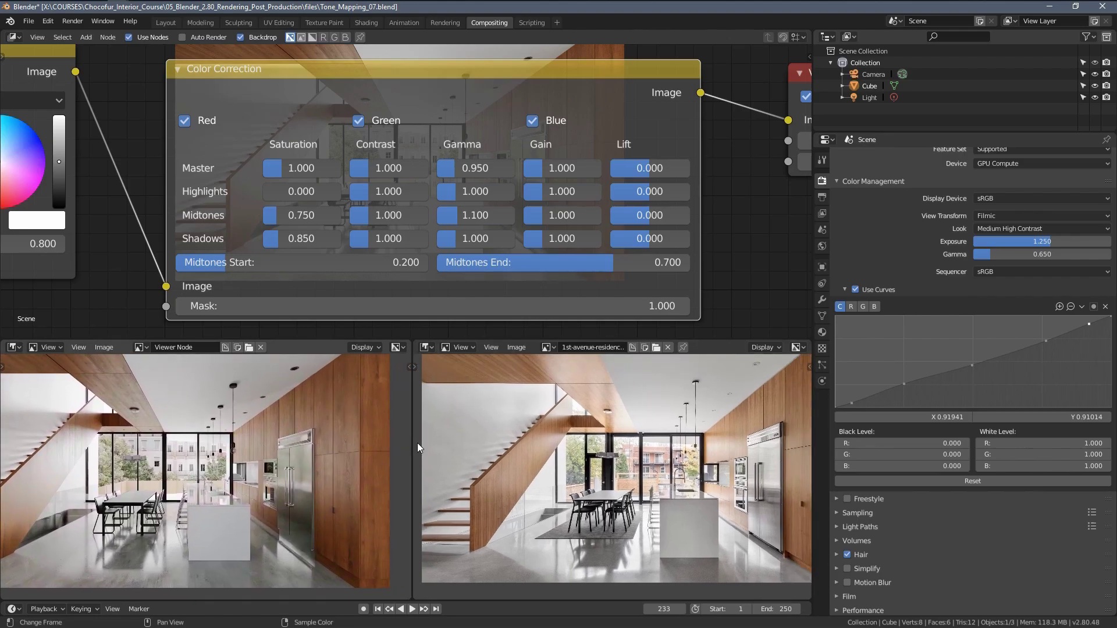
pyautogui.moveTo(477, 451); pyautogui.dragTo(795, 456, button='middle')
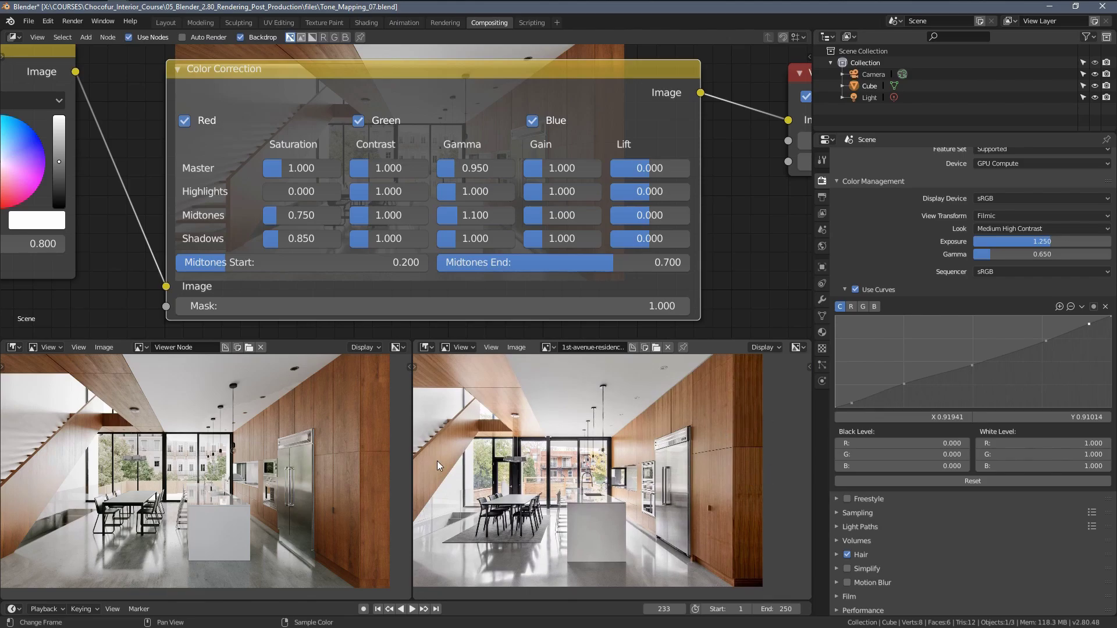
# Move the orange-yellow point of the Hue Correct node's hue curve to X 0.10833, Y 0.49375 and compare the render with the reference.
pyautogui.moveTo(217, 197); pyautogui.dragTo(348, 219, button='middle')
pyautogui.moveTo(283, 169); pyautogui.dragTo(284, 184)
pyautogui.scroll(3, 285, 174)
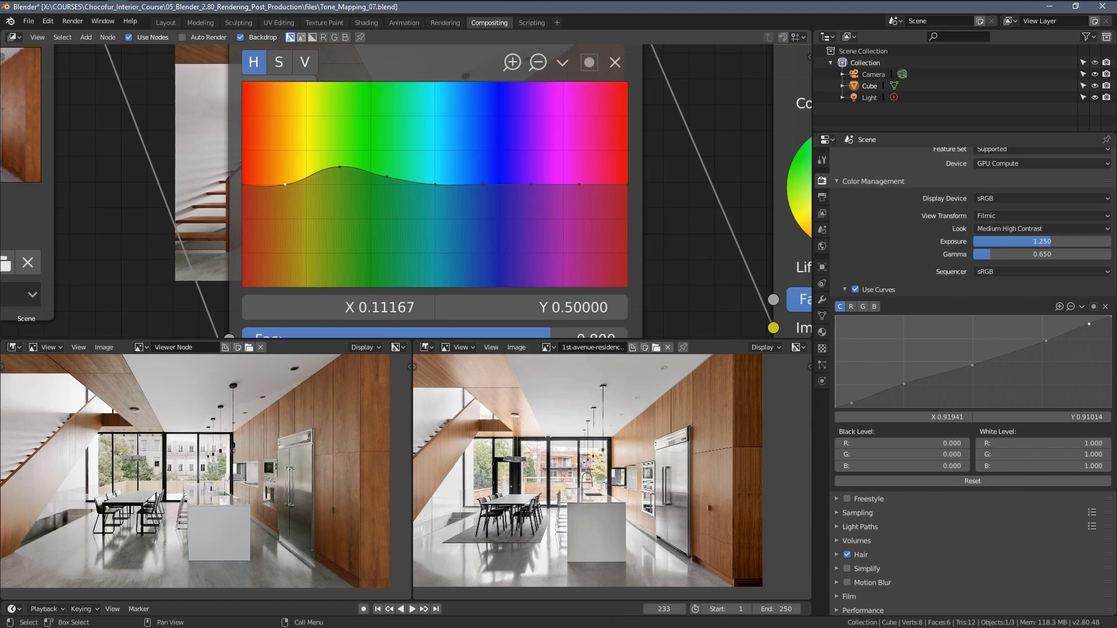
pyautogui.moveTo(285, 184); pyautogui.dragTo(283, 186)
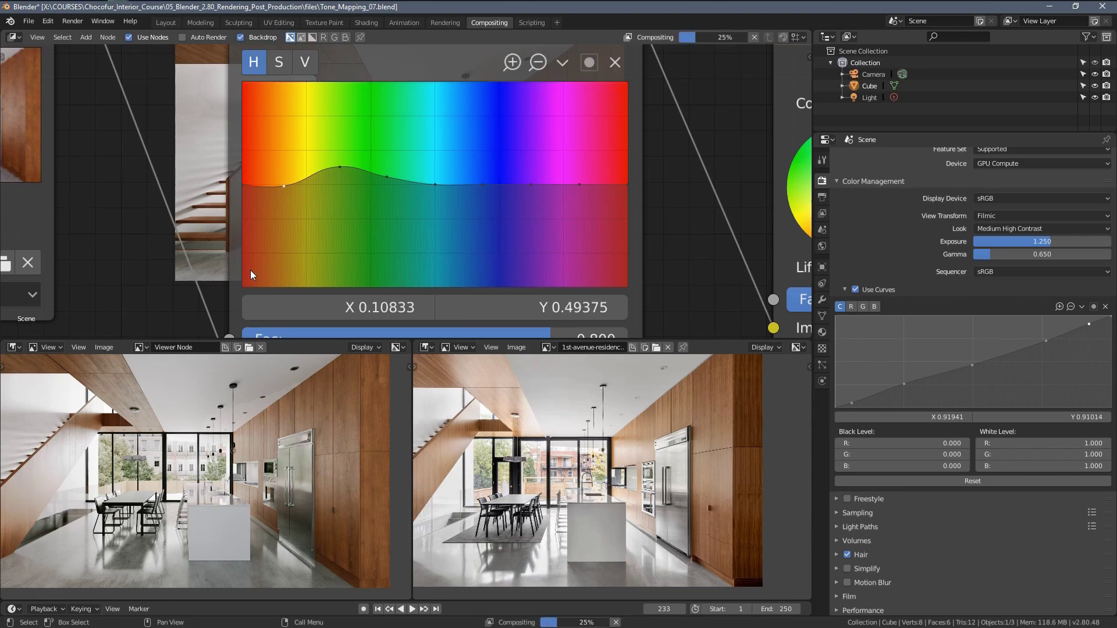
pyautogui.scroll(-2, 233, 402)
pyautogui.scroll(3, 245, 417)
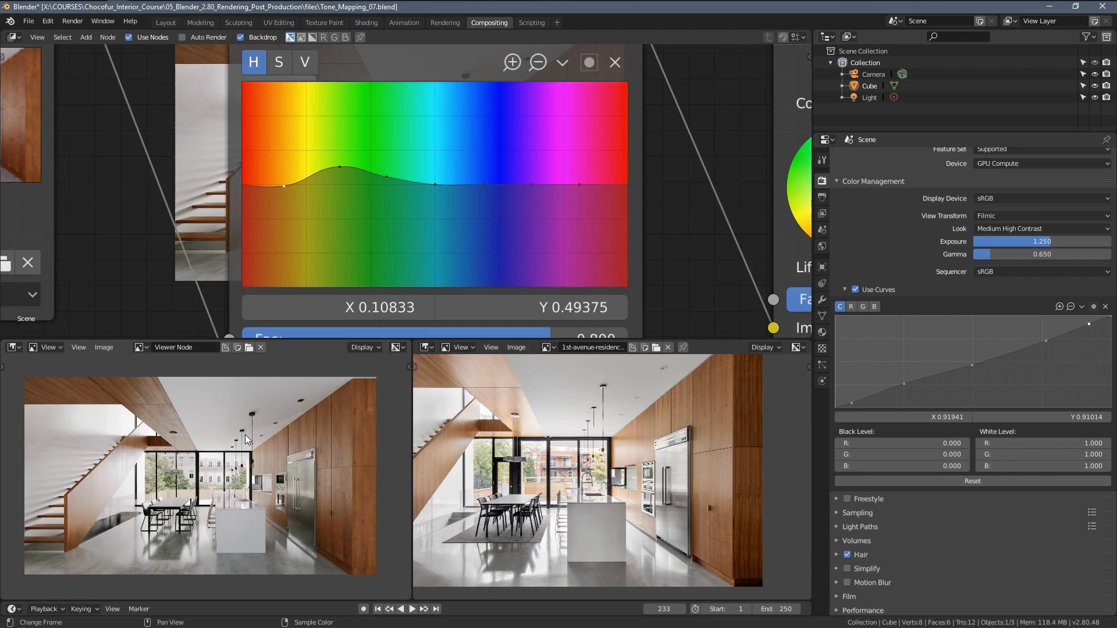
pyautogui.moveTo(506, 448); pyautogui.dragTo(554, 477, button='middle')
pyautogui.scroll(-1, 478, 461)
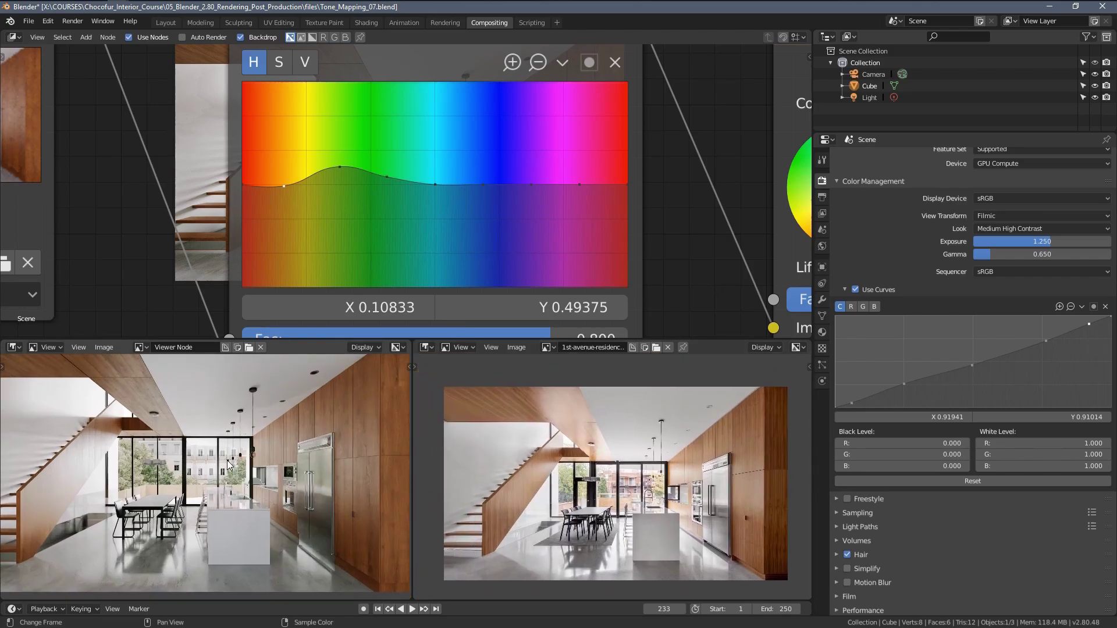
pyautogui.scroll(-2, 293, 461)
pyautogui.moveTo(292, 462); pyautogui.dragTo(330, 465, button='middle')
pyautogui.scroll(1, 330, 464)
# Move the Viewer node farther from the Color Correction node to make room for another node between them.
pyautogui.scroll(-5, 470, 241)
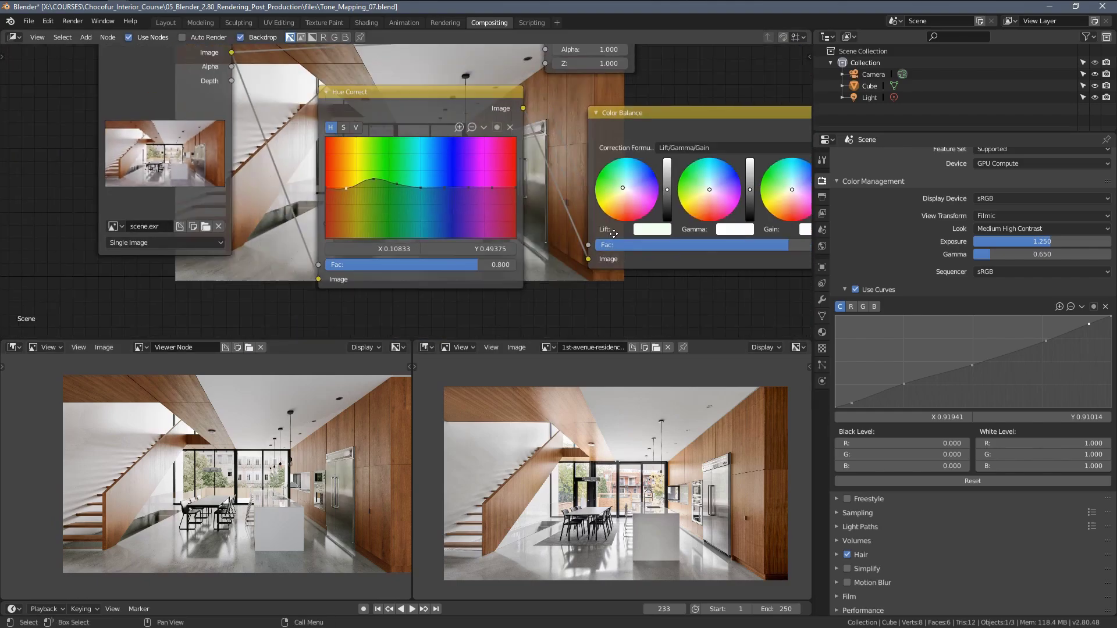
pyautogui.moveTo(628, 241); pyautogui.dragTo(458, 274, button='middle')
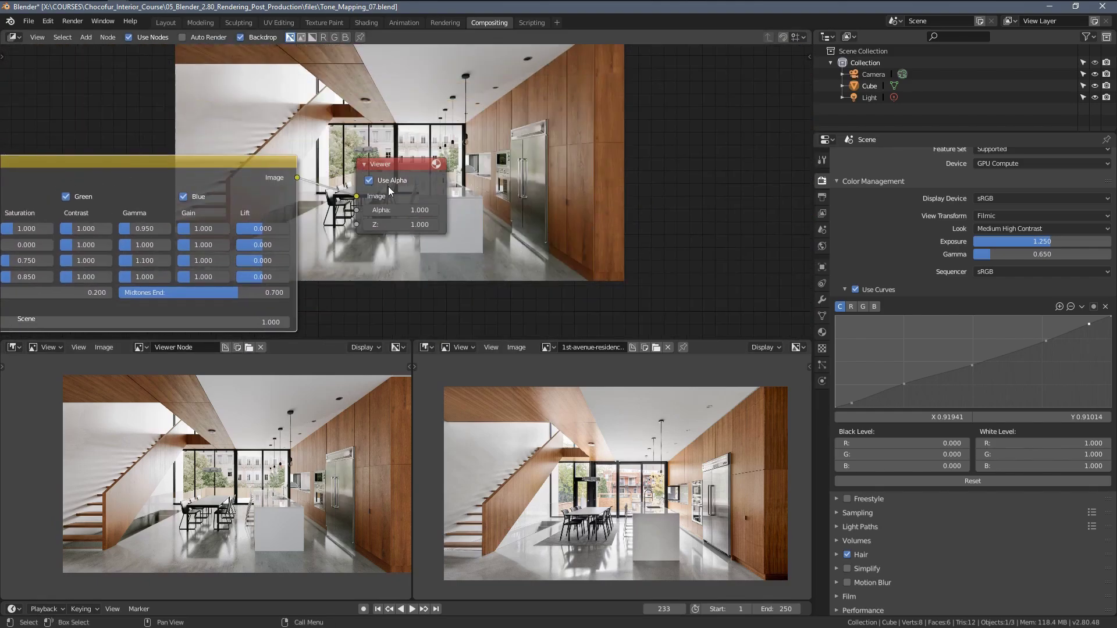
pyautogui.moveTo(388, 169); pyautogui.dragTo(626, 179)
pyautogui.moveTo(465, 163); pyautogui.dragTo(414, 134, button='middle')
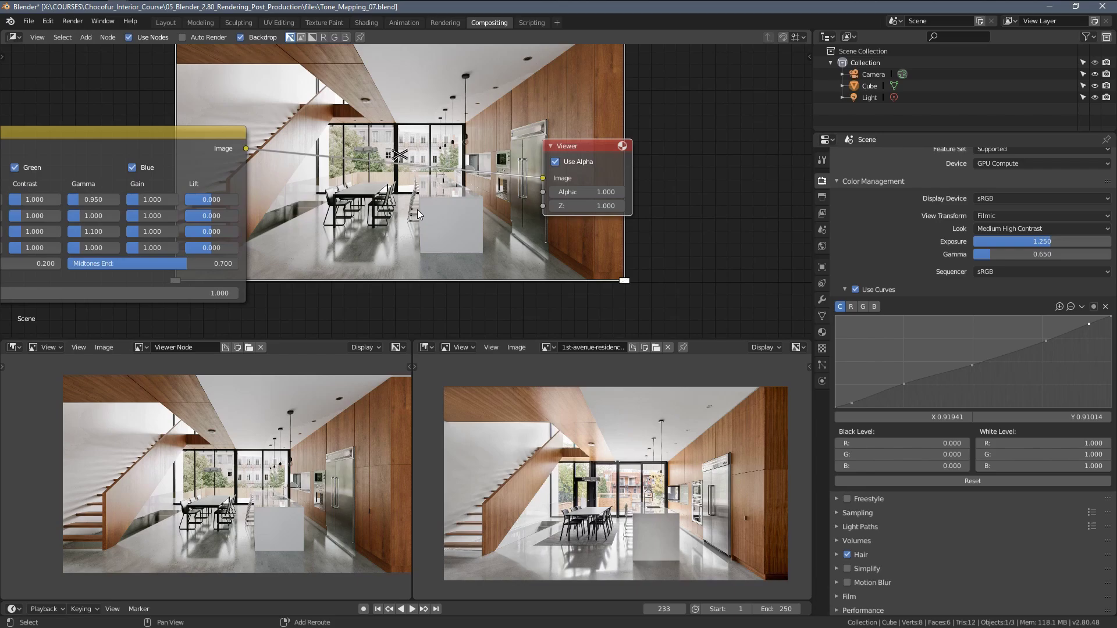
# Add a Filter node and place it below the link between the Color Correction and Viewer nodes.
pyautogui.hotkey('shift', 'a')
pyautogui.moveTo(383, 235)
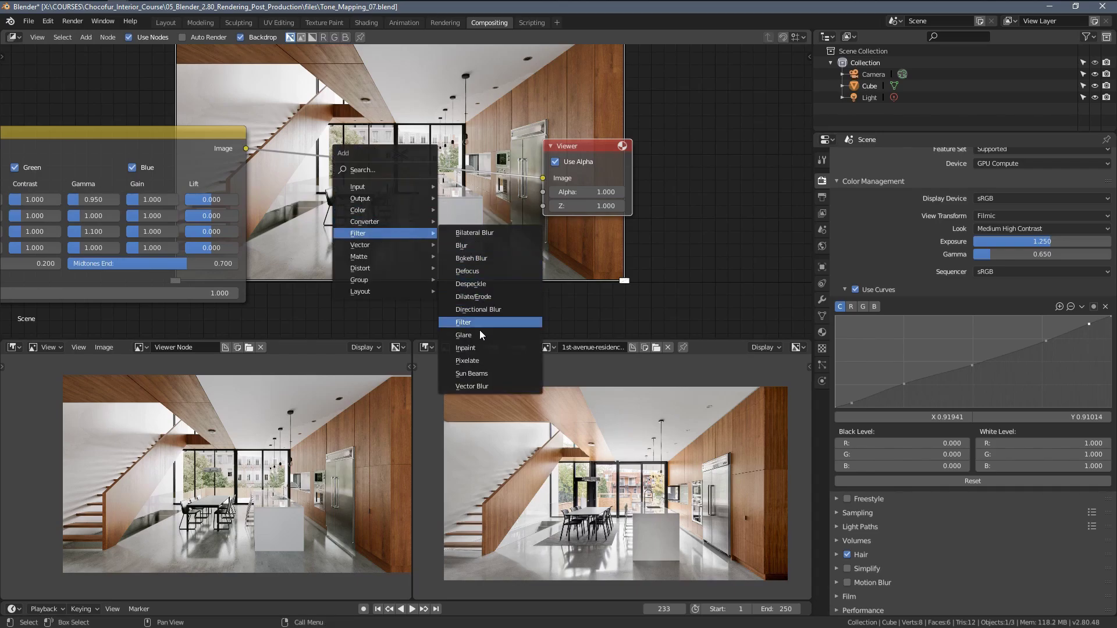
pyautogui.click(463, 322)
pyautogui.click(367, 231)
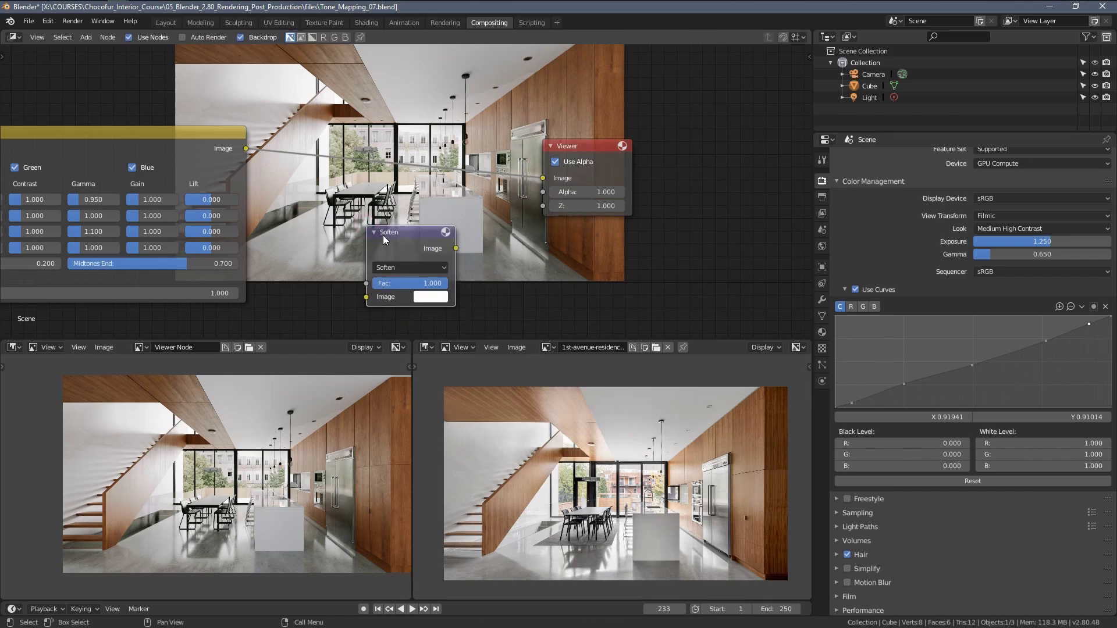
pyautogui.moveTo(401, 242); pyautogui.dragTo(375, 221)
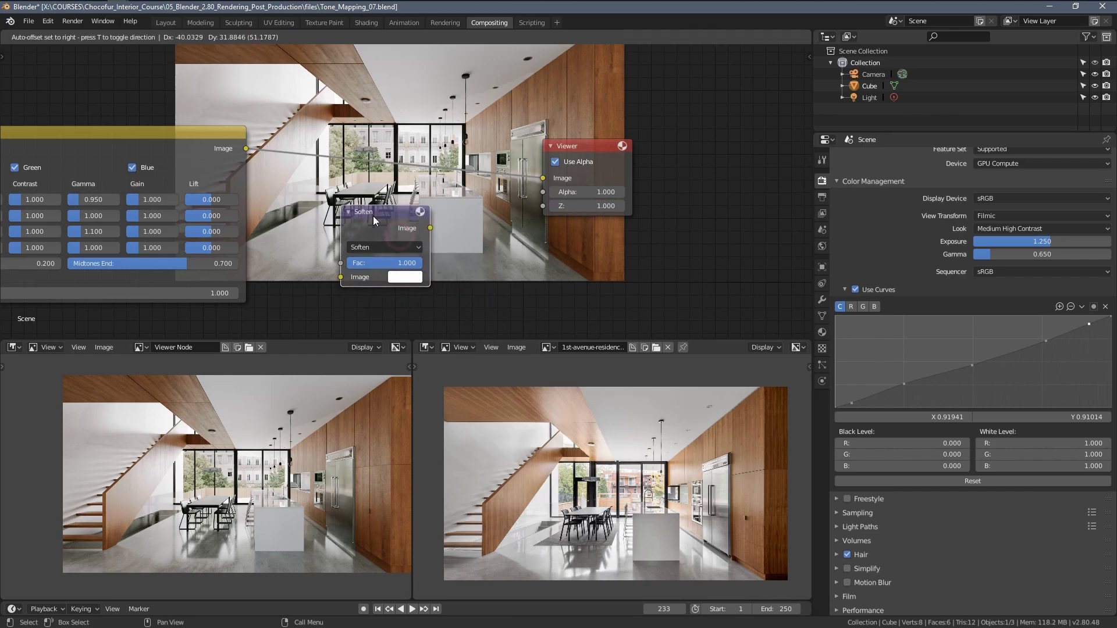
# Set the filter type to Sharpen, insert the node between Color Correction and Viewer, and inspect the kitchen appliances in the render.
pyautogui.click(377, 249)
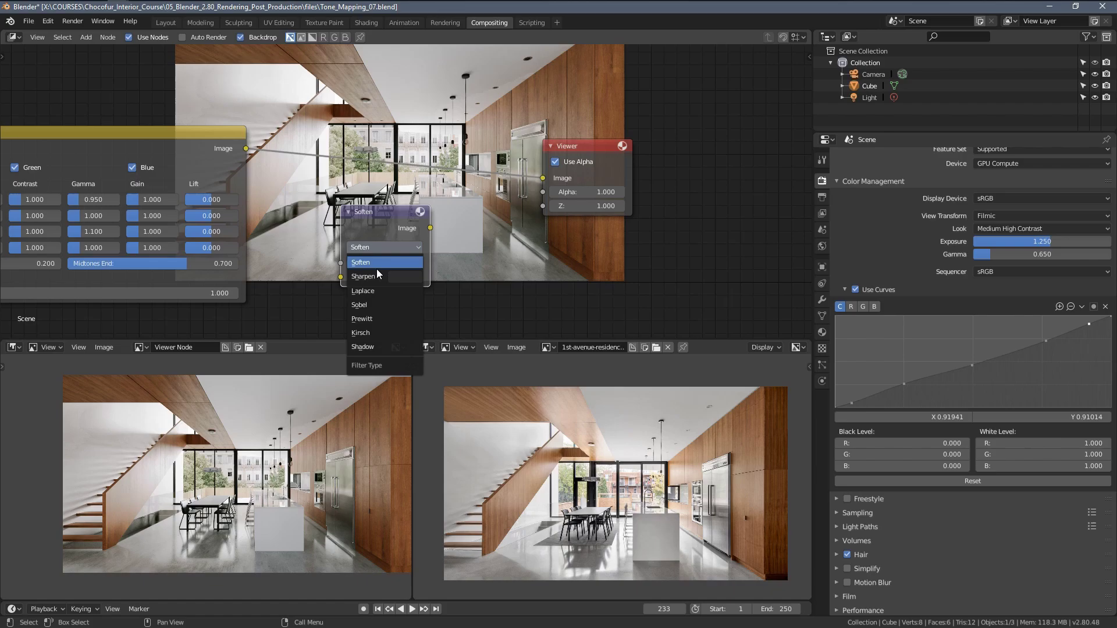
pyautogui.click(375, 276)
pyautogui.moveTo(370, 214); pyautogui.dragTo(382, 151)
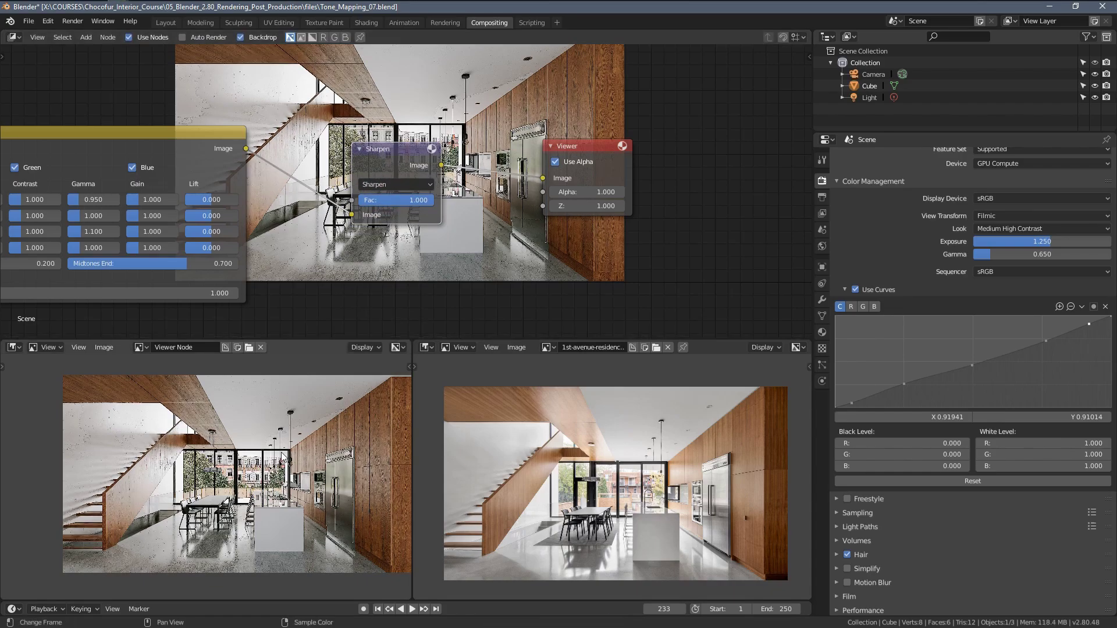
pyautogui.scroll(6, 201, 470)
pyautogui.scroll(5, 199, 469)
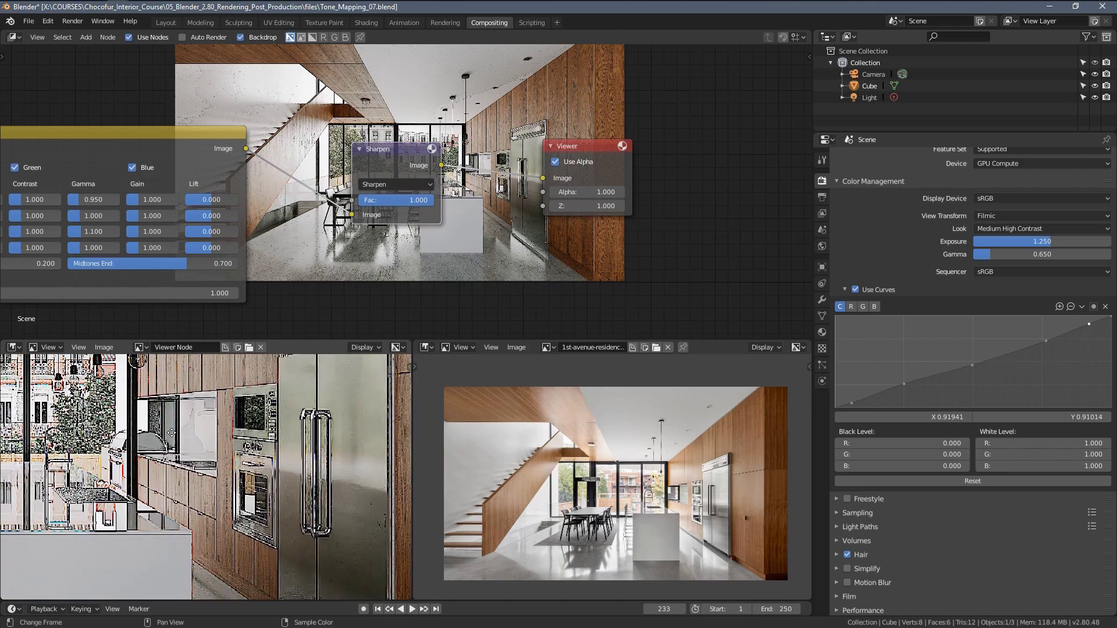
pyautogui.scroll(2, 404, 204)
pyautogui.scroll(2, 404, 203)
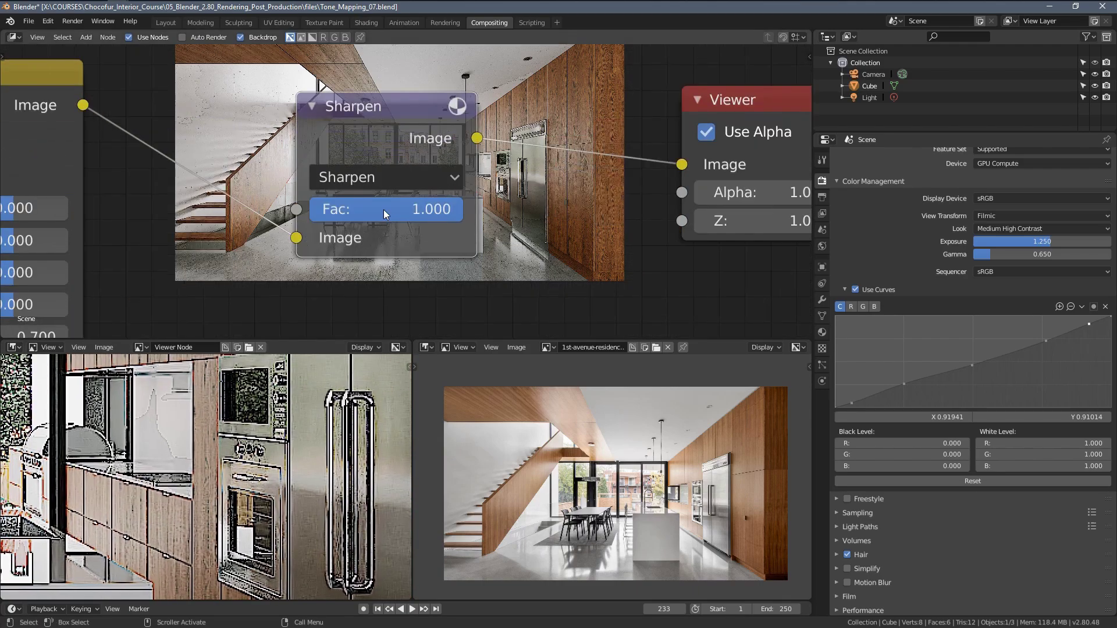
# Set the Sharpen node's factor to 0.1 and inspect the chairs beside the kitchen island in the render.
pyautogui.doubleClick(382, 210)
pyautogui.press('Return')
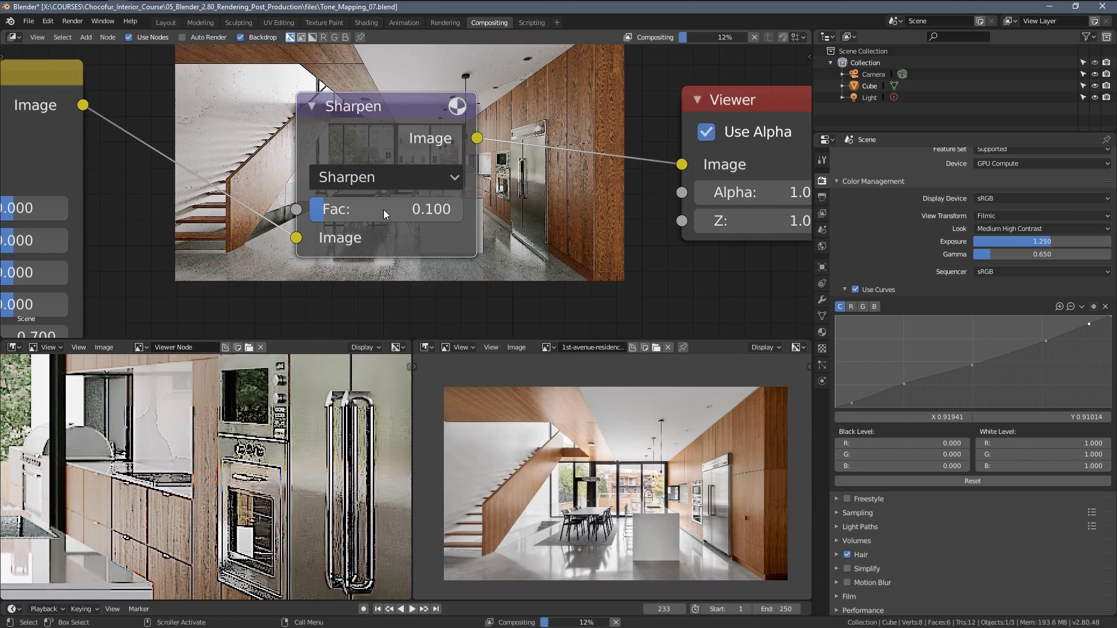
pyautogui.moveTo(188, 406); pyautogui.dragTo(50, 548, button='middle')
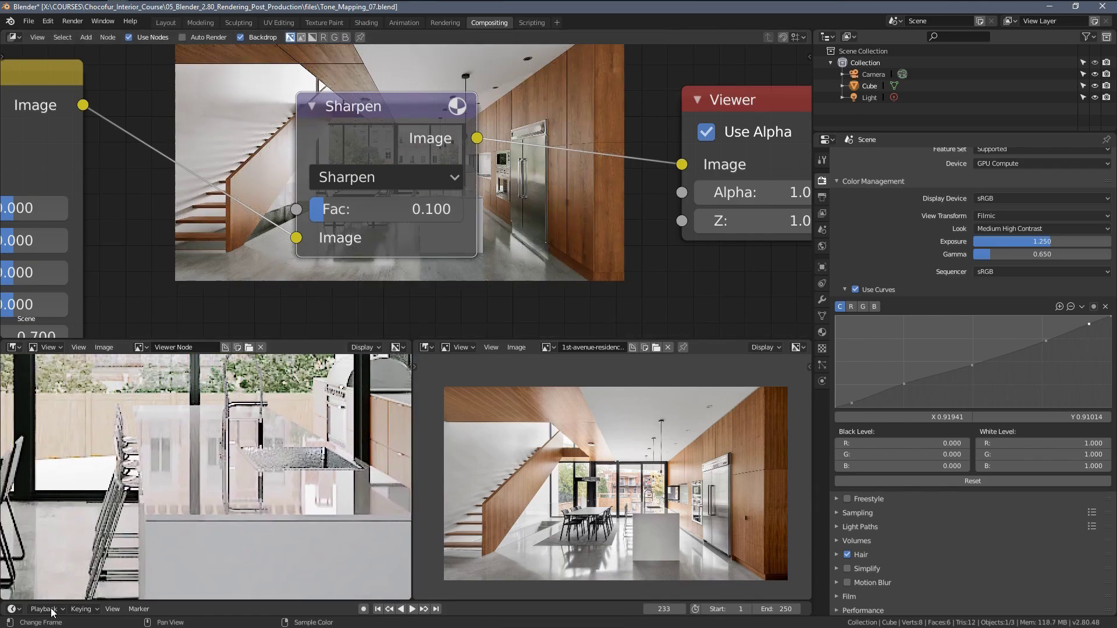
pyautogui.scroll(5, 204, 435)
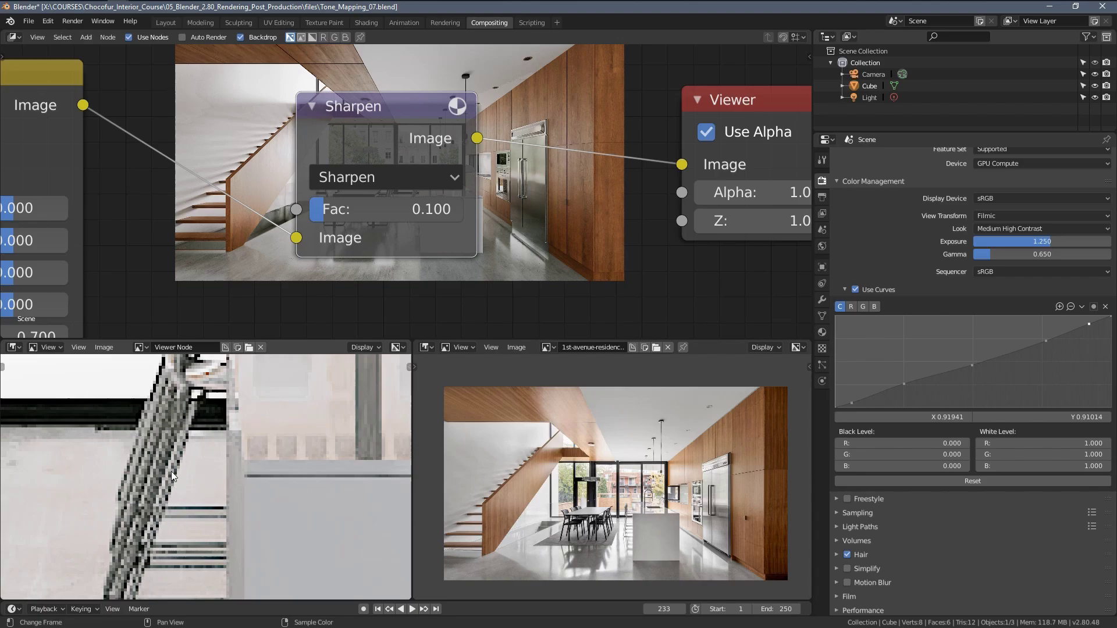
# Set the Sharpen node's factor to 0.01 and compare the whole render with the reference photo.
pyautogui.click(392, 213)
pyautogui.write('.0')
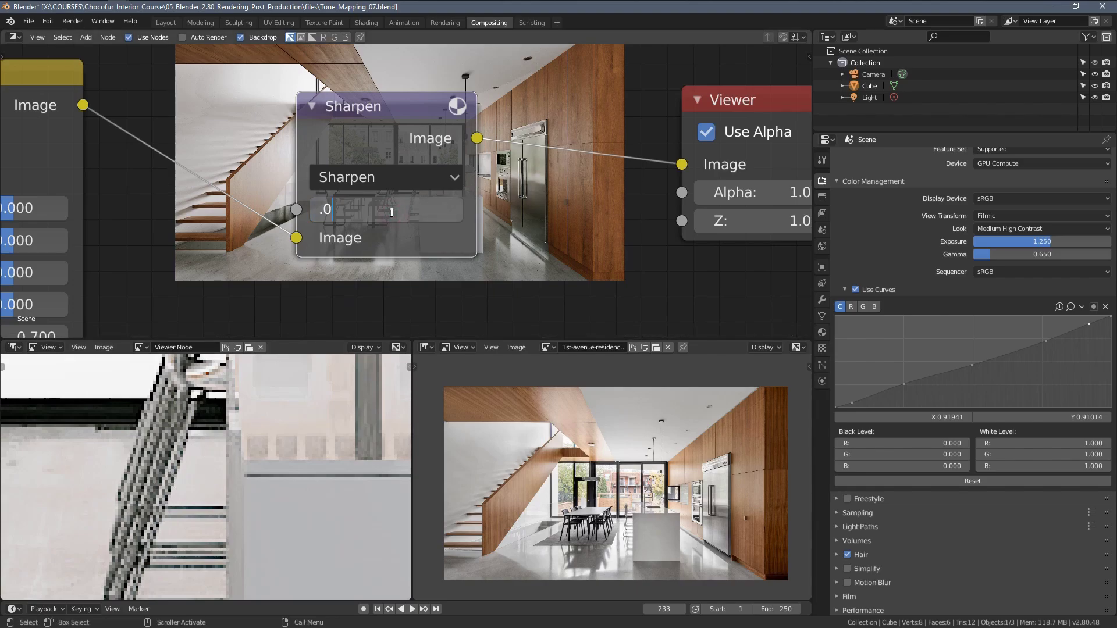
pyautogui.write('1')
pyautogui.press('Return')
pyautogui.scroll(-3, 195, 434)
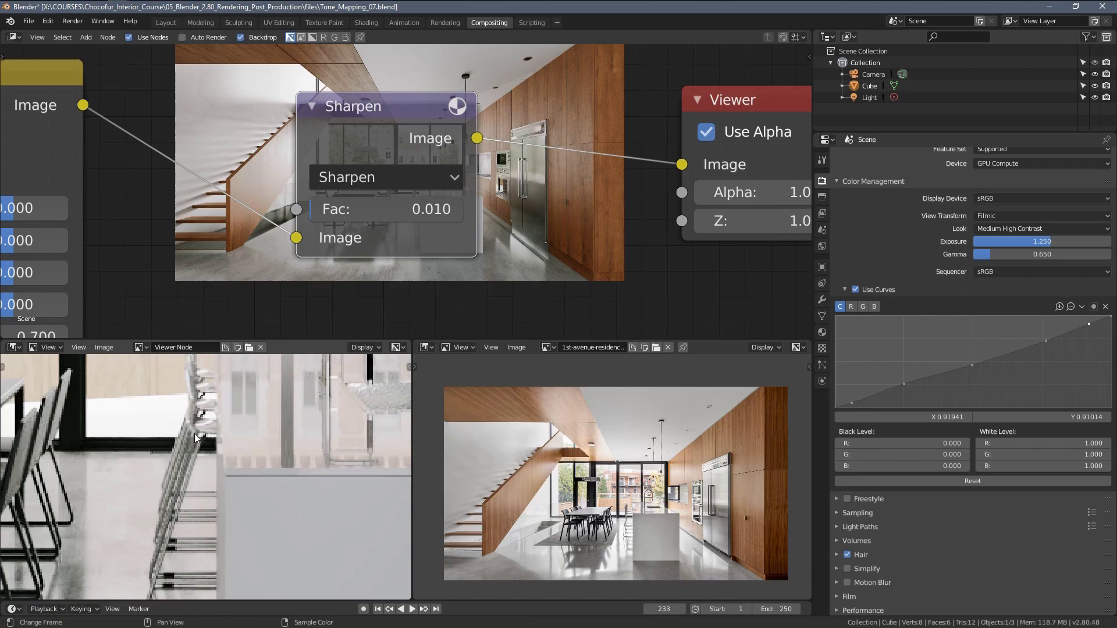
pyautogui.scroll(-4, 194, 434)
pyautogui.scroll(-3, 360, 213)
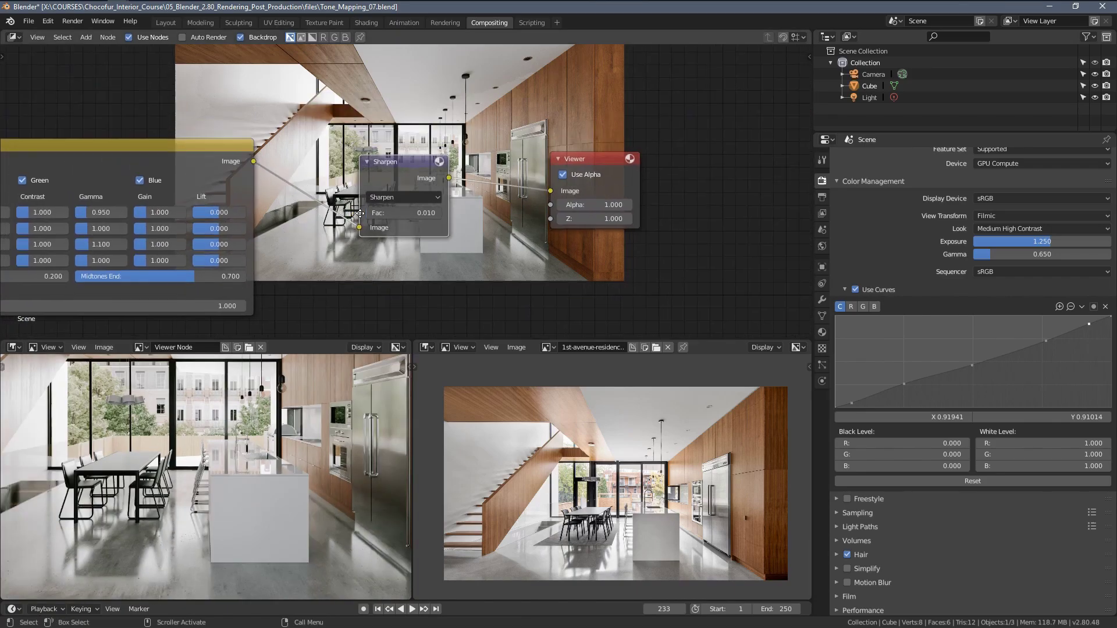
pyautogui.moveTo(360, 213); pyautogui.dragTo(377, 190, button='middle')
pyautogui.moveTo(264, 442); pyautogui.dragTo(303, 469, button='middle')
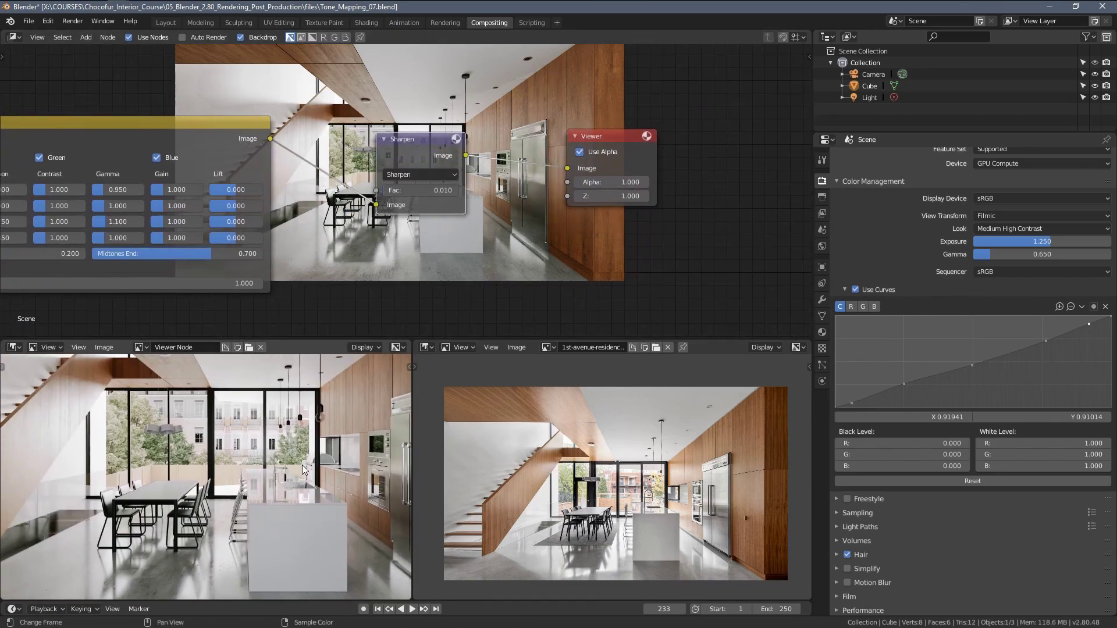
pyautogui.scroll(-3, 302, 470)
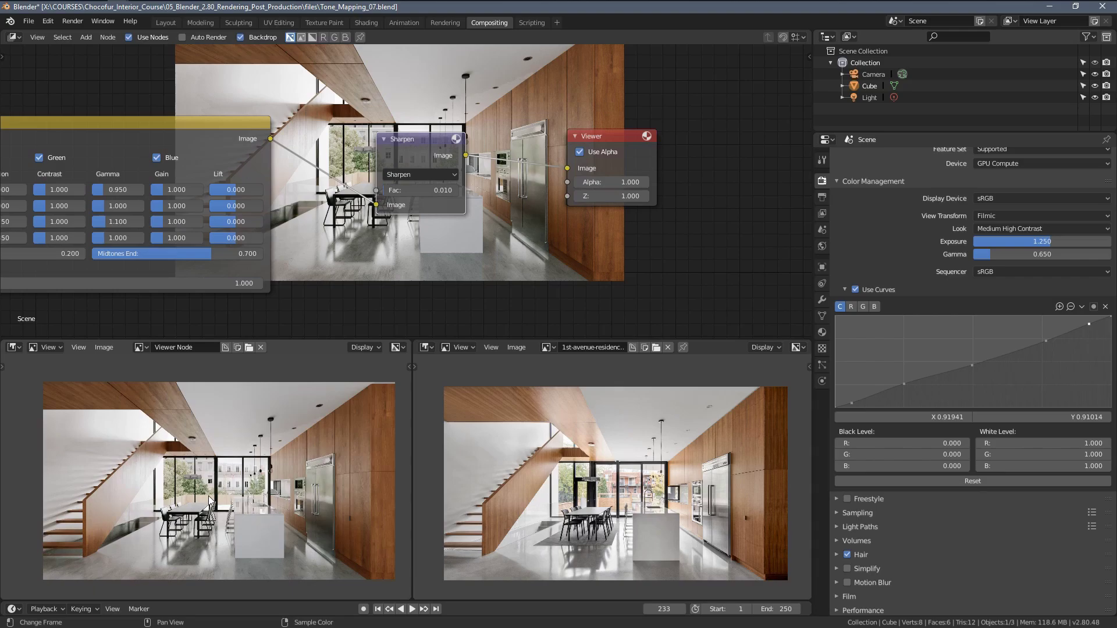
pyautogui.scroll(4, 236, 489)
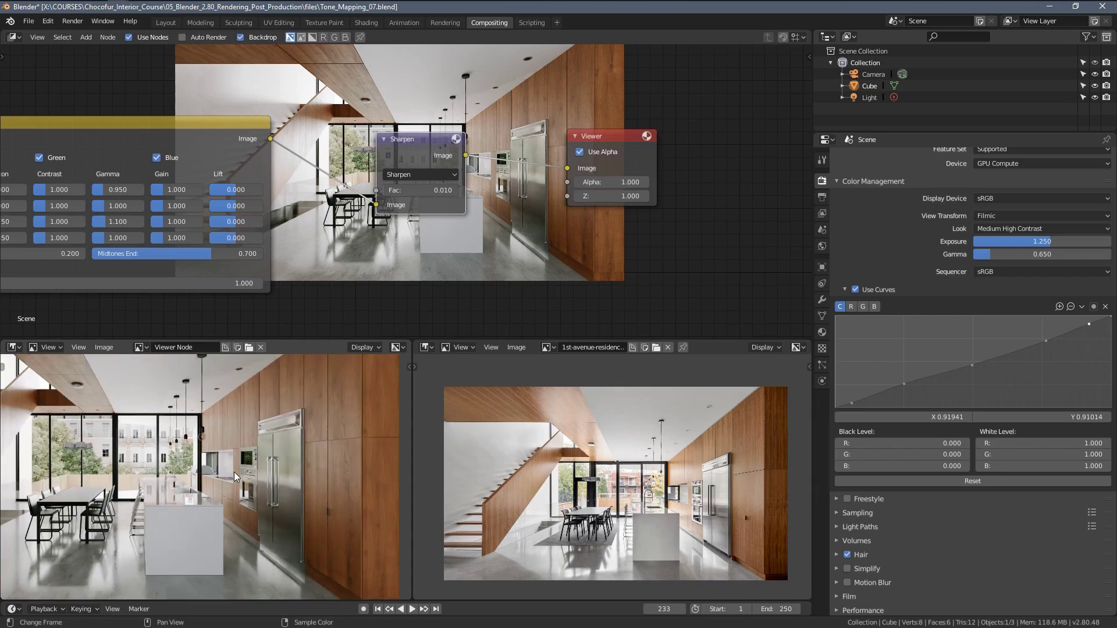
pyautogui.scroll(-4, 236, 477)
# In the Color Correction node, set the shadows saturation to 0.9 and the midtones saturation to 0.85.
pyautogui.moveTo(295, 220); pyautogui.dragTo(388, 189, button='middle')
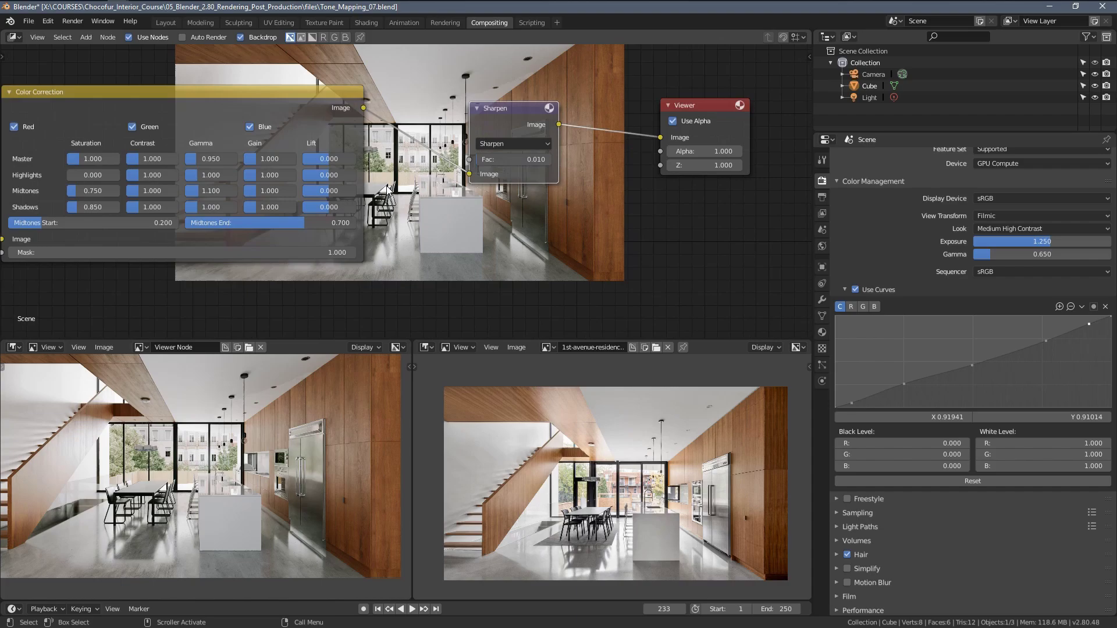
pyautogui.scroll(4, 386, 189)
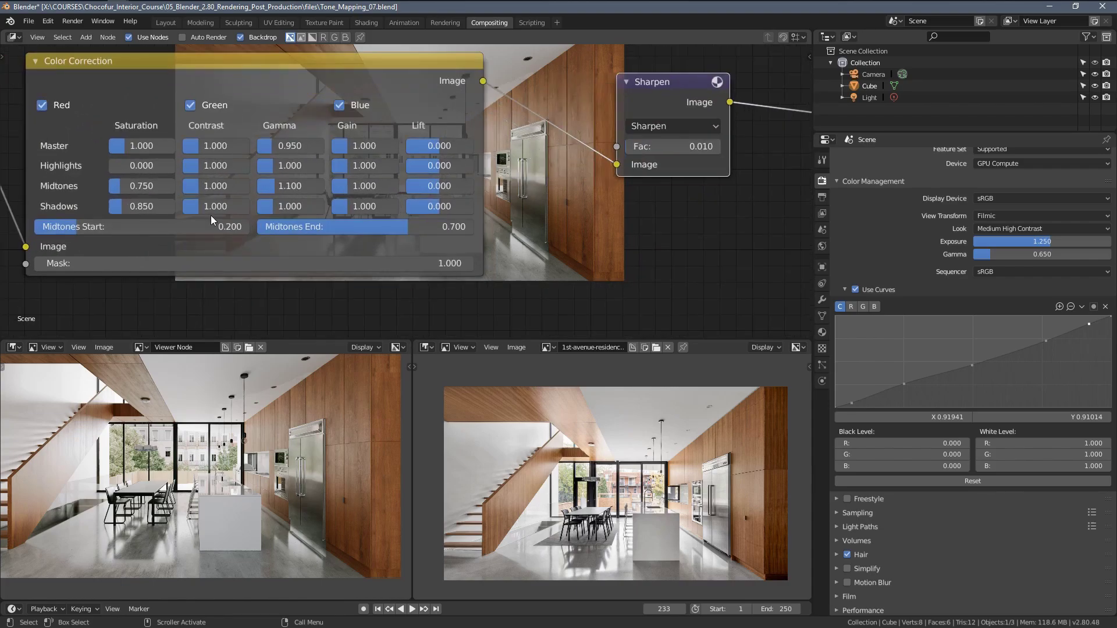
pyautogui.scroll(1, 211, 215)
pyautogui.doubleClick(168, 229)
pyautogui.write('.')
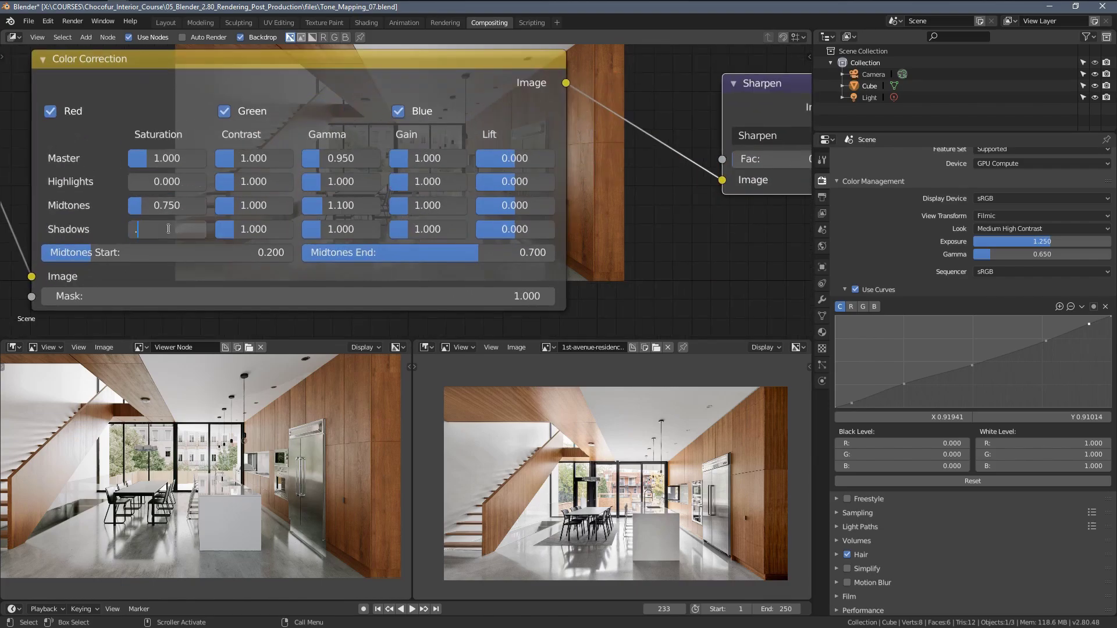
pyautogui.write('9')
pyautogui.press('Return')
pyautogui.doubleClick(162, 210)
pyautogui.write('.')
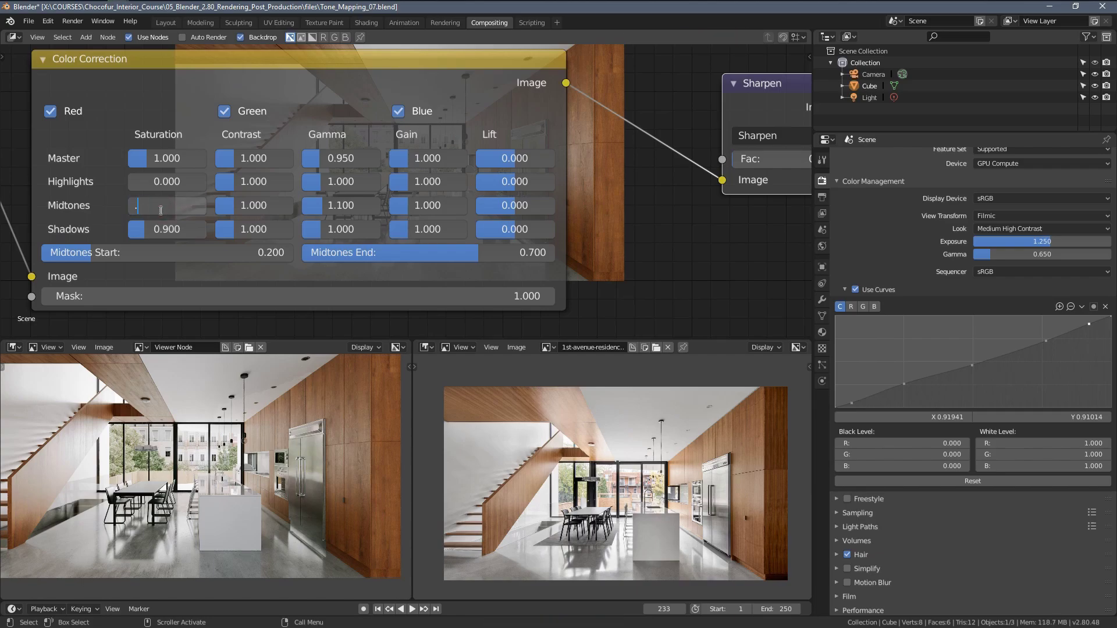
pyautogui.write('85')
pyautogui.press('Return')
# Set the Color Correction node's highlights saturation to 0.5 and compare the render with the reference photo.
pyautogui.doubleClick(169, 183)
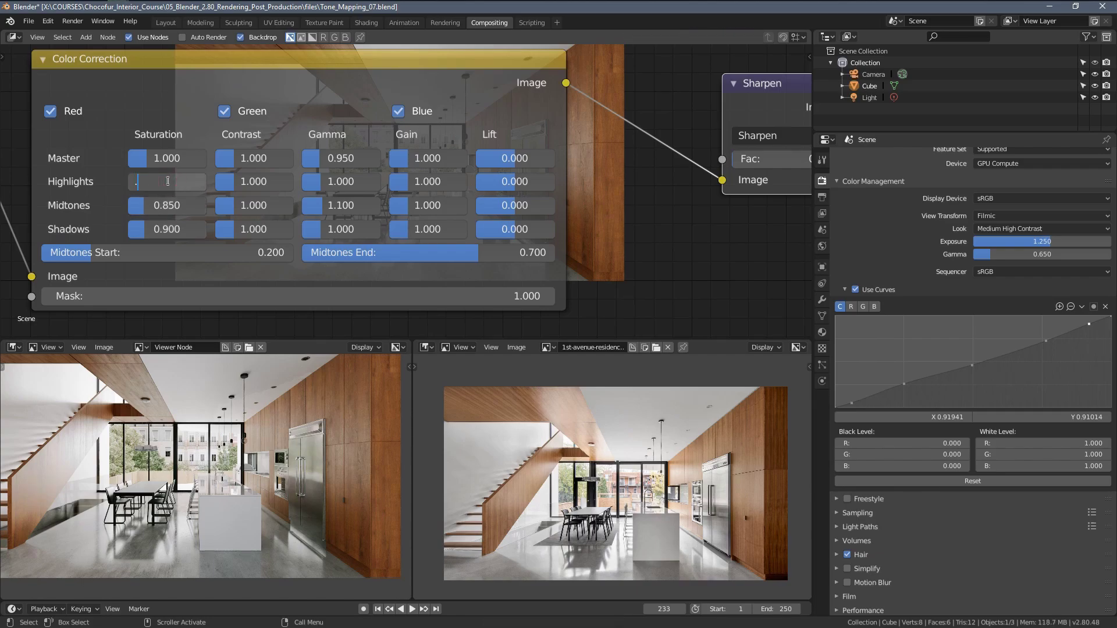
pyautogui.write('.5')
pyautogui.press('Return')
pyautogui.moveTo(227, 448); pyautogui.dragTo(262, 469, button='middle')
pyautogui.scroll(-3, 263, 469)
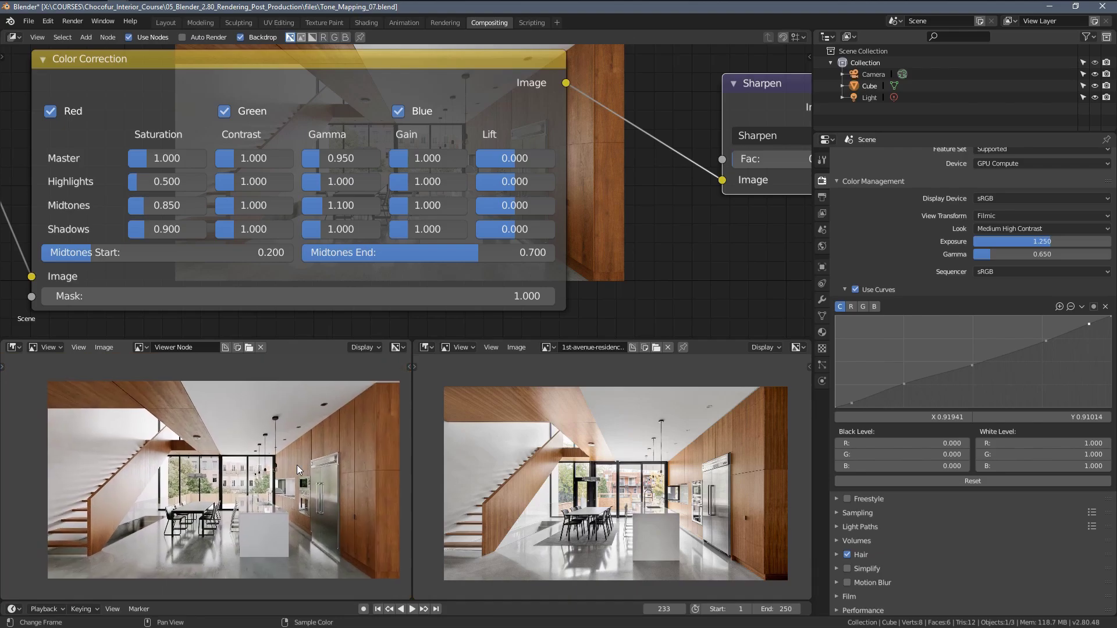
pyautogui.moveTo(538, 444); pyautogui.dragTo(526, 441, button='middle')
pyautogui.moveTo(290, 462); pyautogui.dragTo(292, 463, button='middle')
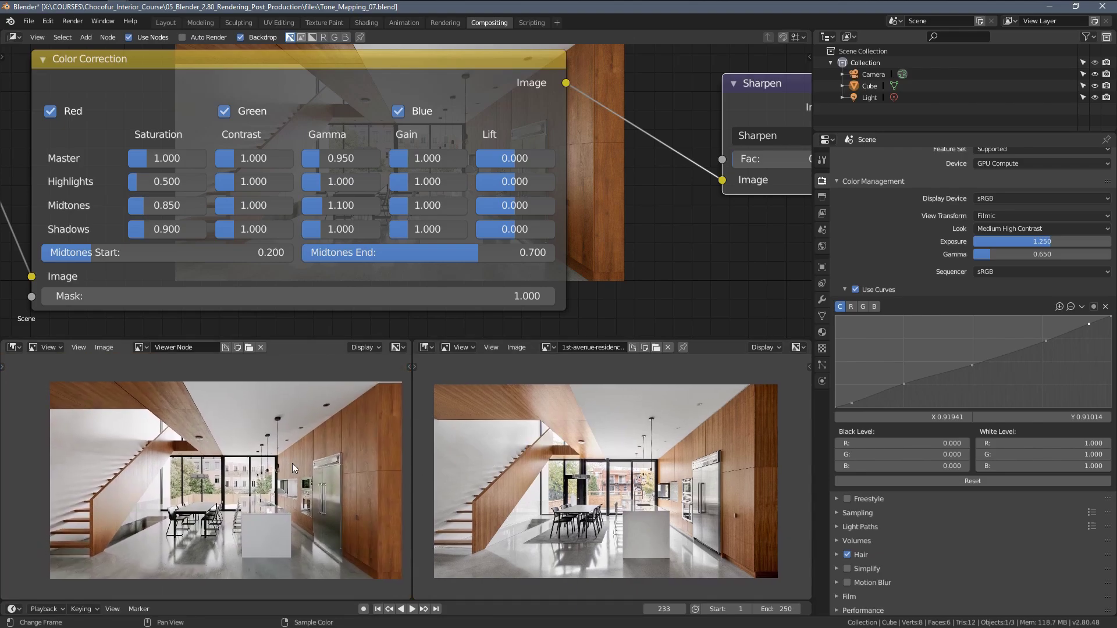
# Show the RGB histograms of the render and the reference photo side by side and compare them.
pyautogui.press('n')
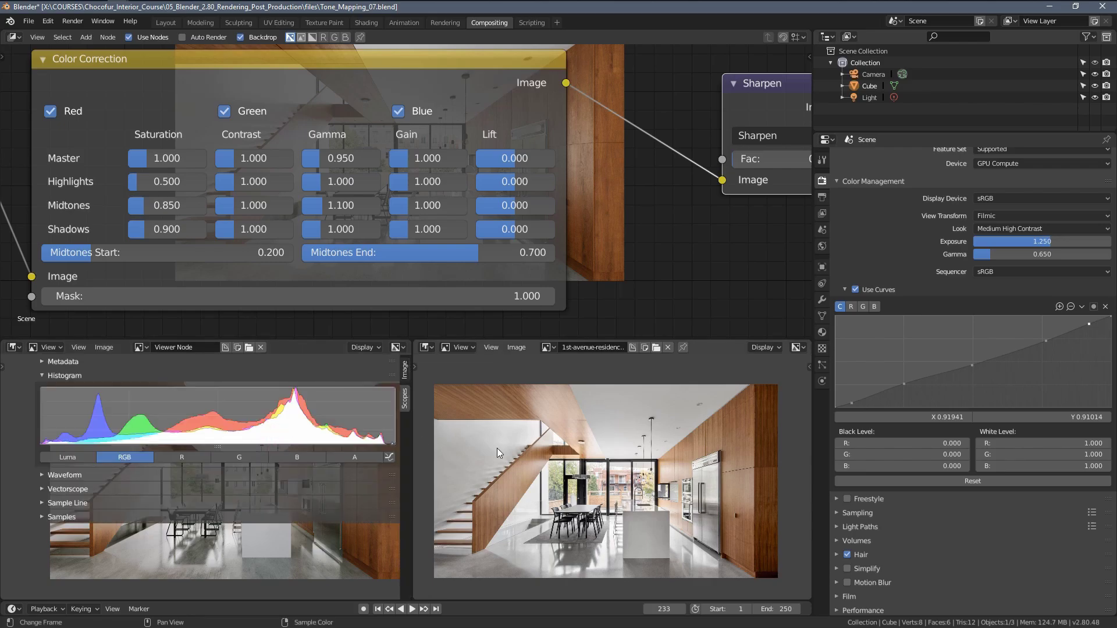
pyautogui.press('n')
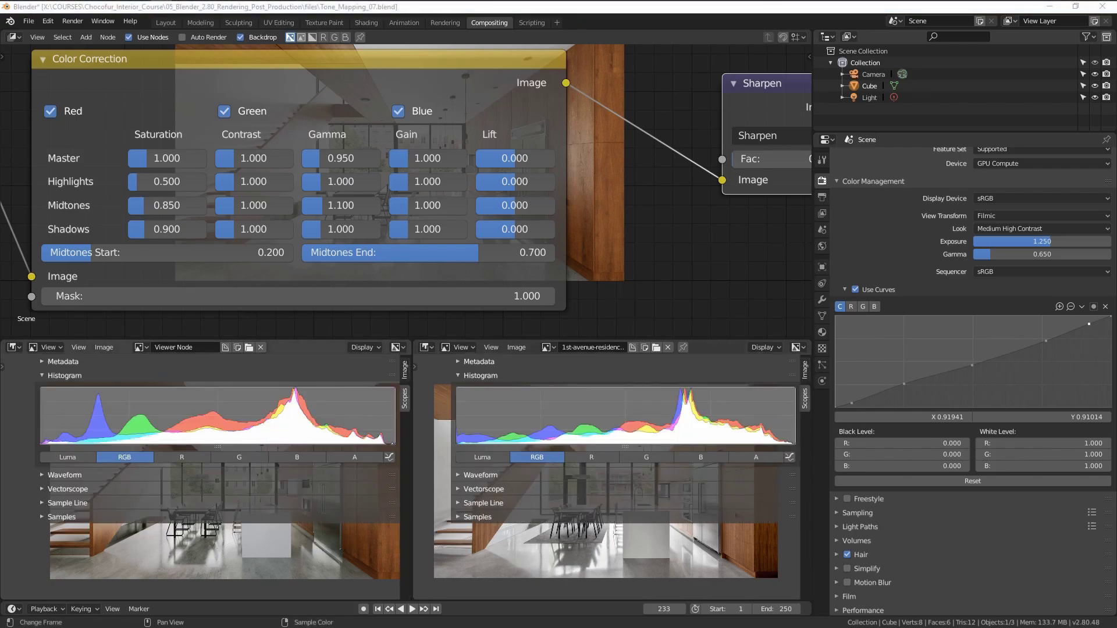
pyautogui.click(181, 550)
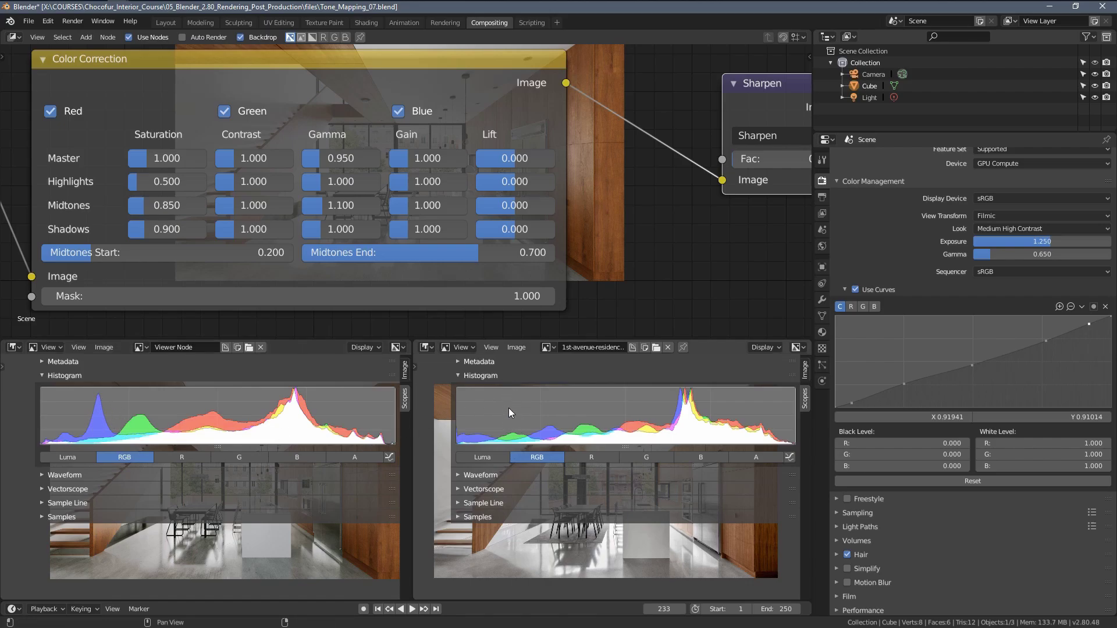
# Duplicate the render's Image node and place the copy below the Color Correction node.
pyautogui.scroll(-5, 518, 224)
pyautogui.moveTo(589, 200); pyautogui.dragTo(521, 367, button='middle')
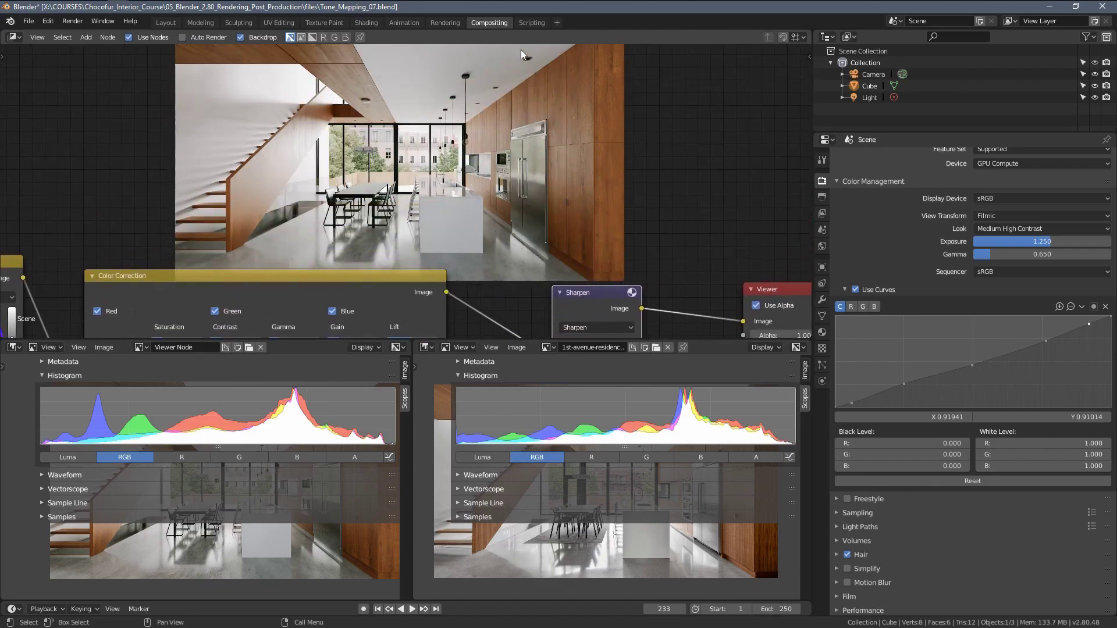
pyautogui.moveTo(434, 127)
pyautogui.mouseDown(button='middle')
pyautogui.moveTo(424, 111)
pyautogui.moveTo(448, 128)
pyautogui.mouseUp(button='middle')
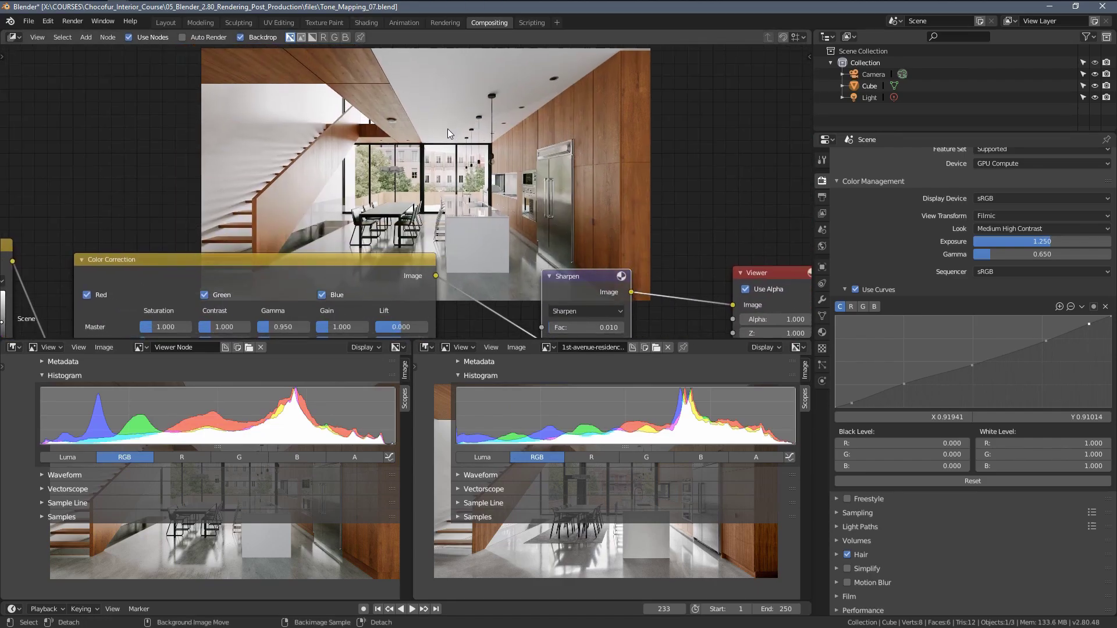
pyautogui.scroll(-3, 387, 159)
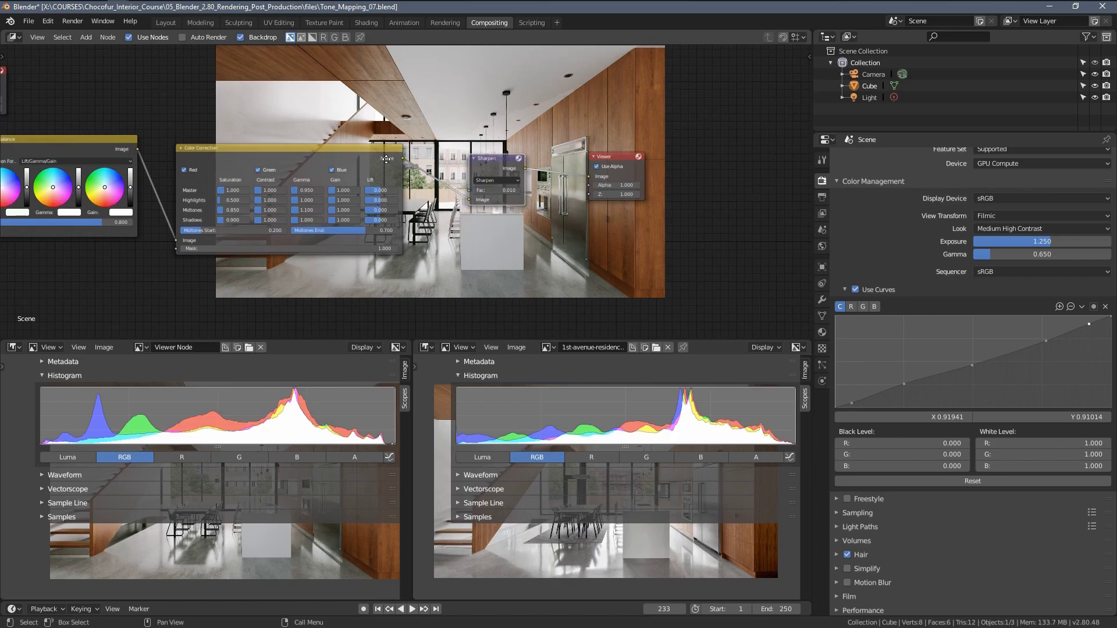
pyautogui.moveTo(387, 159)
pyautogui.mouseDown(button='middle')
pyautogui.moveTo(285, 204)
pyautogui.moveTo(231, 186)
pyautogui.moveTo(383, 142)
pyautogui.mouseUp(button='middle')
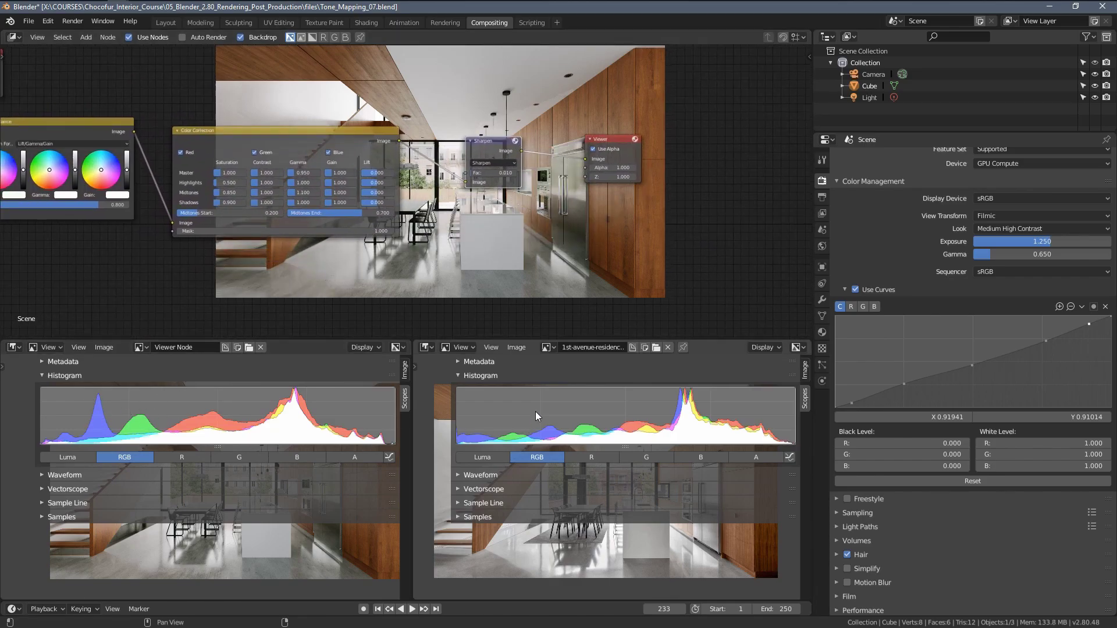
pyautogui.press('Home')
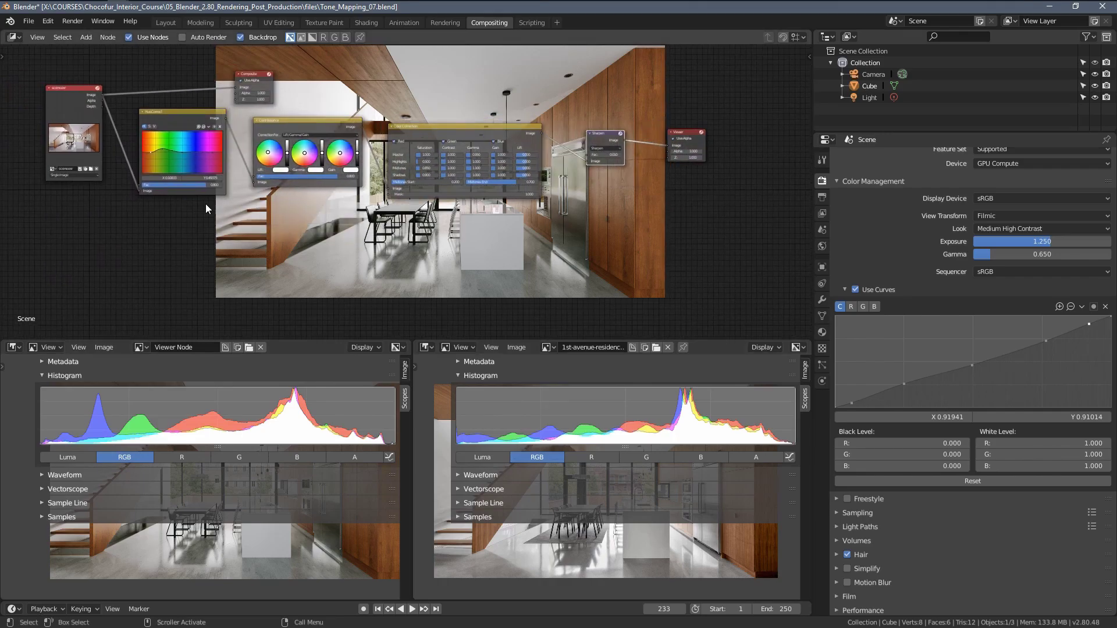
pyautogui.click(88, 71)
pyautogui.moveTo(151, 111); pyautogui.dragTo(120, 100, button='middle')
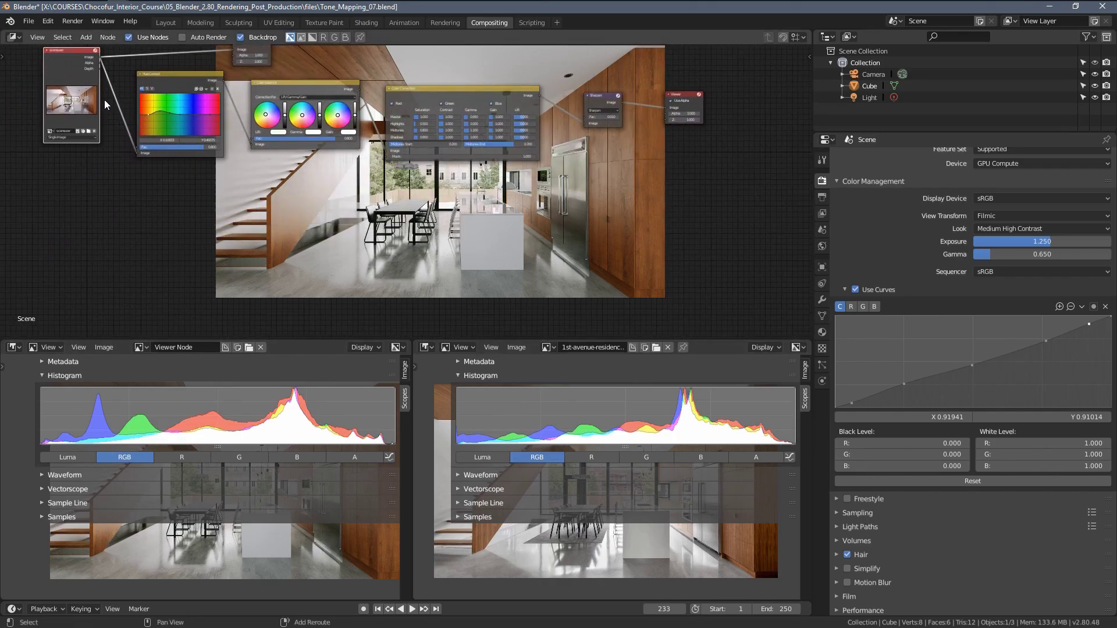
pyautogui.press('g')
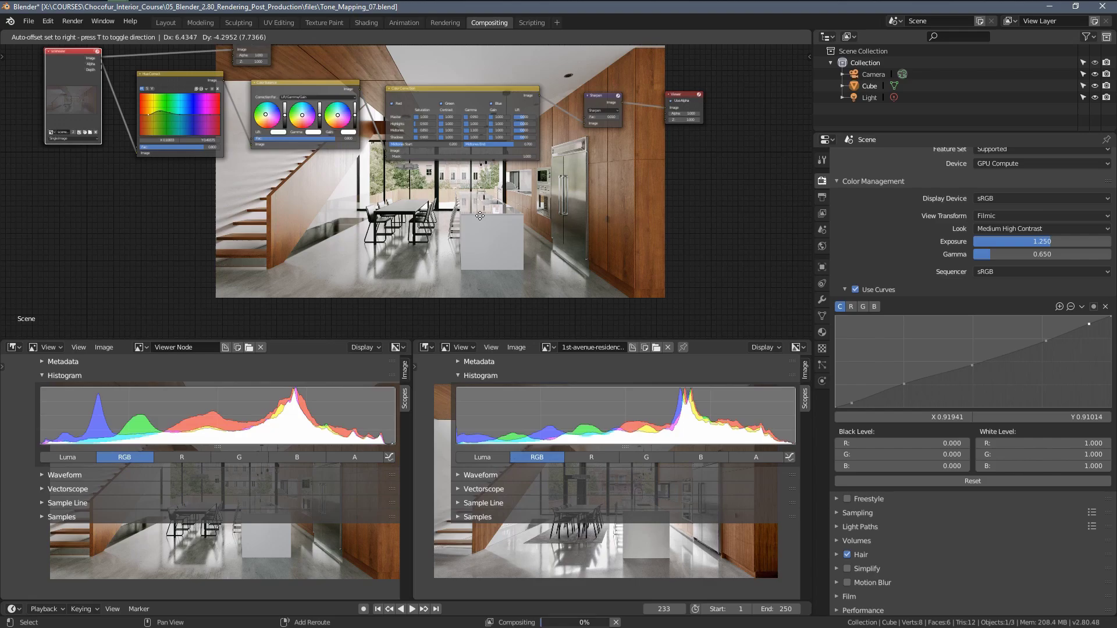
pyautogui.click(271, 215)
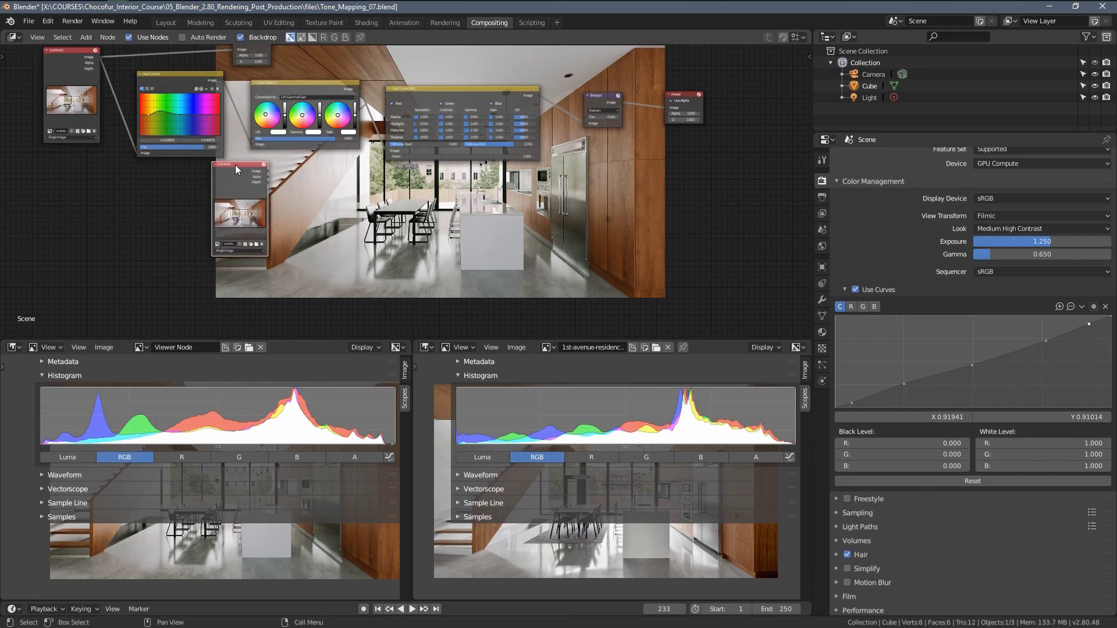
pyautogui.moveTo(235, 166); pyautogui.dragTo(536, 191)
# Switch the duplicated Image node to the 1st-avenue reference photo and shift the node slightly to one side.
pyautogui.scroll(6, 526, 259)
pyautogui.moveTo(526, 259); pyautogui.dragTo(385, 209, button='middle')
pyautogui.scroll(4, 385, 209)
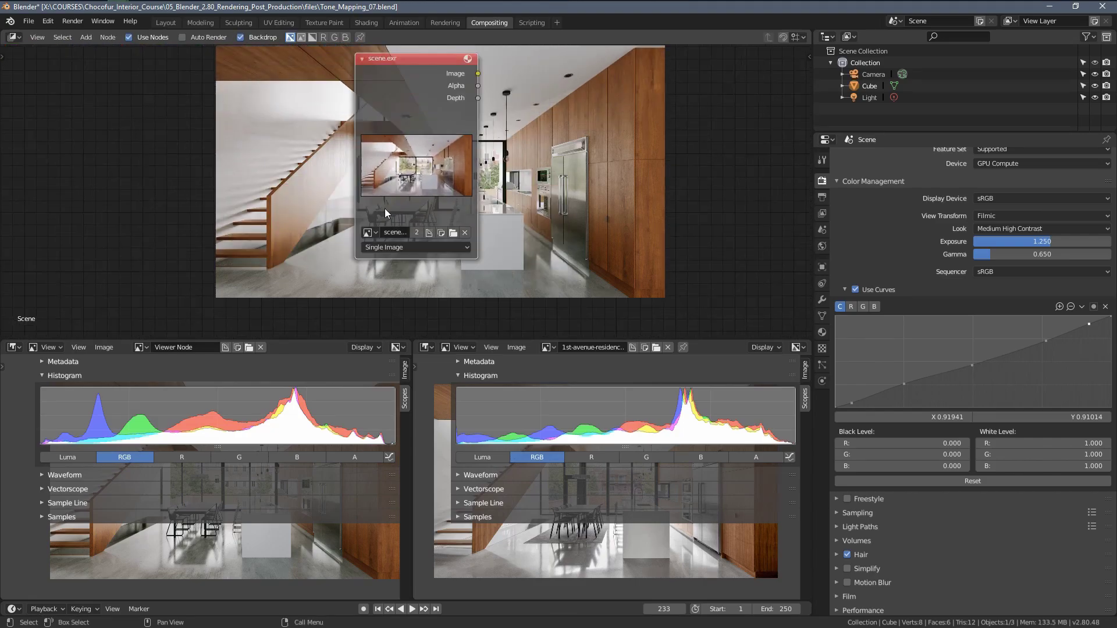
pyautogui.click(361, 243)
pyautogui.click(400, 263)
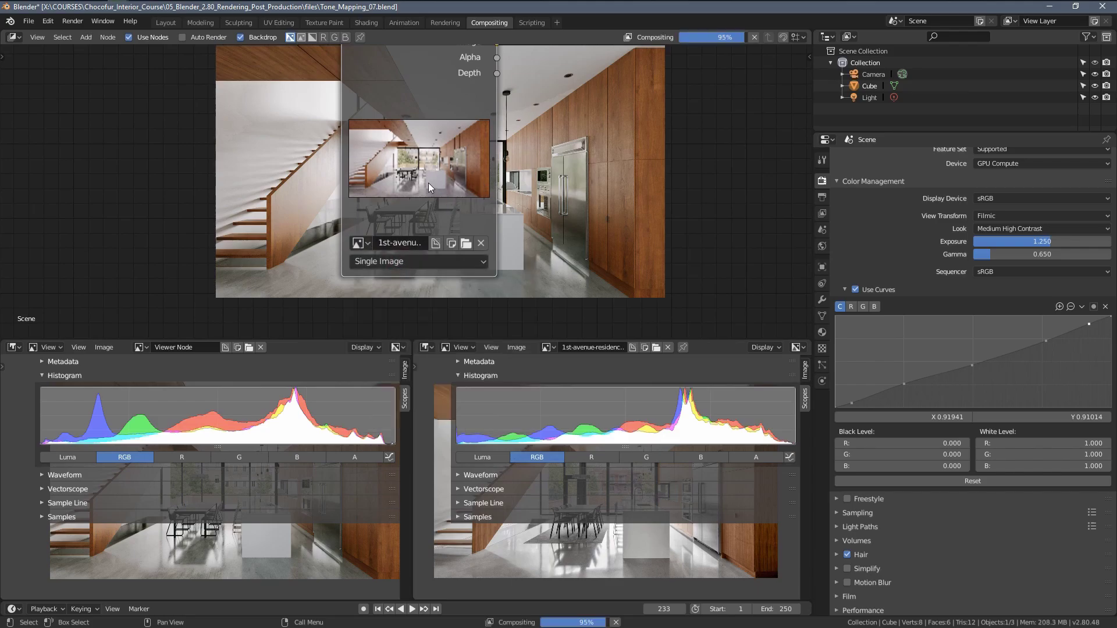
pyautogui.scroll(-2, 465, 182)
pyautogui.moveTo(466, 183); pyautogui.dragTo(359, 265, button='middle')
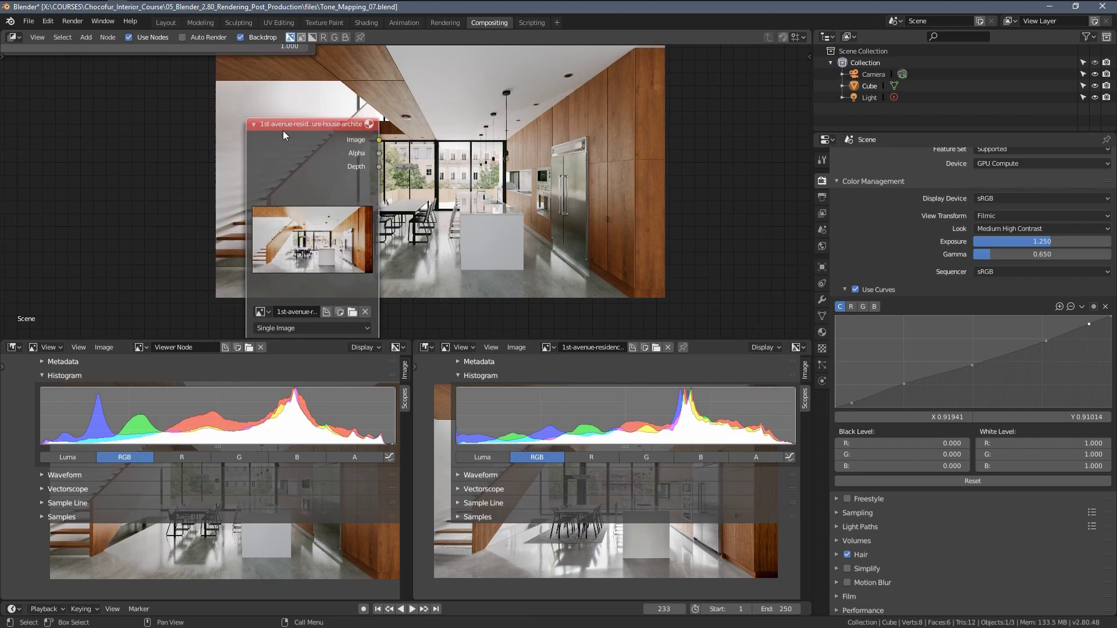
pyautogui.moveTo(282, 126); pyautogui.dragTo(355, 123)
pyautogui.moveTo(582, 169); pyautogui.dragTo(441, 151, button='middle')
pyautogui.moveTo(466, 162)
pyautogui.keyDown('alt'); pyautogui.mouseDown(button='middle')
pyautogui.moveTo(476, 180)
pyautogui.moveTo(455, 158)
pyautogui.mouseUp(button='middle'); pyautogui.keyUp('alt')
pyautogui.hotkey('shift', 'a')
pyautogui.moveTo(445, 160)
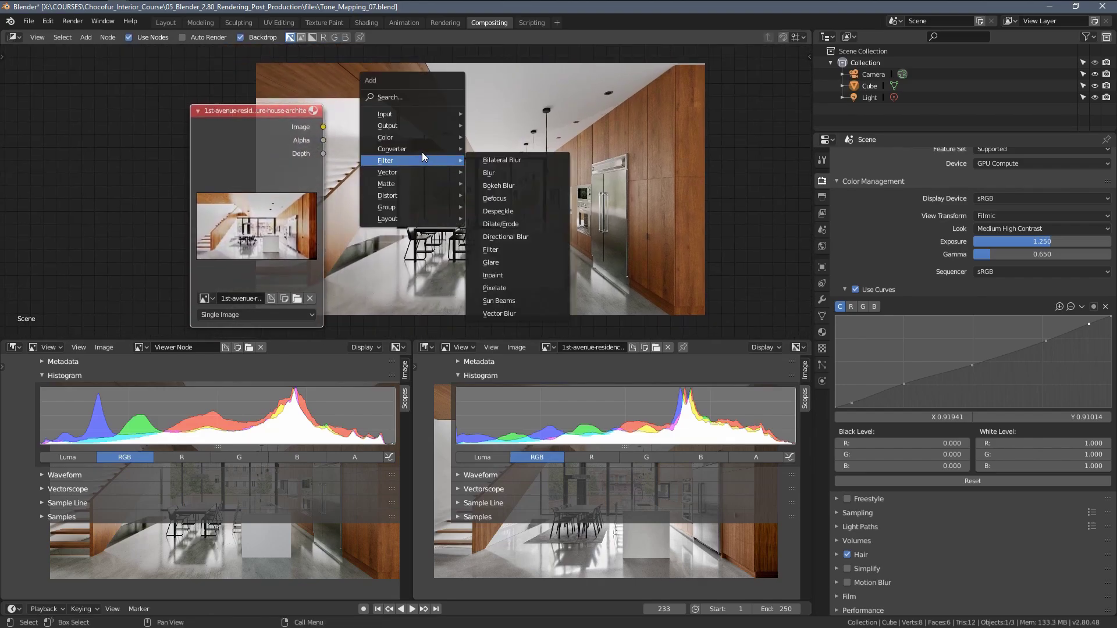
pyautogui.press('Escape')
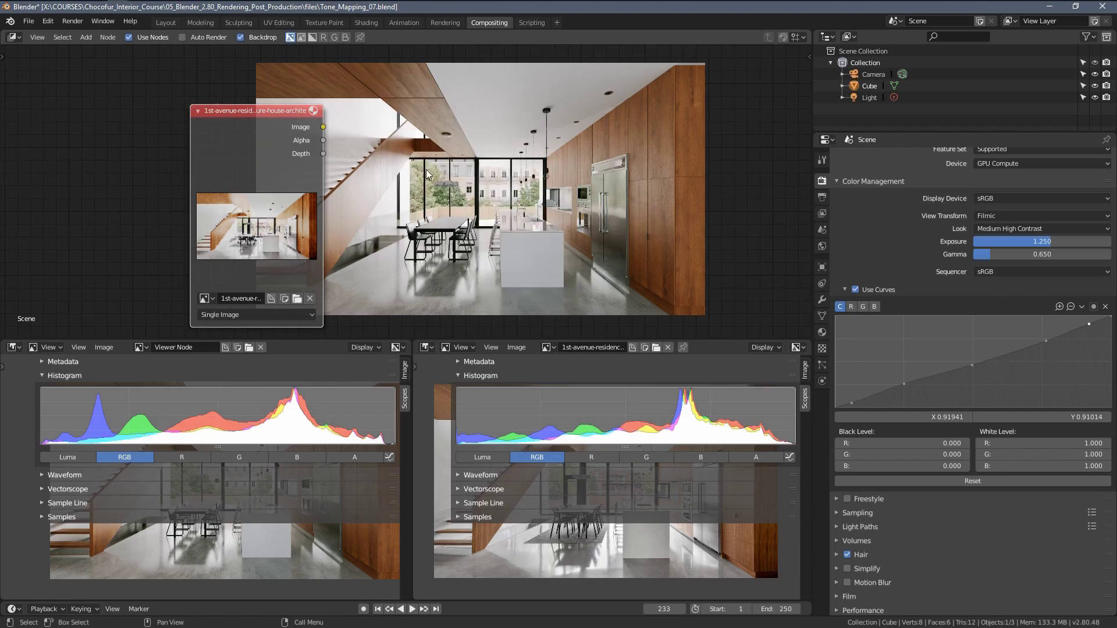
# Add a Separate RGBA node beside the reference Image node and connect the photo's Image output to its Image input.
pyautogui.hotkey('shift', 'a')
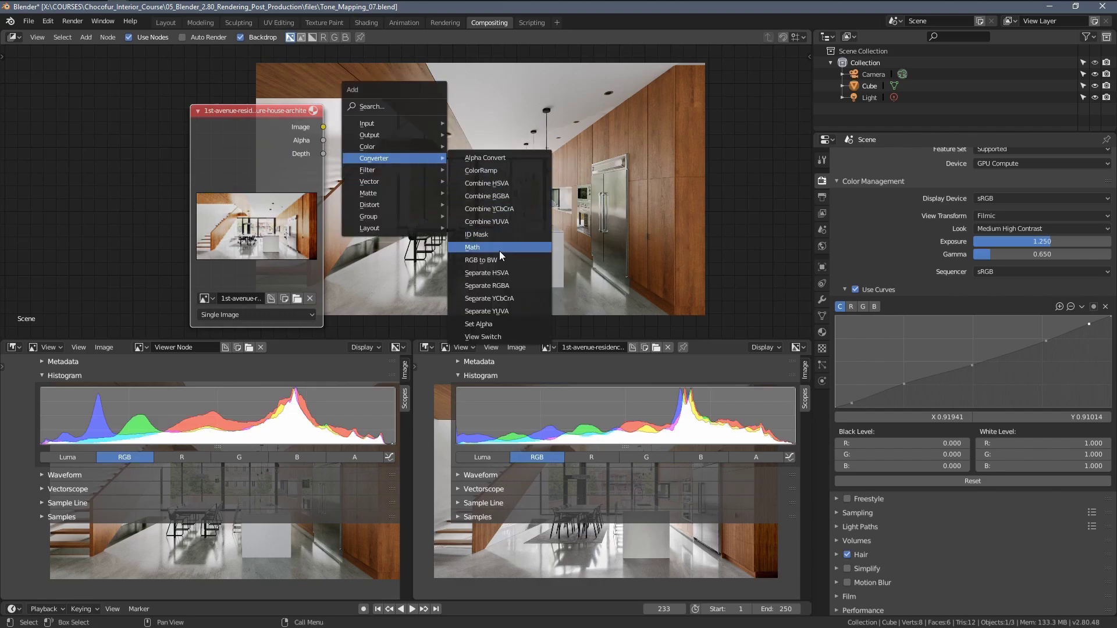
pyautogui.click(511, 286)
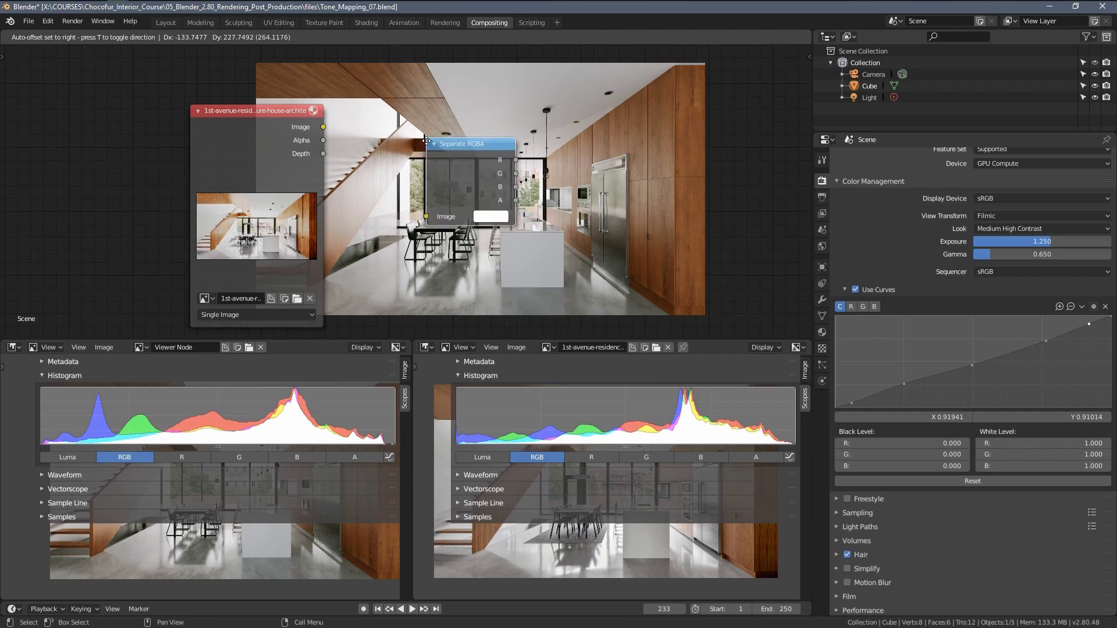
pyautogui.click(432, 157)
pyautogui.moveTo(323, 127); pyautogui.dragTo(431, 232)
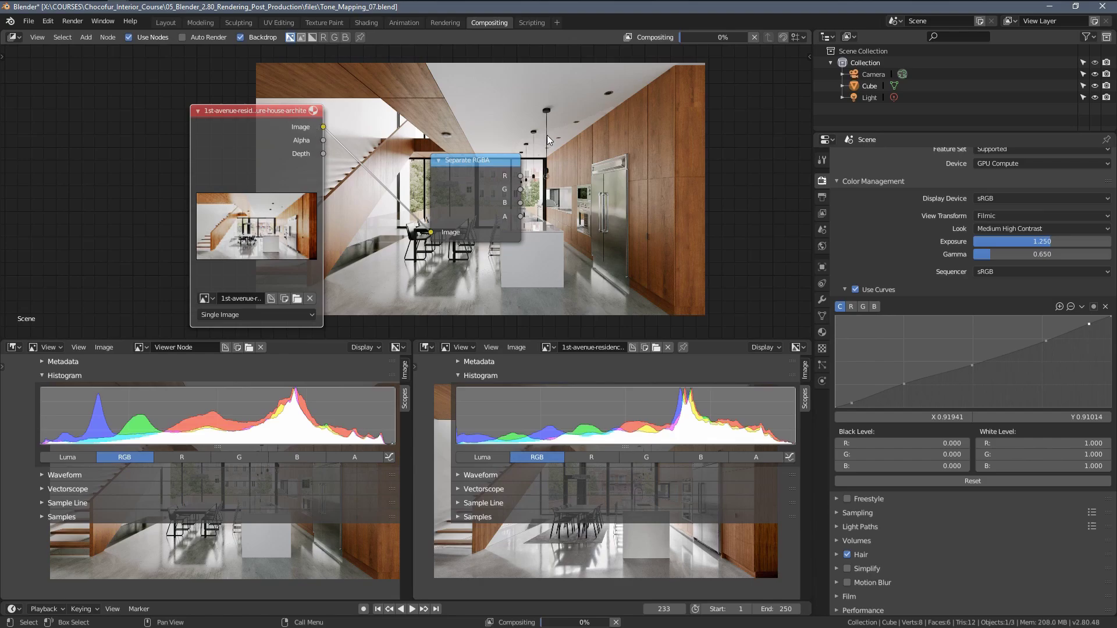
# Duplicate the render's Viewer node and place the copy beside the reference photo's Separate RGBA node.
pyautogui.scroll(-3, 632, 124)
pyautogui.moveTo(630, 120); pyautogui.dragTo(560, 175, button='middle')
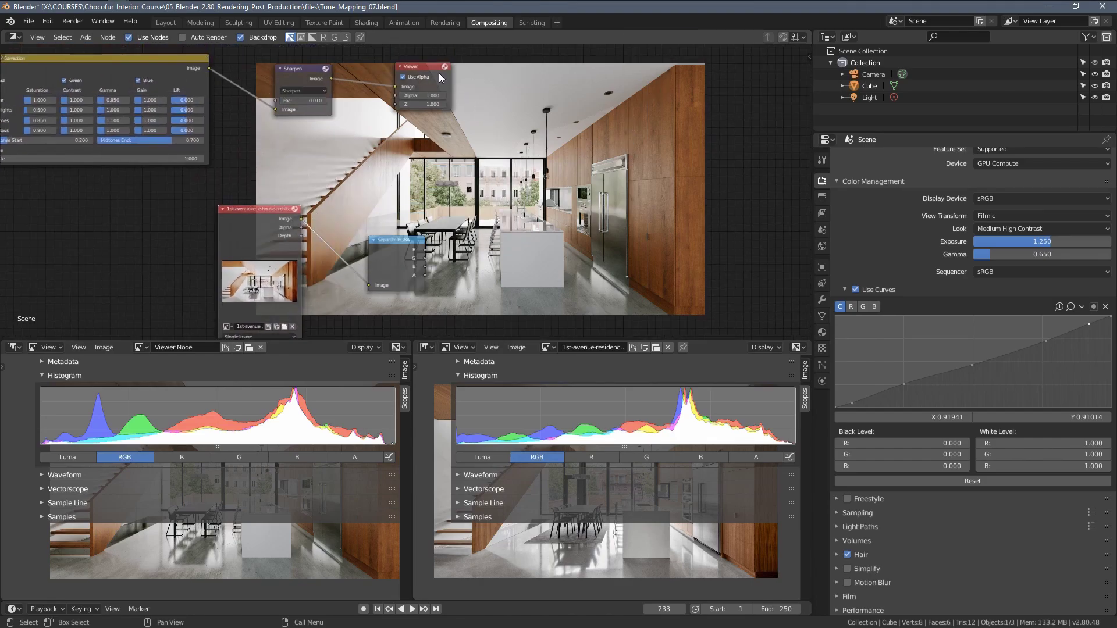
pyautogui.click(424, 68)
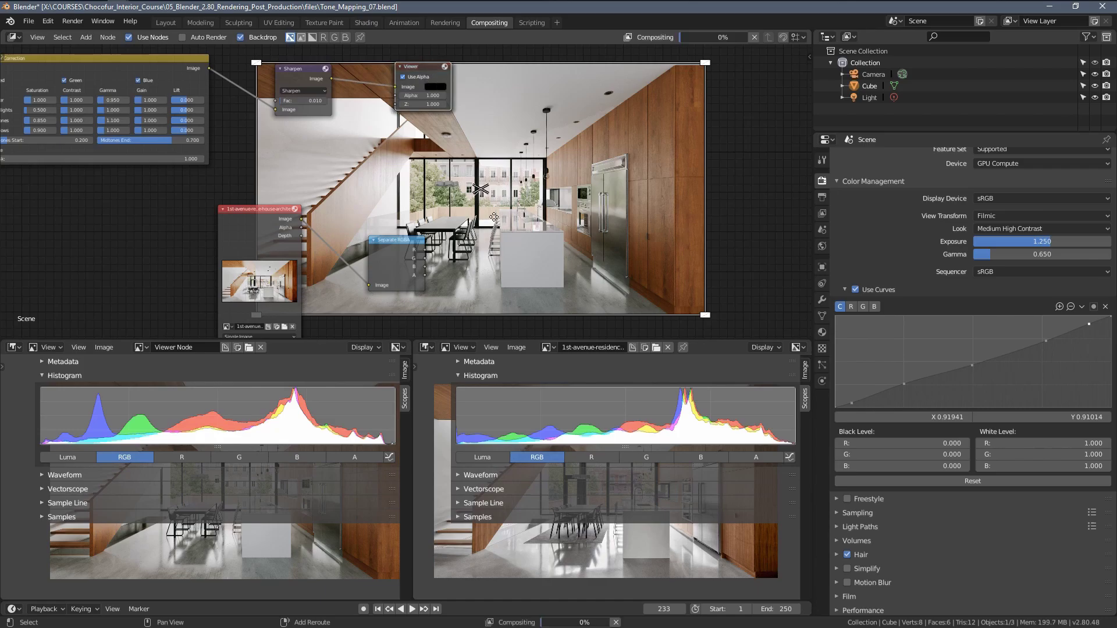
pyautogui.hotkey('shift', 'd')
pyautogui.click(512, 231)
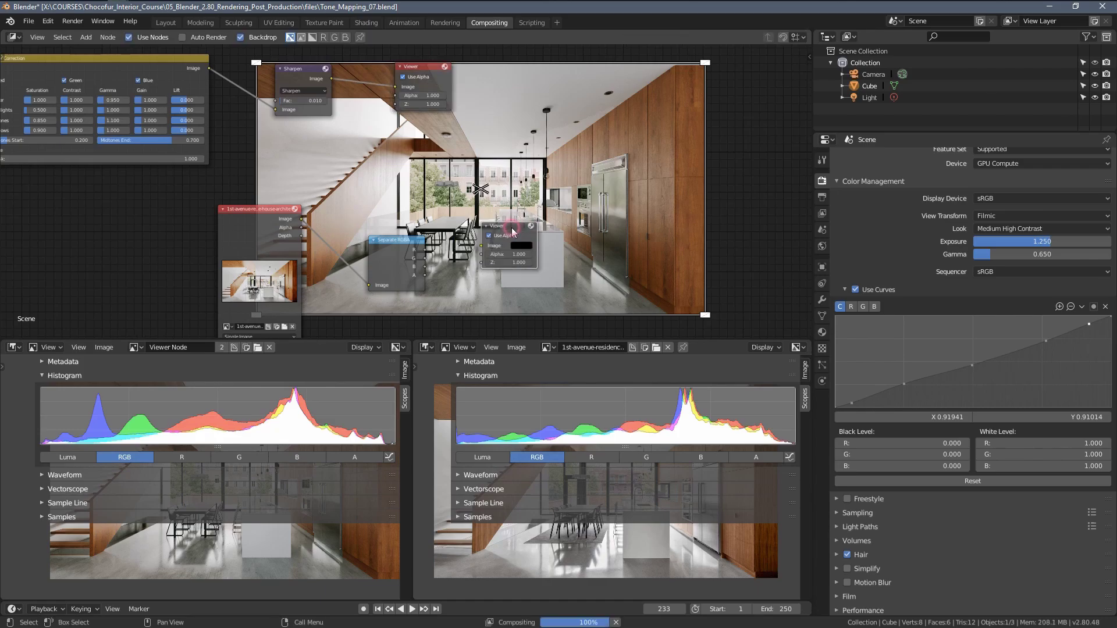
# Connect the reference Separate RGBA node's B output to the duplicated Viewer's Image input and display that Viewer's result.
pyautogui.moveTo(413, 265); pyautogui.dragTo(412, 209, button='middle')
pyautogui.scroll(8, 413, 209)
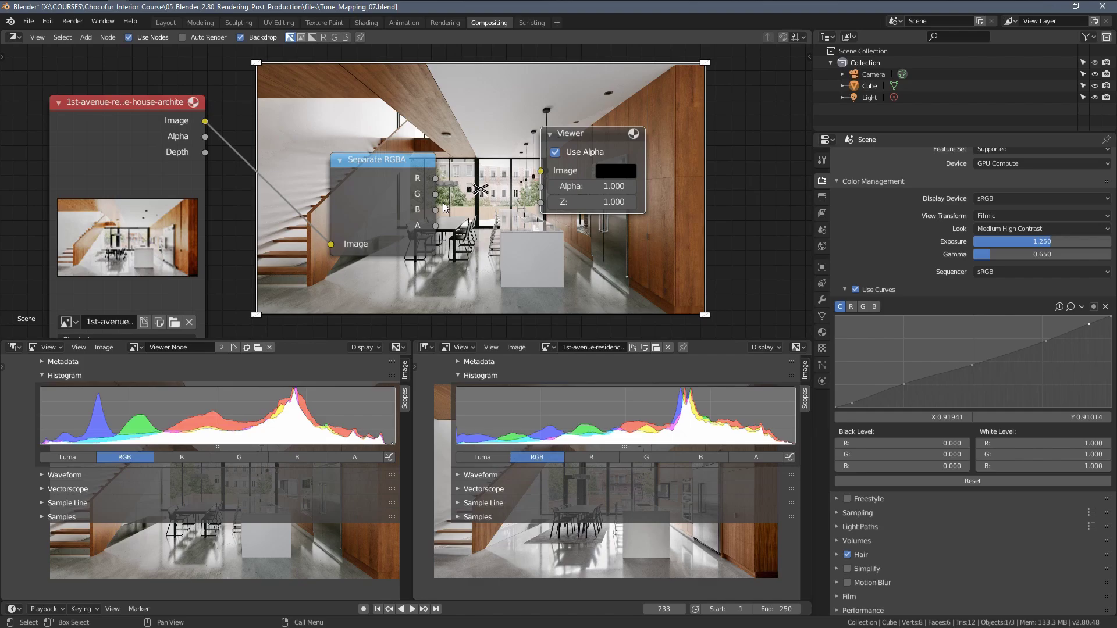
pyautogui.moveTo(437, 209); pyautogui.dragTo(541, 174)
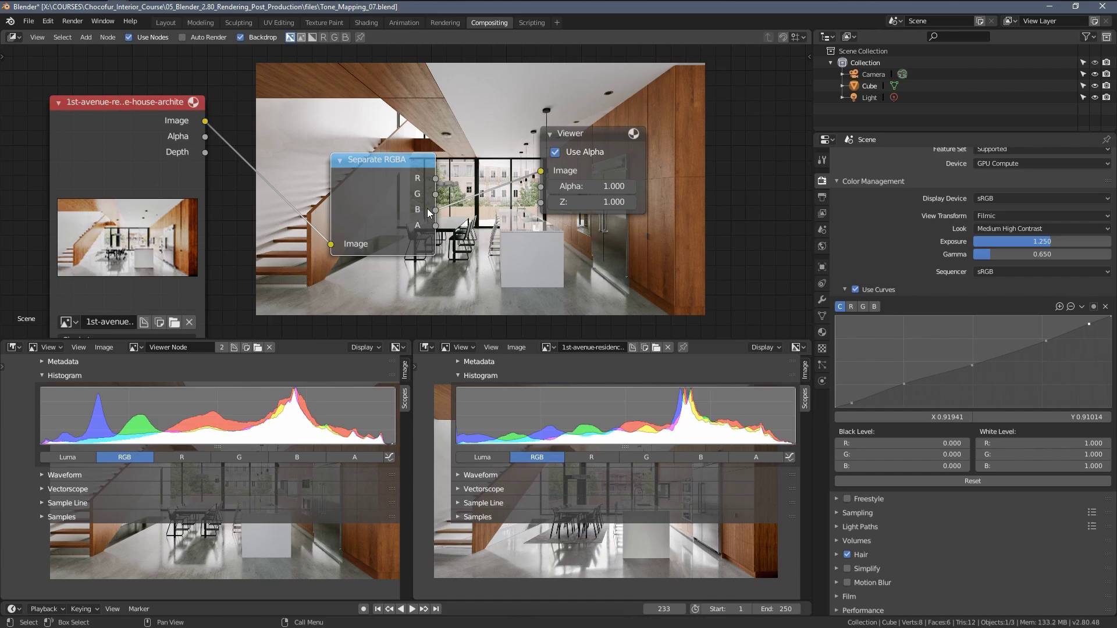
pyautogui.click(579, 140)
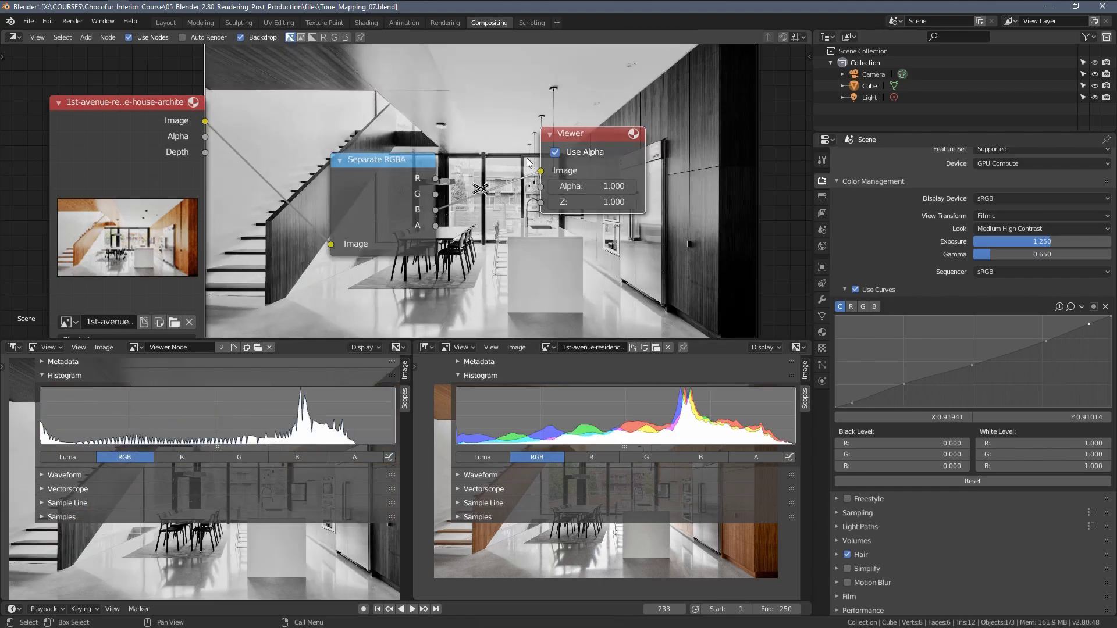
# Spread the reference Image, Separate RGBA and Viewer nodes out lower in the node tree and shrink the backdrop image.
pyautogui.scroll(-3, 229, 192)
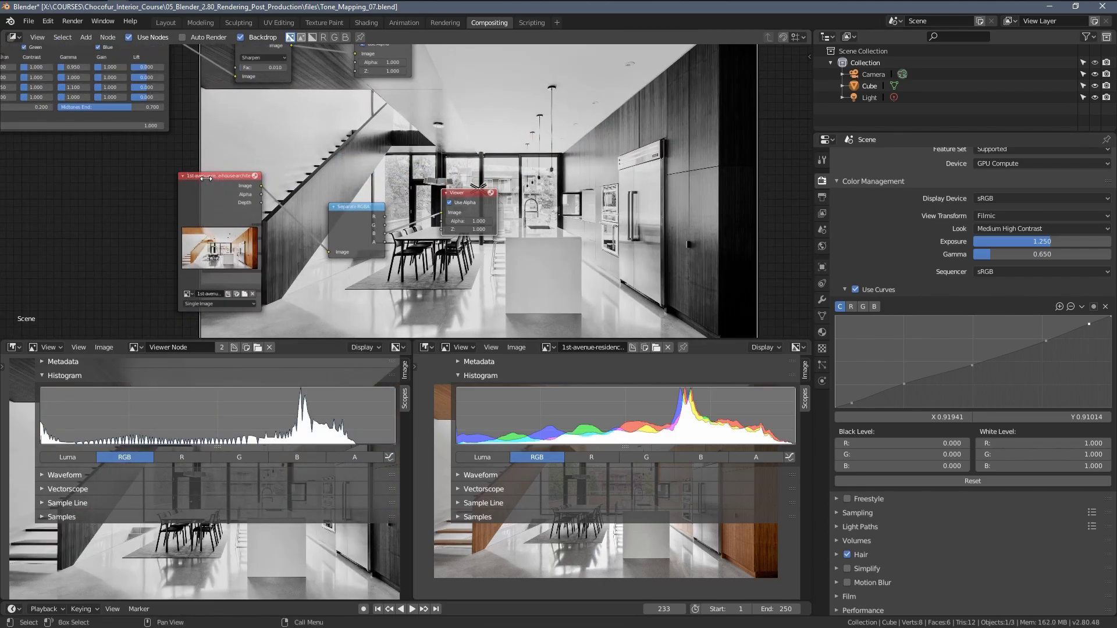
pyautogui.moveTo(214, 176); pyautogui.dragTo(152, 202)
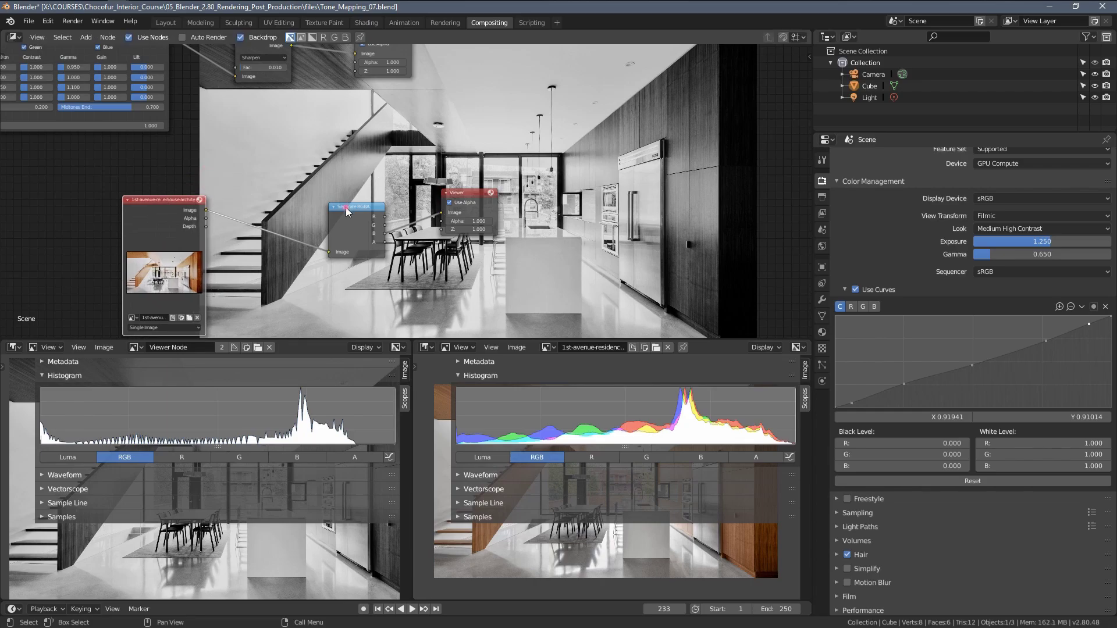
pyautogui.moveTo(347, 211); pyautogui.dragTo(338, 267)
pyautogui.moveTo(464, 194); pyautogui.dragTo(530, 258)
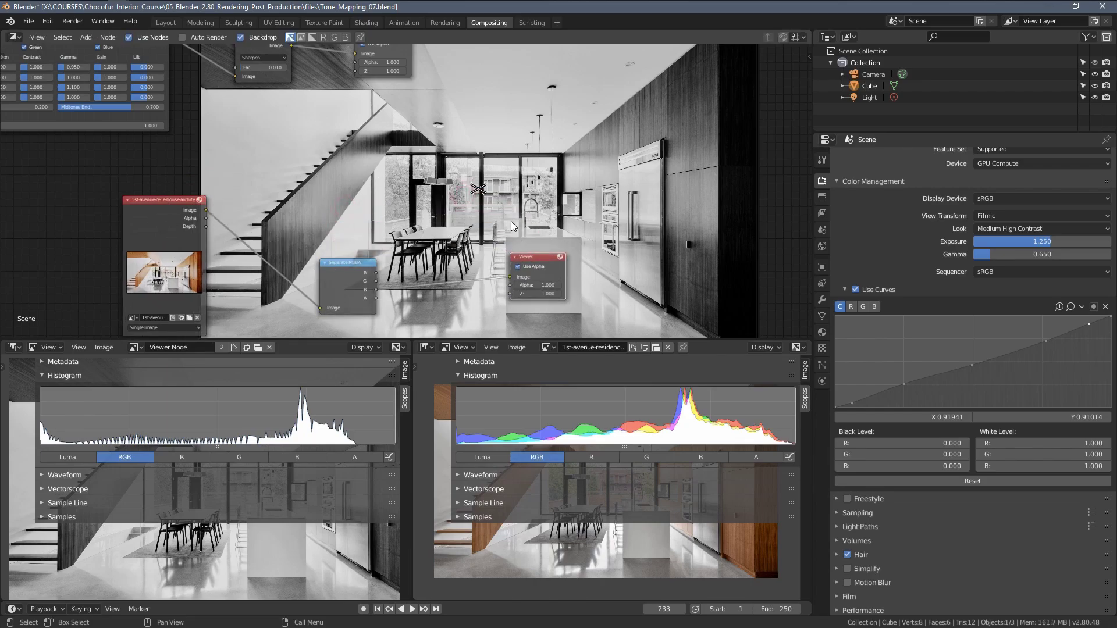
pyautogui.scroll(-2, 513, 226)
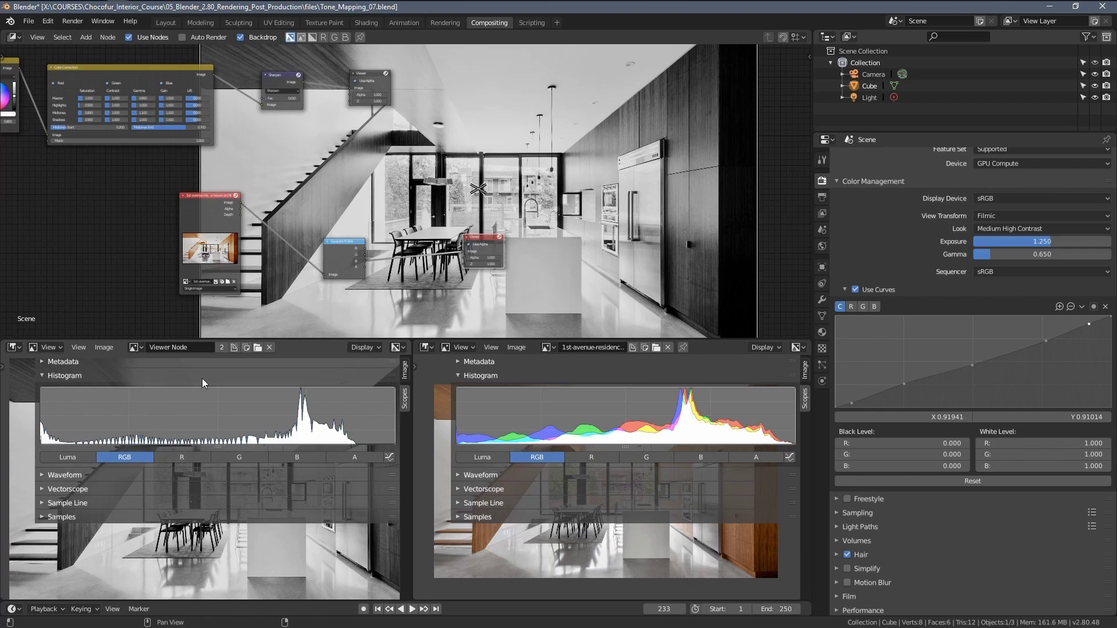
pyautogui.moveTo(478, 243)
pyautogui.mouseDown()
pyautogui.moveTo(384, 248)
pyautogui.moveTo(467, 244)
pyautogui.mouseUp()
pyautogui.moveTo(490, 208); pyautogui.dragTo(453, 227, button='middle')
pyautogui.press('v')
pyautogui.press('v')
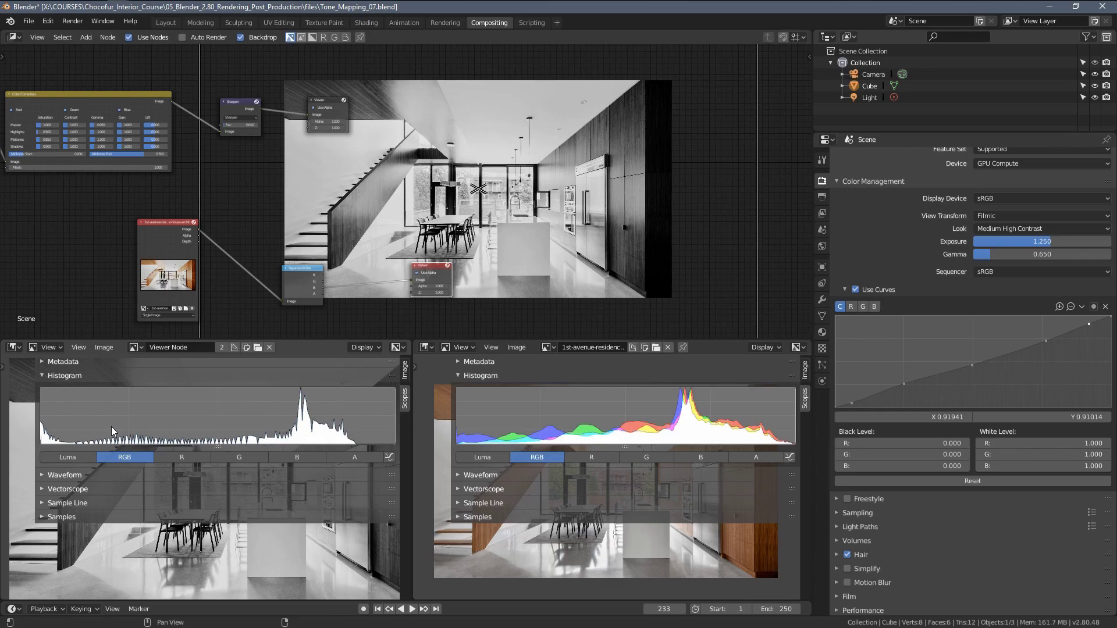
# Duplicate the Separate RGBA node and place the copy just below the render's Sharpen and Viewer nodes.
pyautogui.scroll(2, 380, 182)
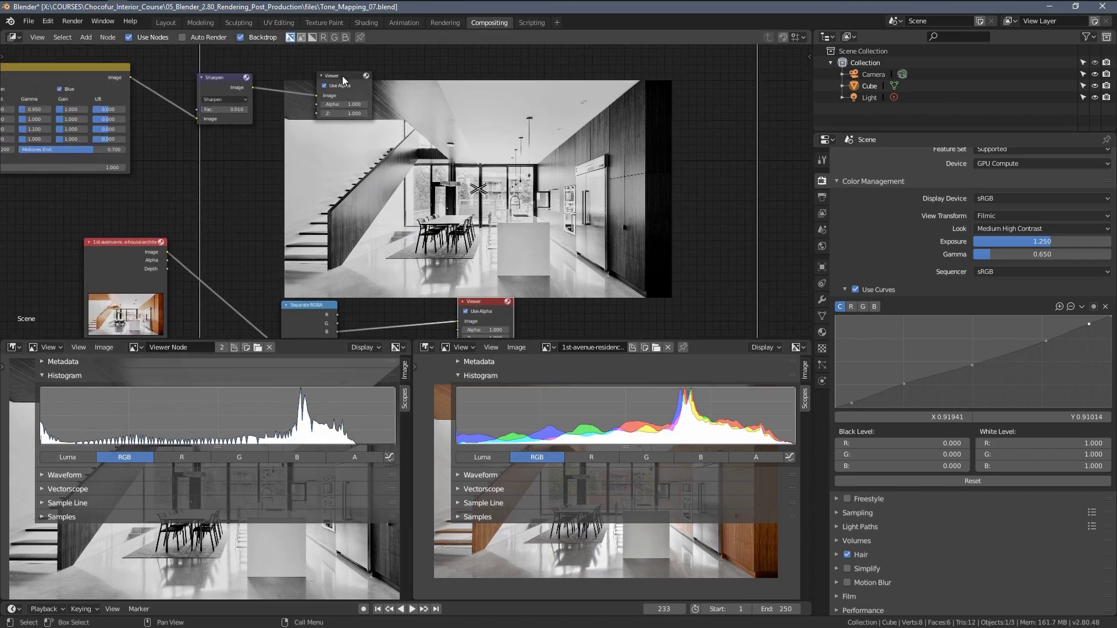
pyautogui.click(302, 303)
pyautogui.press('g')
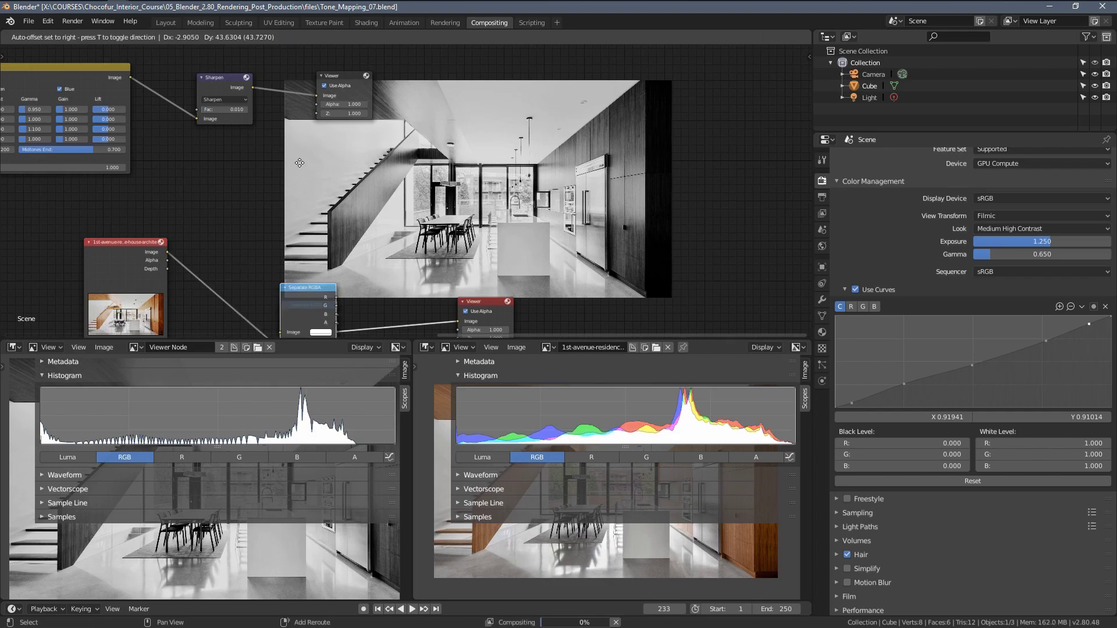
pyautogui.click(320, 168)
pyautogui.scroll(2, 340, 170)
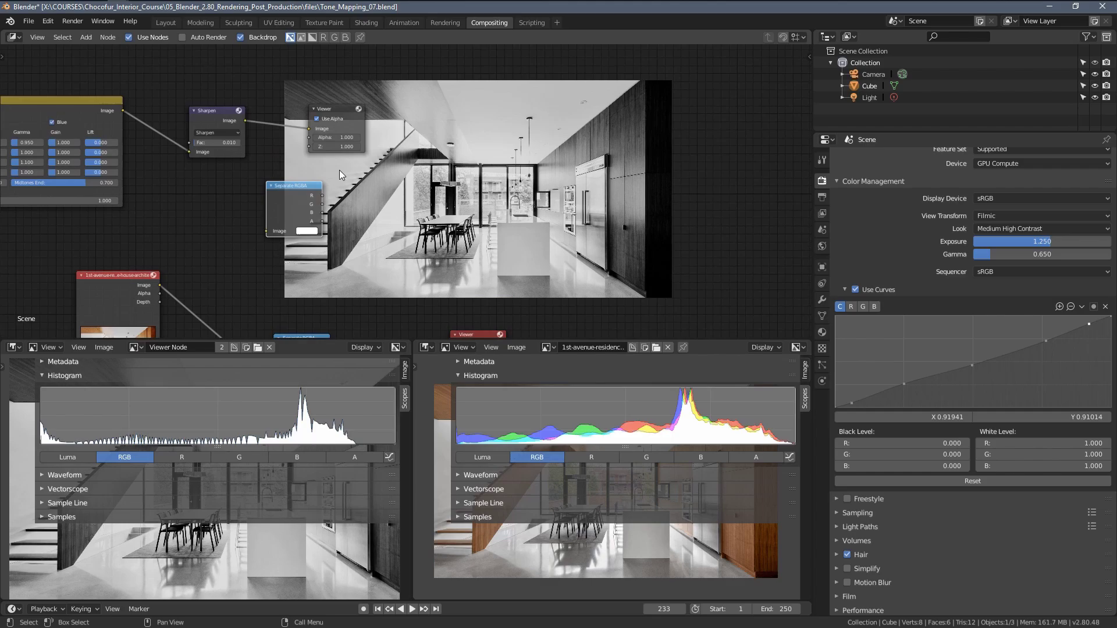
# Move the render's Viewer node further along and insert the copied Separate RGBA node on the link between Sharpen and Viewer.
pyautogui.click(326, 108)
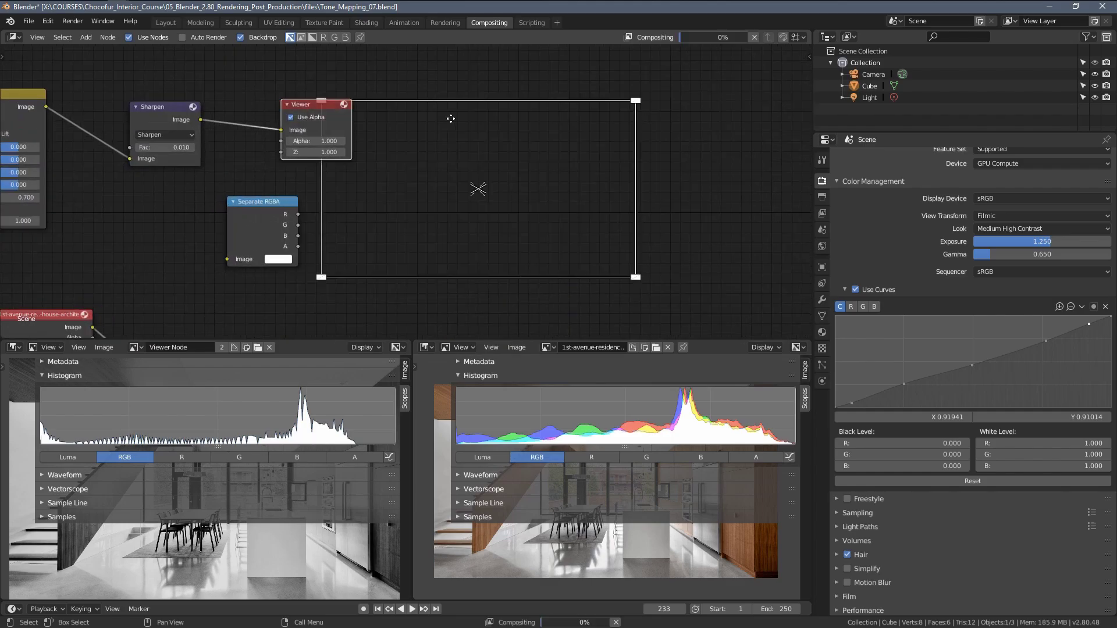
pyautogui.moveTo(456, 123); pyautogui.dragTo(437, 152)
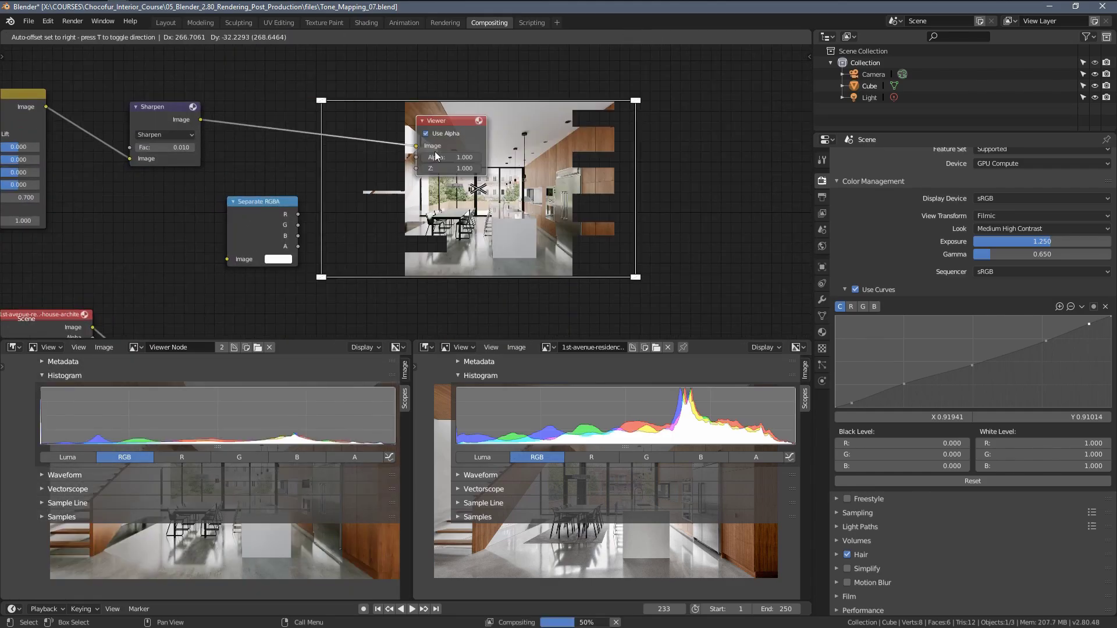
pyautogui.moveTo(291, 212); pyautogui.dragTo(301, 141)
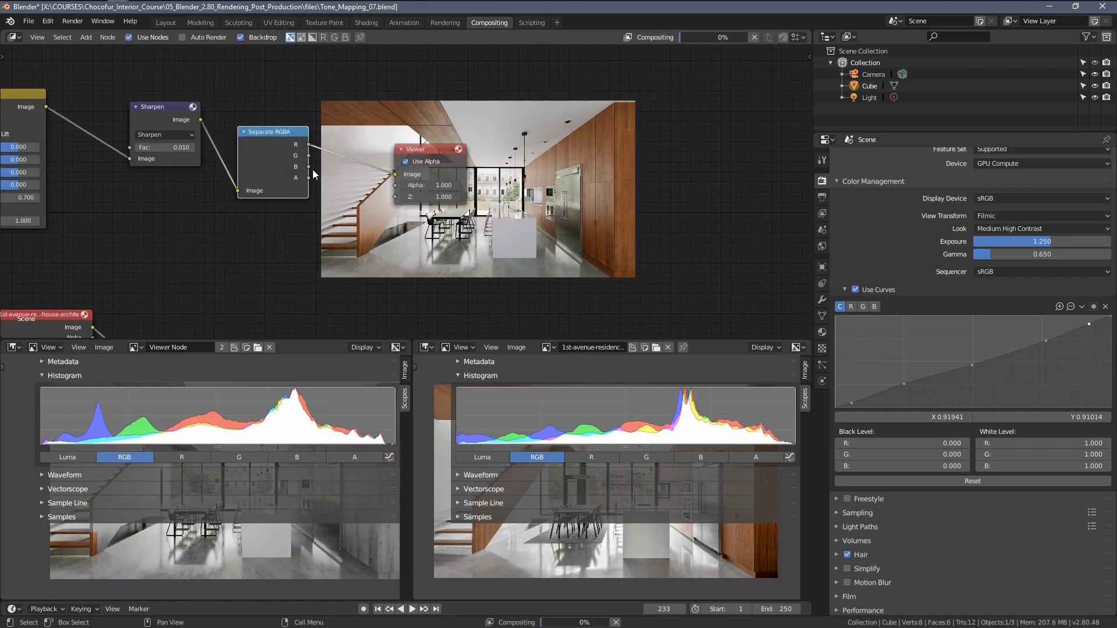
# Connect the render Separate RGBA node's B output to its Viewer's Image input, replacing the R channel.
pyautogui.scroll(2, 313, 169)
pyautogui.scroll(2, 263, 154)
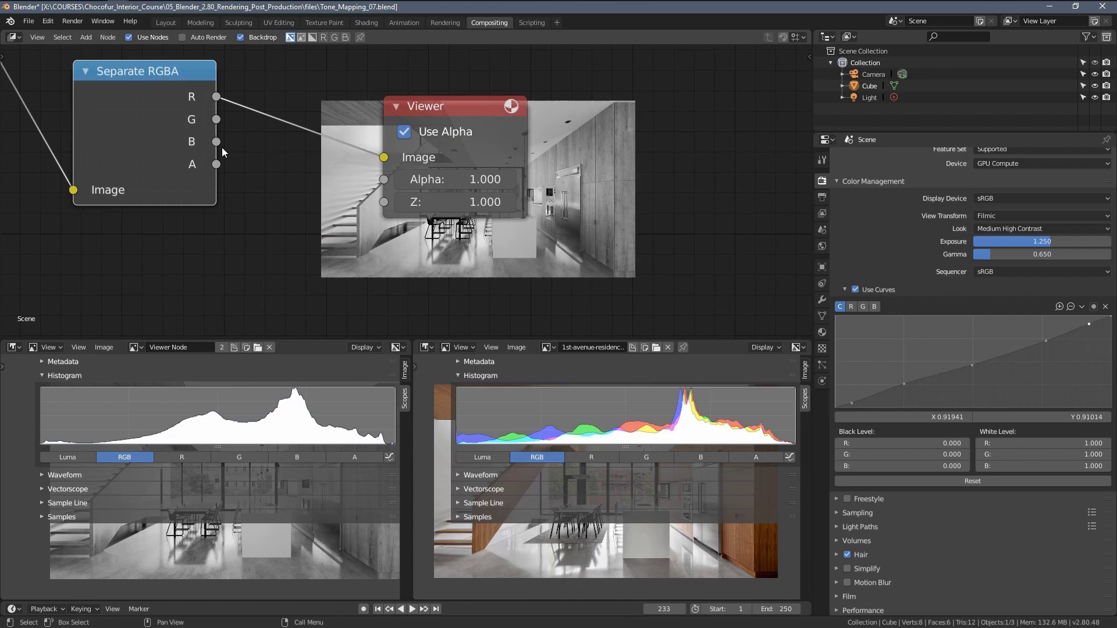
pyautogui.moveTo(216, 142); pyautogui.dragTo(384, 157)
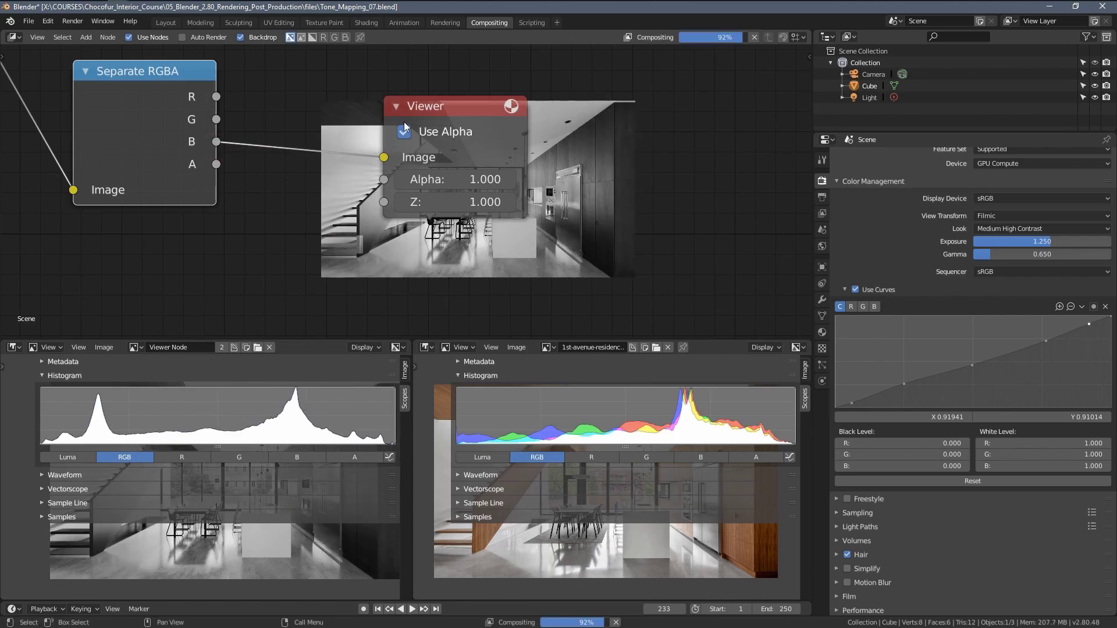
pyautogui.click(436, 108)
# Bring the two Viewer nodes together, with the reference photo's Viewer directly below the render's Viewer.
pyautogui.scroll(-4, 478, 122)
pyautogui.moveTo(519, 135); pyautogui.dragTo(426, 110, button='middle')
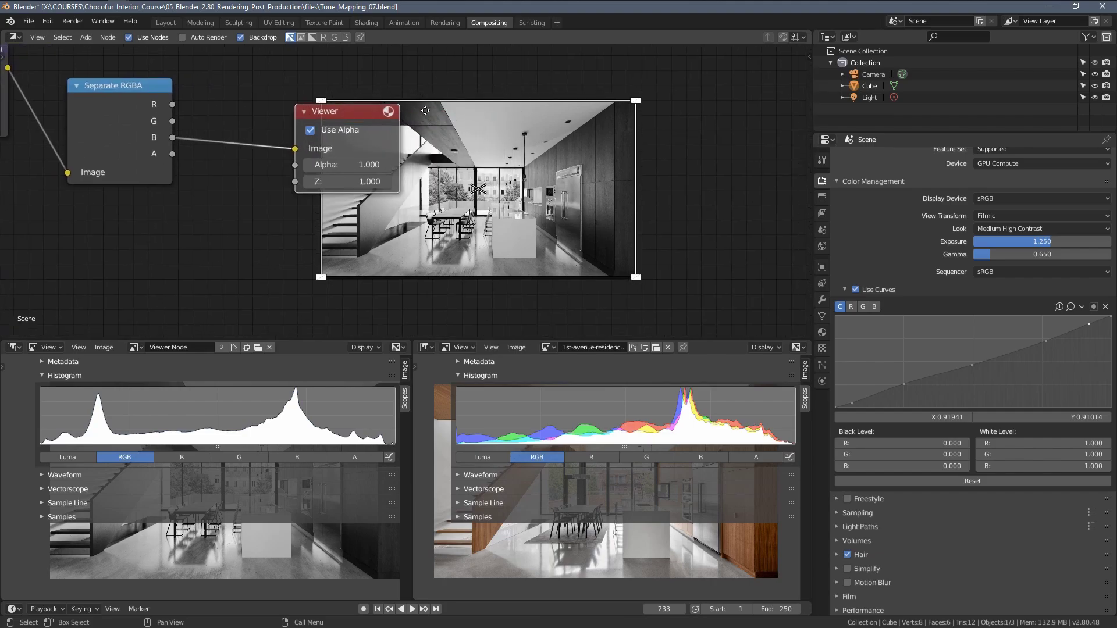
pyautogui.scroll(1, 425, 110)
pyautogui.moveTo(349, 90); pyautogui.dragTo(233, 171)
pyautogui.scroll(-7, 303, 184)
pyautogui.moveTo(329, 202); pyautogui.dragTo(298, 149, button='middle')
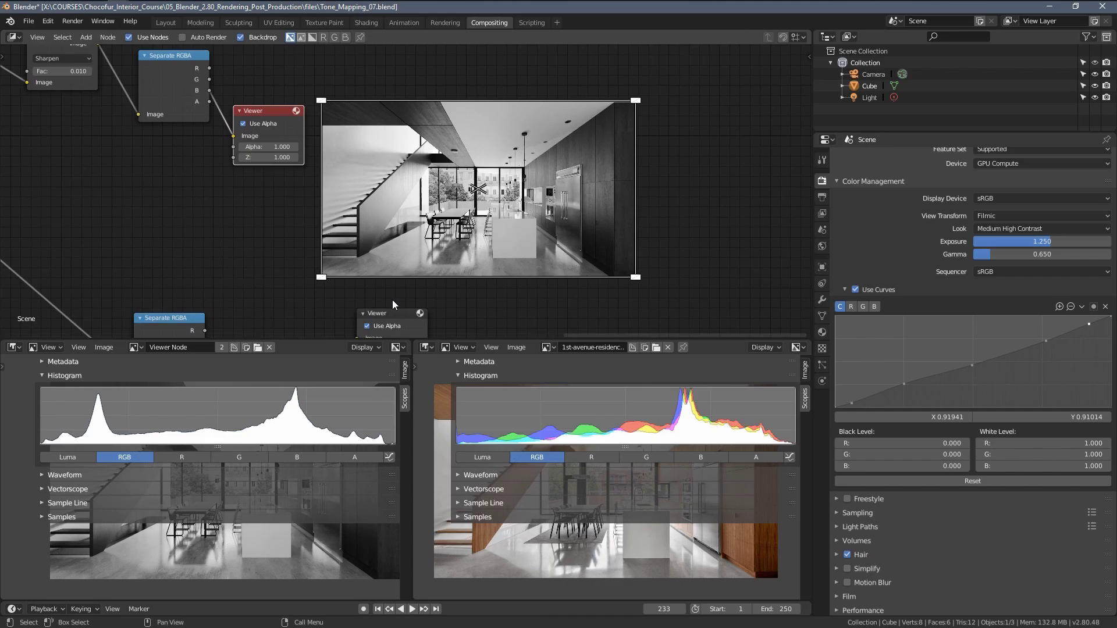
pyautogui.click(384, 314)
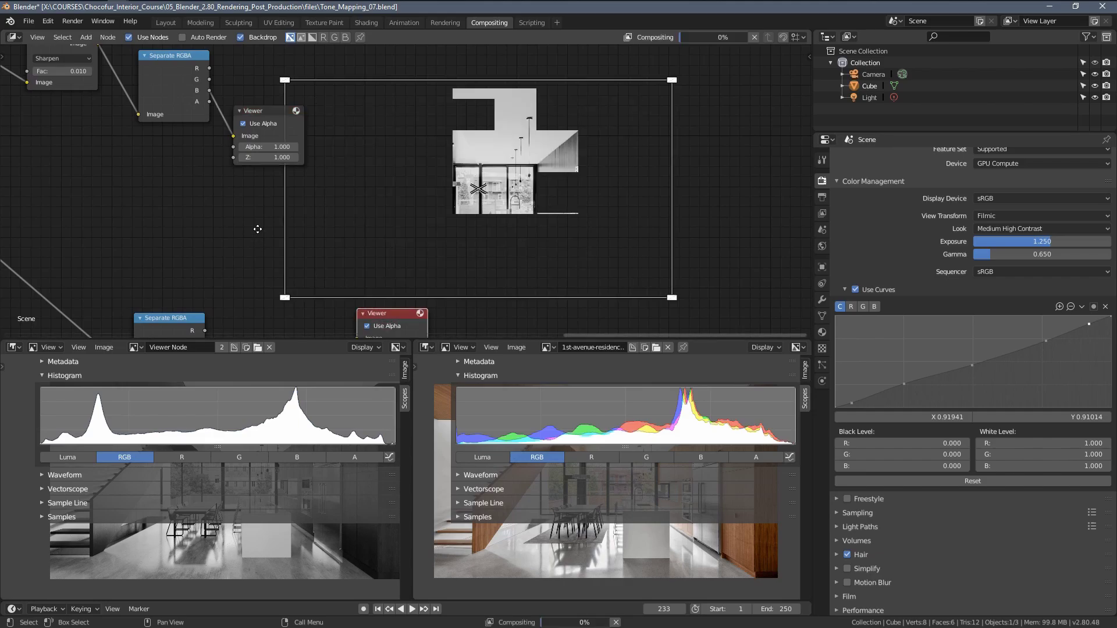
pyautogui.moveTo(258, 229)
pyautogui.mouseDown()
pyautogui.moveTo(247, 225)
pyautogui.moveTo(259, 215)
pyautogui.mouseUp()
pyautogui.click(257, 210)
pyautogui.scroll(2, 343, 198)
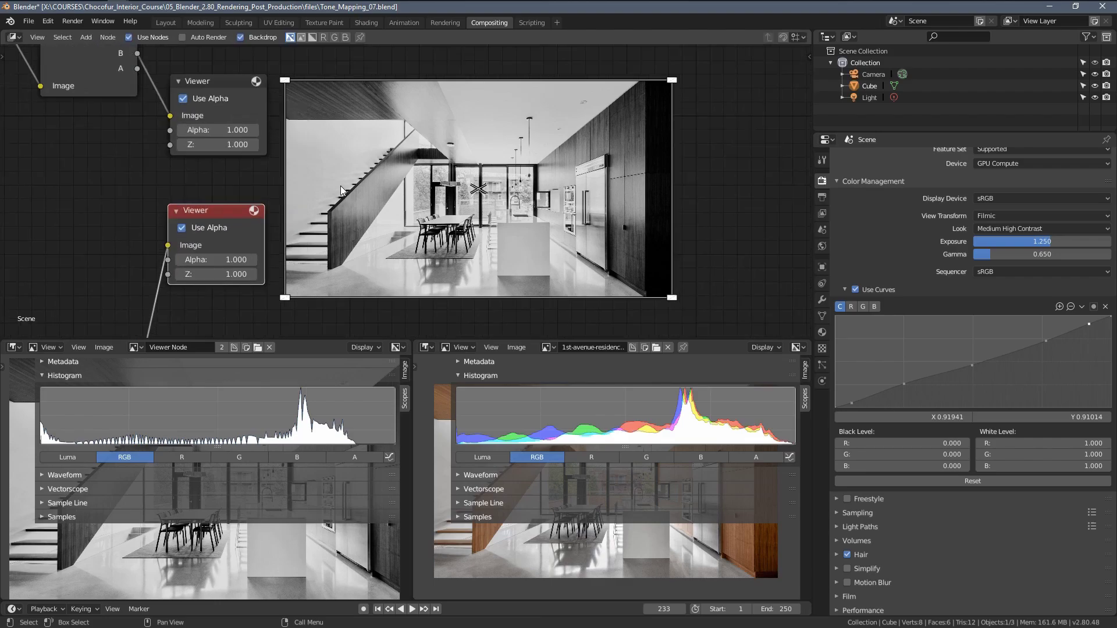
# Display the render's blue channel through its Viewer node and enlarge the backdrop image.
pyautogui.scroll(1, 316, 203)
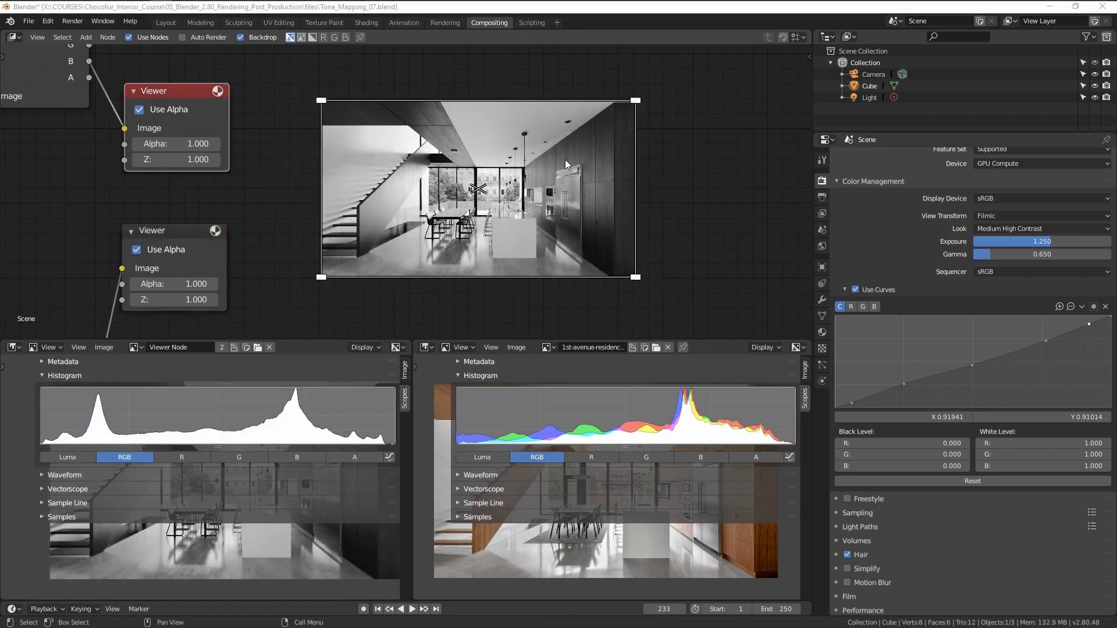
pyautogui.click(710, 154)
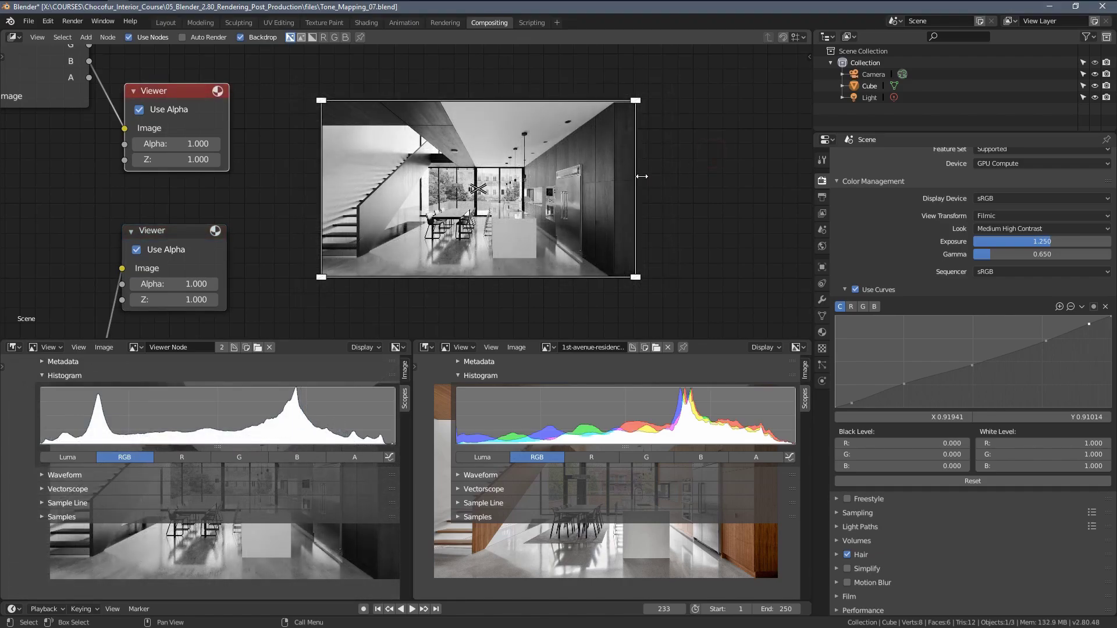
pyautogui.moveTo(634, 175); pyautogui.dragTo(619, 175)
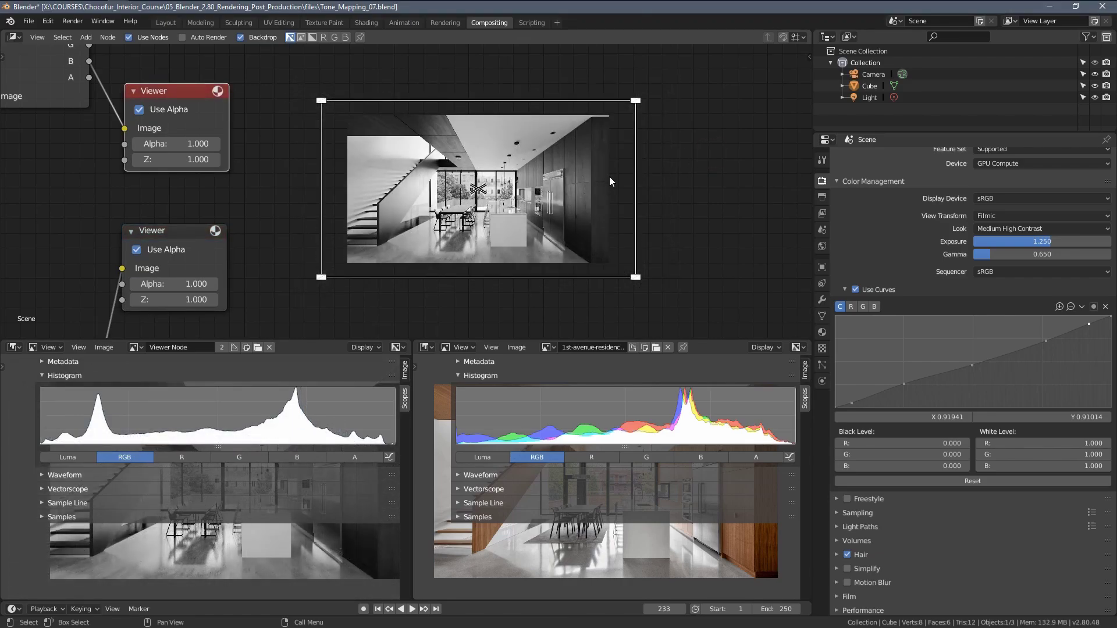
pyautogui.hotkey('alt', 'v')
pyautogui.hotkey('alt', 'v')
pyautogui.hotkey('alt', 'v')
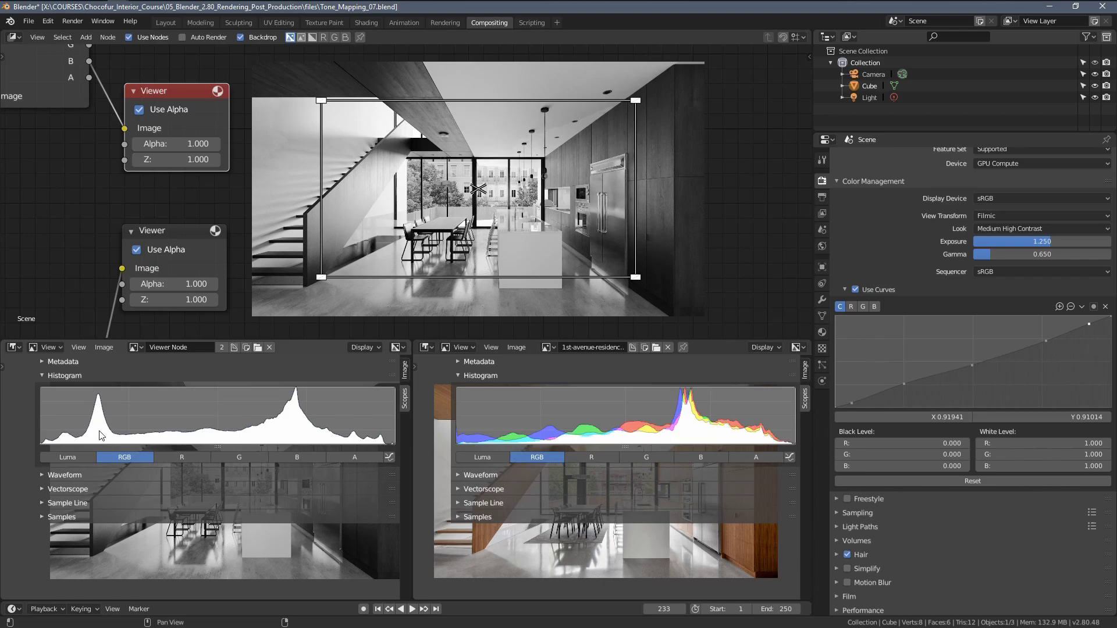
# Compare the blue channels by switching between the two Viewers, and limit the reference photo's histogram to the B channel.
pyautogui.click(176, 233)
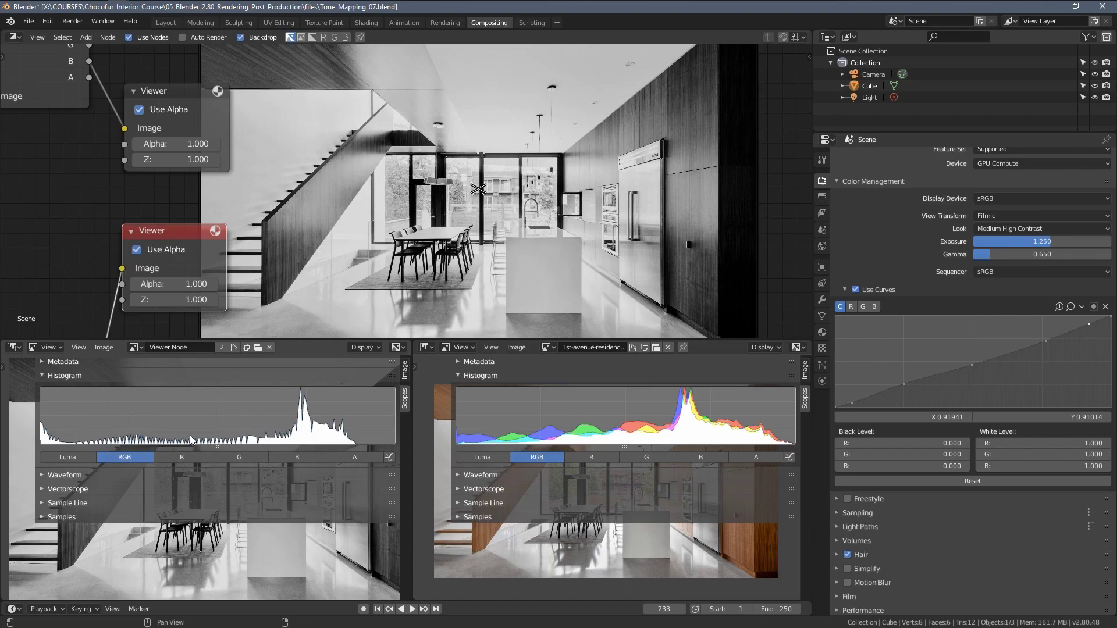
pyautogui.click(192, 118)
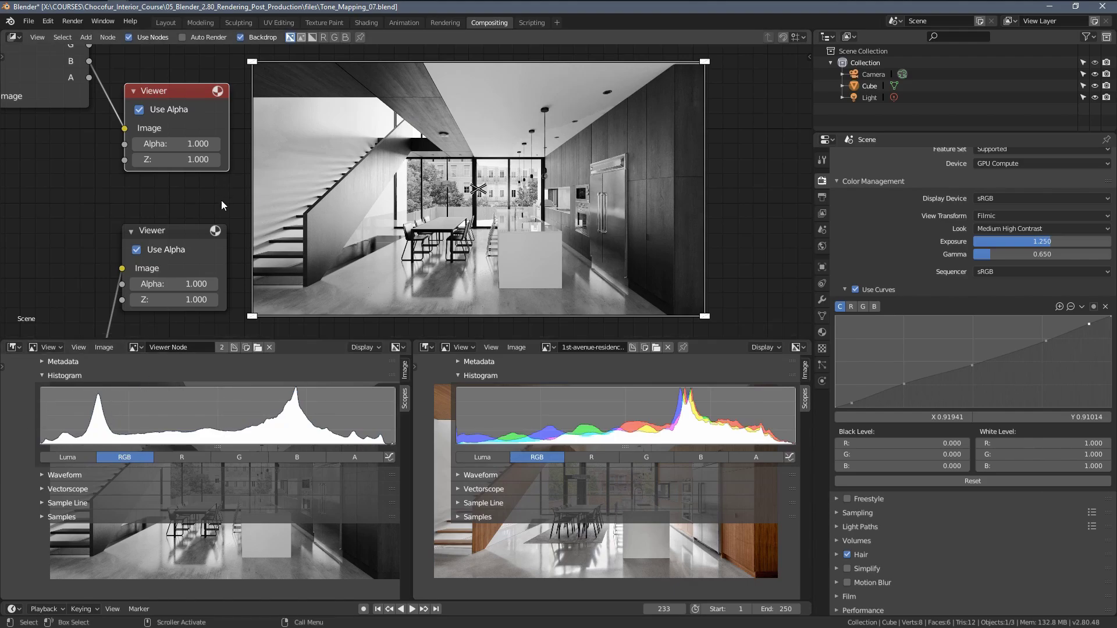
pyautogui.click(595, 459)
pyautogui.click(705, 457)
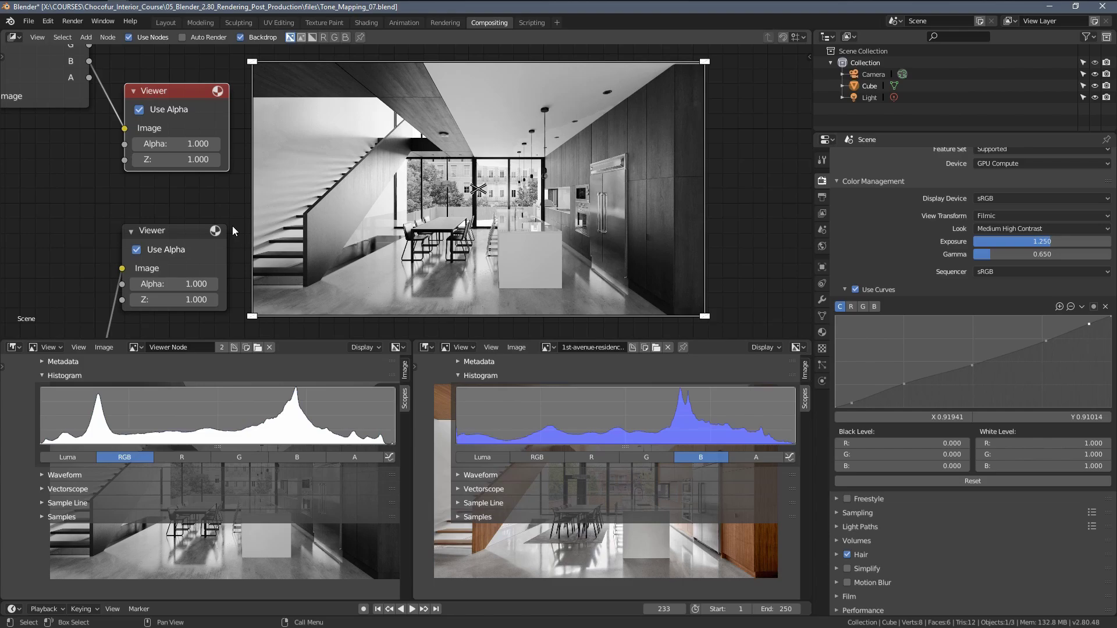
# Connect the Sharpen node's Image output directly to the render's Viewer and set the reference photo's histogram back to RGB.
pyautogui.scroll(-7, 207, 210)
pyautogui.moveTo(197, 205); pyautogui.dragTo(218, 249, button='middle')
pyautogui.scroll(2, 199, 199)
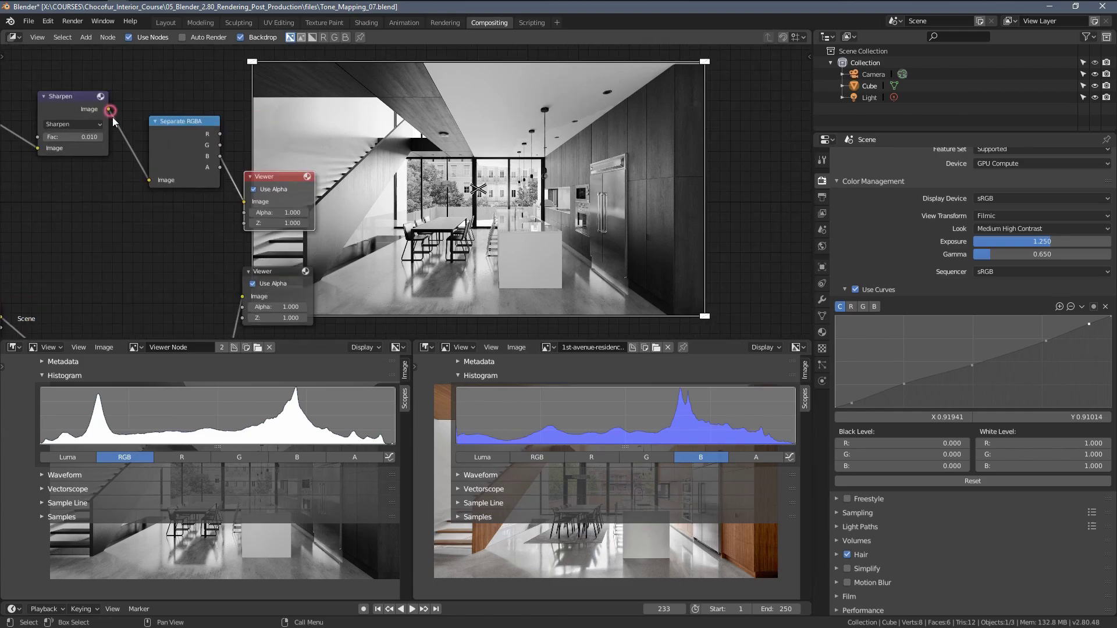
pyautogui.moveTo(108, 109); pyautogui.dragTo(244, 201)
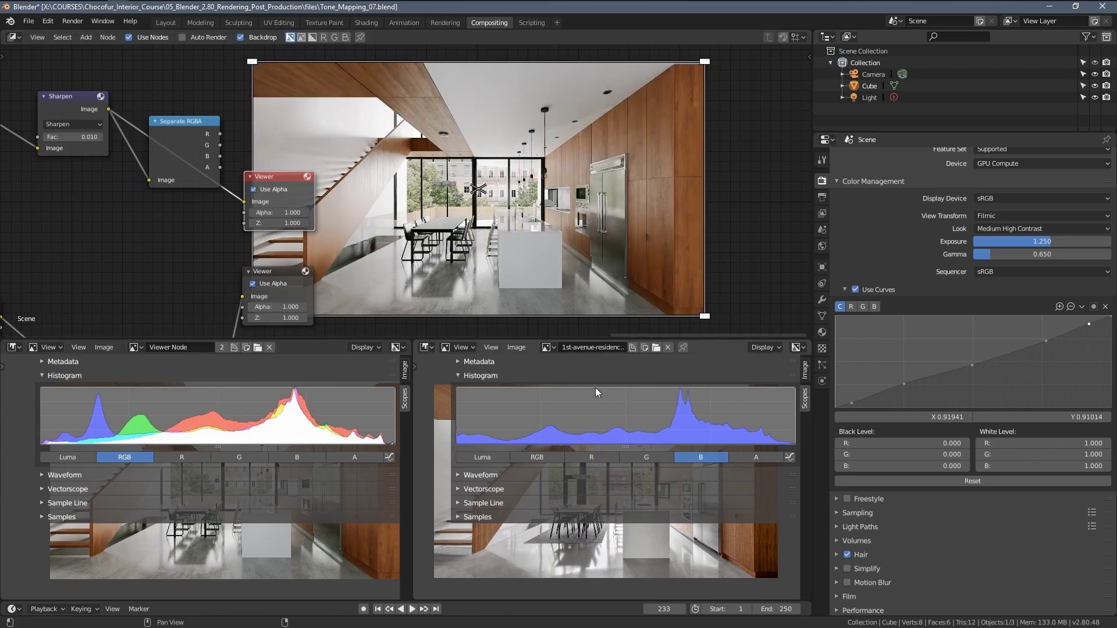
pyautogui.click(534, 459)
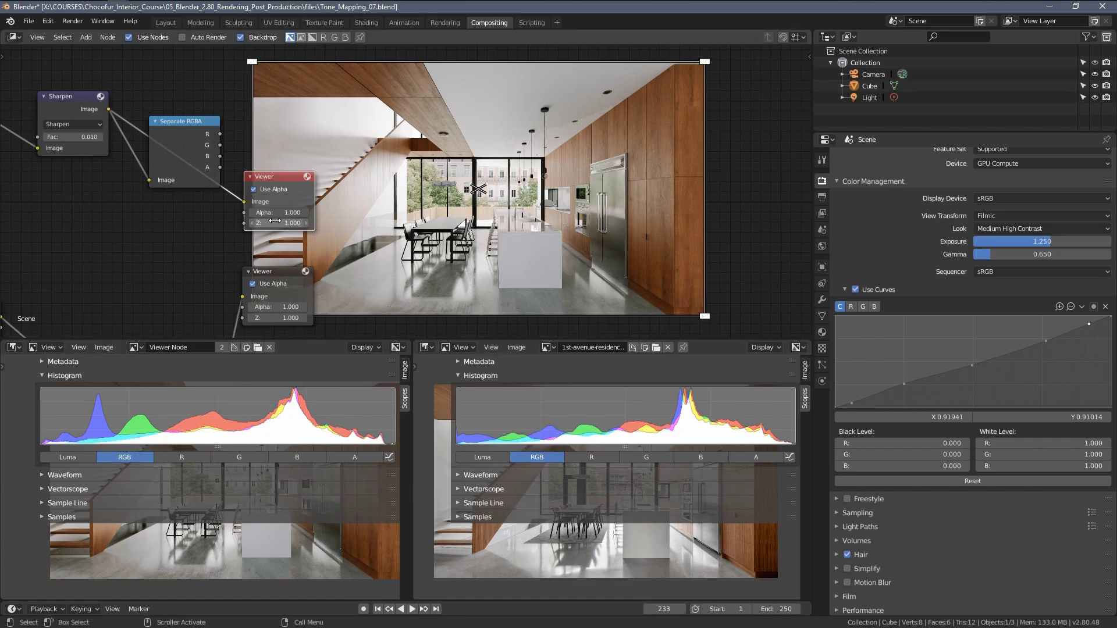
# Maximize the node editor with the full-colour render shown as the backdrop beside the two Viewer nodes.
pyautogui.scroll(-3, 207, 236)
pyautogui.moveTo(269, 213); pyautogui.dragTo(110, 169, button='middle')
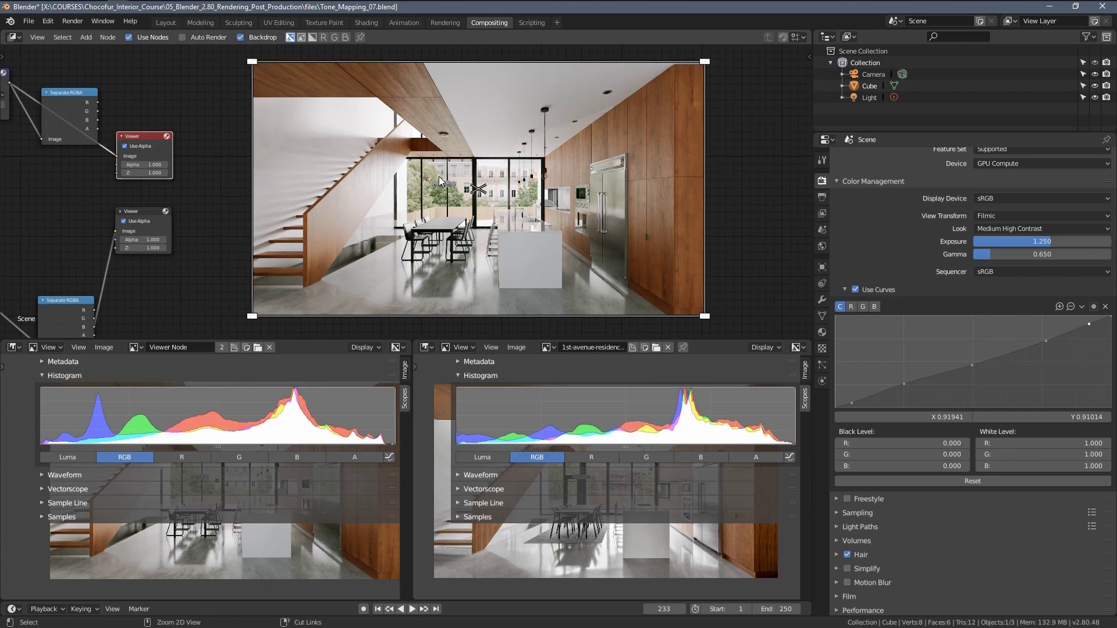
pyautogui.hotkey('ctrl', 'space')
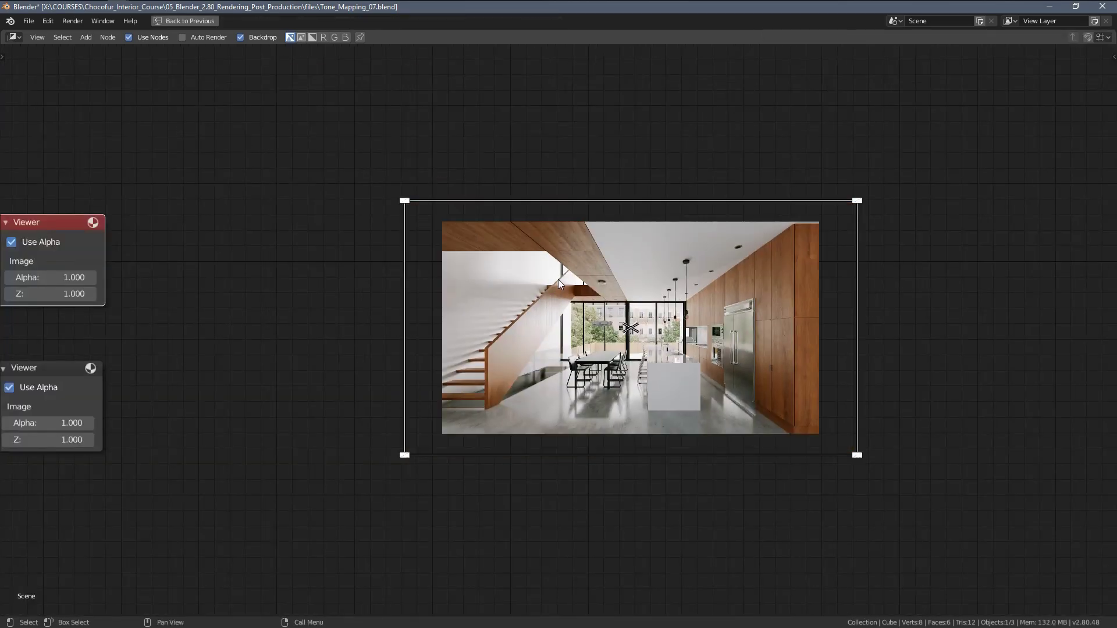
# Enlarge the full-colour render backdrop and reposition it in the maximized node editor to examine the whole interior.
pyautogui.hotkey('alt', 'v')
pyautogui.hotkey('alt', 'v')
pyautogui.hotkey('alt', 'v')
pyautogui.hotkey('alt', 'v')
pyautogui.hotkey('alt', 'v')
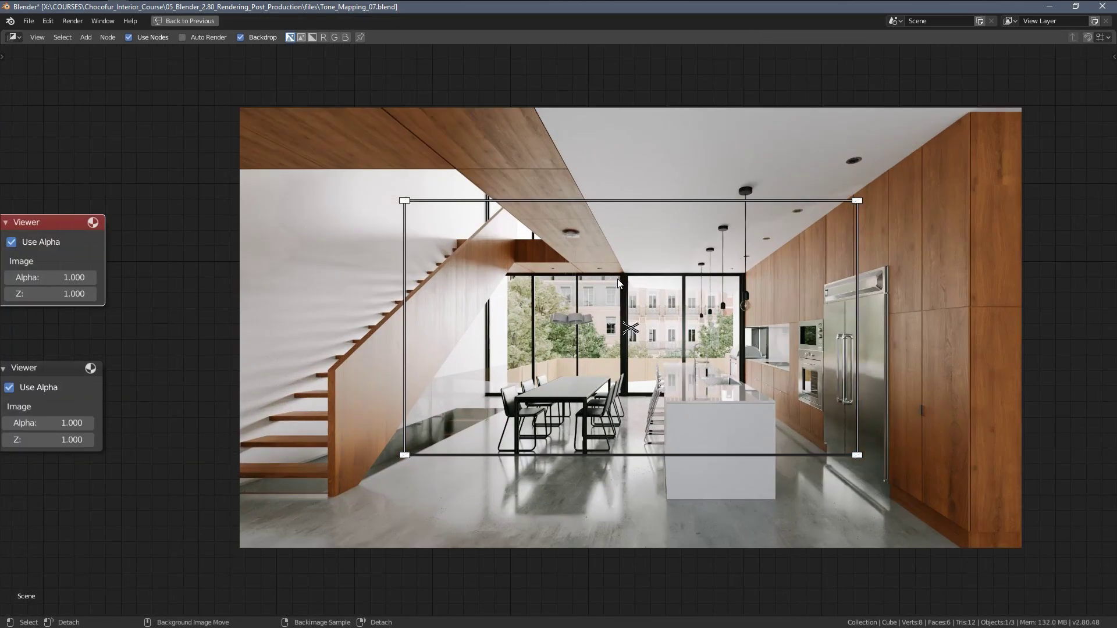
pyautogui.press('v')
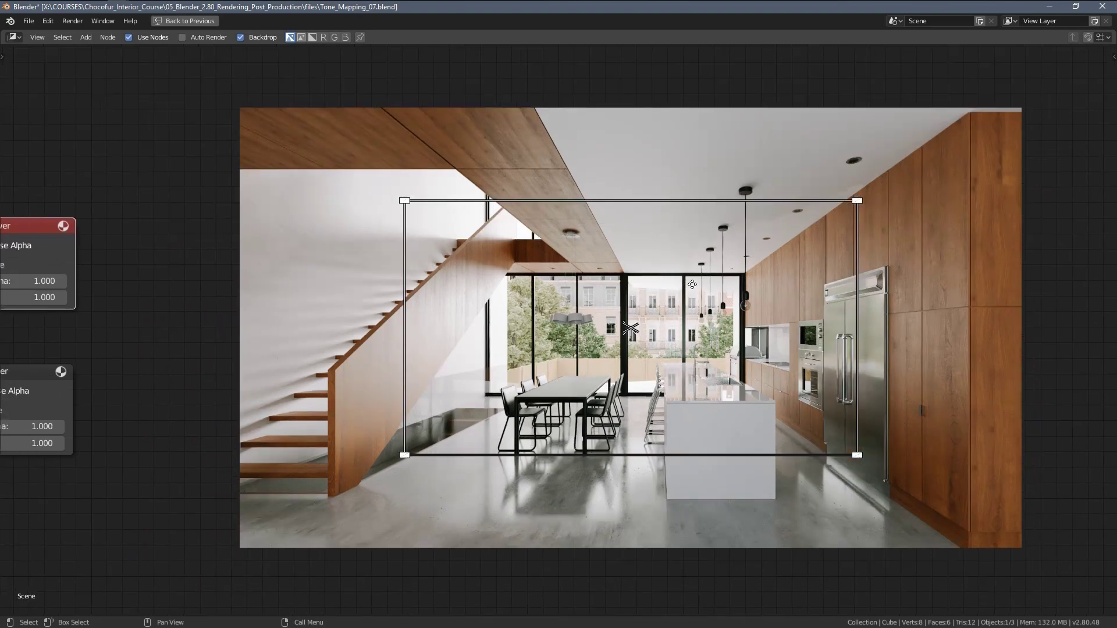
pyautogui.keyDown('alt'); pyautogui.moveTo(729, 288); pyautogui.dragTo(669, 271, button='middle'); pyautogui.keyUp('alt')
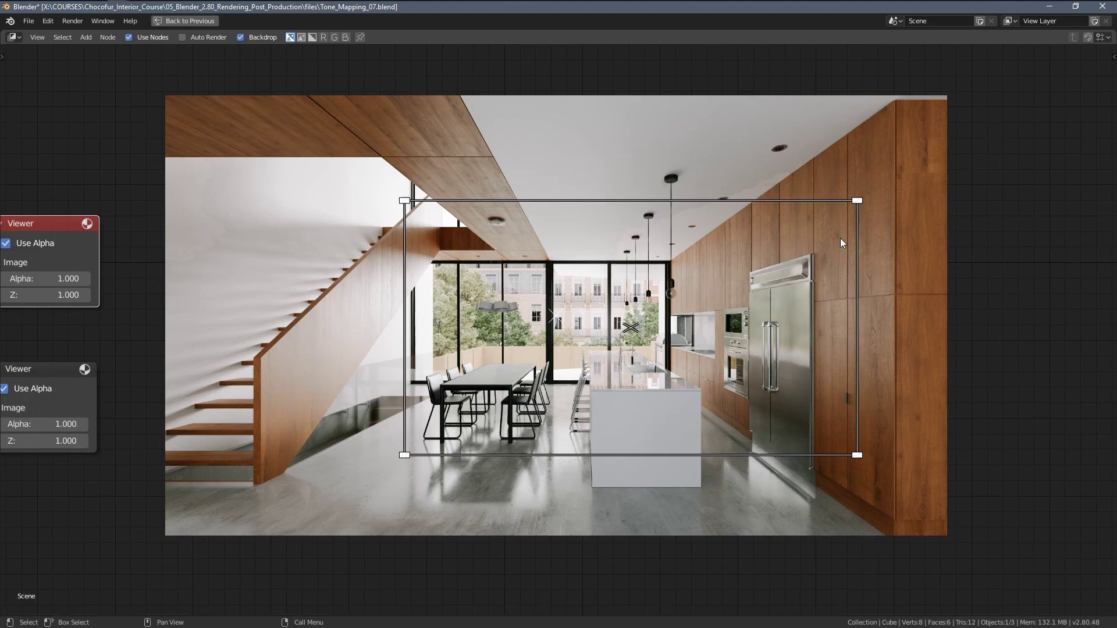
pyautogui.keyDown('alt'); pyautogui.moveTo(620, 341); pyautogui.dragTo(583, 341, button='middle'); pyautogui.keyUp('alt')
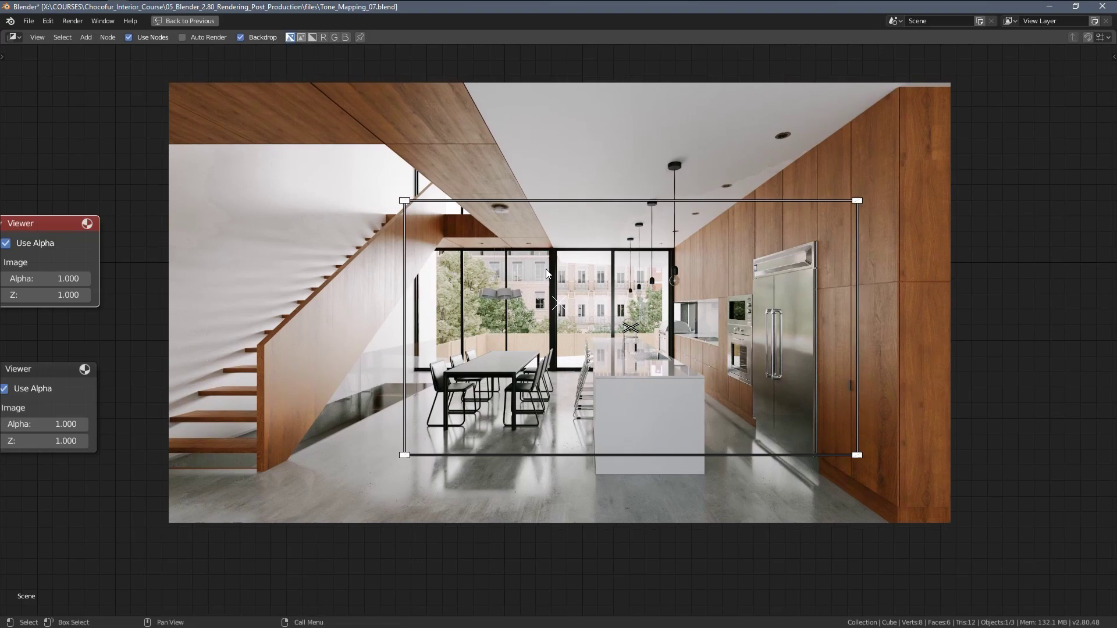
# Restore the multi-editor Compositing layout and hide the histogram sidebars of both the render's and the reference photo's image editors.
pyautogui.press('ctrl')
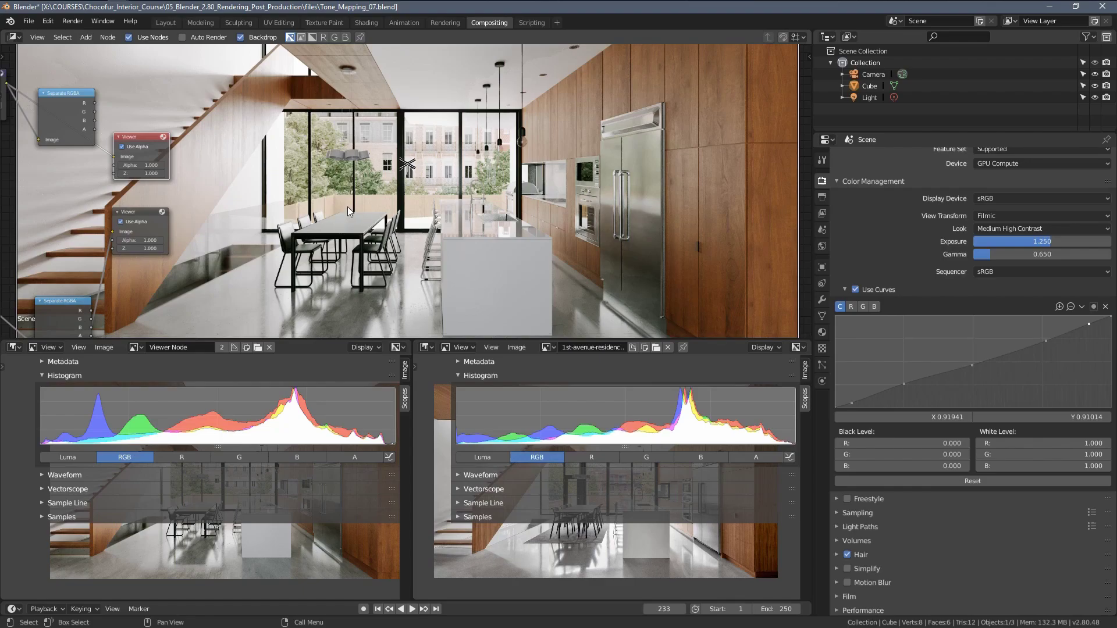
pyautogui.press('n')
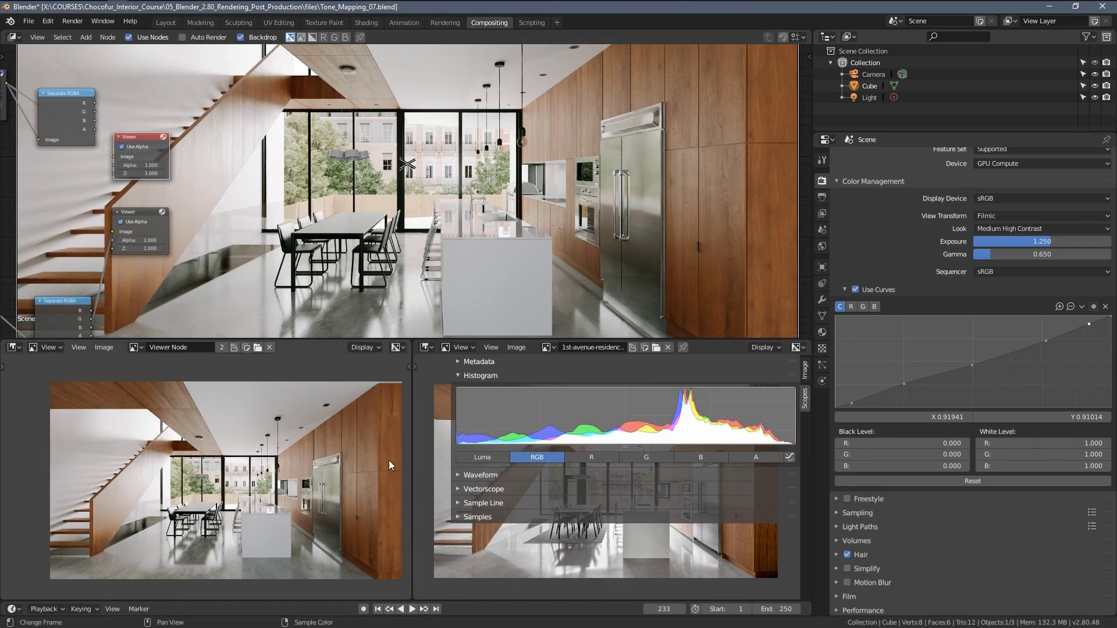
pyautogui.press('n')
# Compare the render and reference photo side by side up close, examining the dining area, kitchen island, refrigerator and wood cabinets.
pyautogui.scroll(2, 553, 485)
pyautogui.scroll(3, 296, 472)
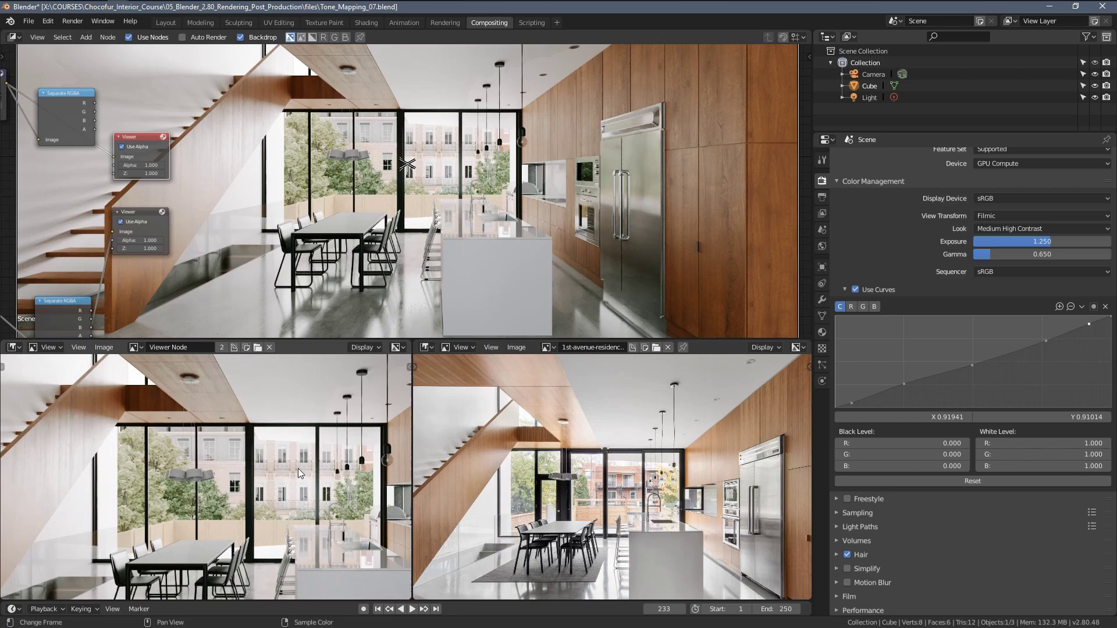
pyautogui.moveTo(296, 474); pyautogui.dragTo(414, 425, button='middle')
pyautogui.scroll(4, 509, 439)
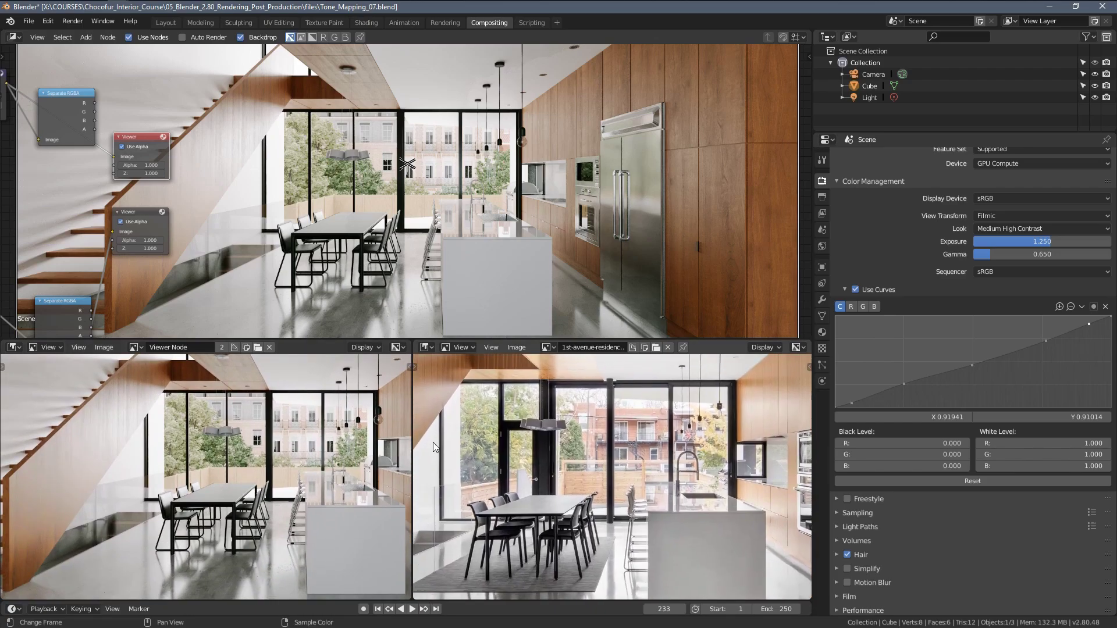
pyautogui.scroll(2, 333, 463)
pyautogui.moveTo(333, 464); pyautogui.dragTo(324, 430, button='middle')
pyautogui.moveTo(737, 530); pyautogui.dragTo(527, 495, button='middle')
pyautogui.moveTo(193, 488); pyautogui.dragTo(99, 455, button='middle')
pyautogui.moveTo(624, 468); pyautogui.dragTo(585, 467, button='middle')
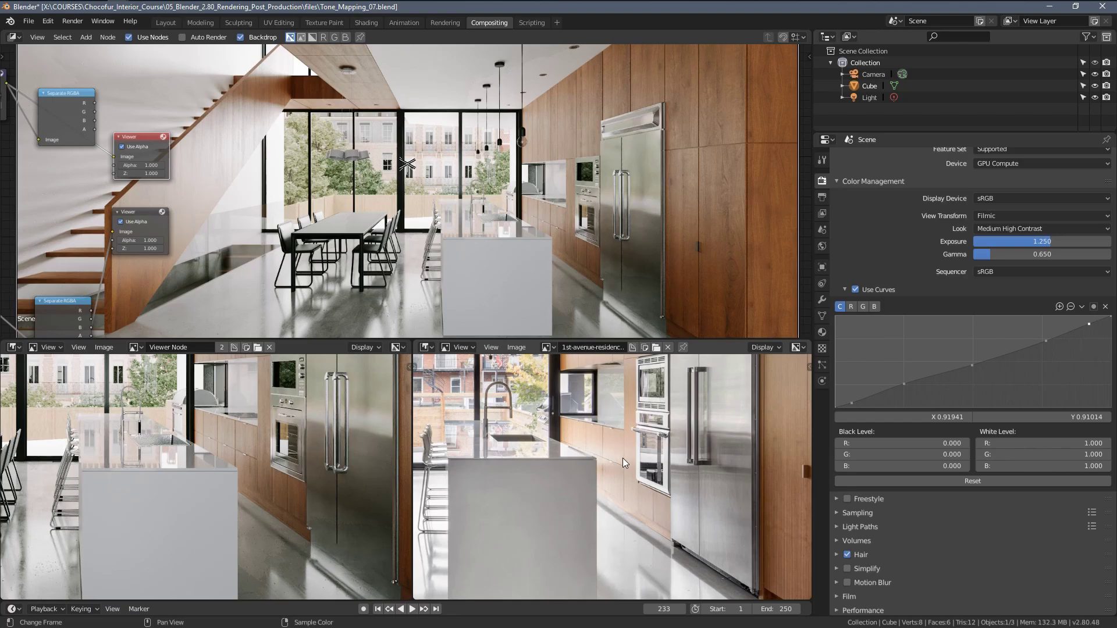
pyautogui.scroll(-2, 623, 463)
pyautogui.scroll(-2, 353, 483)
pyautogui.moveTo(356, 488); pyautogui.dragTo(344, 480, button='middle')
pyautogui.scroll(-1, 598, 481)
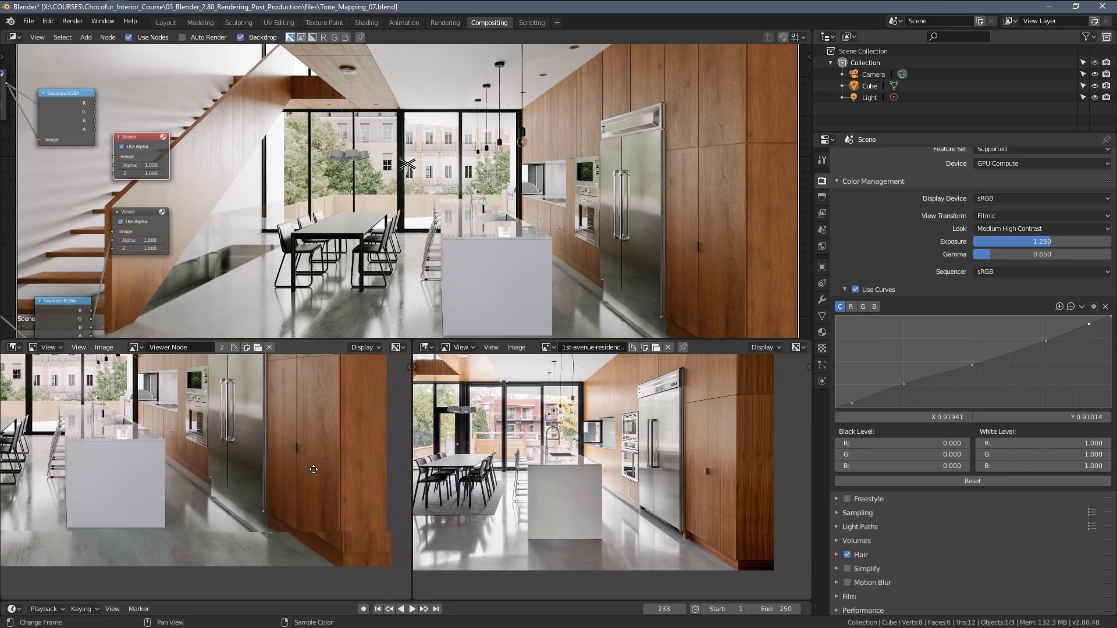